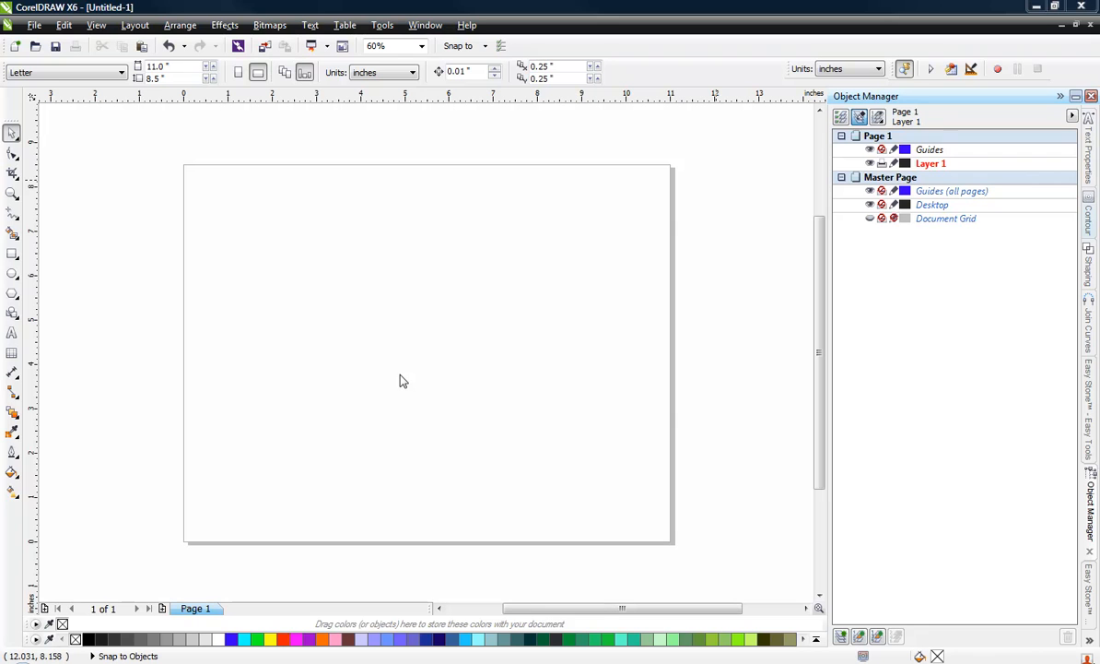
# Step: Add the artistic text "Princess" in the middle of the page and select it as an object
pyautogui.click(12, 333)
pyautogui.click(329, 343)
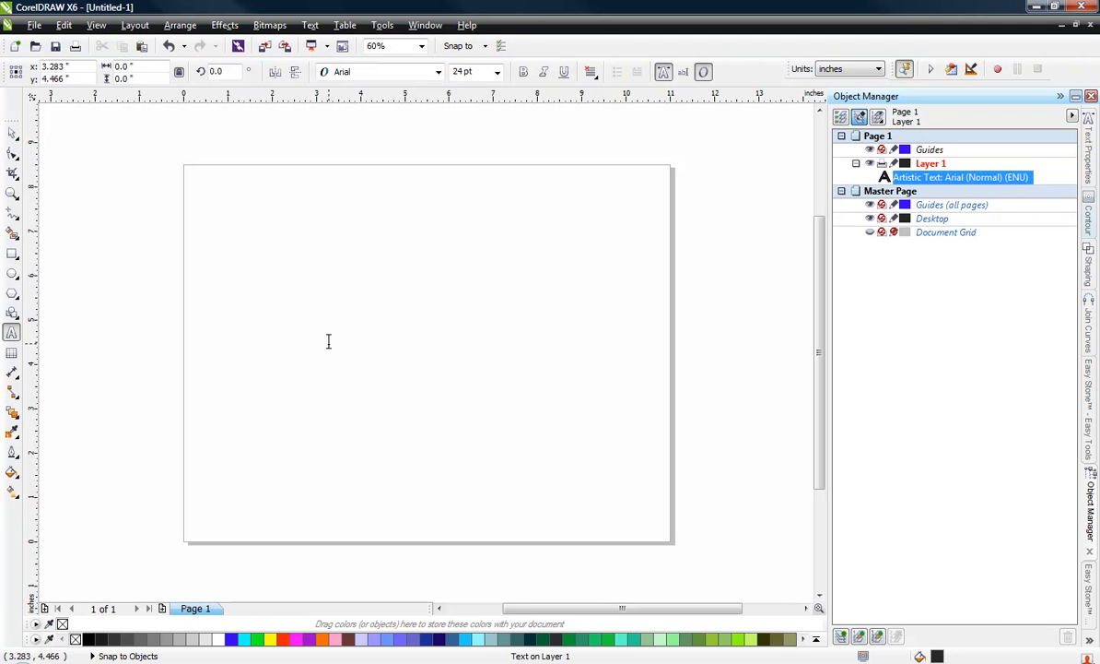
pyautogui.write('Princess')
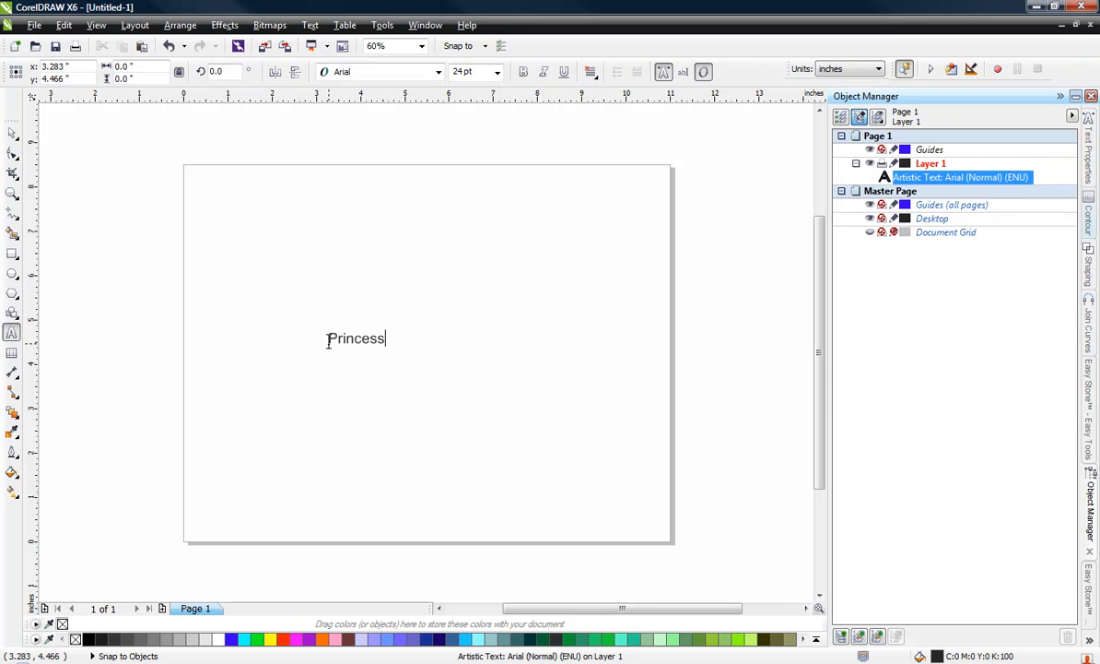
pyautogui.click(19, 132)
pyautogui.click(14, 131)
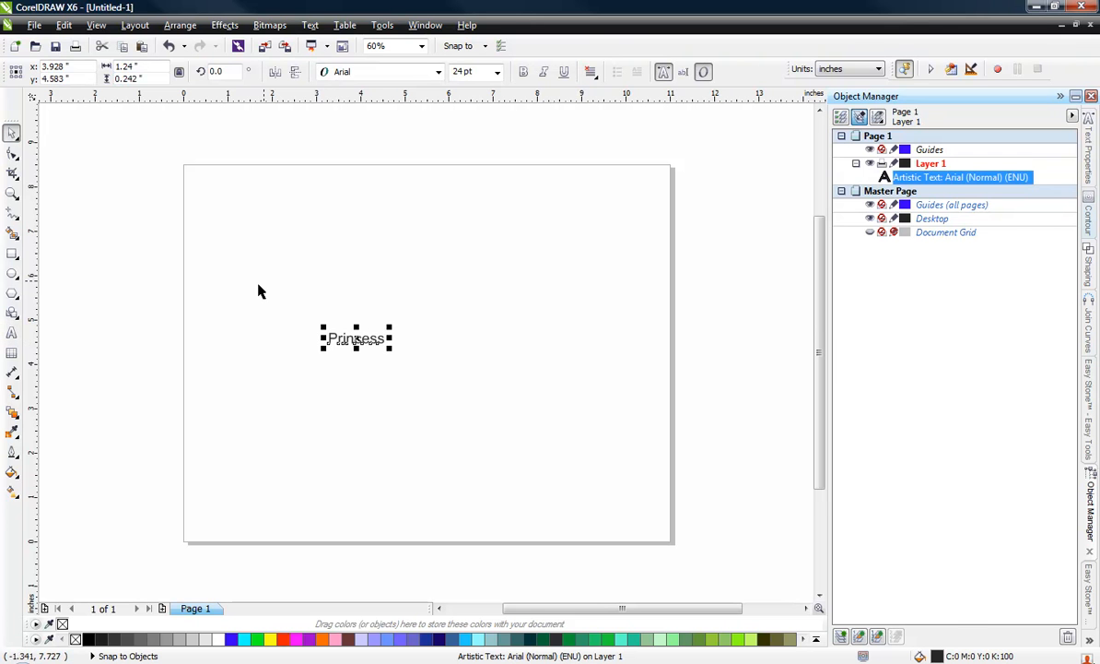
# Step: Enlarge the "Princess" text proportionally, setting its width to 12 inches
pyautogui.moveTo(390, 347); pyautogui.dragTo(530, 444)
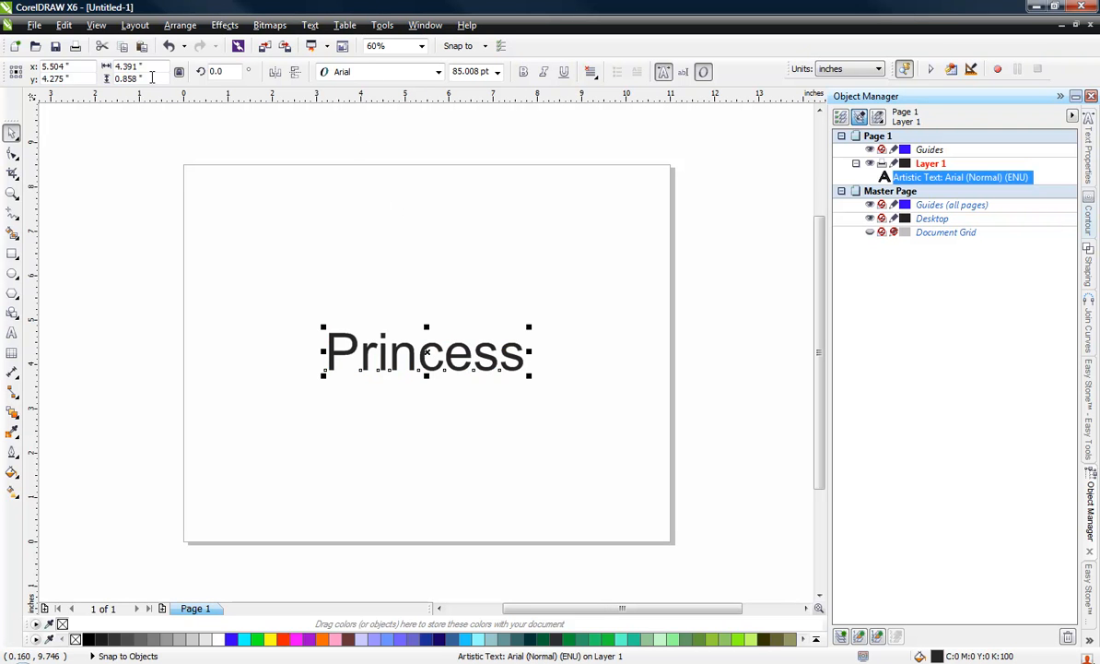
pyautogui.click(129, 66)
pyautogui.write('12')
pyautogui.press('Return')
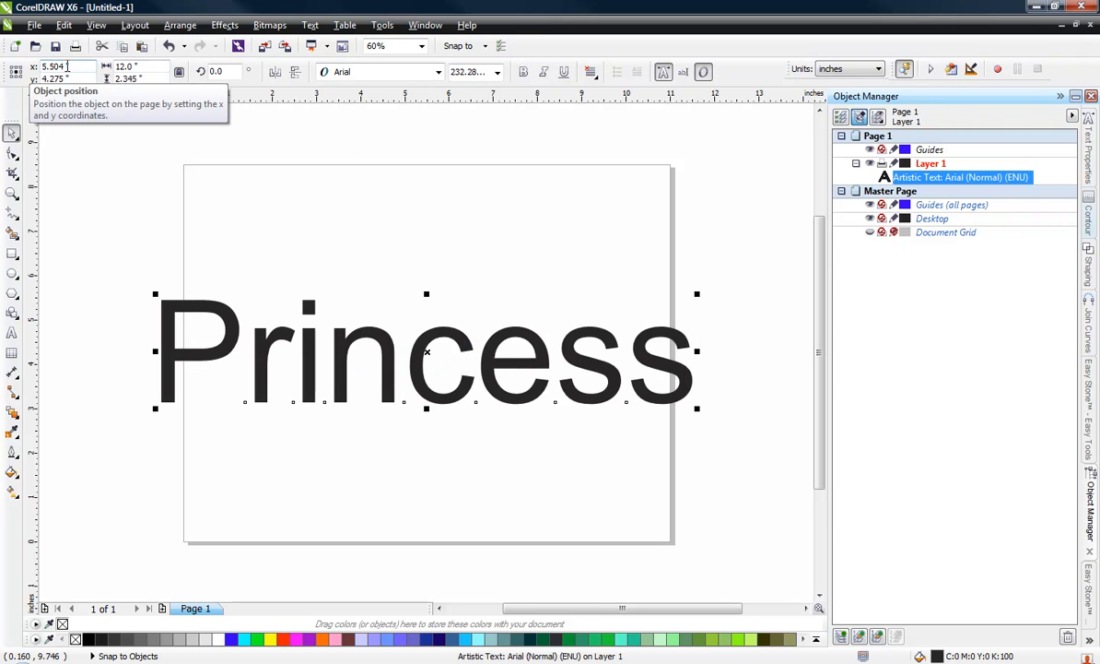
# Step: Change the font of the "Princess" text to Ballpark
pyautogui.click(437, 72)
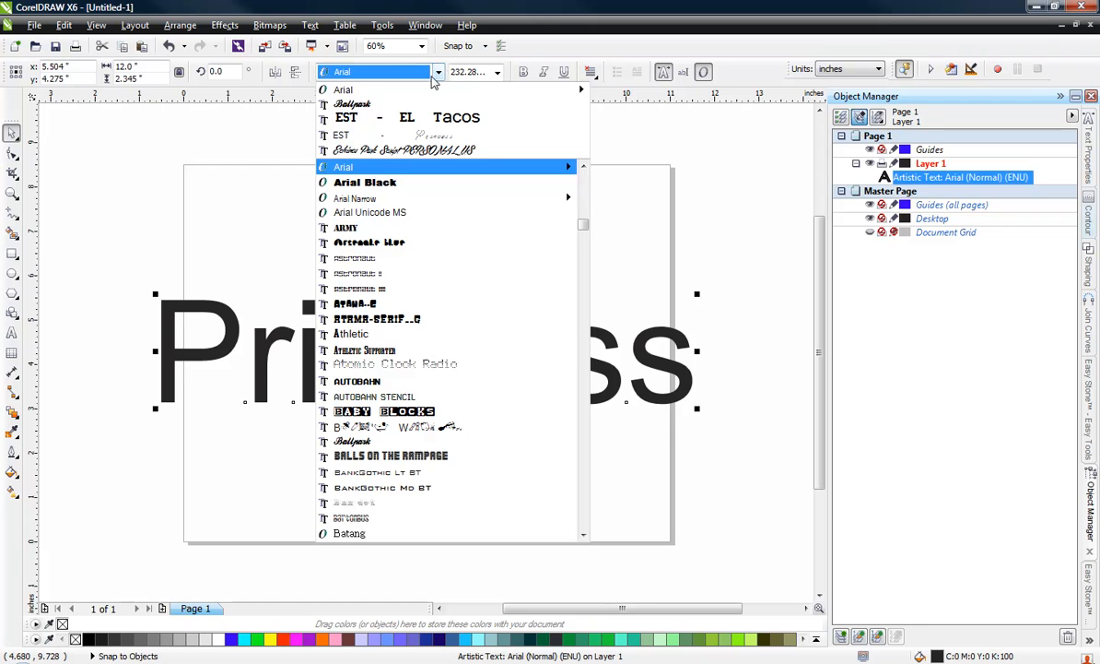
pyautogui.click(387, 103)
pyautogui.click(365, 305)
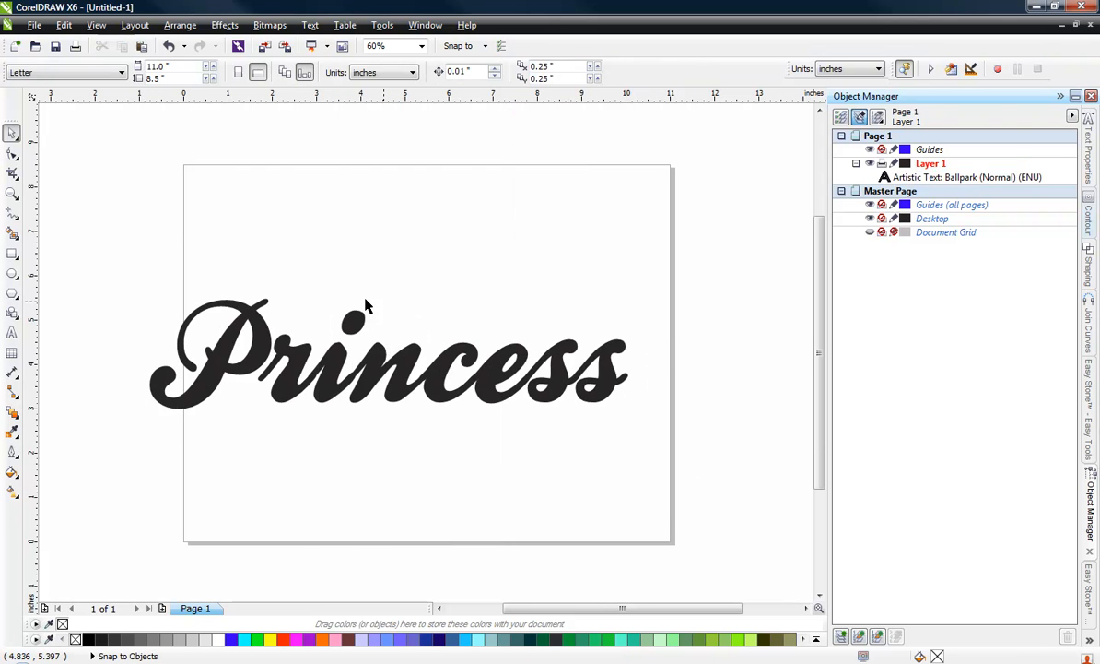
# Step: Move the "Princess" text up and across so it lies within the page, centred at about x 5.63, y 5.25 inches
pyautogui.click(354, 321)
pyautogui.moveTo(354, 322); pyautogui.dragTo(390, 275)
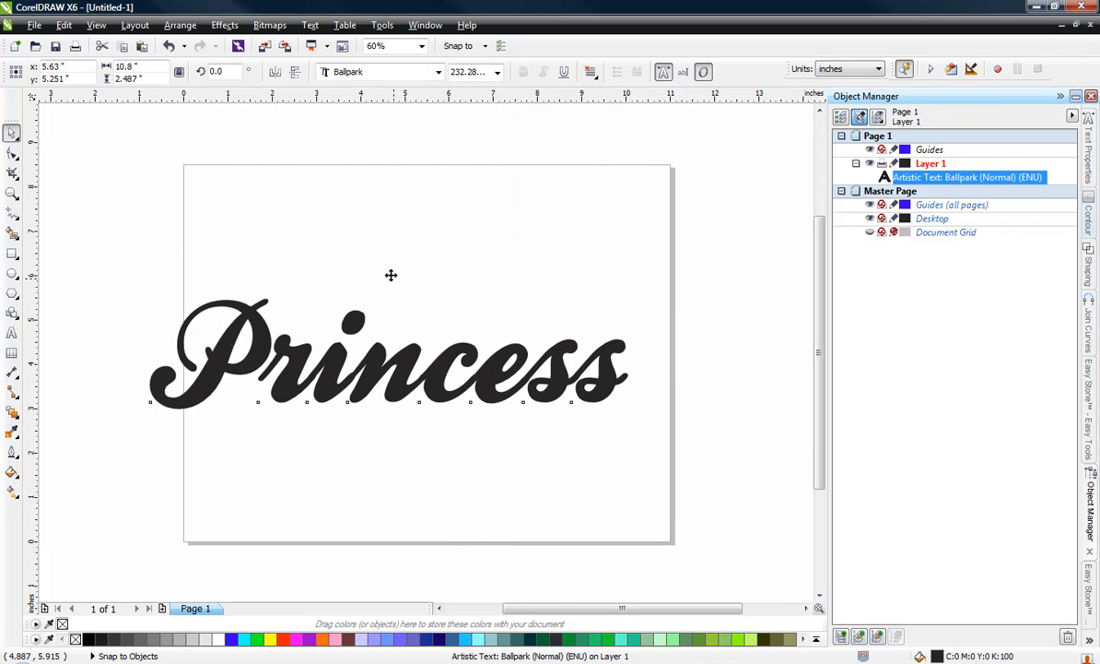
pyautogui.click(355, 208)
pyautogui.click(330, 341)
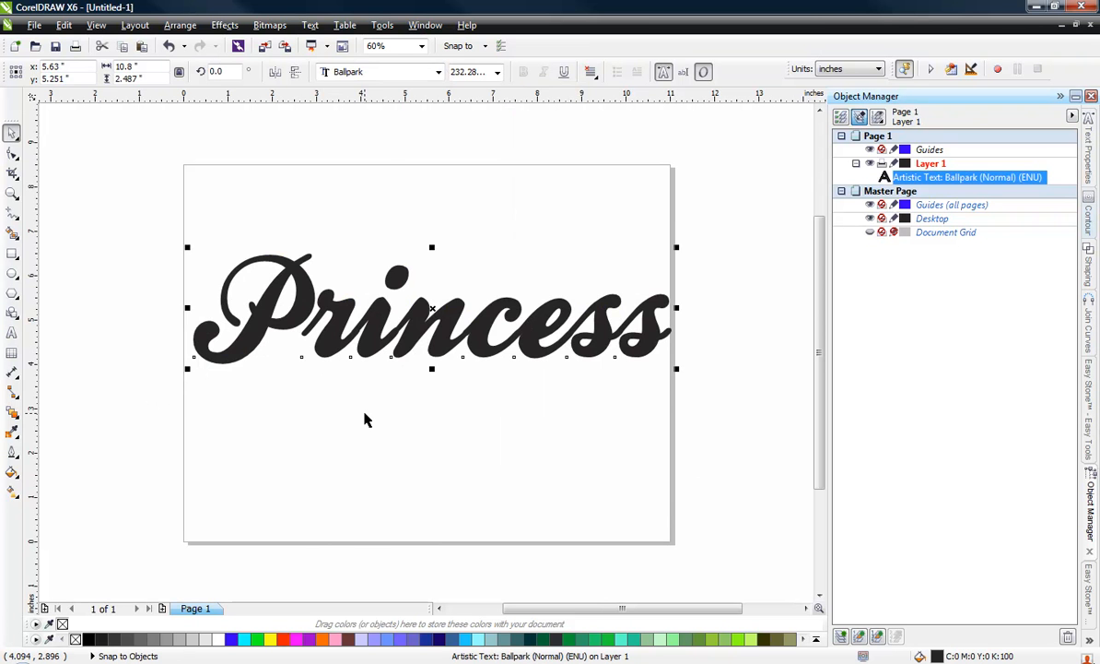
pyautogui.click(433, 233)
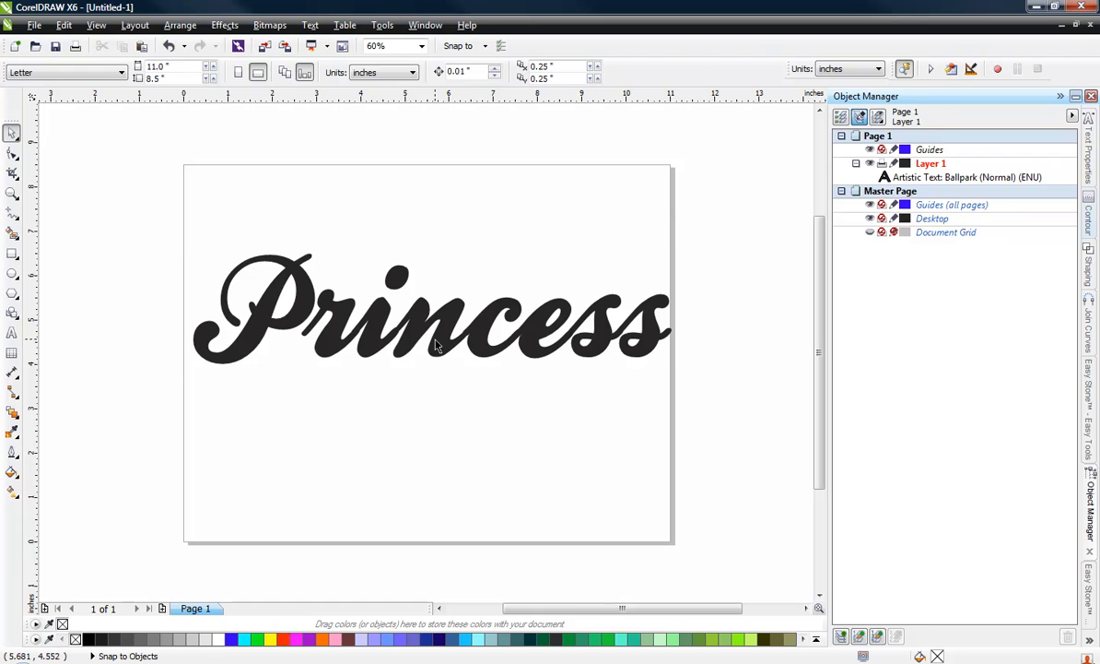
pyautogui.click(435, 340)
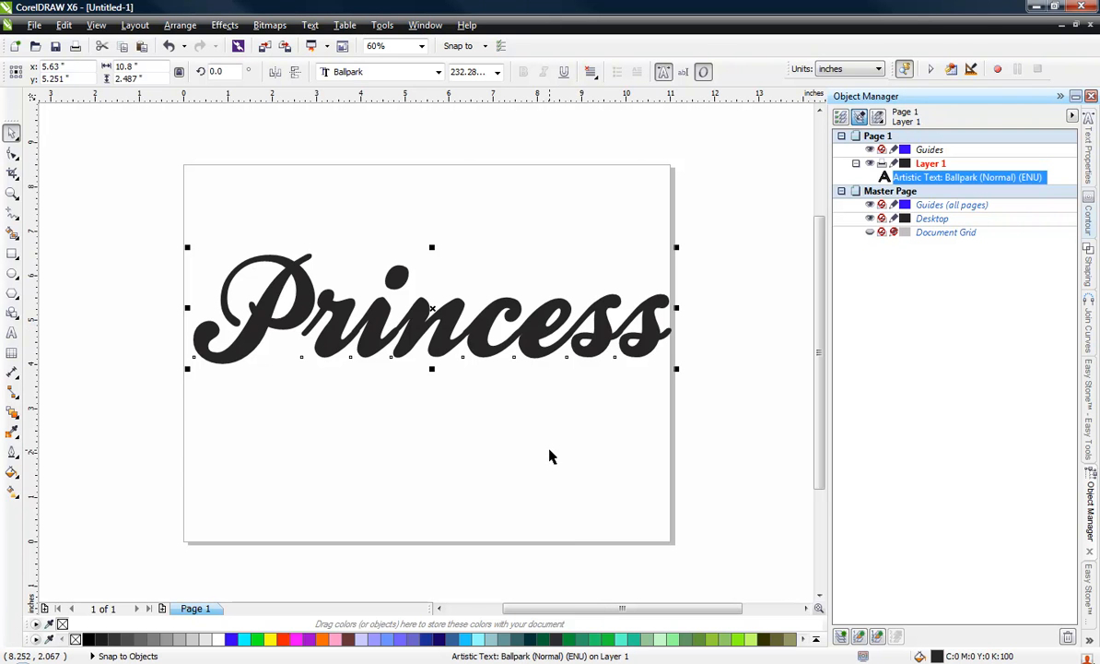
pyautogui.click(516, 426)
pyautogui.click(533, 345)
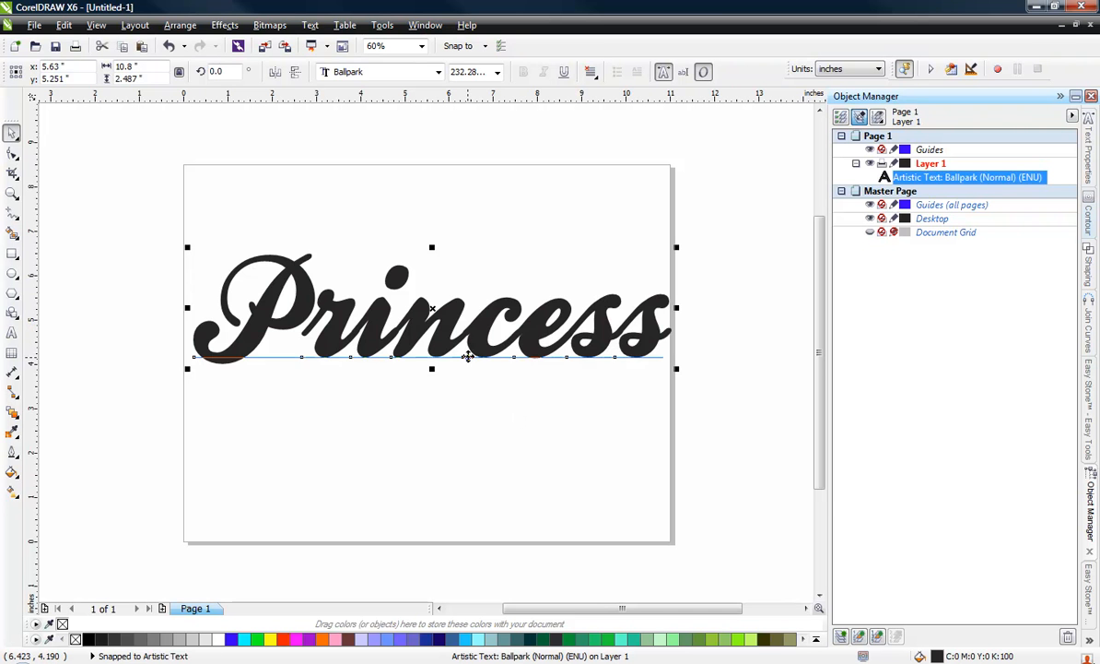
# Step: Move the "Princess" text off the page to the empty area below it, at about x 5.23, y -3.15 inches
pyautogui.scroll(-3, 445, 341)
pyautogui.moveTo(470, 348); pyautogui.dragTo(462, 539)
pyautogui.scroll(-2, 479, 249)
pyautogui.scroll(4, 463, 412)
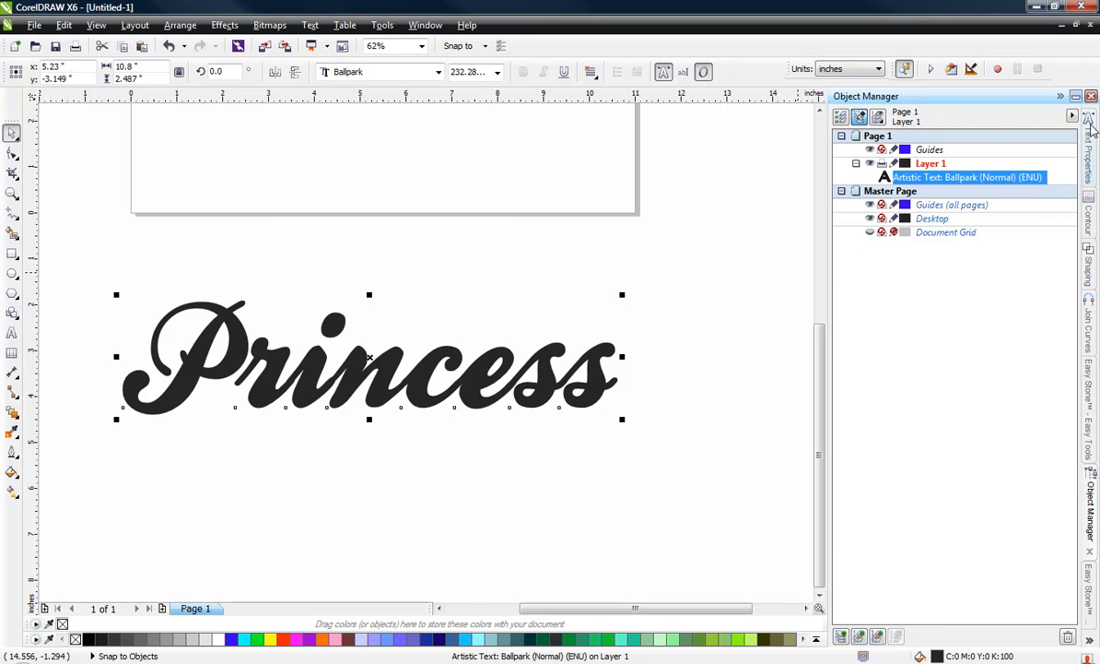
# Step: Set the character spacing of the "Princess" text to 150%
pyautogui.hotkey('ctrl', 't')
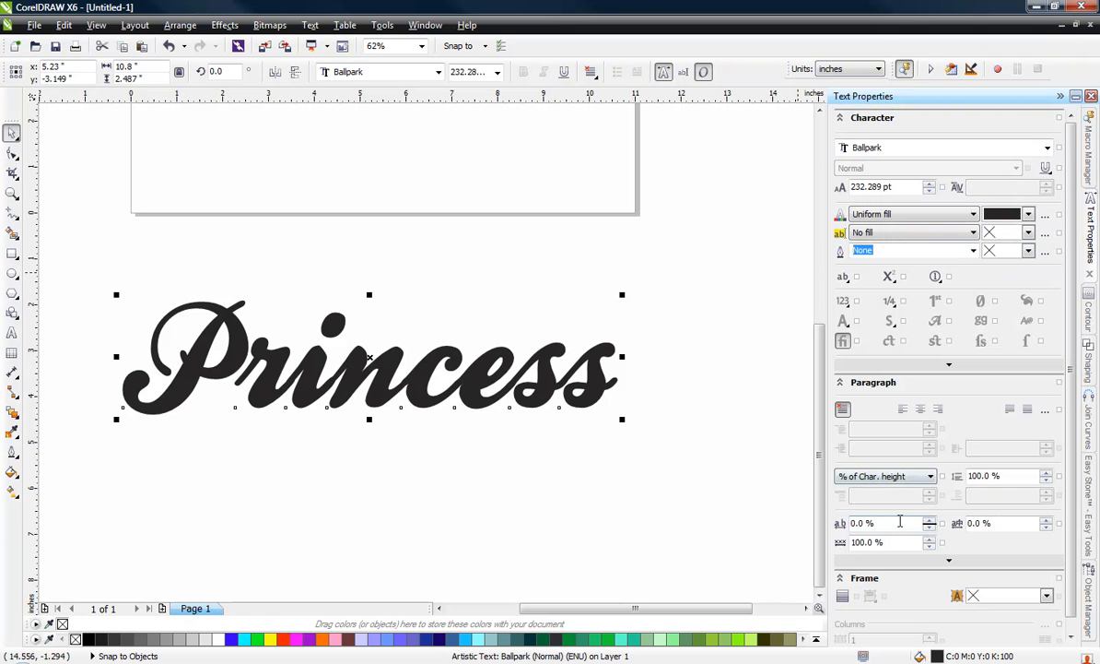
pyautogui.doubleClick(900, 523)
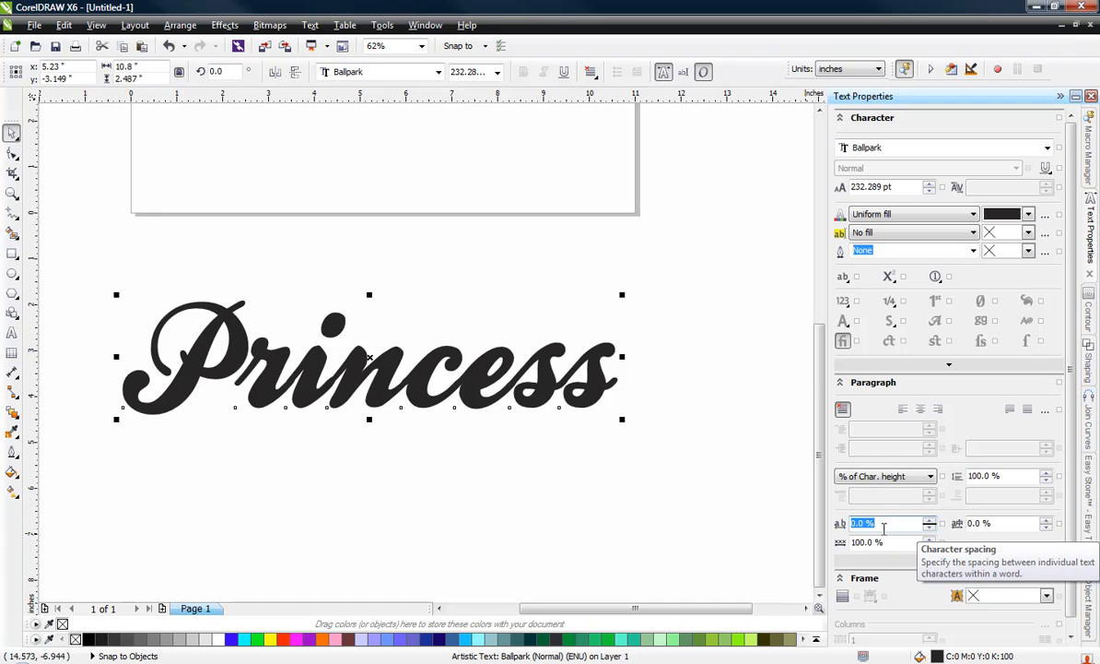
pyautogui.write('150')
pyautogui.press('Return')
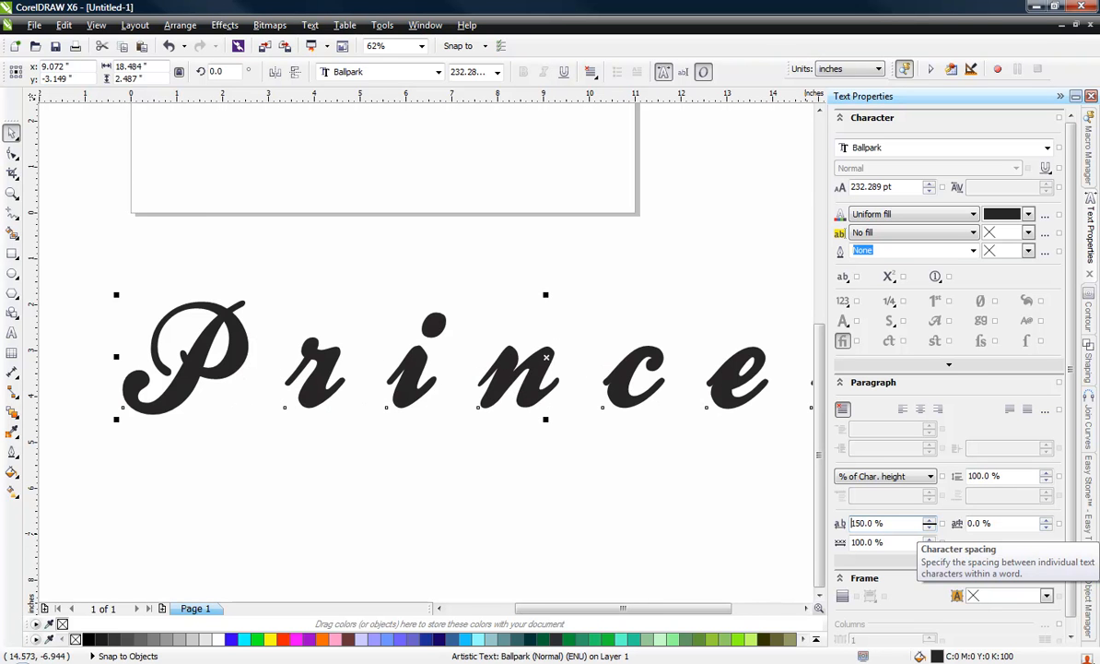
pyautogui.click(437, 262)
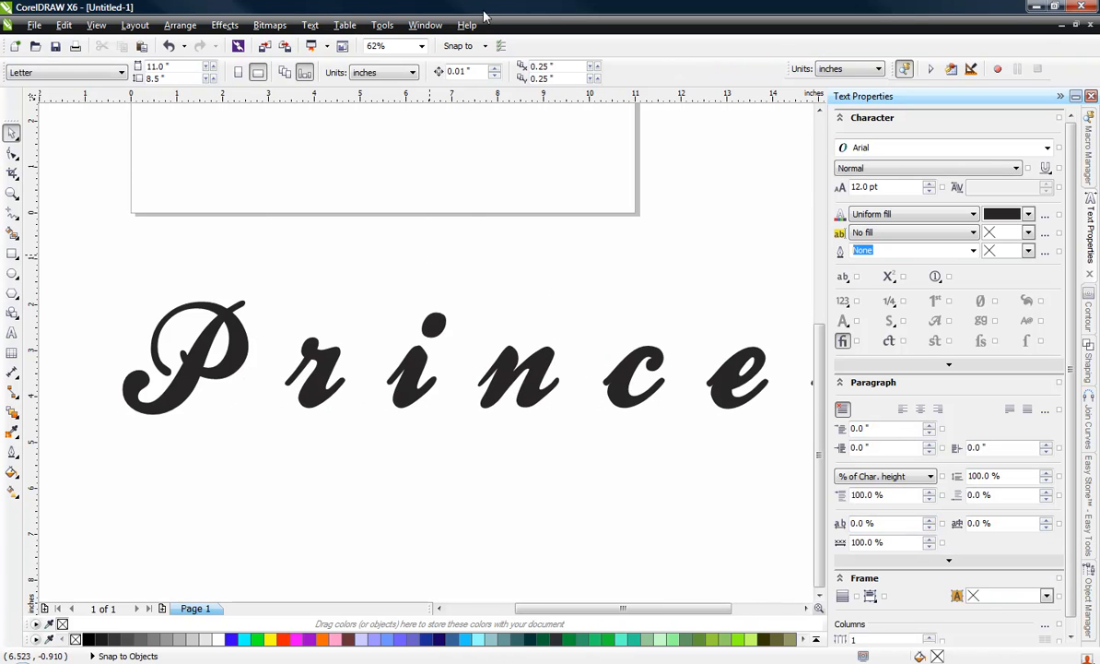
# Step: Break the "Princess" text apart into separate letters
pyautogui.scroll(-2, 451, 218)
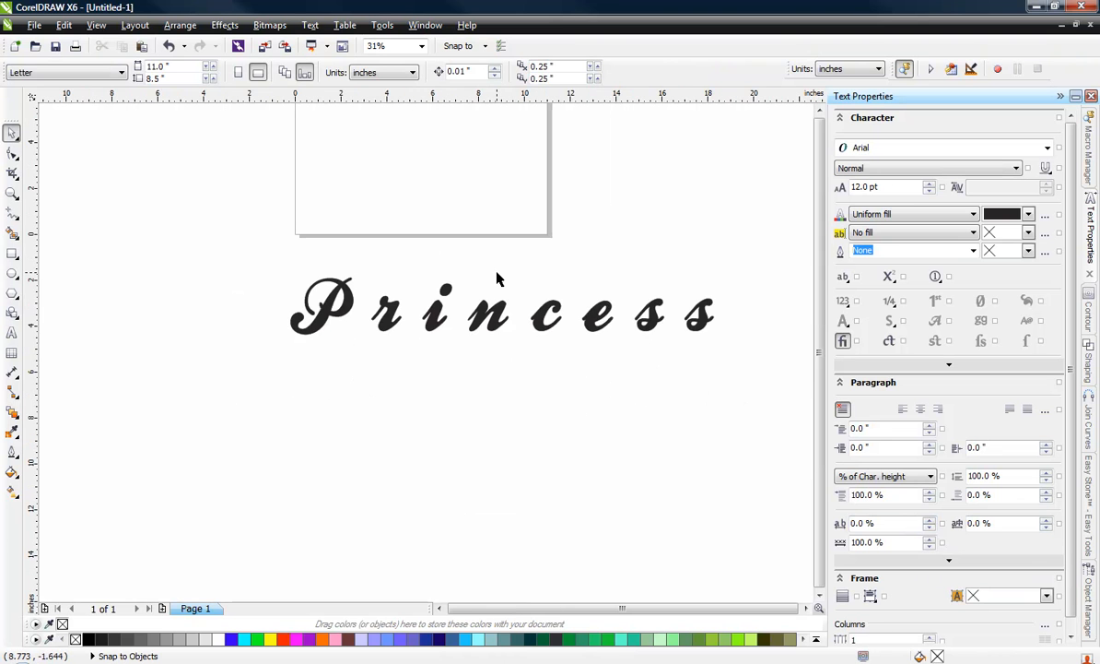
pyautogui.click(548, 325)
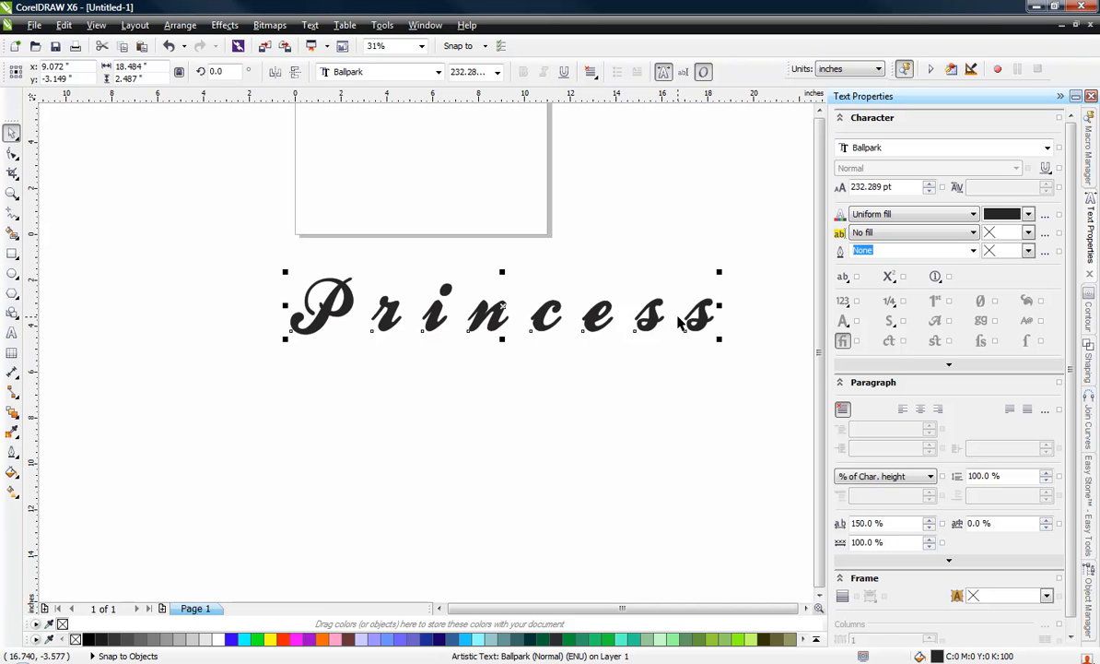
pyautogui.click(664, 371)
pyautogui.click(528, 328)
pyautogui.click(180, 24)
pyautogui.click(288, 196)
pyautogui.click(295, 388)
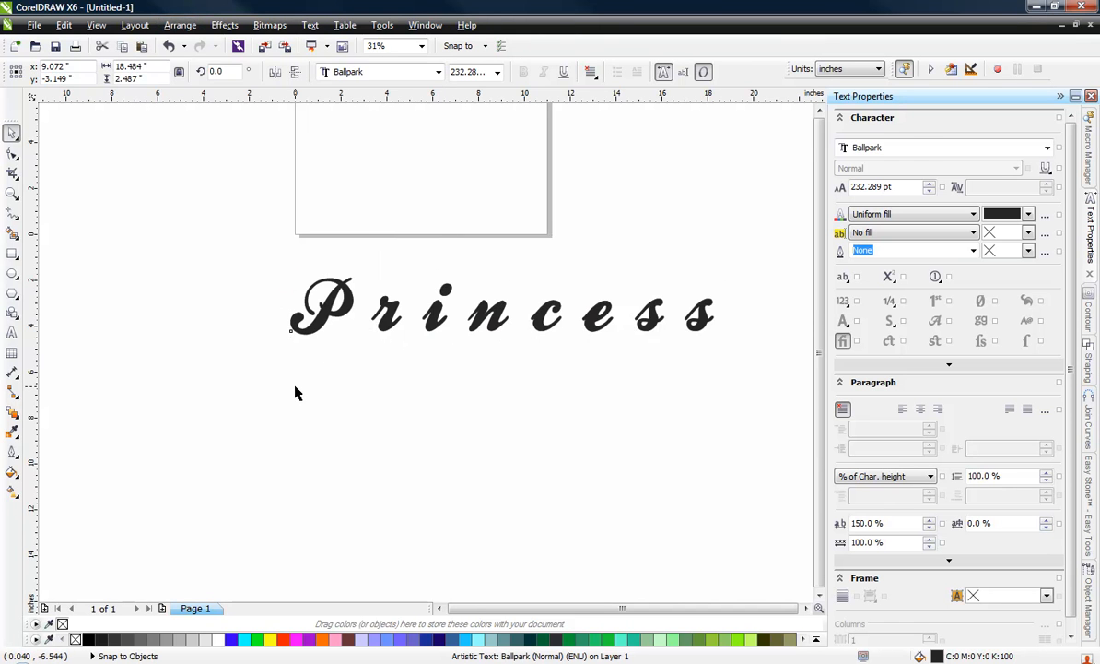
# Step: Scale up the letter P proportionally to about 3.85 inches wide and 3.48 inches high, keeping its lower-left corner fixed
pyautogui.scroll(2, 313, 323)
pyautogui.click(330, 284)
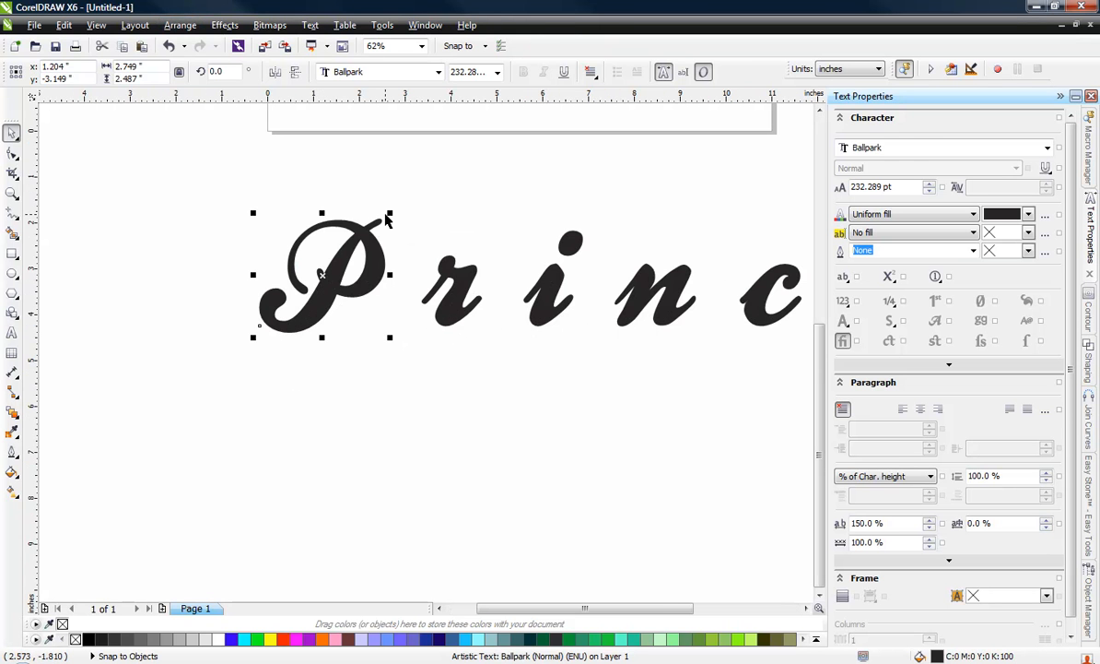
pyautogui.moveTo(392, 212); pyautogui.dragTo(504, 176)
pyautogui.press('Escape')
pyautogui.click(321, 298)
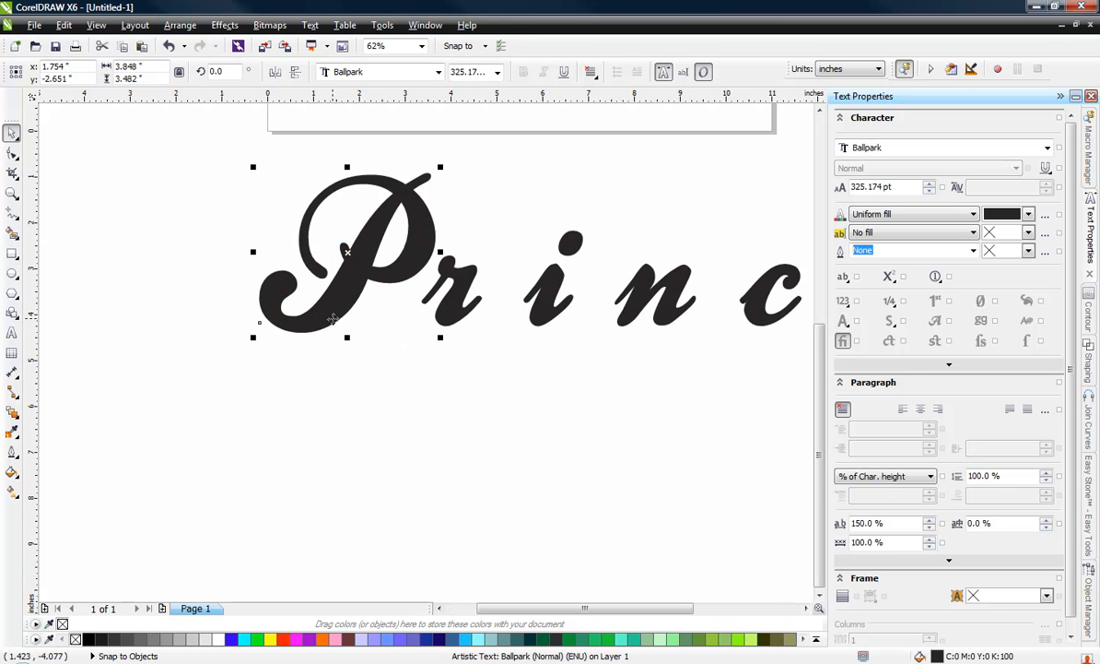
# Step: Rotate the letter P counterclockwise by about 13.4 degrees so it stands more upright
pyautogui.click(310, 302)
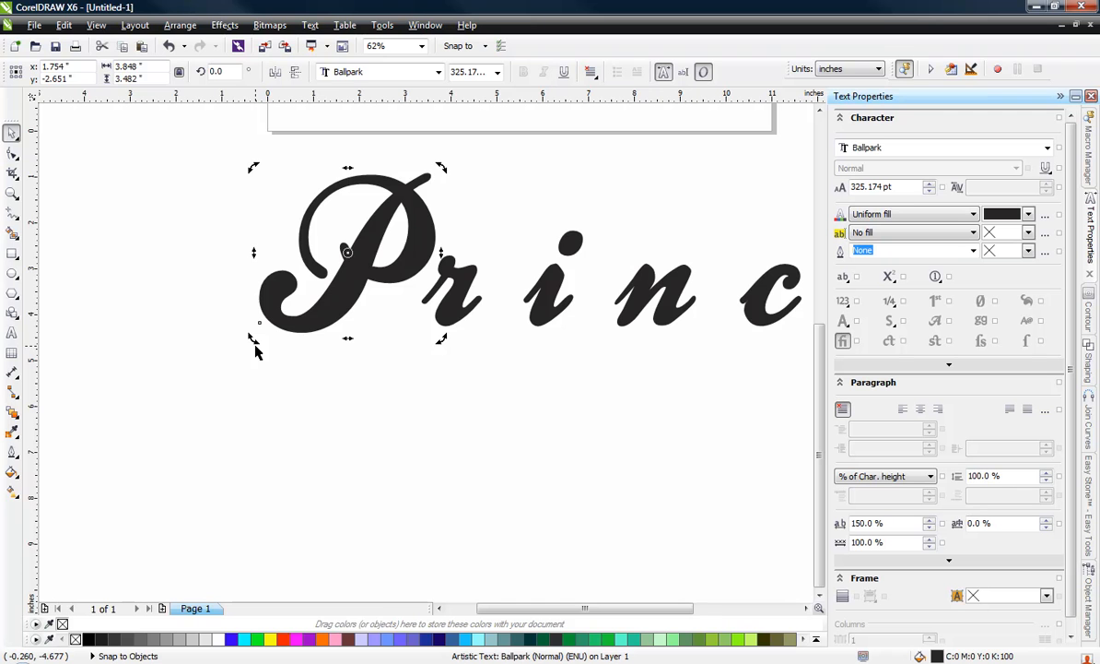
pyautogui.moveTo(255, 339); pyautogui.dragTo(265, 376)
pyautogui.click(266, 376)
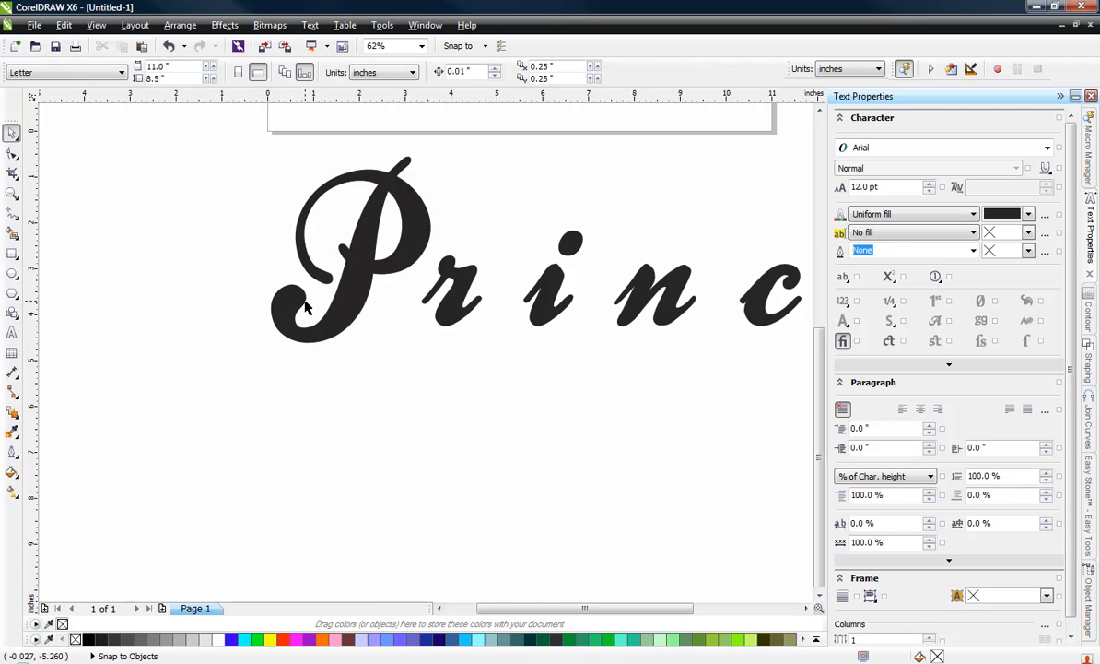
# Step: Convert the rotated letter P to curves
pyautogui.click(334, 321)
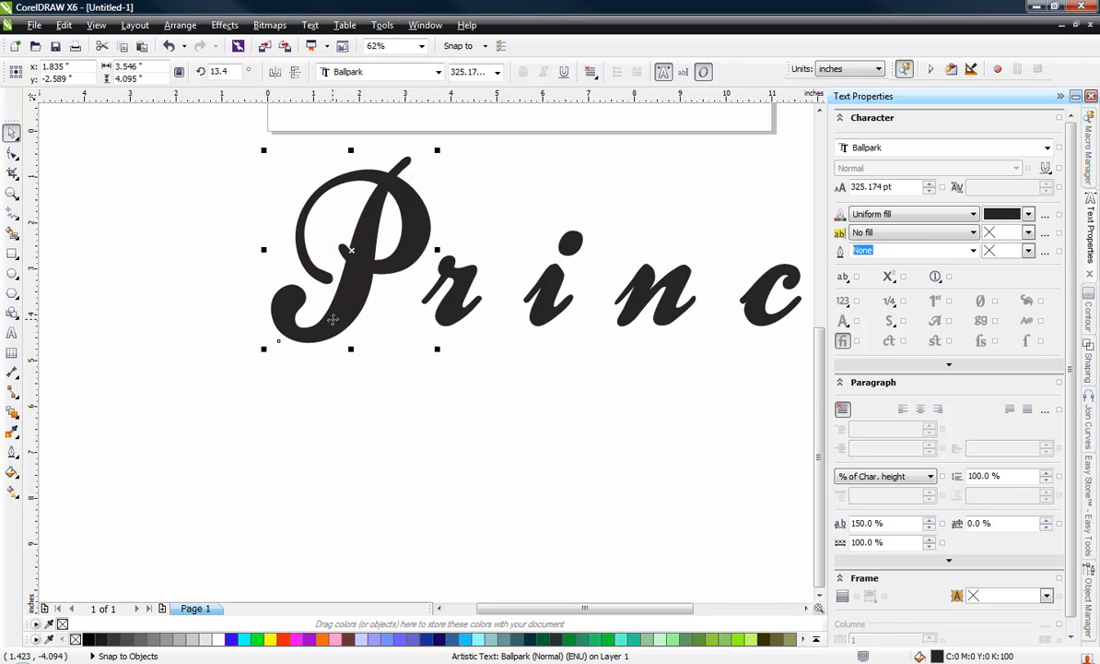
pyautogui.hotkey('ctrl', 'q')
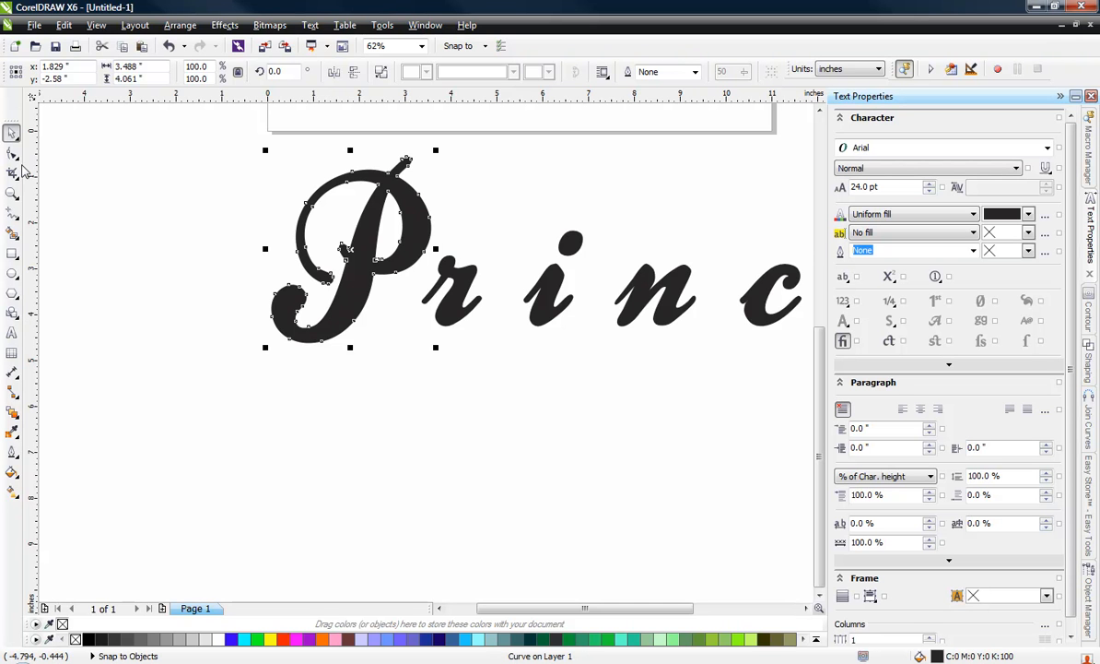
# Step: Pull all nodes of the P's lower curl down and slightly left to lengthen the stem, making the letter about 5 inches high
pyautogui.click(12, 153)
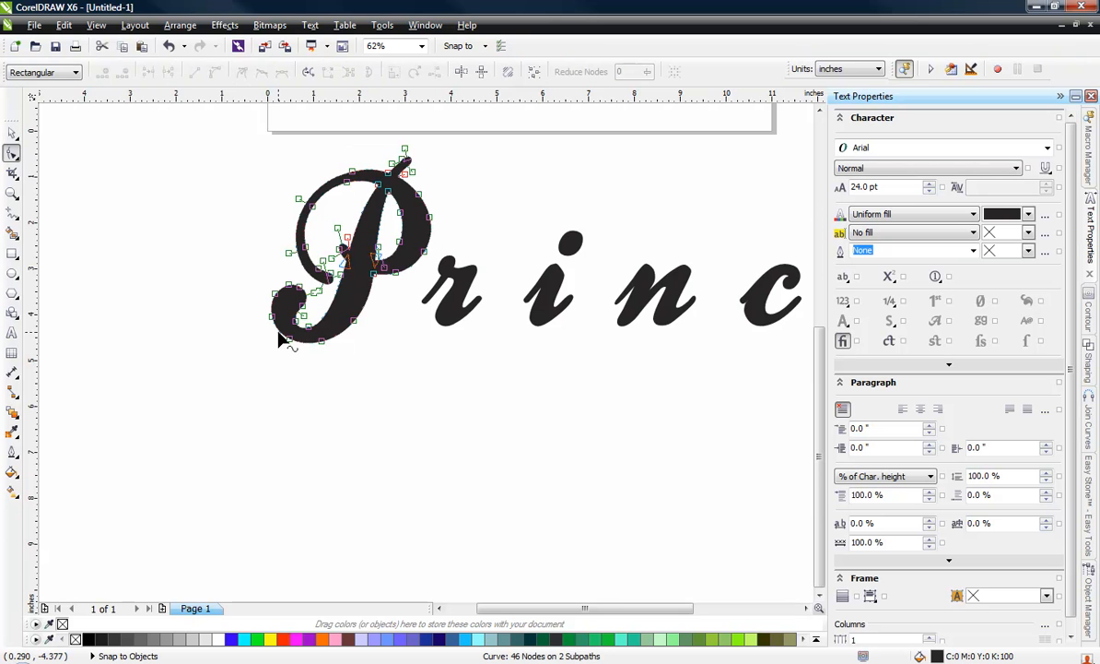
pyautogui.scroll(2, 310, 318)
pyautogui.moveTo(185, 388); pyautogui.dragTo(422, 293)
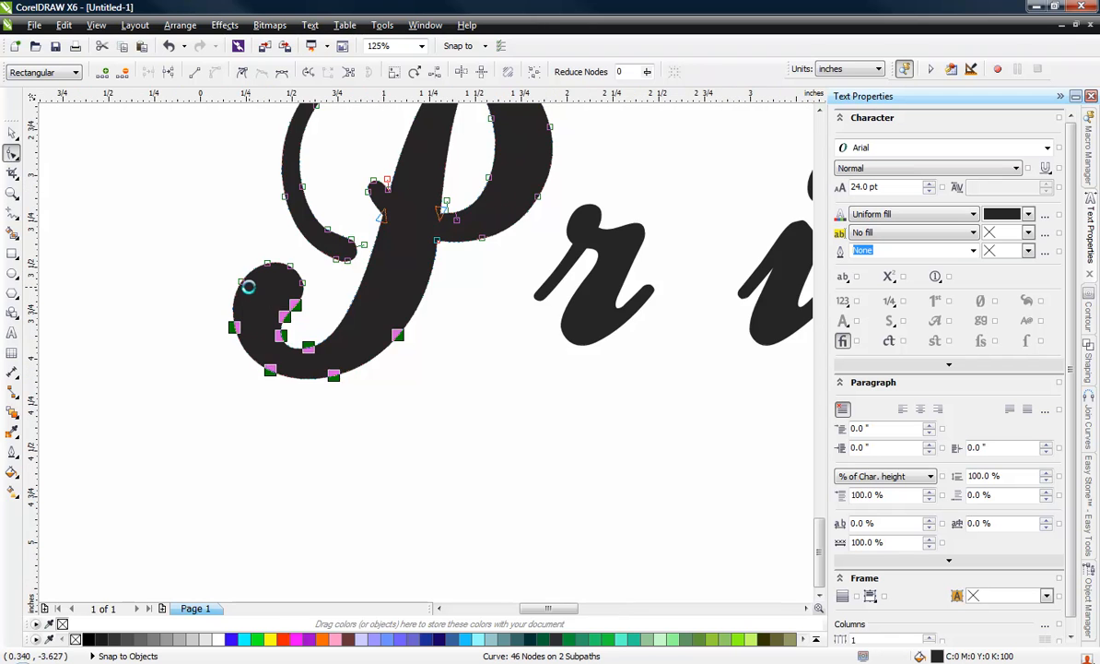
pyautogui.scroll(2, 245, 282)
pyautogui.moveTo(203, 233); pyautogui.dragTo(375, 289)
pyautogui.scroll(-2, 500, 317)
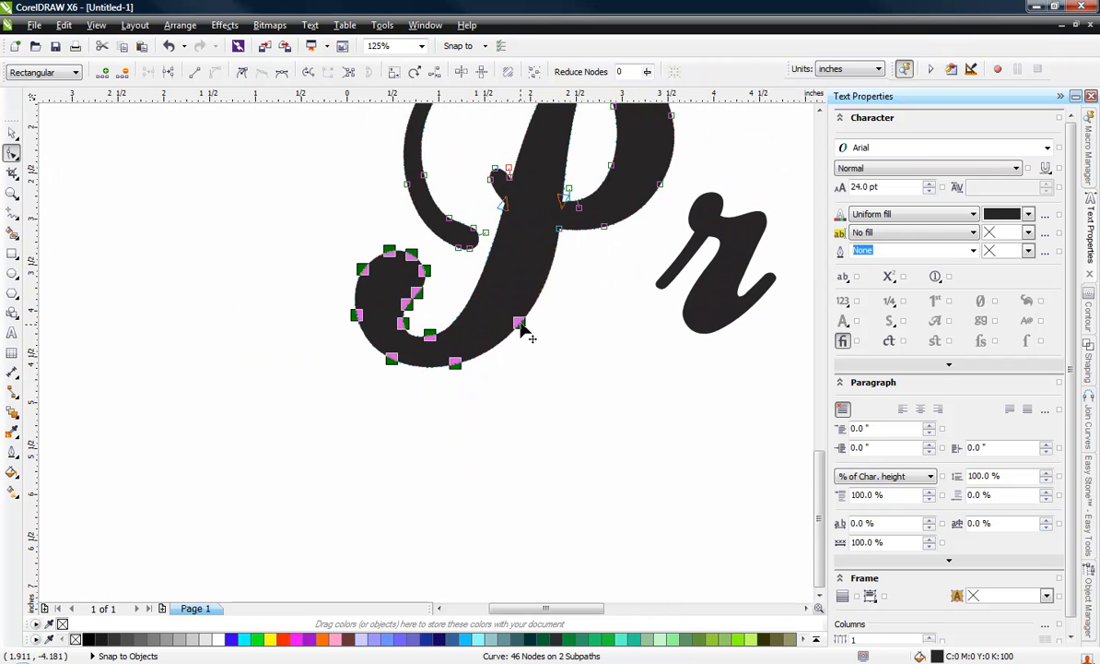
pyautogui.moveTo(521, 324); pyautogui.dragTo(502, 406)
pyautogui.moveTo(499, 412); pyautogui.dragTo(490, 410)
pyautogui.scroll(-1, 503, 402)
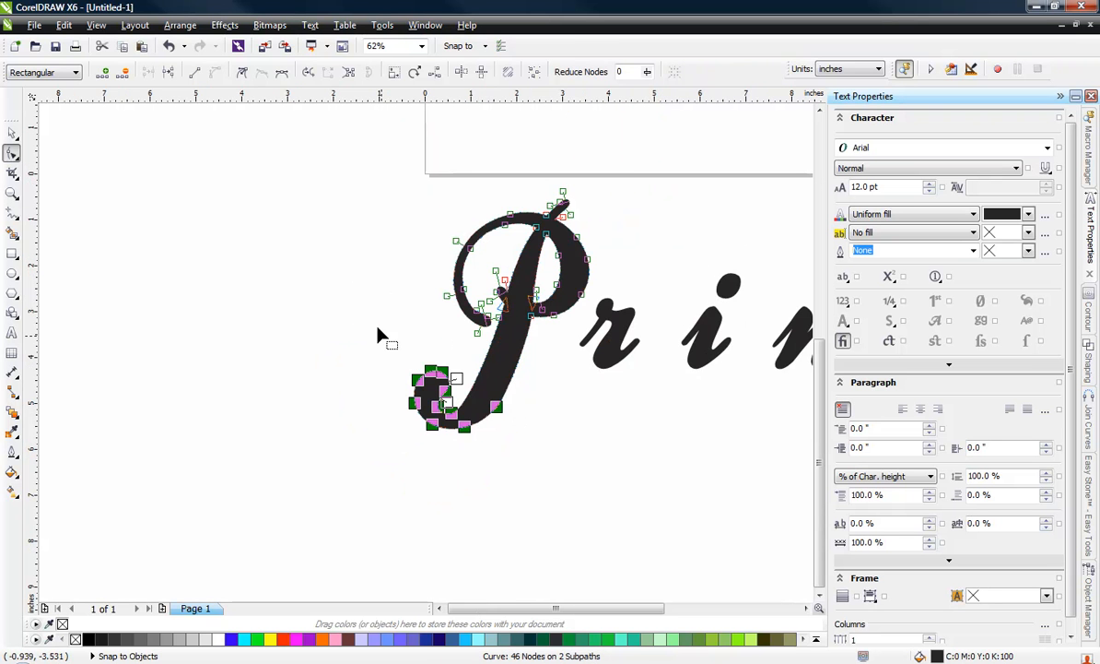
pyautogui.click(12, 133)
pyautogui.click(221, 230)
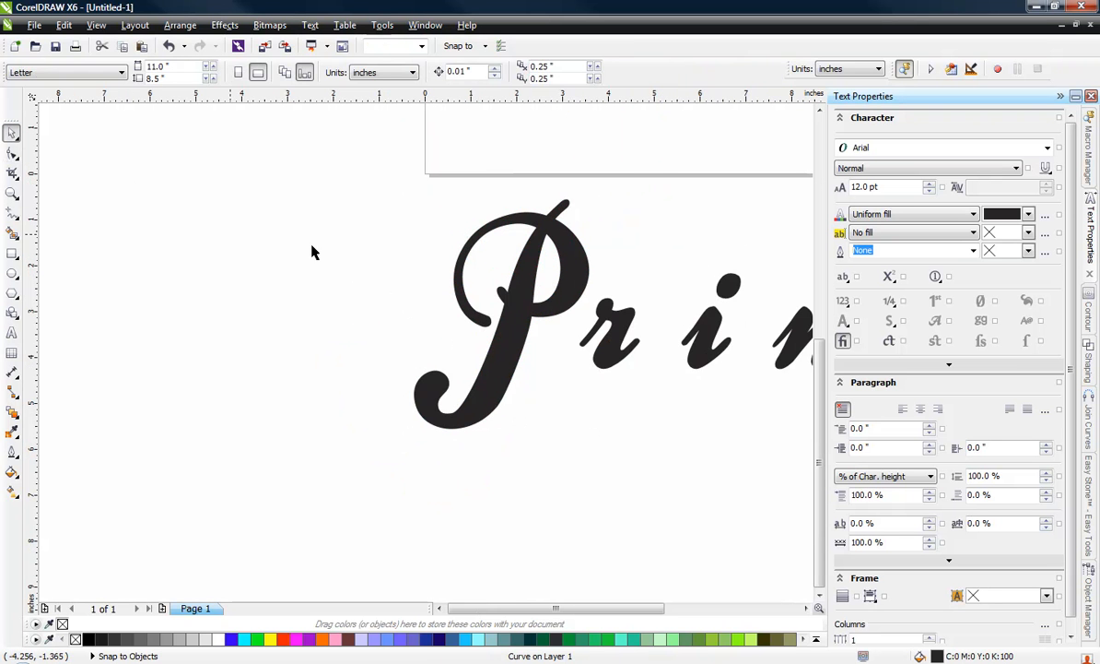
# Step: Move the lengthened P slightly up and right so it sits closer to the letter r
pyautogui.click(581, 279)
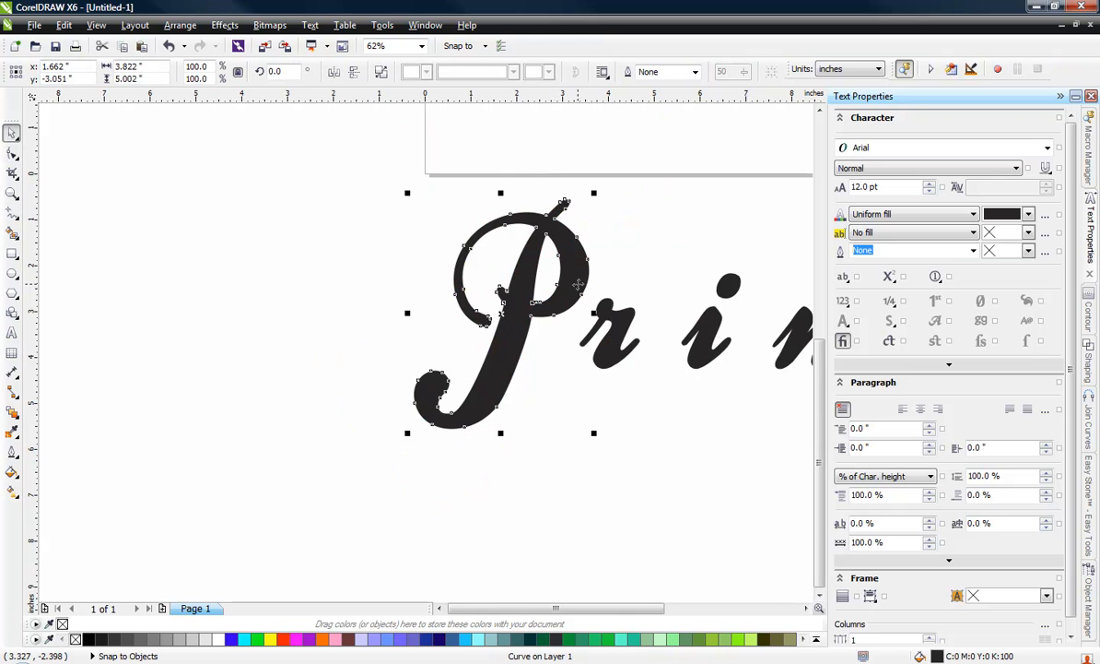
pyautogui.scroll(-2, 470, 291)
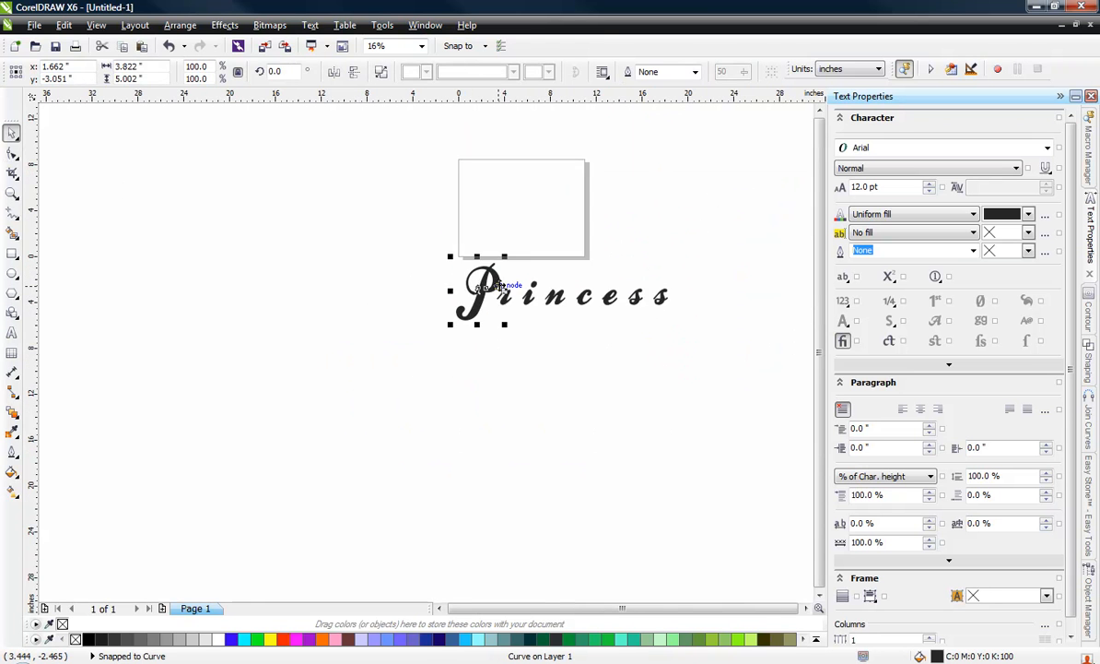
pyautogui.scroll(2, 470, 291)
pyautogui.moveTo(499, 278); pyautogui.dragTo(520, 261)
pyautogui.click(474, 385)
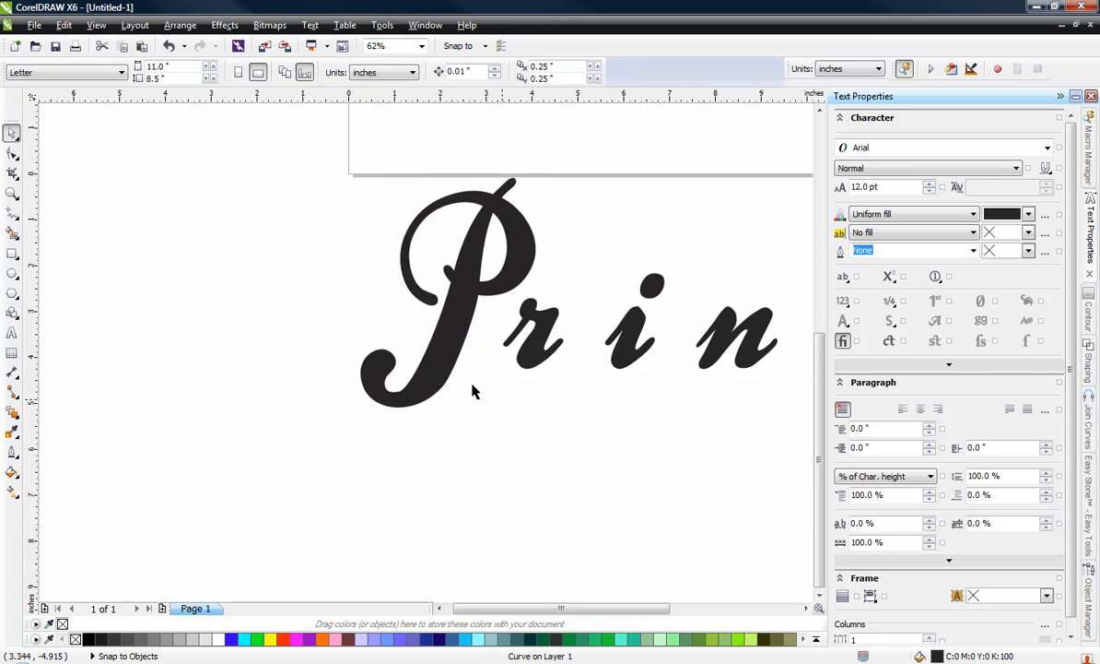
# Step: Move the letter P slightly left and up, away from the letter r
pyautogui.scroll(-2, 321, 305)
pyautogui.scroll(-1, 287, 283)
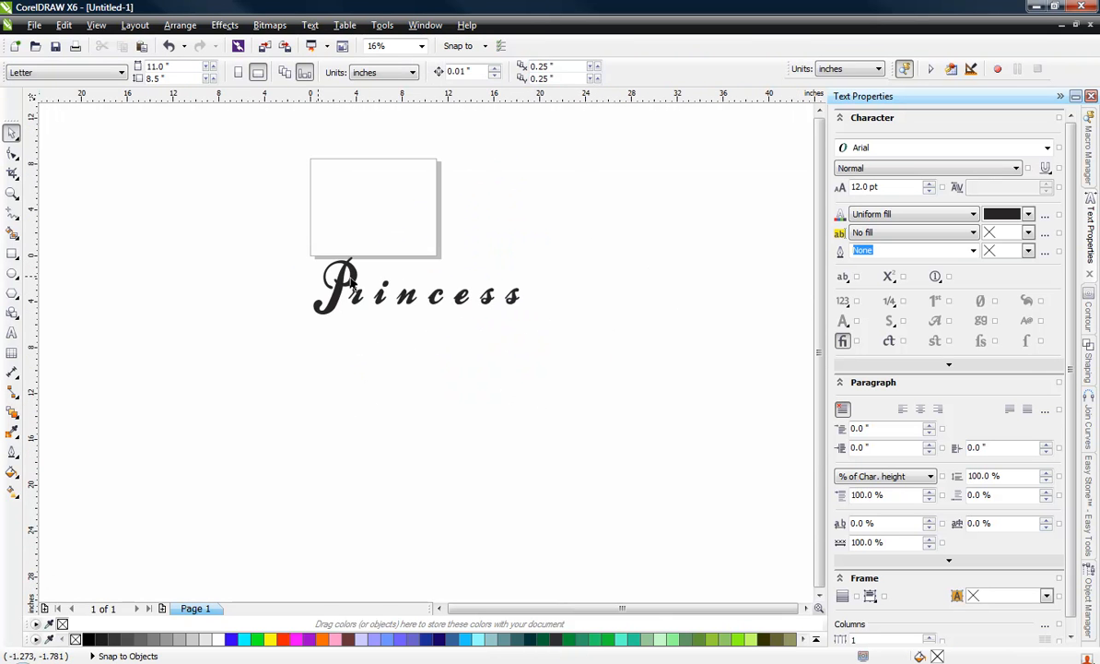
pyautogui.scroll(1, 425, 290)
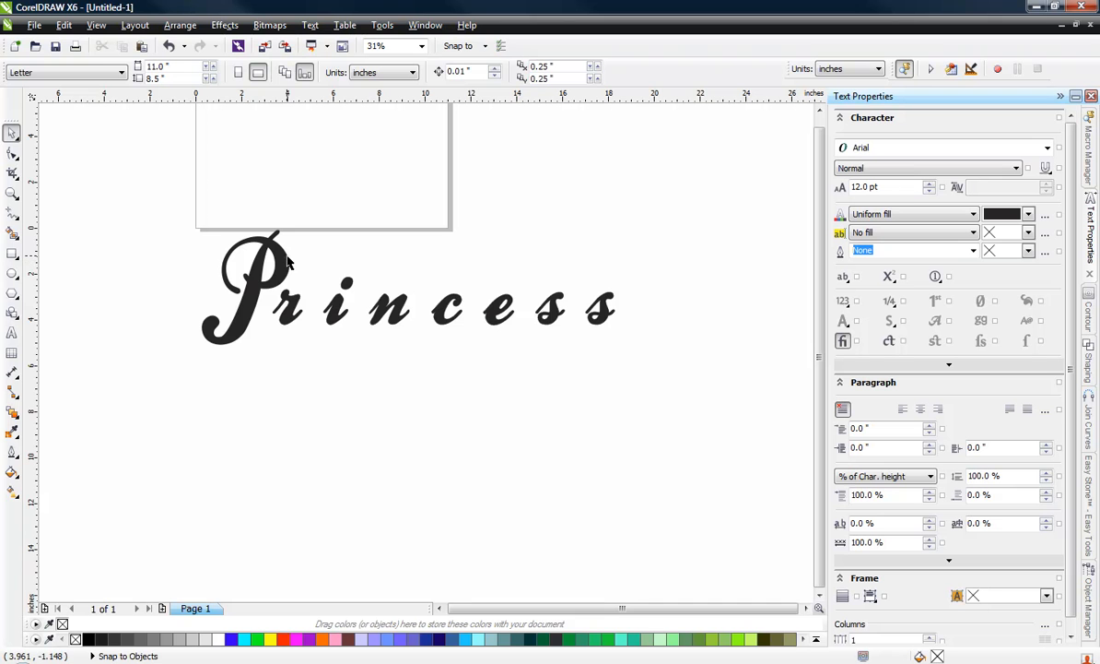
pyautogui.moveTo(269, 242); pyautogui.dragTo(187, 224)
pyautogui.click(128, 196)
# Step: Convert all eight Princess letters to a 300 dpi CMYK bitmap with anti-aliasing and a transparent background
pyautogui.moveTo(115, 193); pyautogui.dragTo(673, 400)
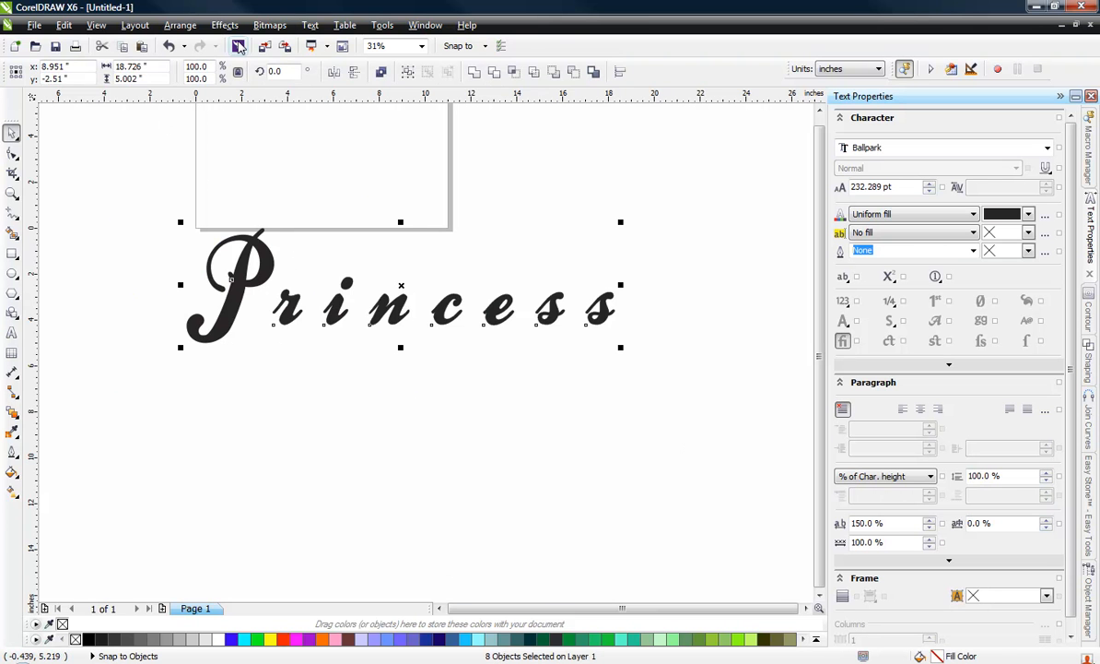
pyautogui.click(267, 25)
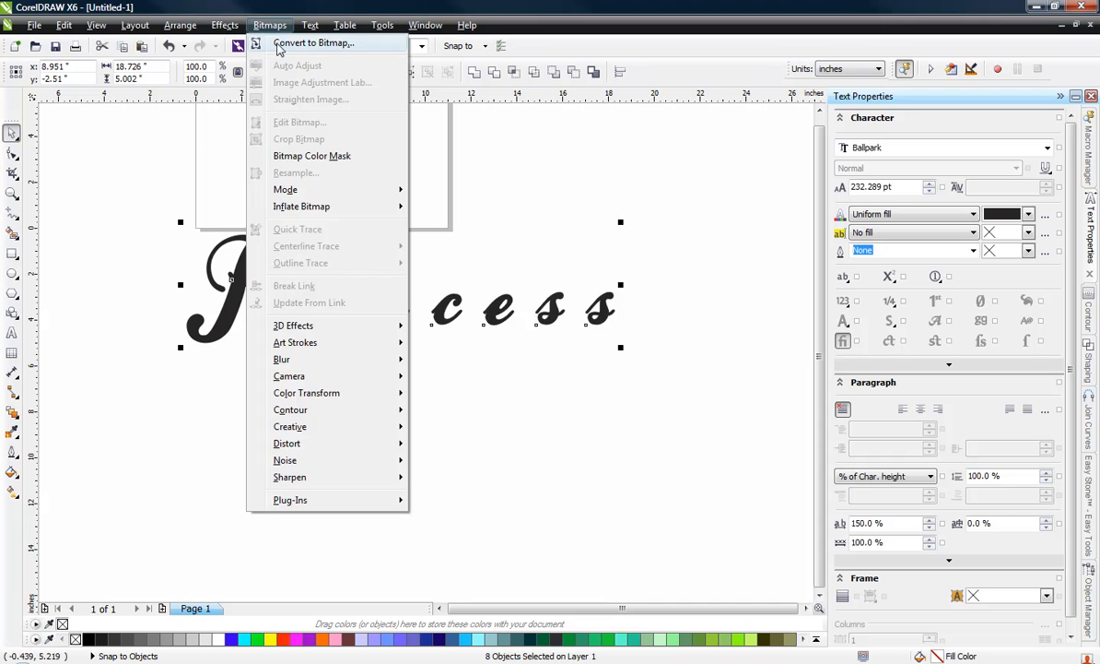
pyautogui.click(279, 42)
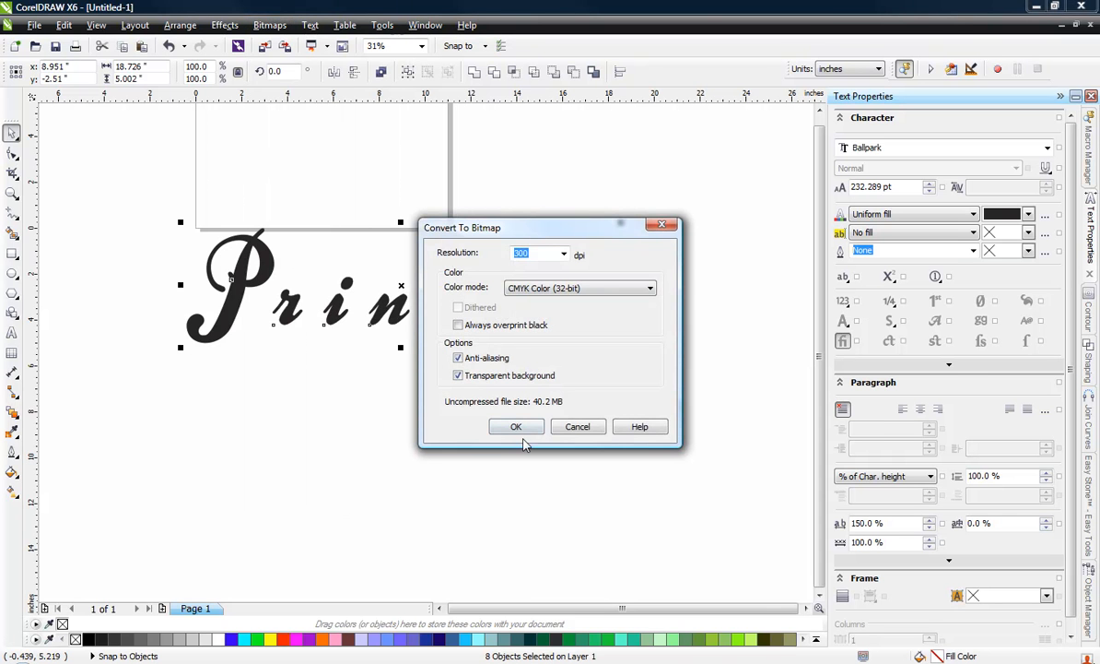
pyautogui.click(516, 427)
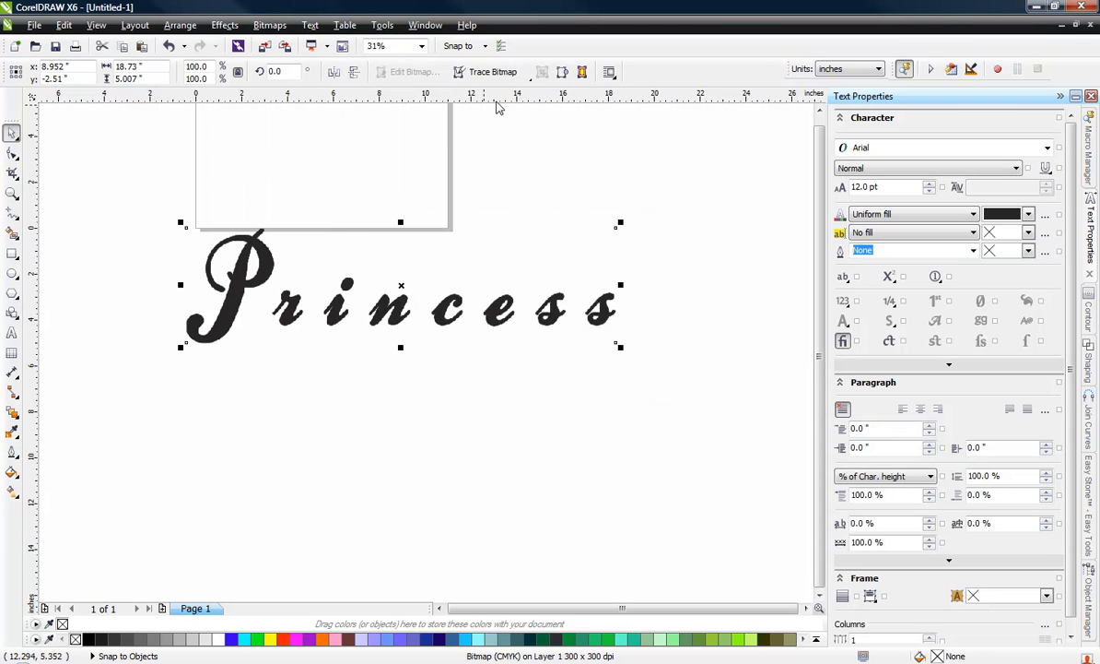
# Step: Trace the Princess bitmap with a Centerline Trace of the Line drawing type, keeping the original image
pyautogui.click(493, 72)
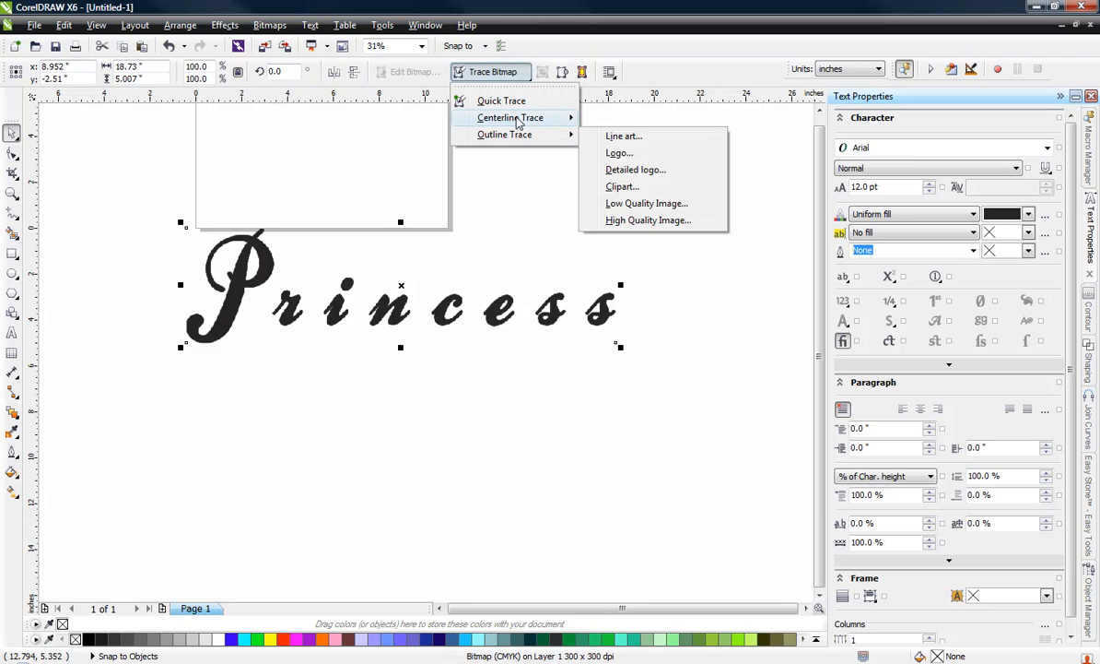
pyautogui.moveTo(518, 117)
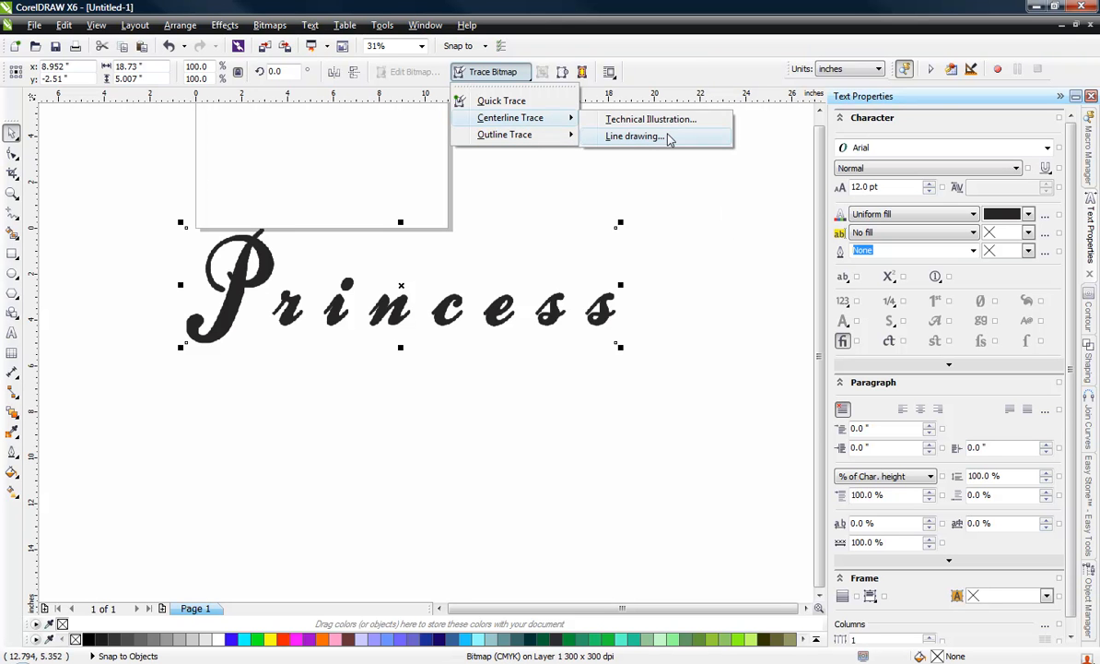
pyautogui.click(636, 136)
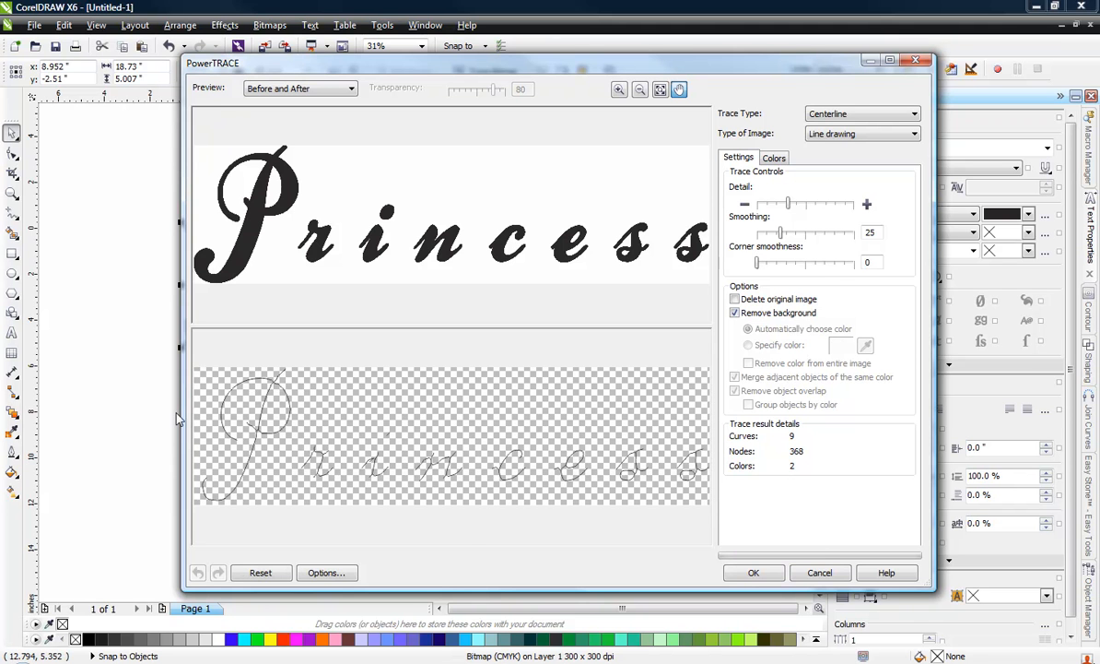
pyautogui.click(741, 573)
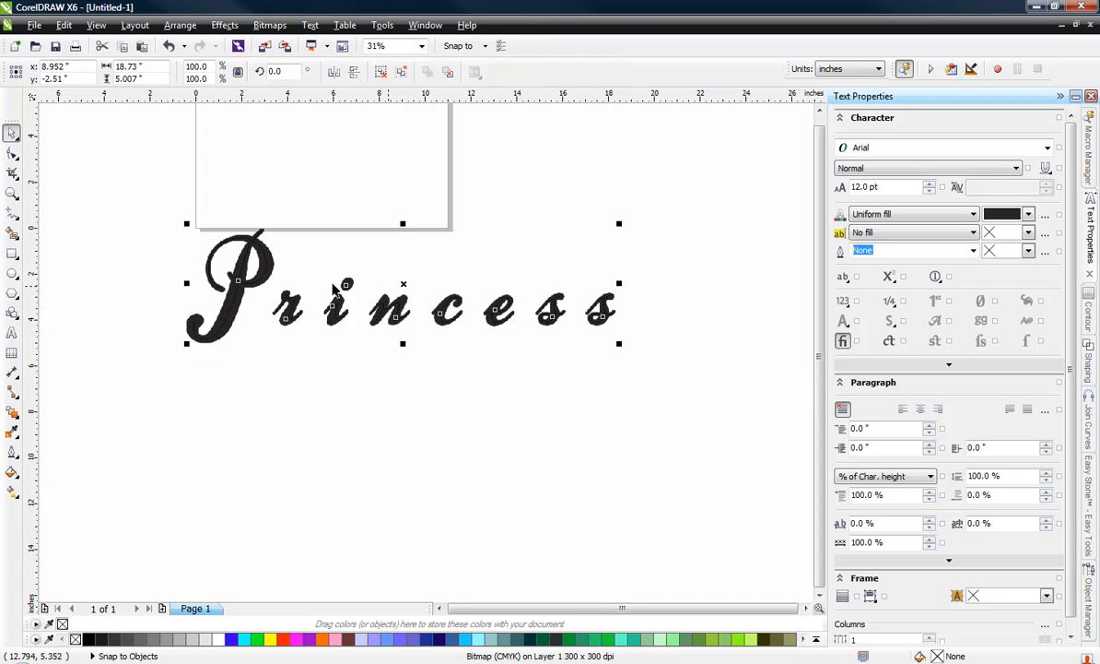
# Step: Move the traced single-line lettering about 7.7 inches down and slightly left so it sits clear below the bitmap
pyautogui.moveTo(401, 284); pyautogui.dragTo(390, 450)
pyautogui.click(345, 493)
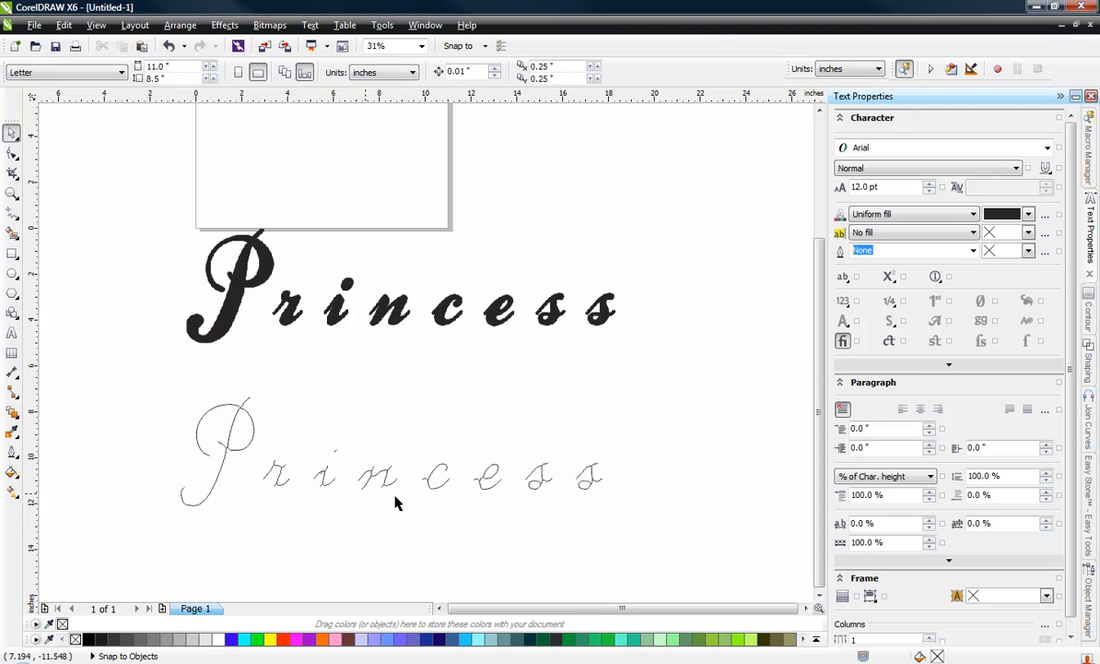
pyautogui.scroll(1, 426, 512)
pyautogui.scroll(1, 427, 511)
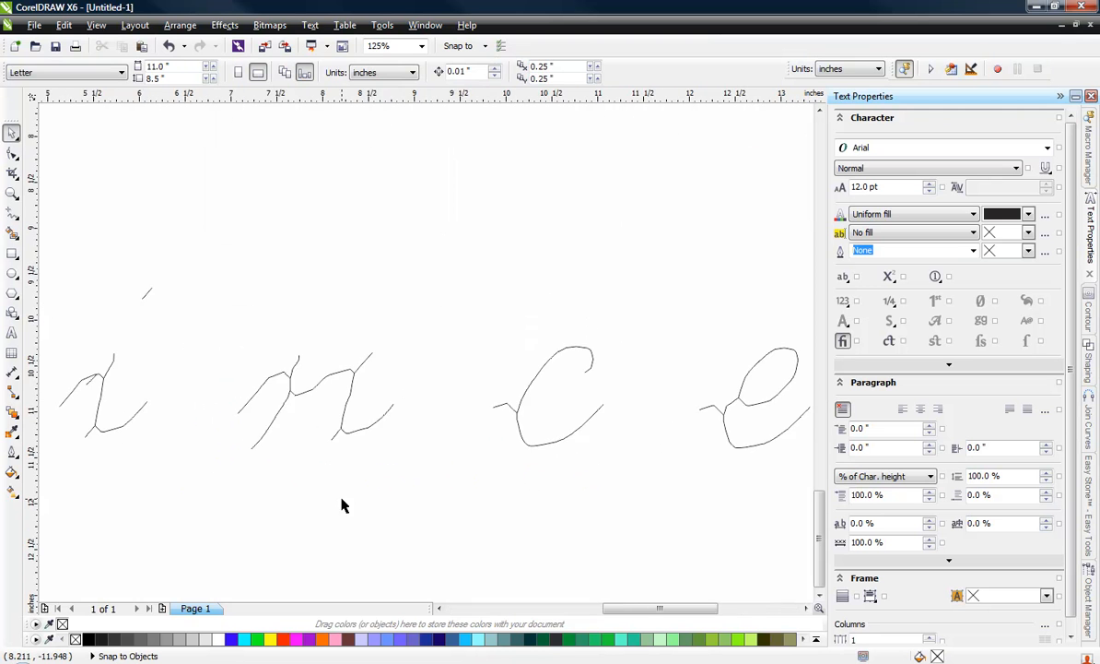
pyautogui.scroll(-1, 466, 474)
pyautogui.scroll(-1, 467, 466)
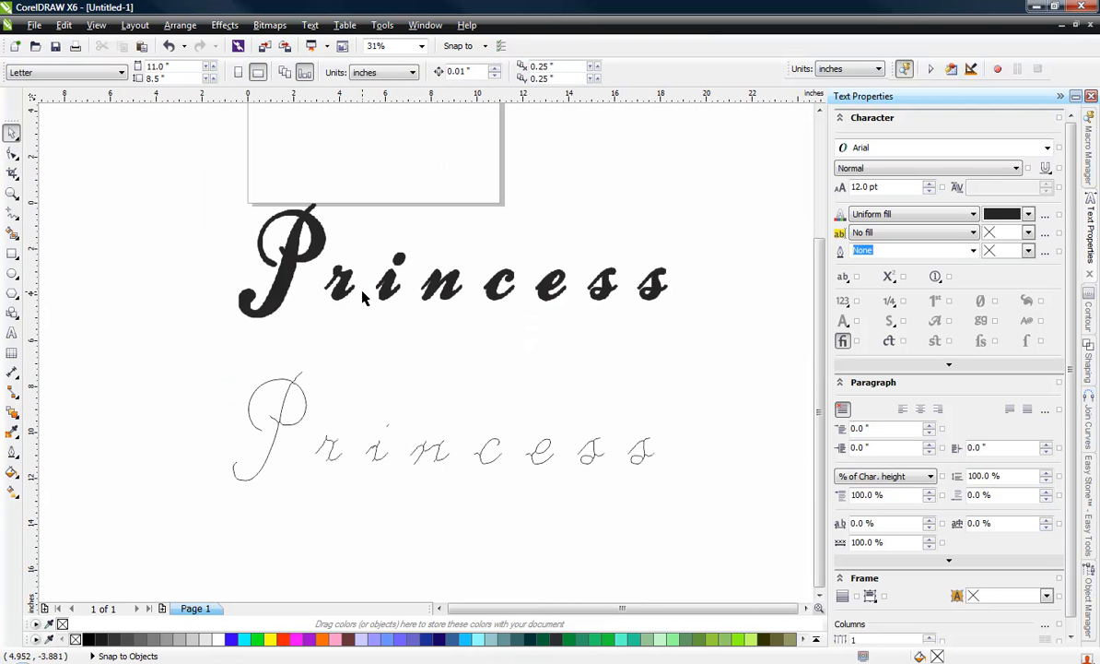
pyautogui.moveTo(192, 361); pyautogui.dragTo(649, 528)
pyautogui.moveTo(377, 460); pyautogui.dragTo(374, 470)
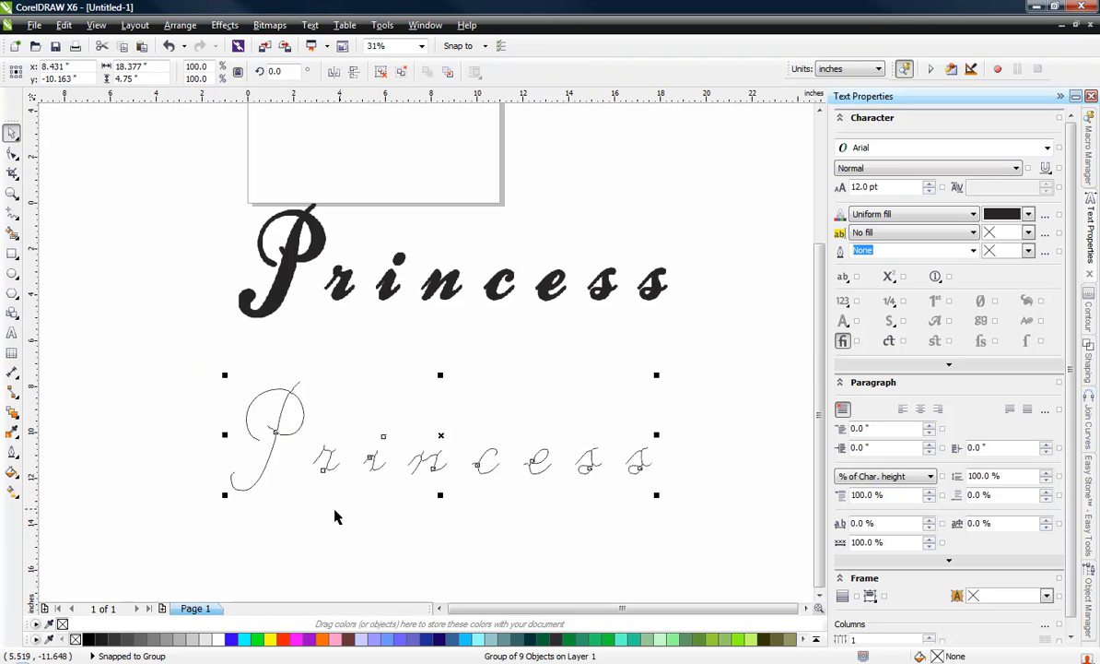
# Step: Ungroup the traced single-line lettering into separate curves
pyautogui.click(307, 475)
pyautogui.scroll(1, 236, 466)
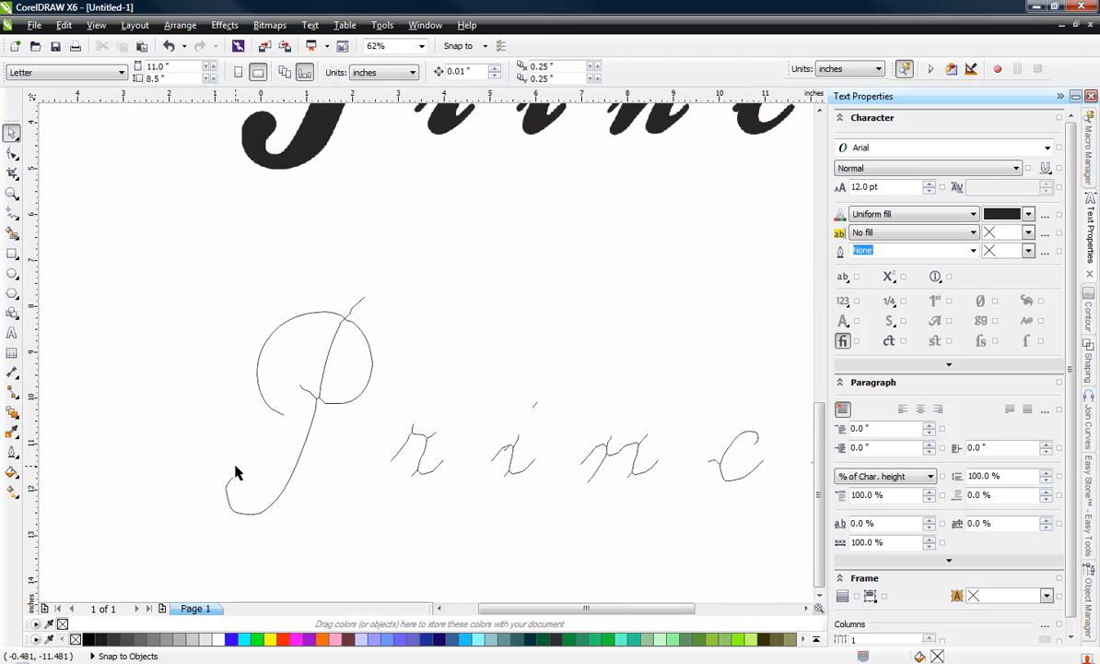
pyautogui.scroll(-1, 283, 398)
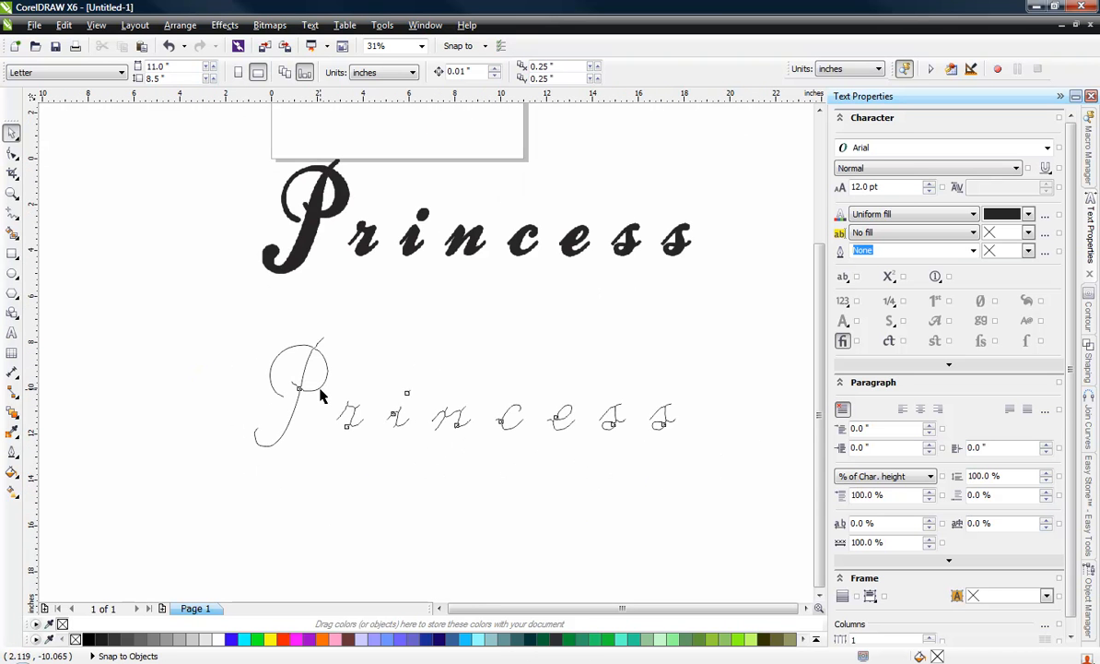
pyautogui.click(319, 386)
pyautogui.rightClick(322, 394)
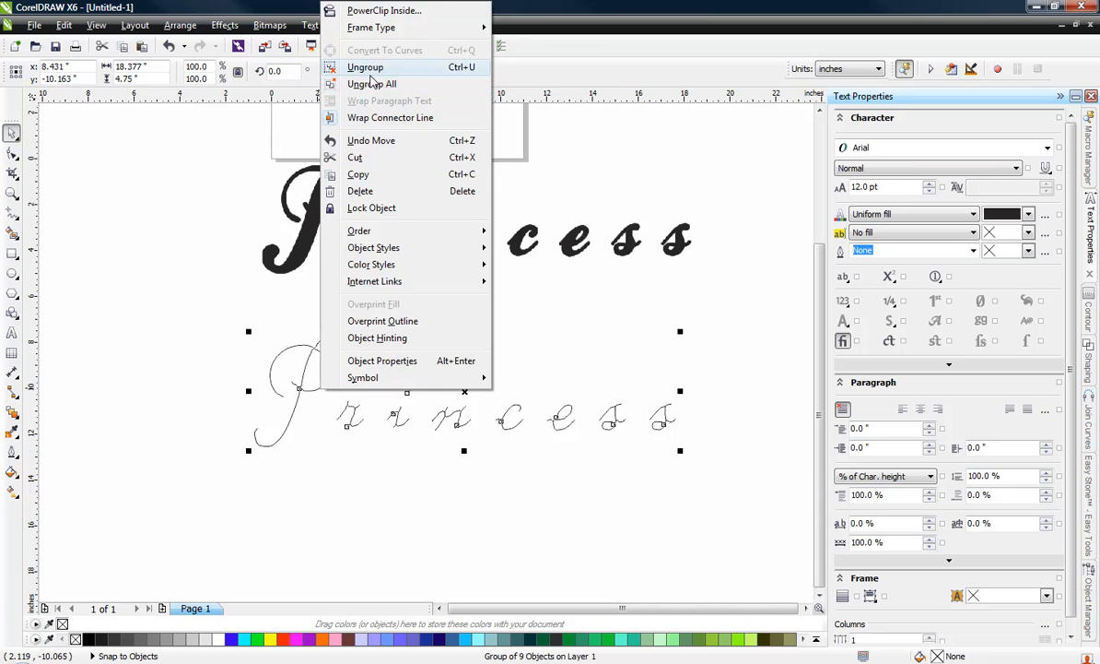
pyautogui.click(365, 68)
pyautogui.click(412, 327)
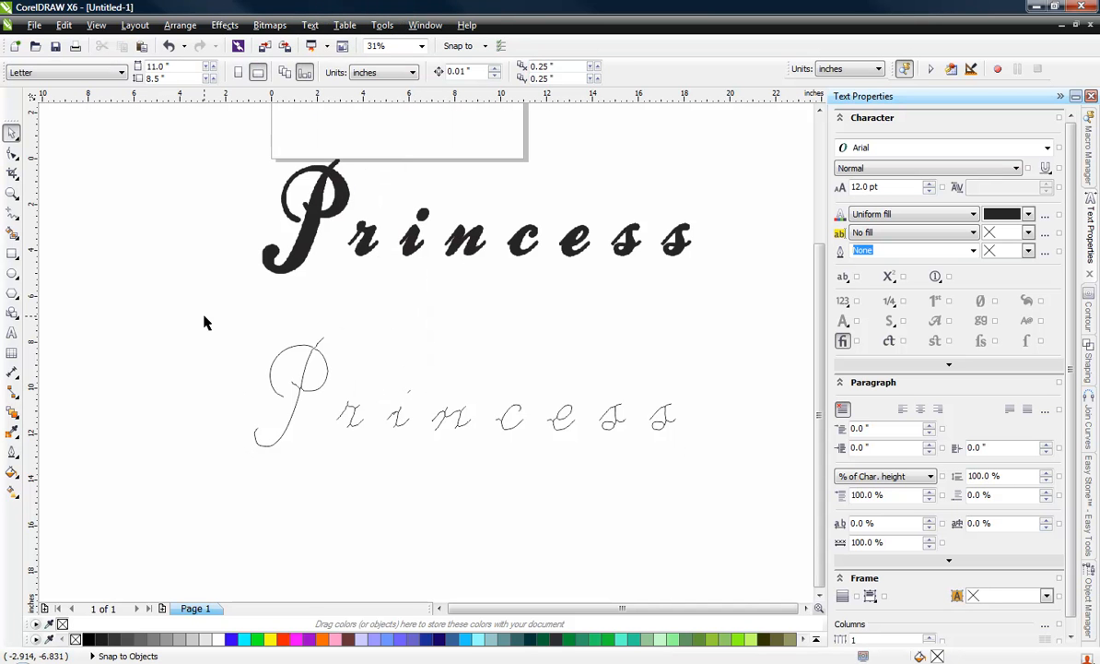
pyautogui.moveTo(207, 316); pyautogui.dragTo(779, 527)
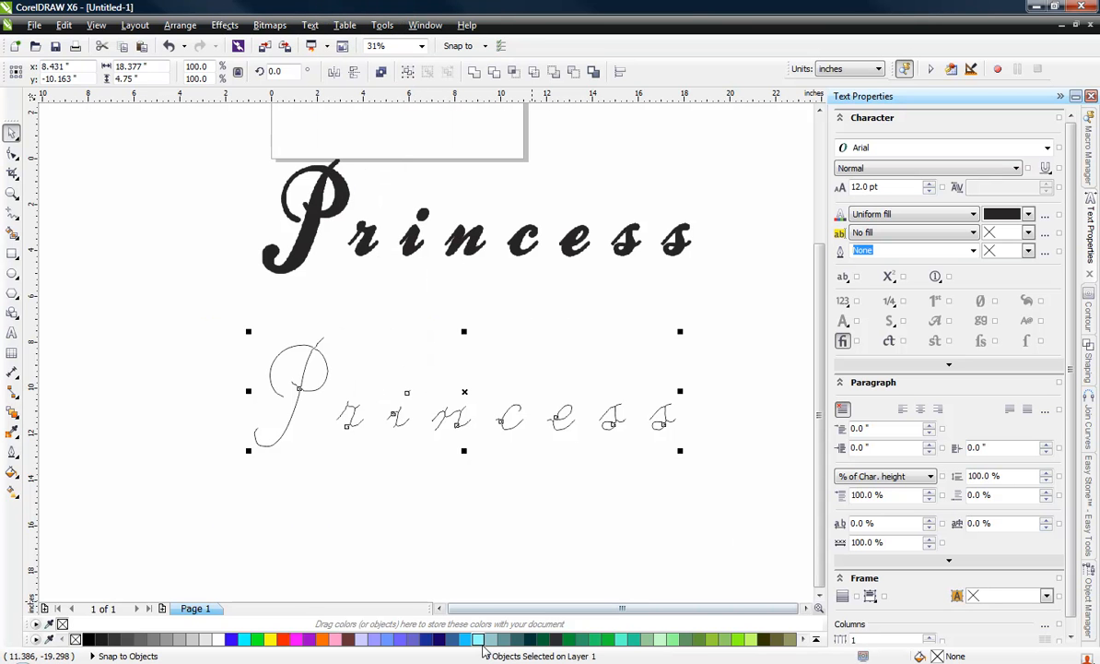
pyautogui.click(427, 506)
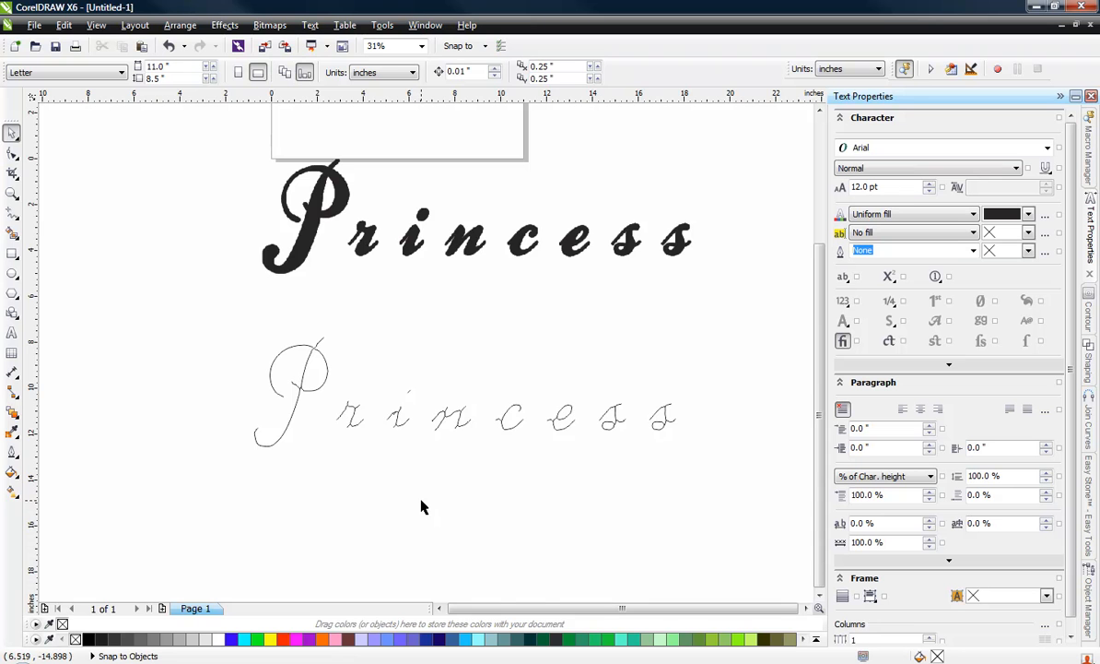
# Step: Group the stem and dot of the traced letter i into one object
pyautogui.scroll(1, 383, 424)
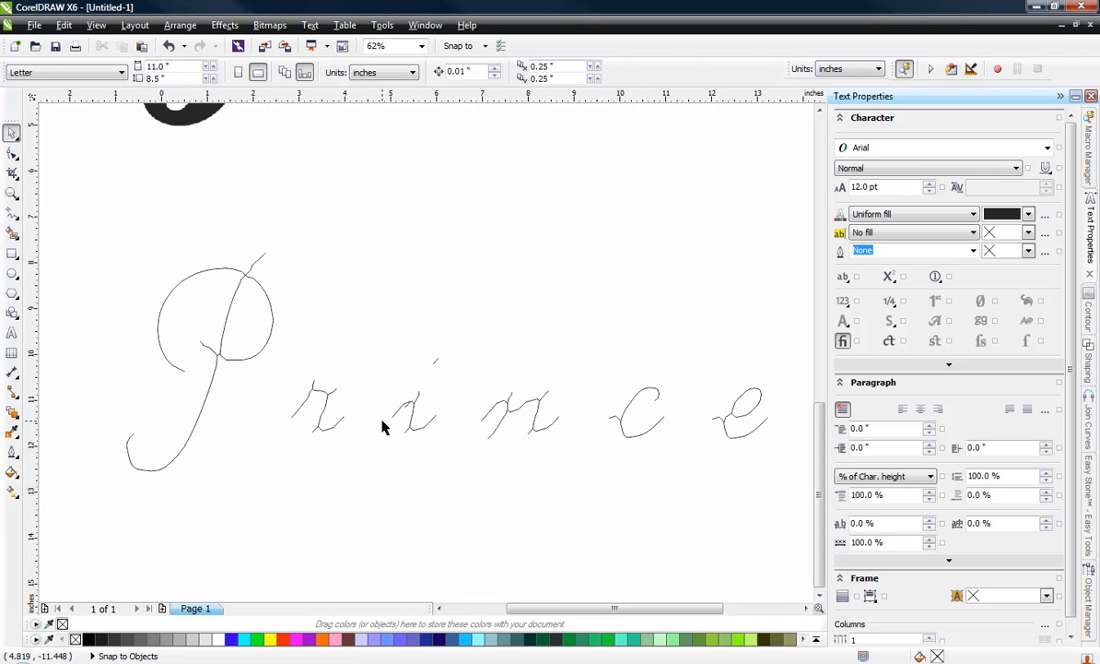
pyautogui.scroll(1, 385, 427)
pyautogui.moveTo(351, 245); pyautogui.dragTo(521, 528)
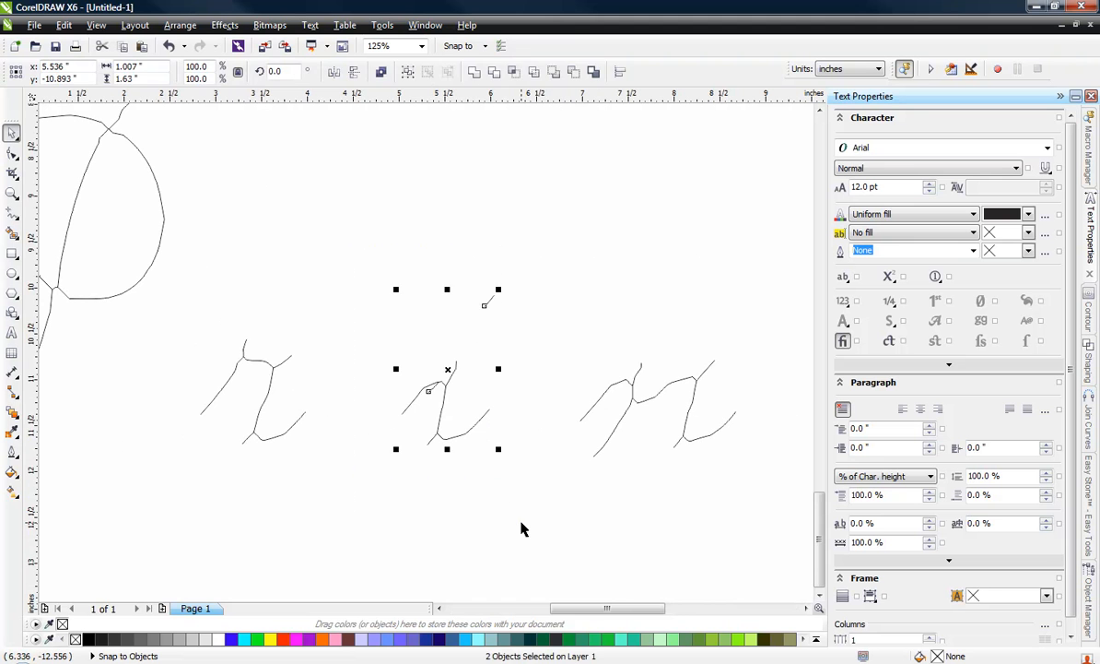
pyautogui.hotkey('ctrl', 'g')
pyautogui.click(329, 207)
pyautogui.scroll(-2, 286, 318)
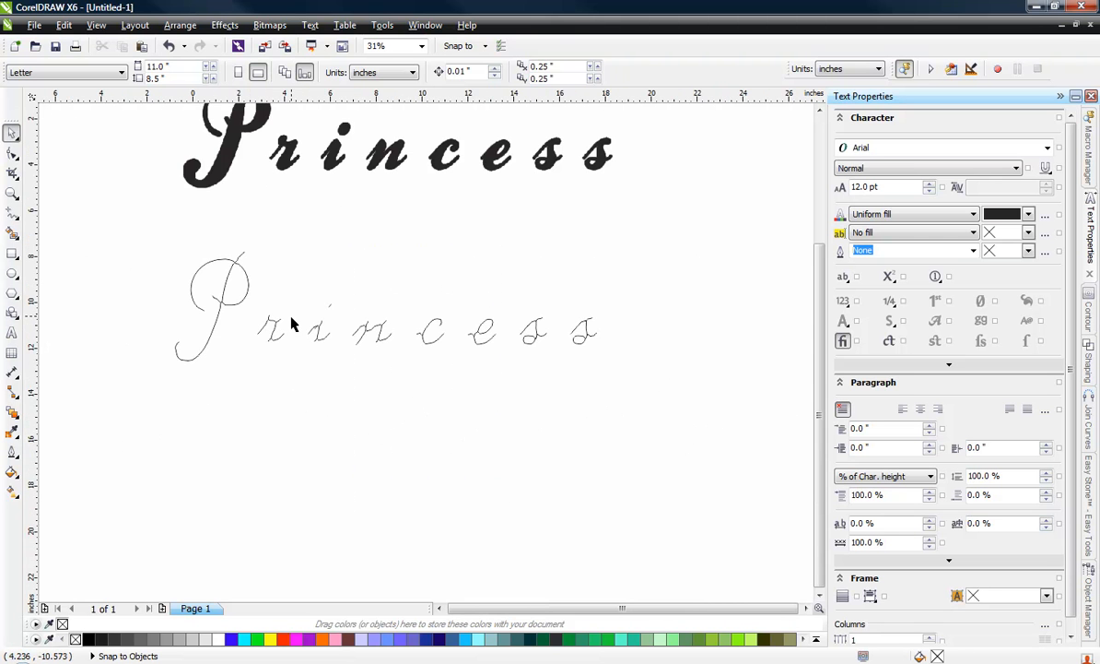
# Step: Select all eight traced letters and space them with the Easy Font macro using a spacing of .02
pyautogui.moveTo(136, 231); pyautogui.dragTo(639, 432)
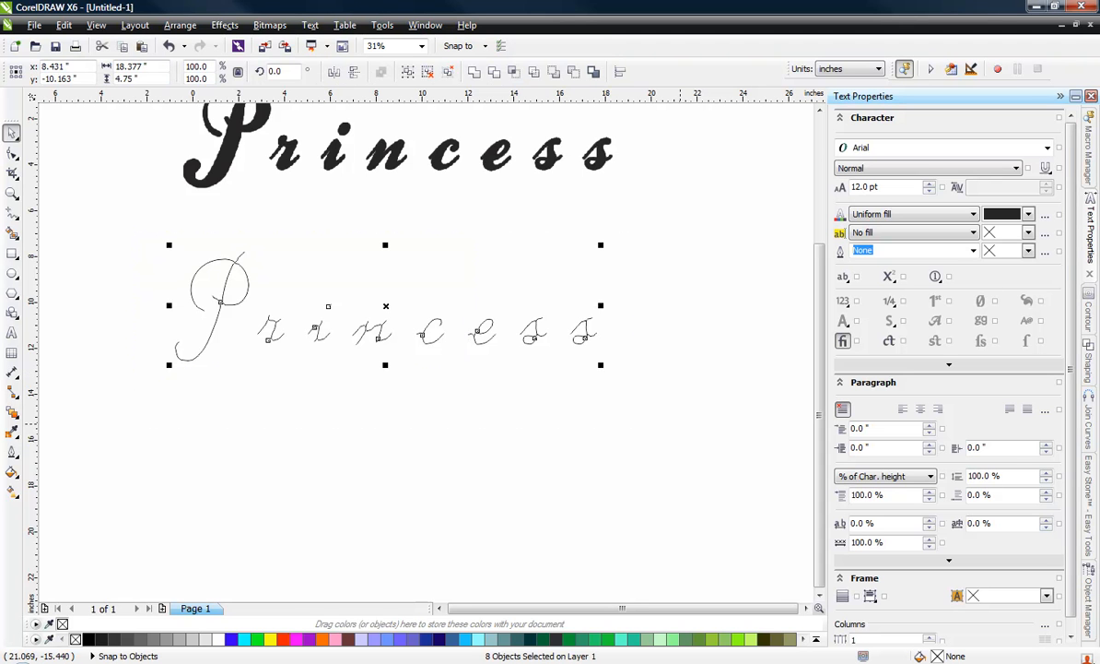
pyautogui.moveTo(1053, 187); pyautogui.dragTo(875, 172)
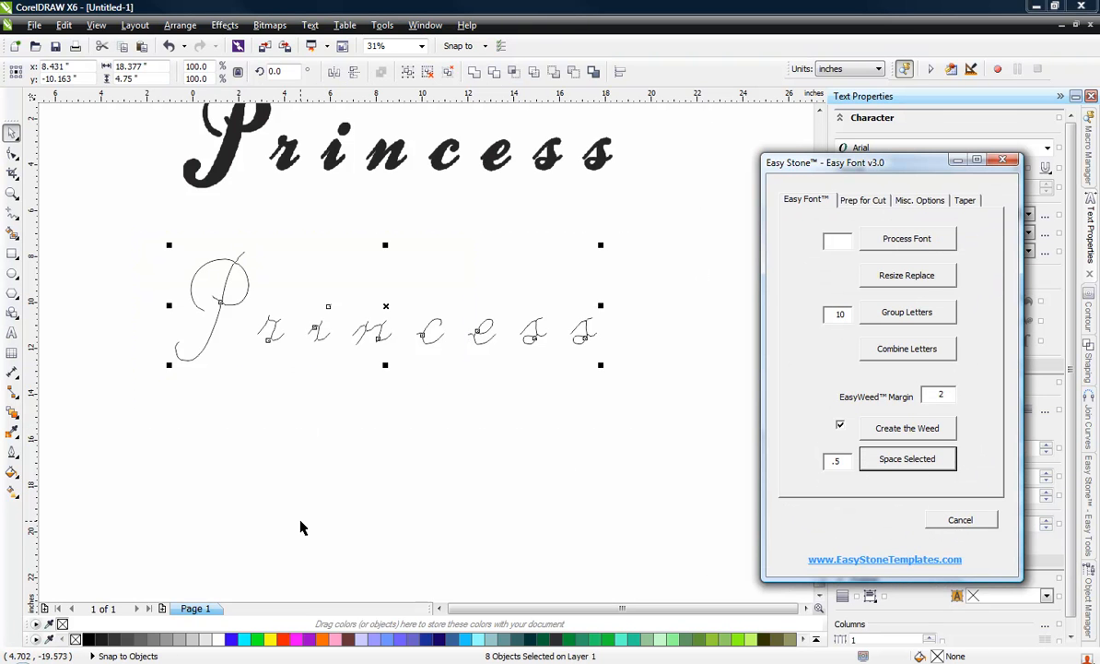
pyautogui.click(76, 258)
pyautogui.moveTo(101, 234); pyautogui.dragTo(712, 454)
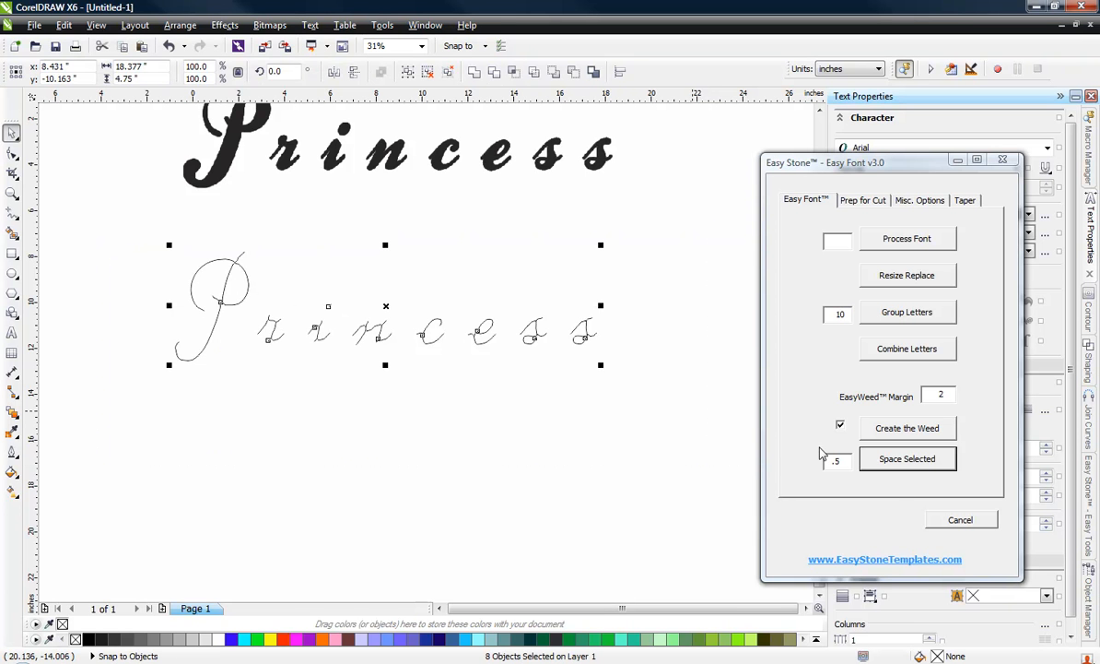
pyautogui.click(843, 463)
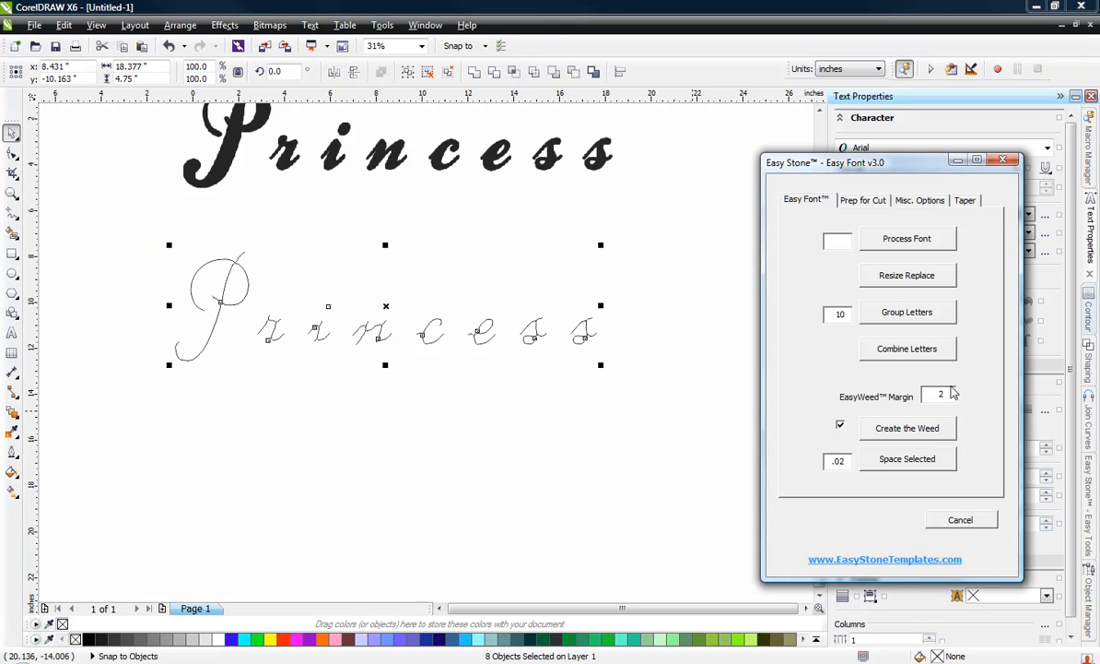
pyautogui.click(949, 461)
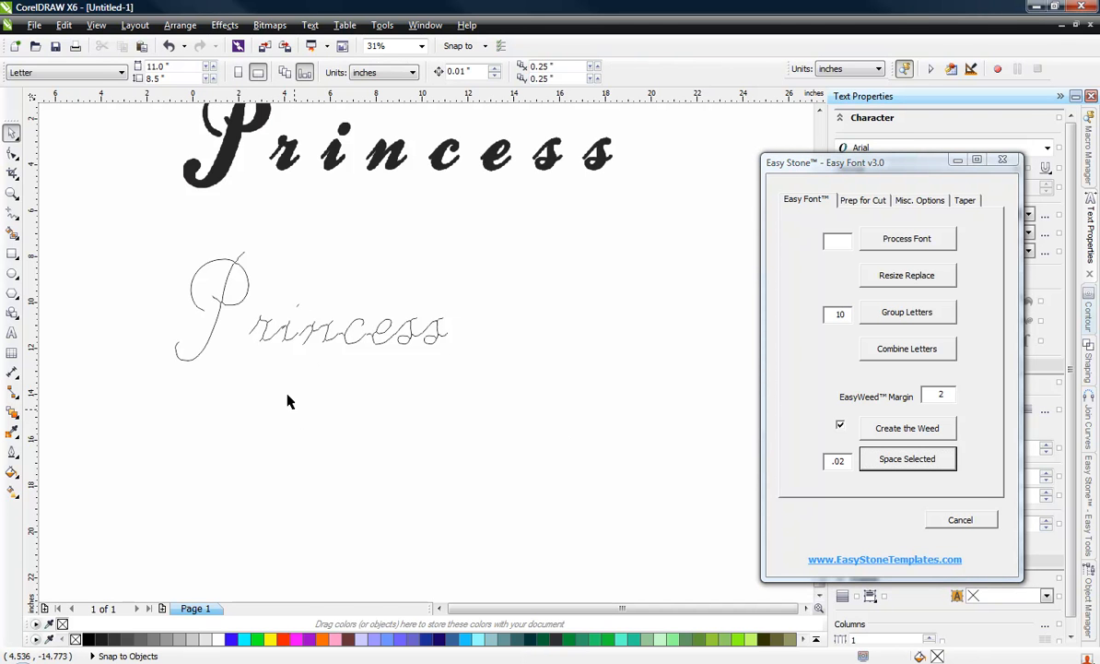
# Step: Move the seven traced letters after the P about 1.2 inches left, close to the P's stem
pyautogui.moveTo(494, 295); pyautogui.dragTo(236, 376)
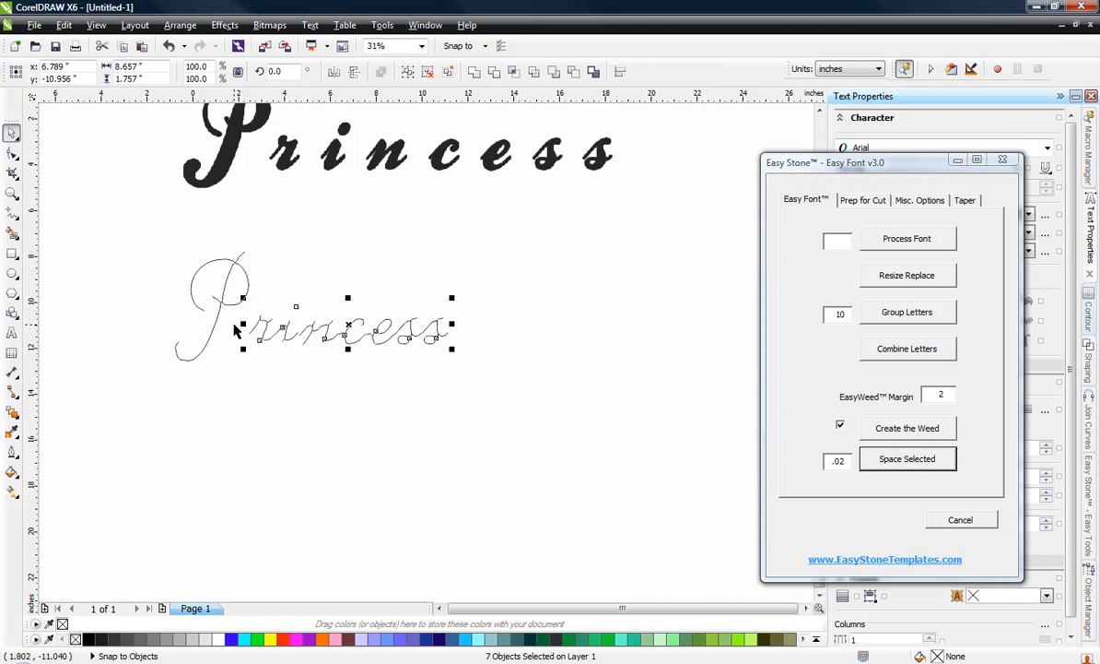
pyautogui.scroll(3, 236, 320)
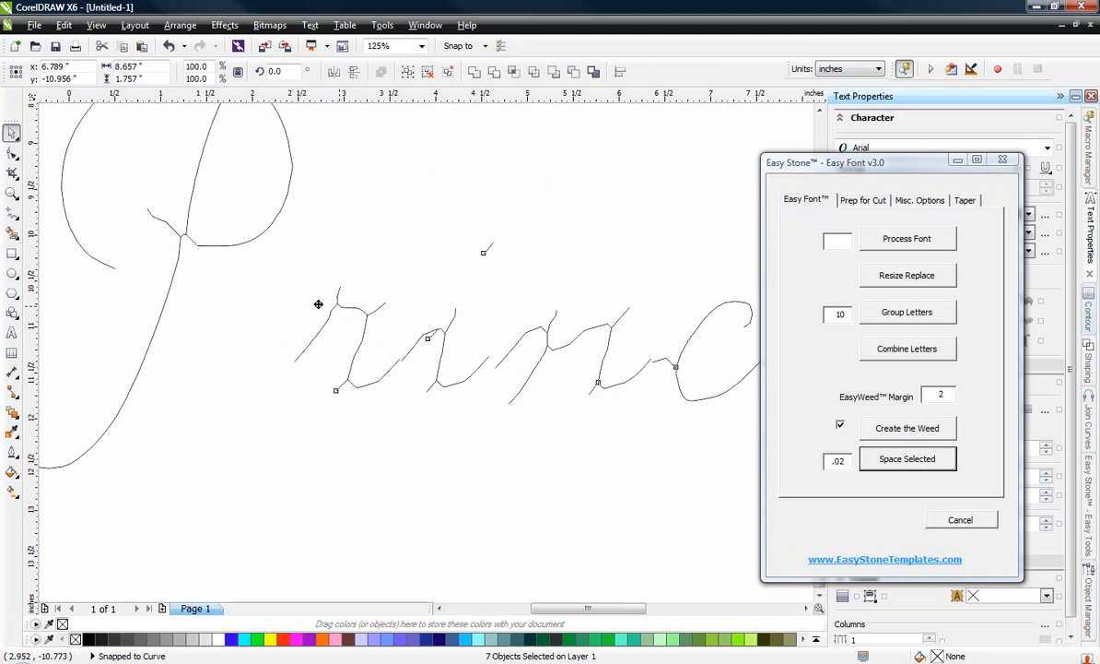
pyautogui.moveTo(319, 304); pyautogui.dragTo(233, 317)
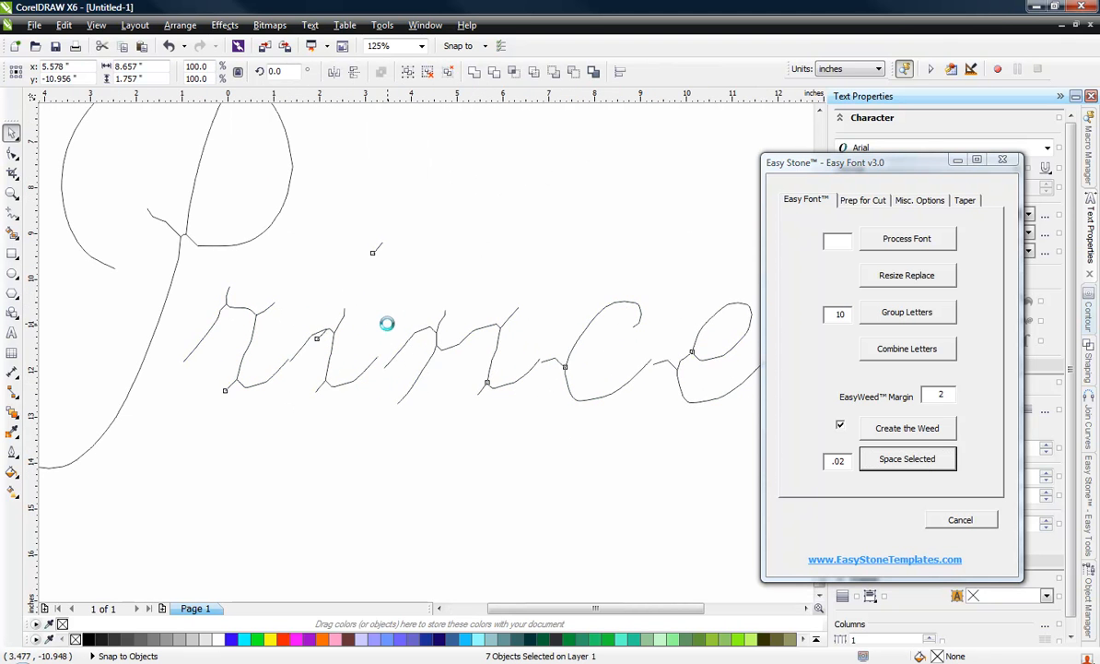
pyautogui.scroll(-2, 385, 367)
pyautogui.scroll(1, 318, 339)
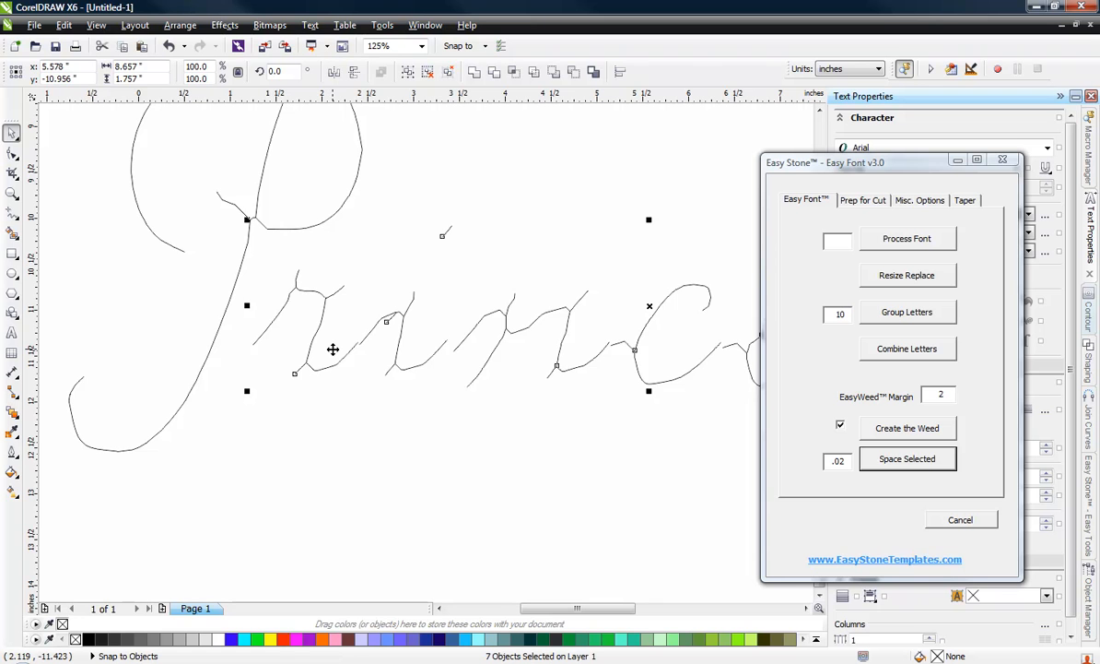
# Step: Nudge the seven letters after the P right by about 0.1 inch for a little clearance from its stem
pyautogui.press('Right')
pyautogui.press('Right')
pyautogui.press('Right')
pyautogui.press('Right')
pyautogui.press('Right')
pyautogui.press('Right')
pyautogui.press('Right')
pyautogui.press('Right')
pyautogui.press('Right')
pyautogui.press('Right')
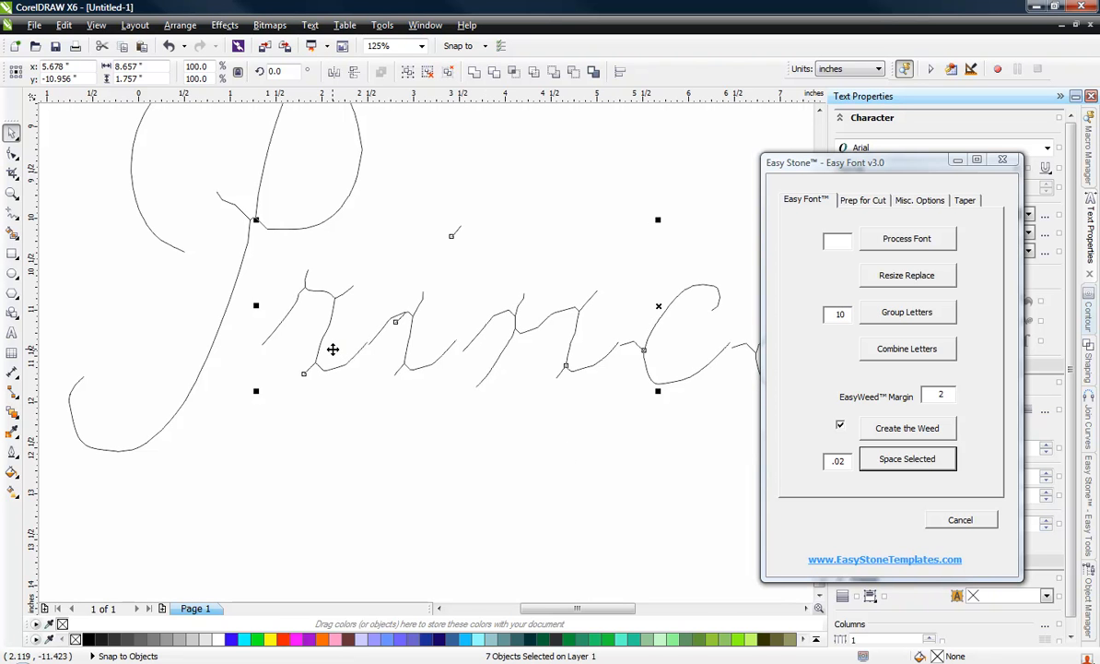
# Step: Select all eight traced letters and resize the whole lettering proportionally to 8 inches wide
pyautogui.click(636, 494)
pyautogui.scroll(-2, 374, 478)
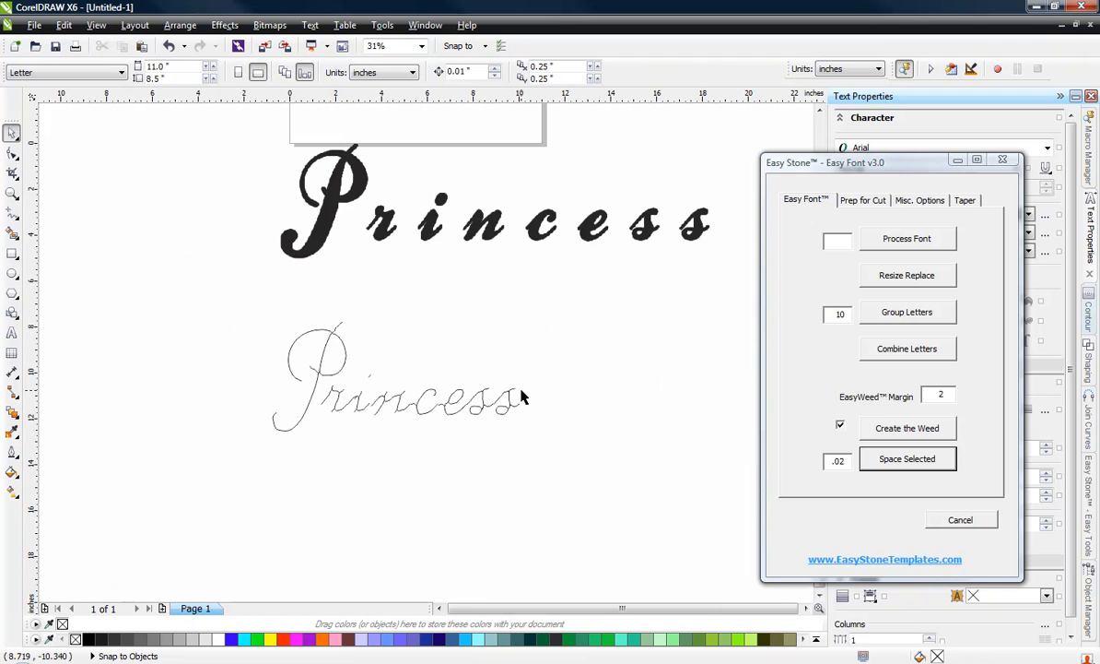
pyautogui.moveTo(232, 298); pyautogui.dragTo(572, 478)
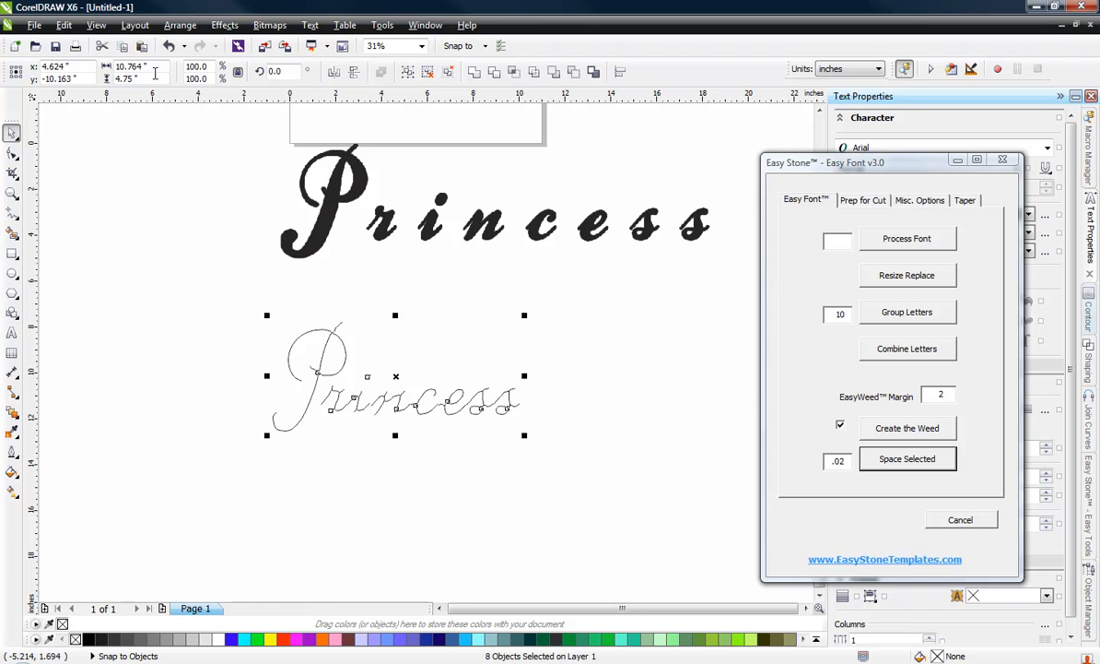
pyautogui.click(121, 70)
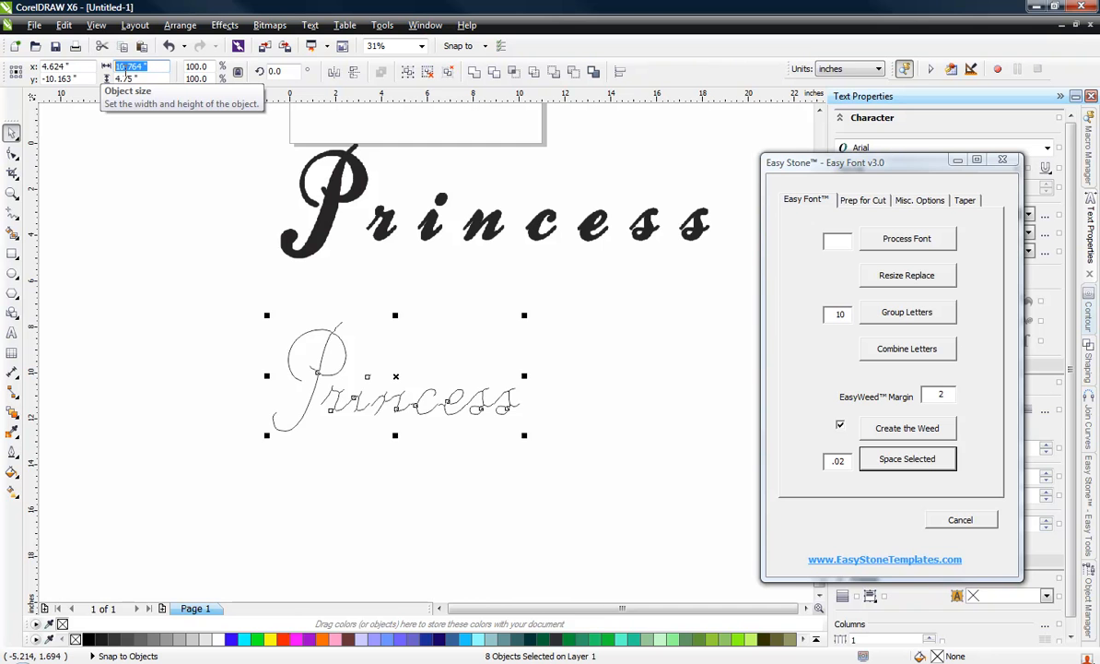
pyautogui.write('8')
pyautogui.press('Return')
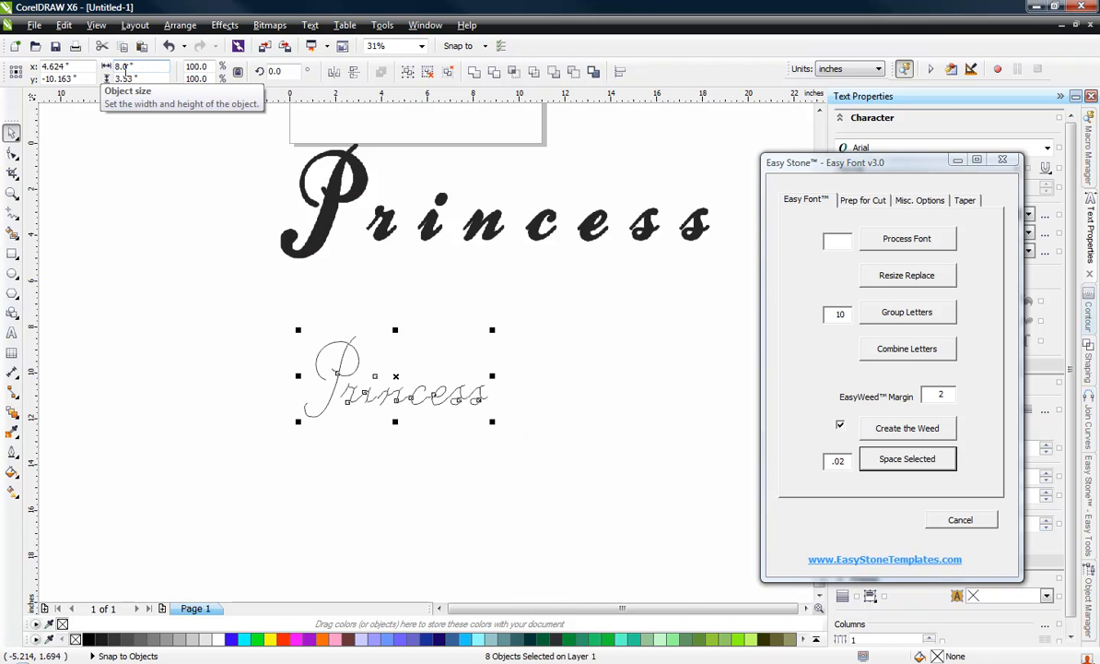
pyautogui.click(143, 304)
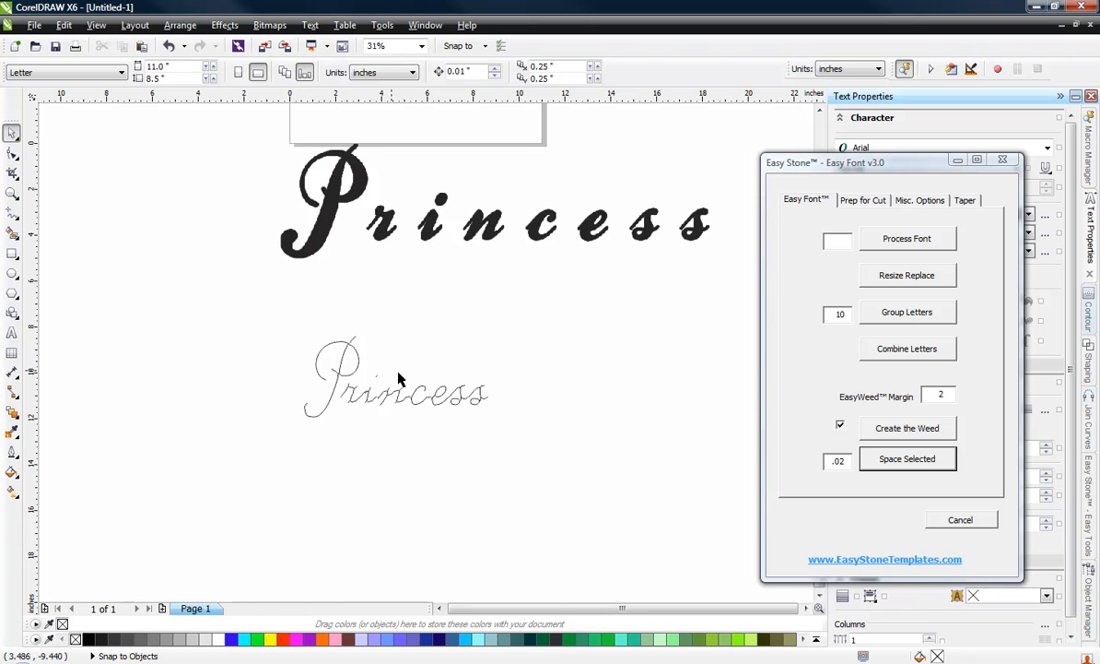
# Step: Space all eight traced letters apart with the Easy Font macro using a spacing of 1
pyautogui.moveTo(509, 305); pyautogui.dragTo(243, 469)
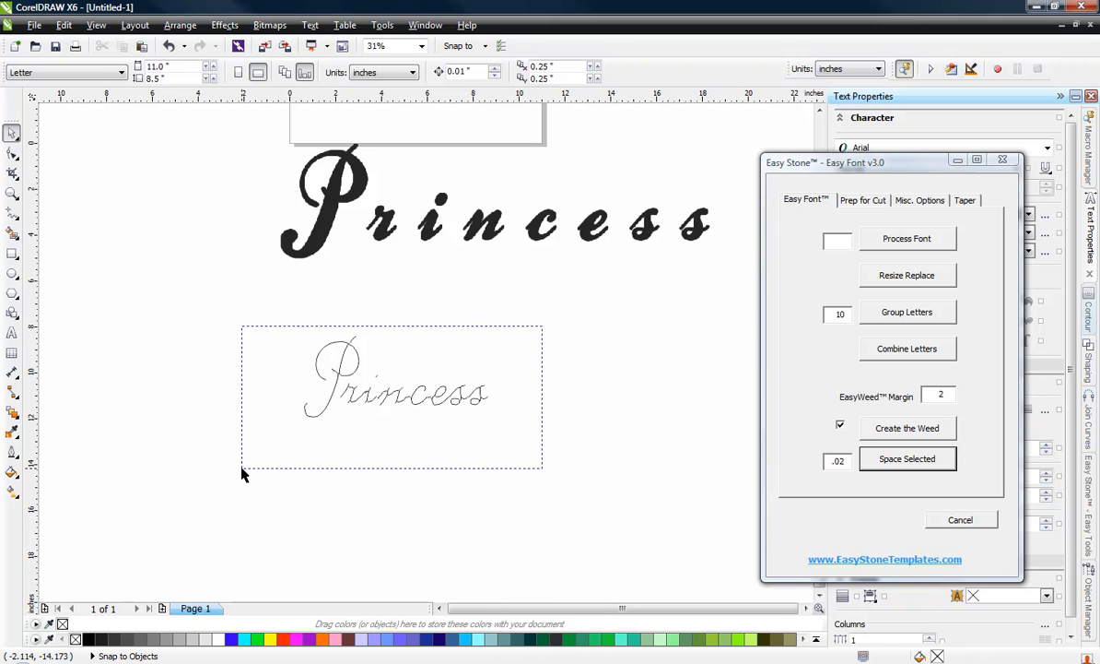
pyautogui.click(843, 460)
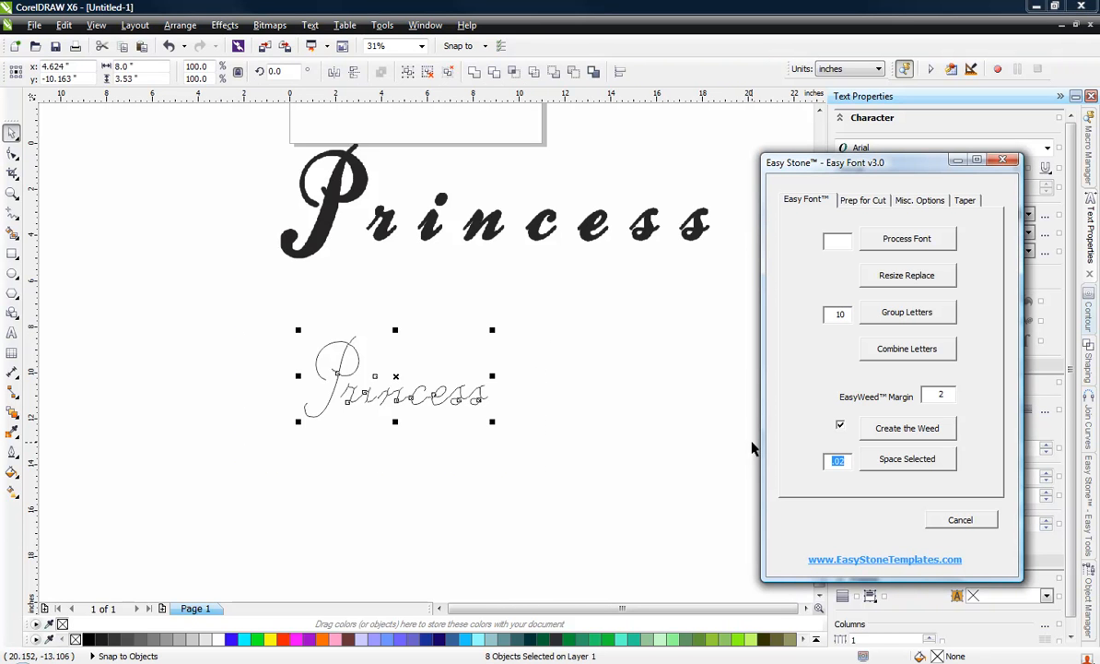
pyautogui.click(880, 459)
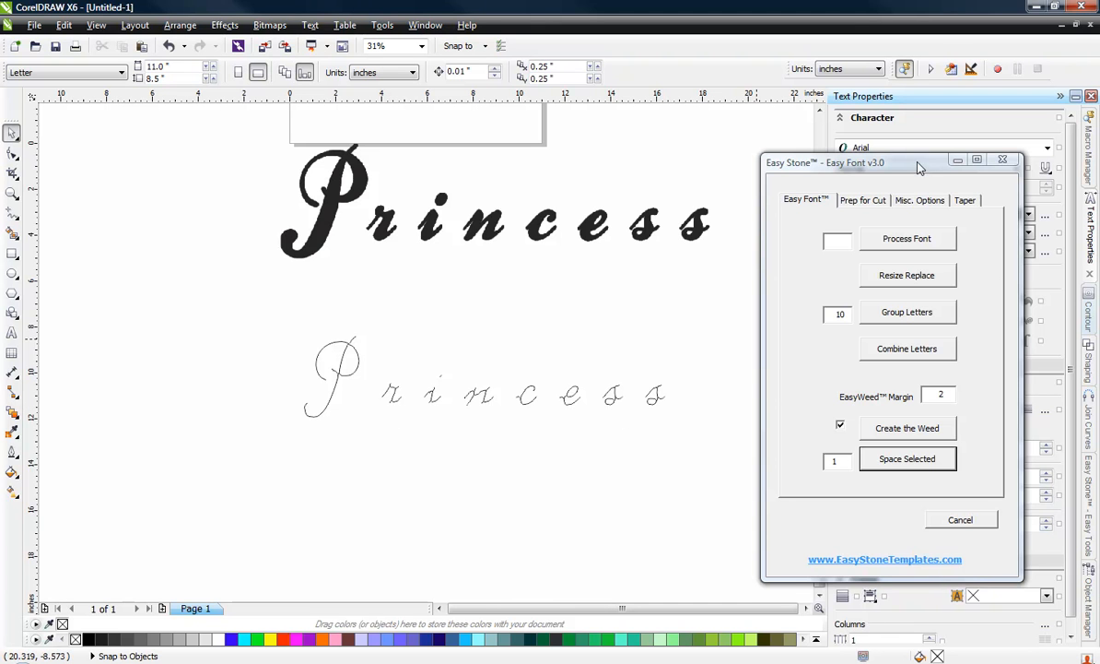
# Step: Move the Easy Font dialog out of the drawing area and bring up the Easy Stone dialog clear of the lettering
pyautogui.moveTo(918, 166); pyautogui.dragTo(1099, 167)
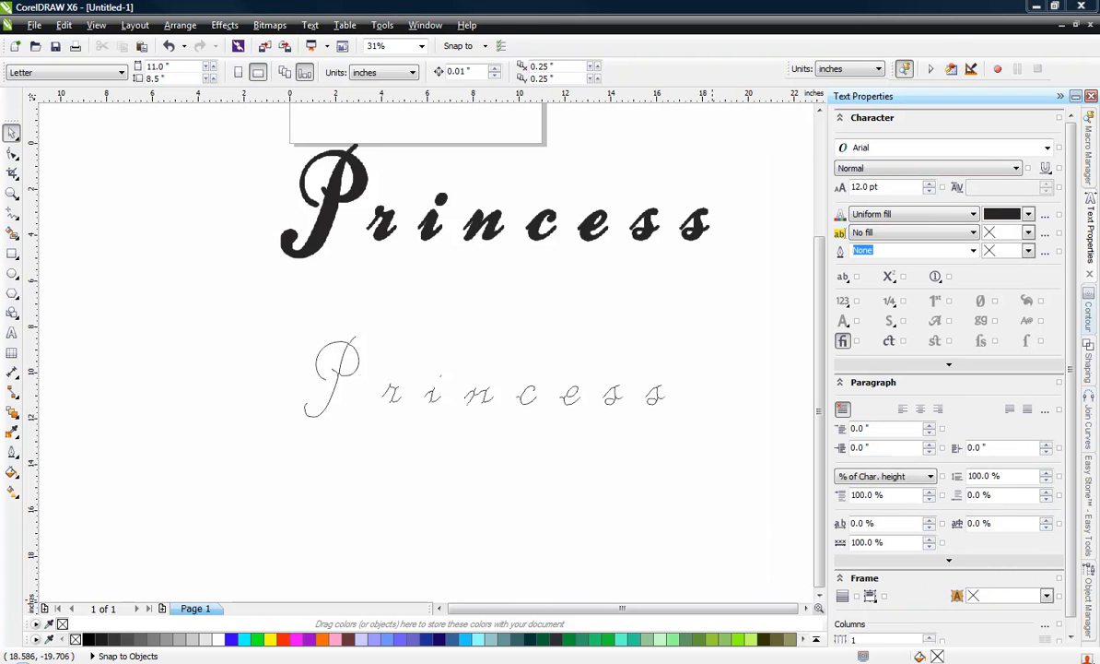
pyautogui.click(603, 662)
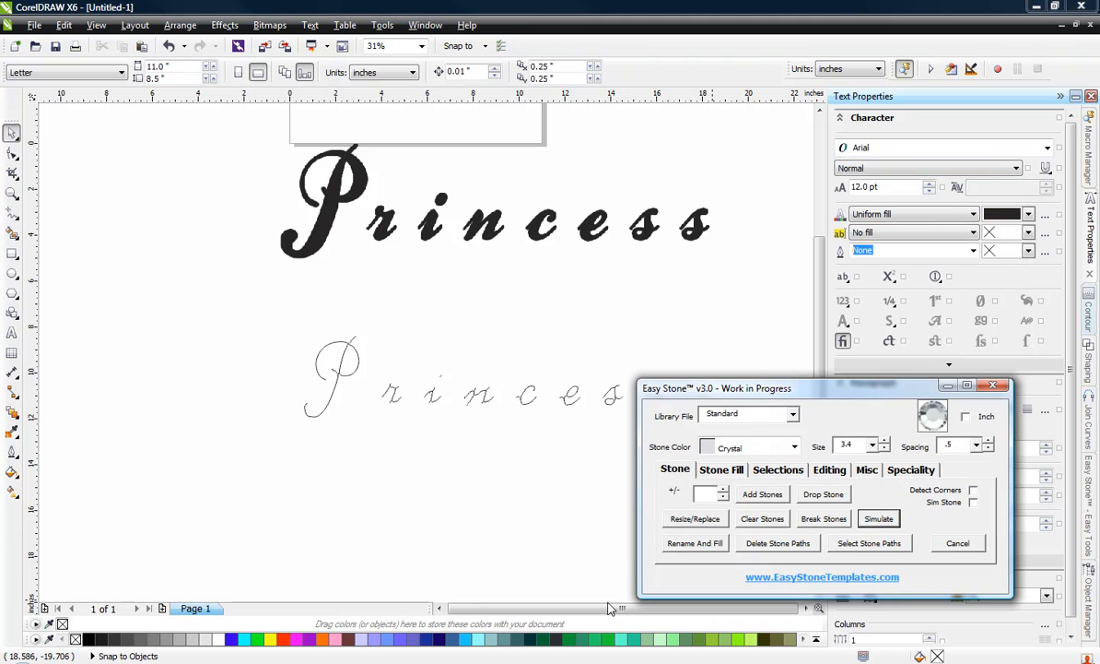
pyautogui.moveTo(806, 388); pyautogui.dragTo(860, 401)
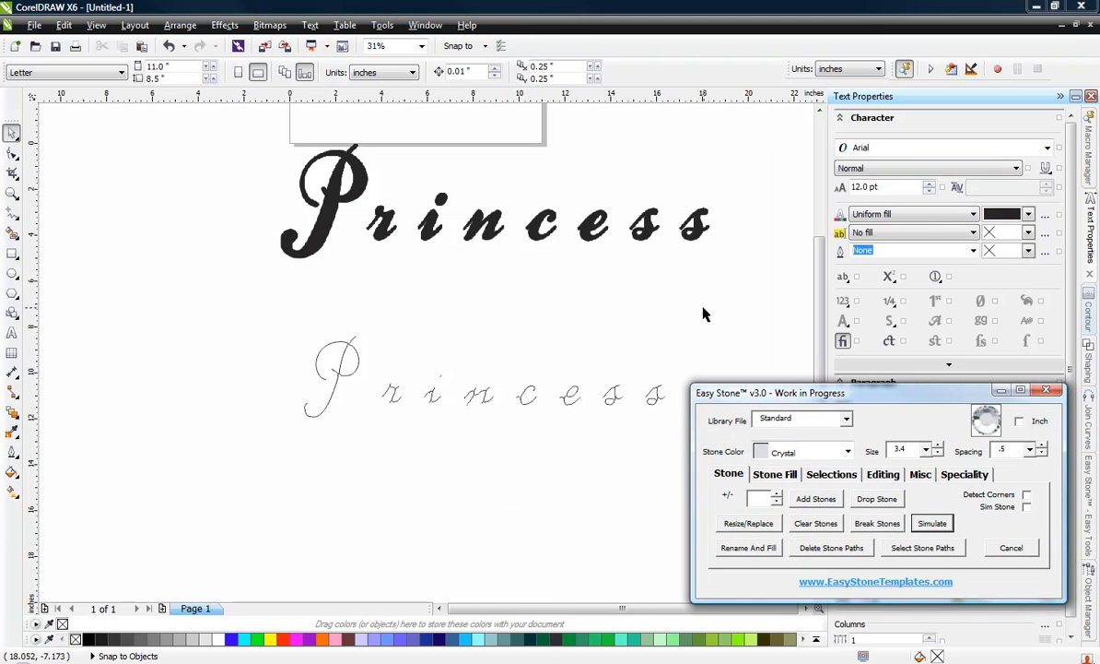
# Step: Set the stone color to Fuschia and try to add stones to the seven traced letters after the P
pyautogui.moveTo(745, 328); pyautogui.dragTo(370, 453)
pyautogui.click(800, 451)
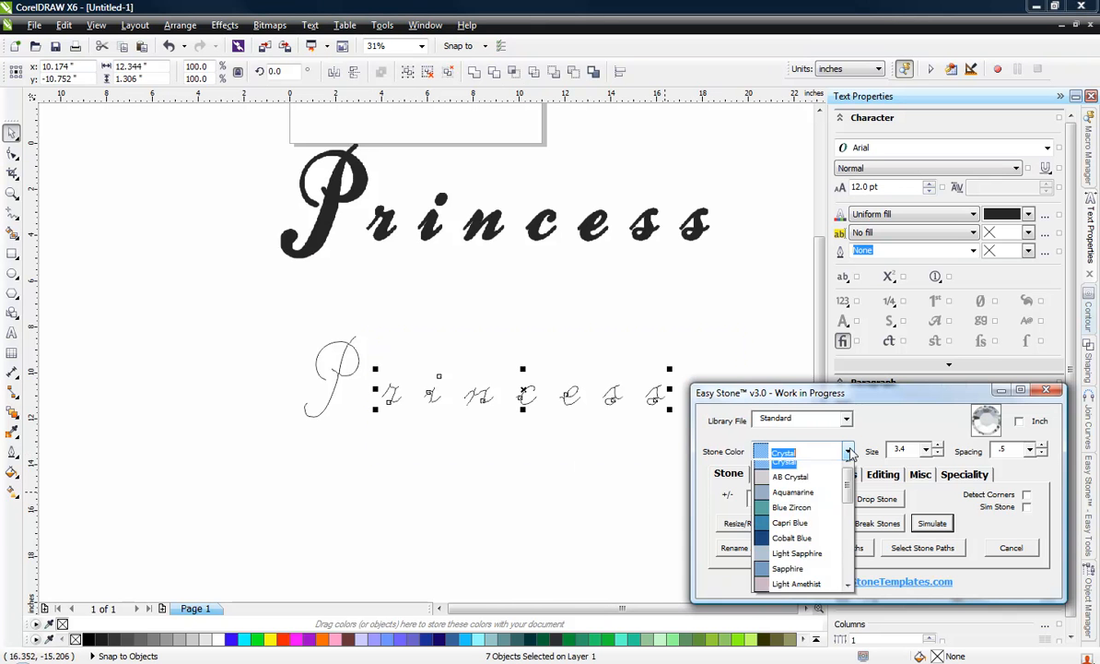
pyautogui.scroll(-5, 829, 519)
pyautogui.scroll(-2, 810, 505)
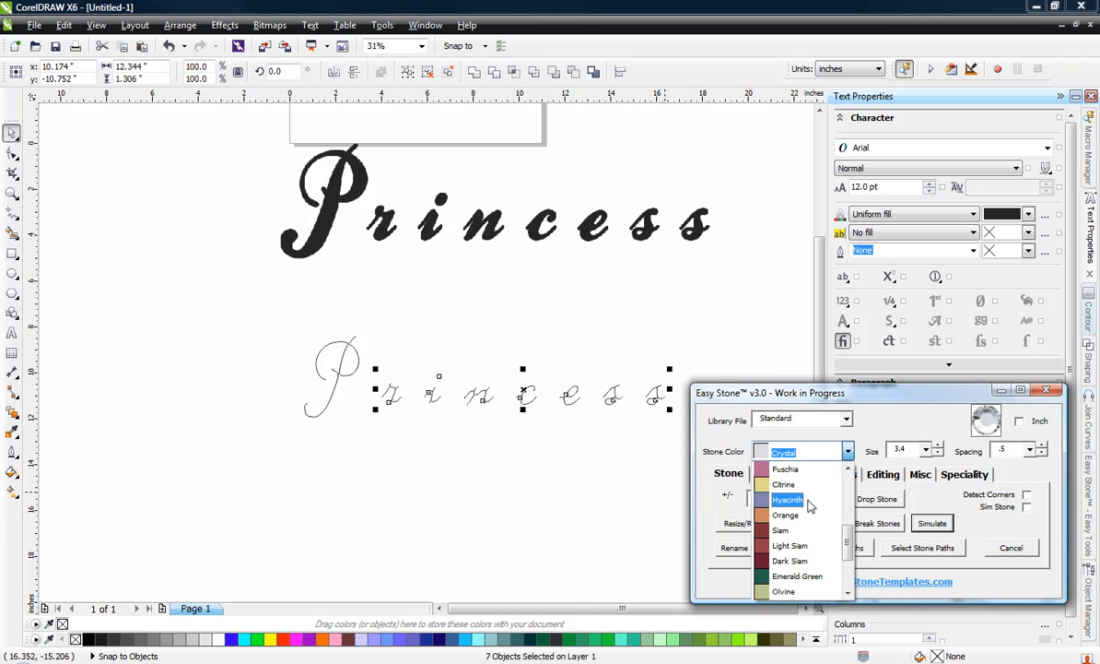
pyautogui.click(796, 471)
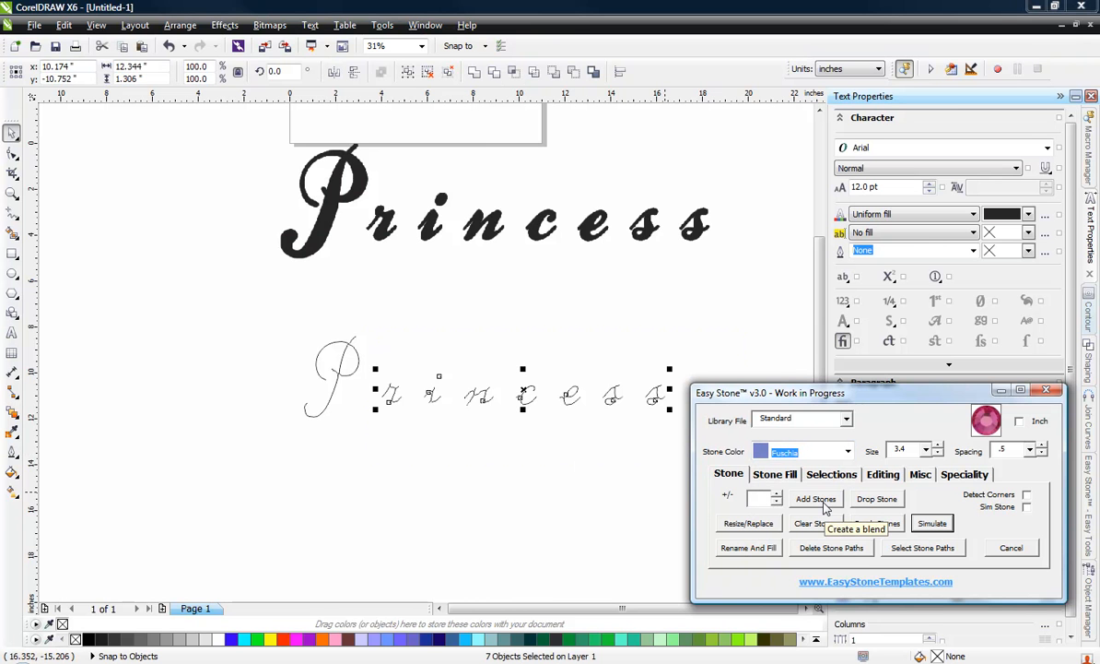
pyautogui.click(823, 502)
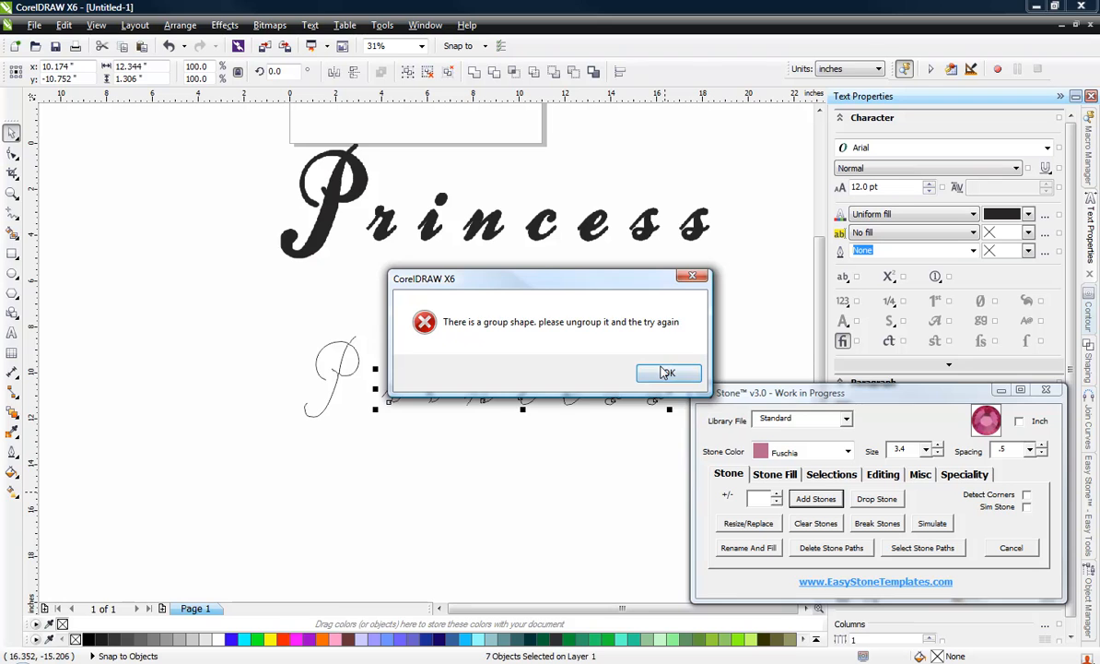
pyautogui.click(668, 372)
pyautogui.click(504, 460)
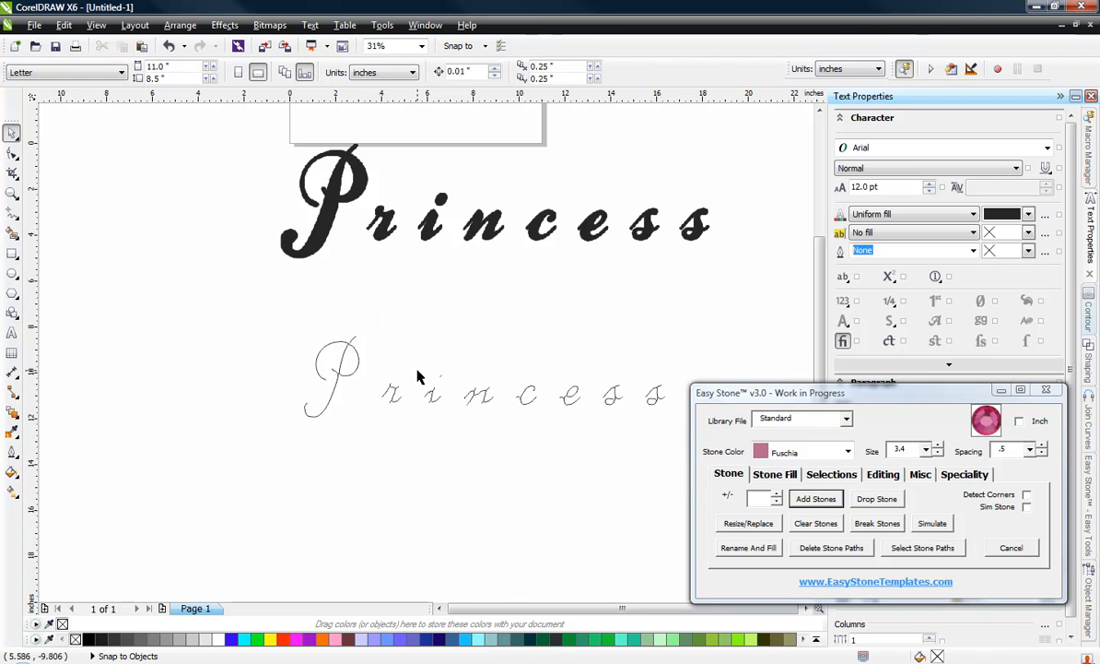
# Step: Ungroup the stem and dot of the traced letter i
pyautogui.scroll(5, 417, 376)
pyautogui.click(414, 444)
pyautogui.rightClick(416, 450)
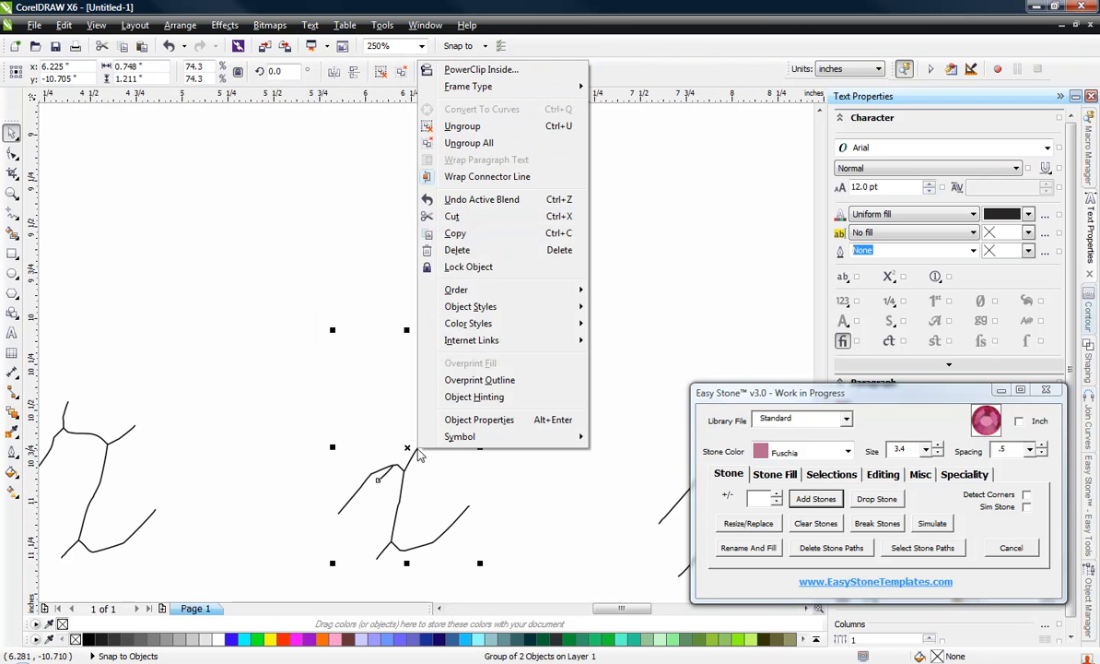
pyautogui.click(462, 126)
pyautogui.click(309, 314)
# Step: Select the seven traced letters after the P and add Fuschia stones along their paths
pyautogui.scroll(-5, 297, 339)
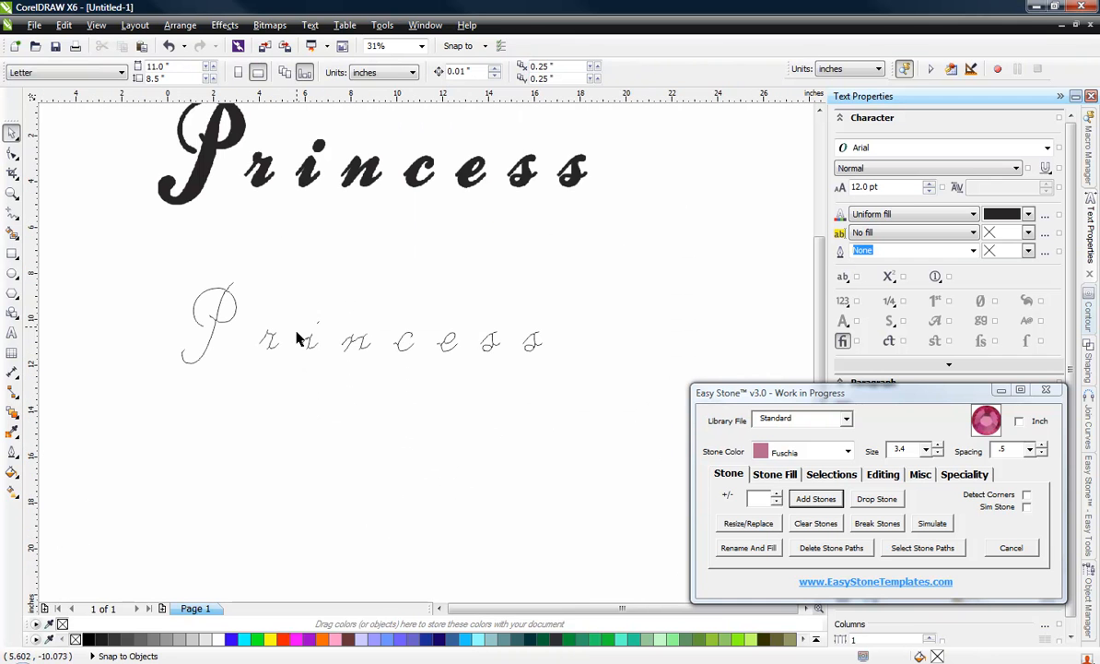
pyautogui.moveTo(590, 294); pyautogui.dragTo(236, 414)
pyautogui.click(829, 502)
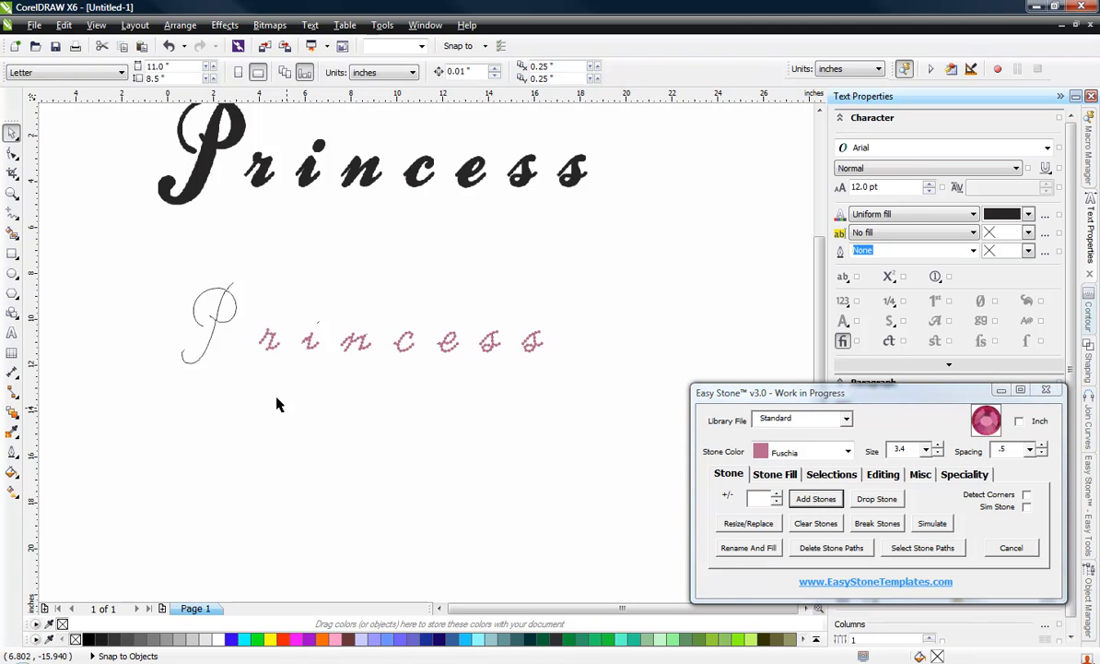
# Step: Place two horizontal guidelines, one along the tops of the lowercase letters and one along their base at about y -11.43 inches
pyautogui.scroll(2, 262, 364)
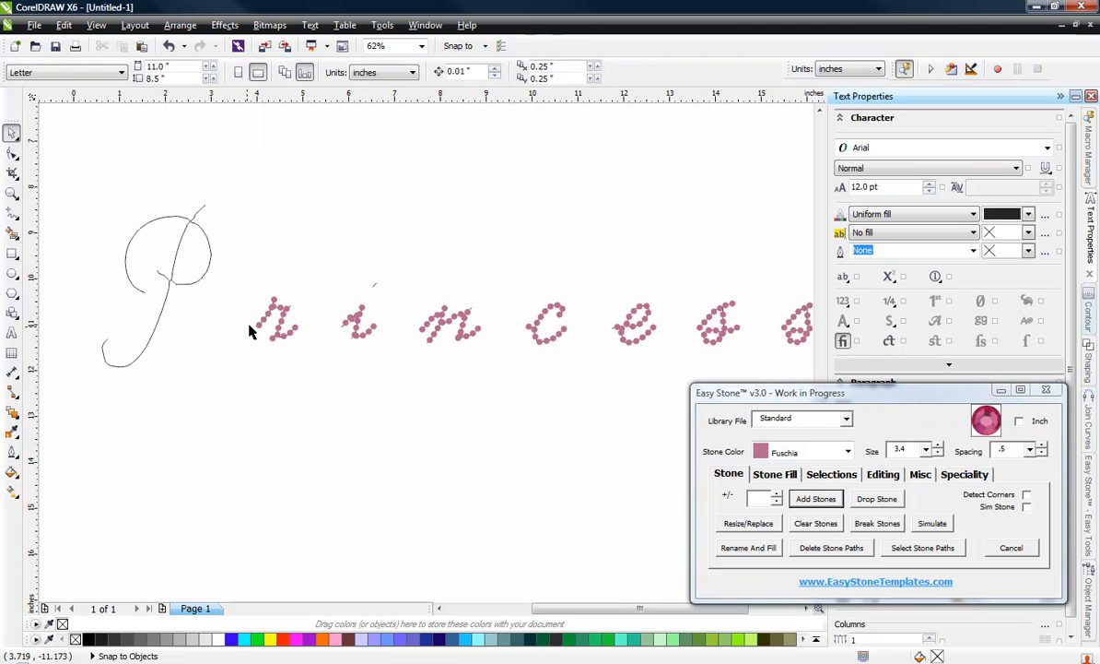
pyautogui.scroll(-2, 337, 336)
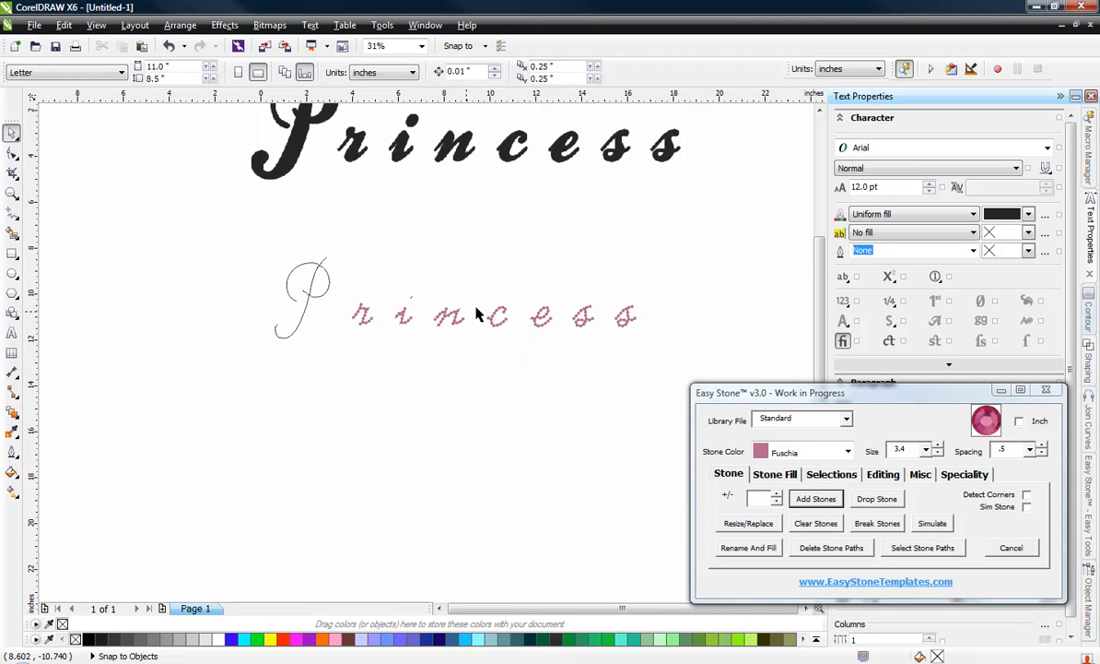
pyautogui.scroll(2, 646, 302)
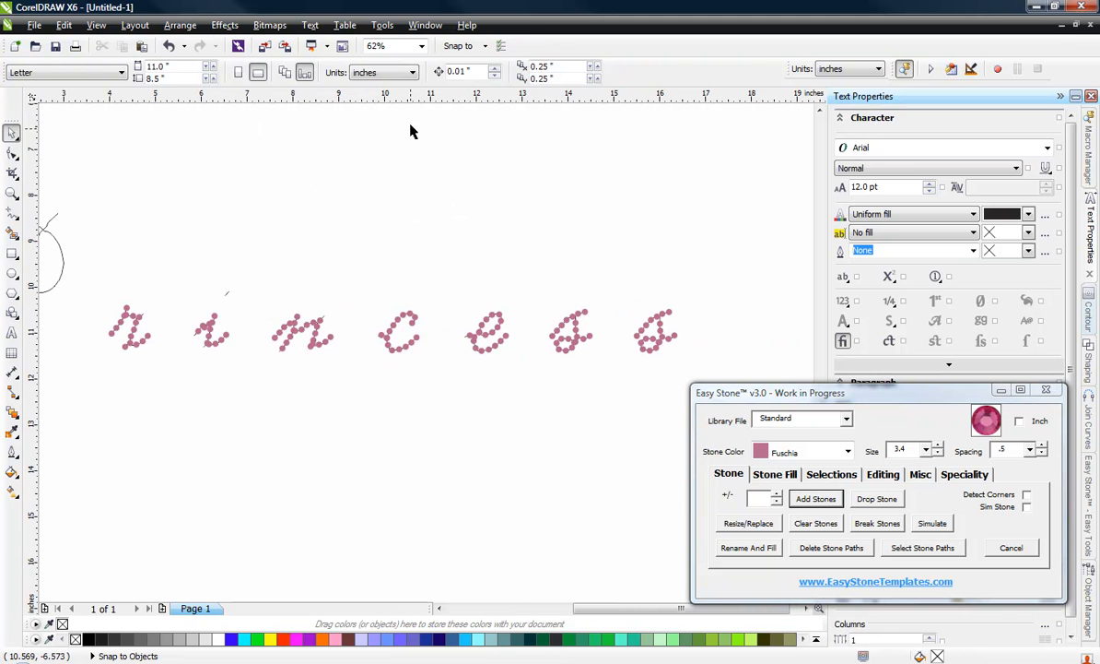
pyautogui.moveTo(412, 92); pyautogui.dragTo(419, 313)
pyautogui.moveTo(403, 301); pyautogui.dragTo(406, 341)
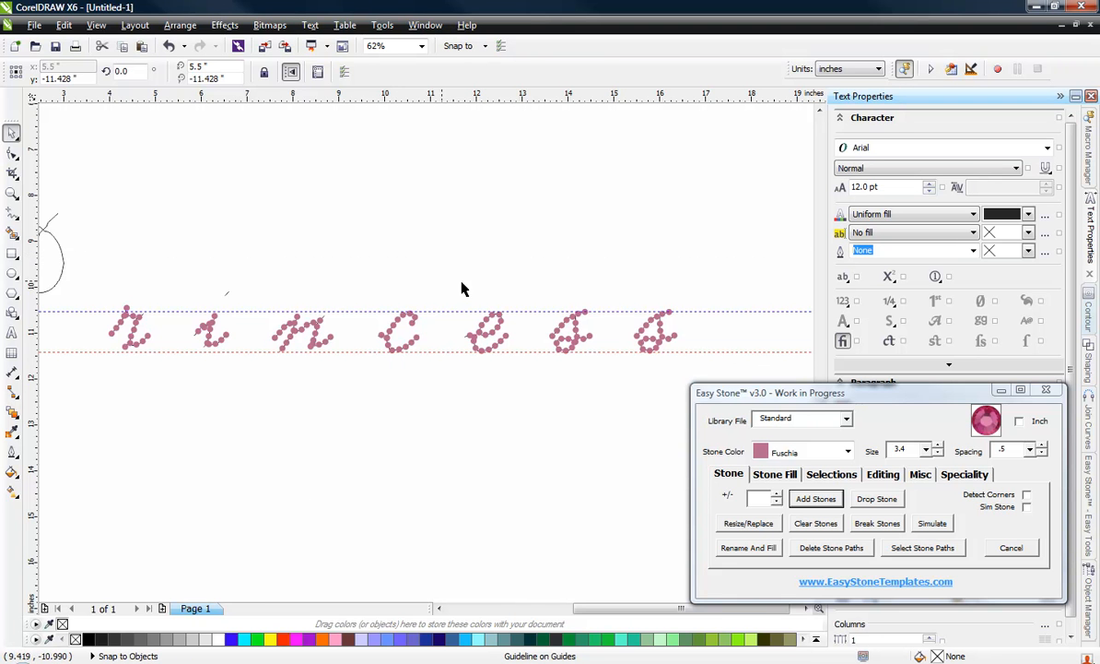
pyautogui.click(601, 251)
# Step: Examine the stones on the letters r and i up close for overlaps and placement along the paths
pyautogui.scroll(-2, 553, 330)
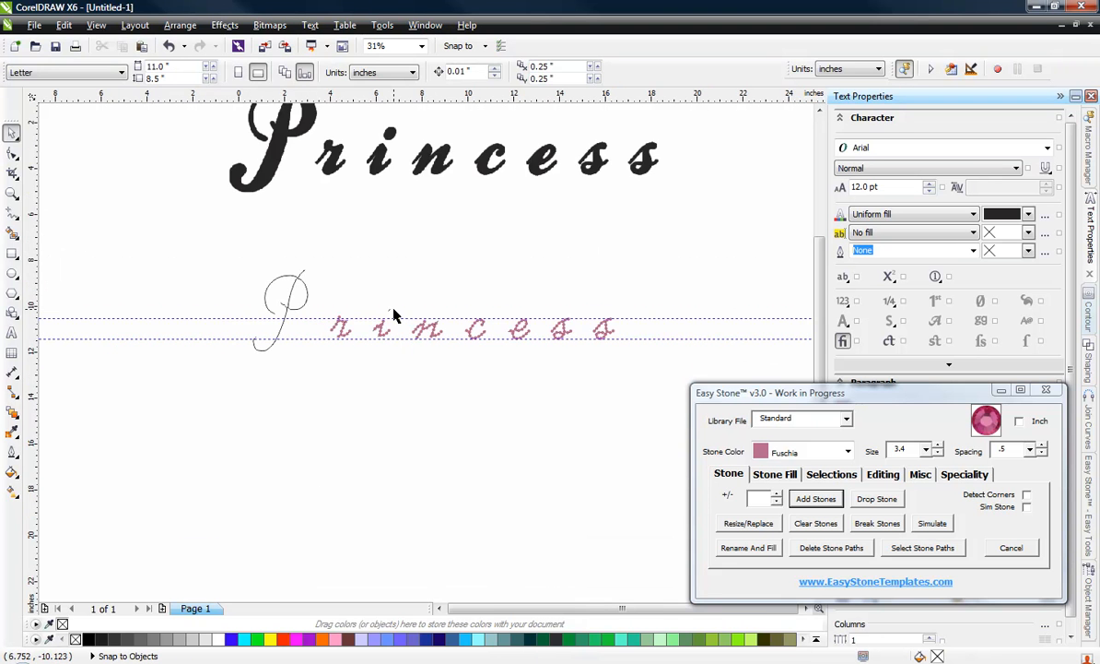
pyautogui.scroll(6, 394, 315)
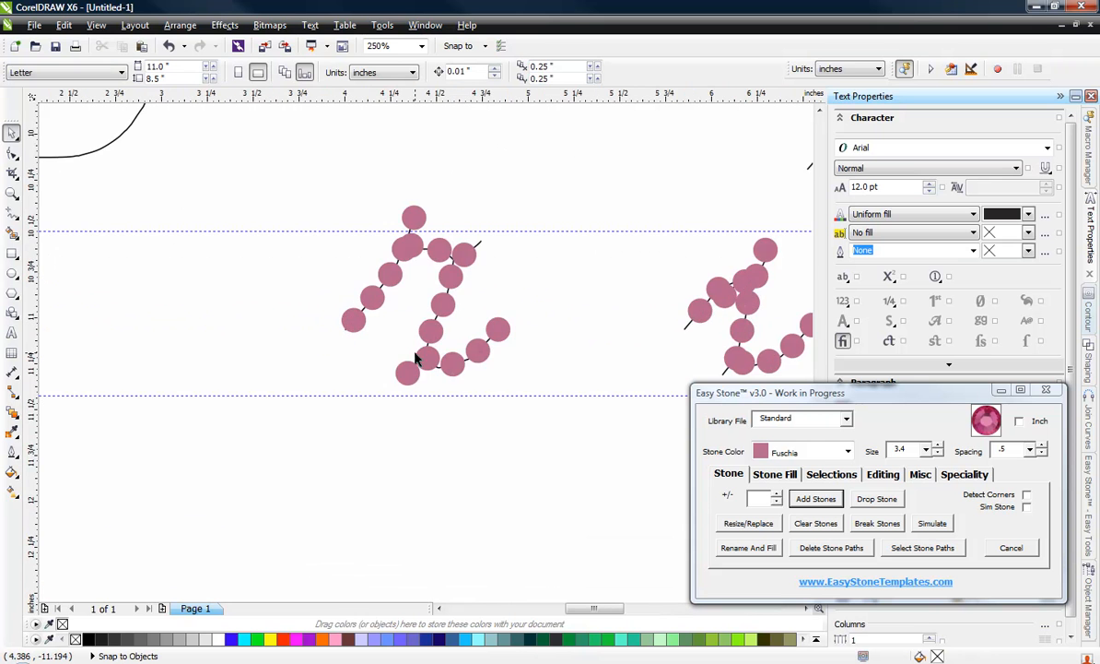
pyautogui.scroll(2, 400, 283)
pyautogui.scroll(-6, 268, 281)
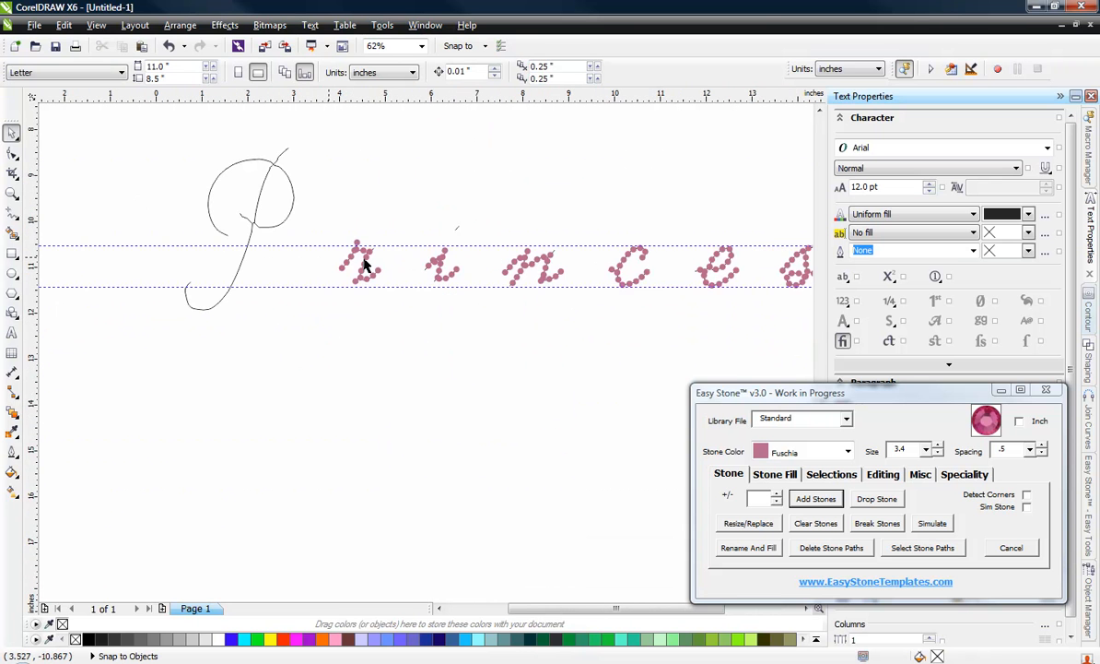
pyautogui.scroll(6, 365, 266)
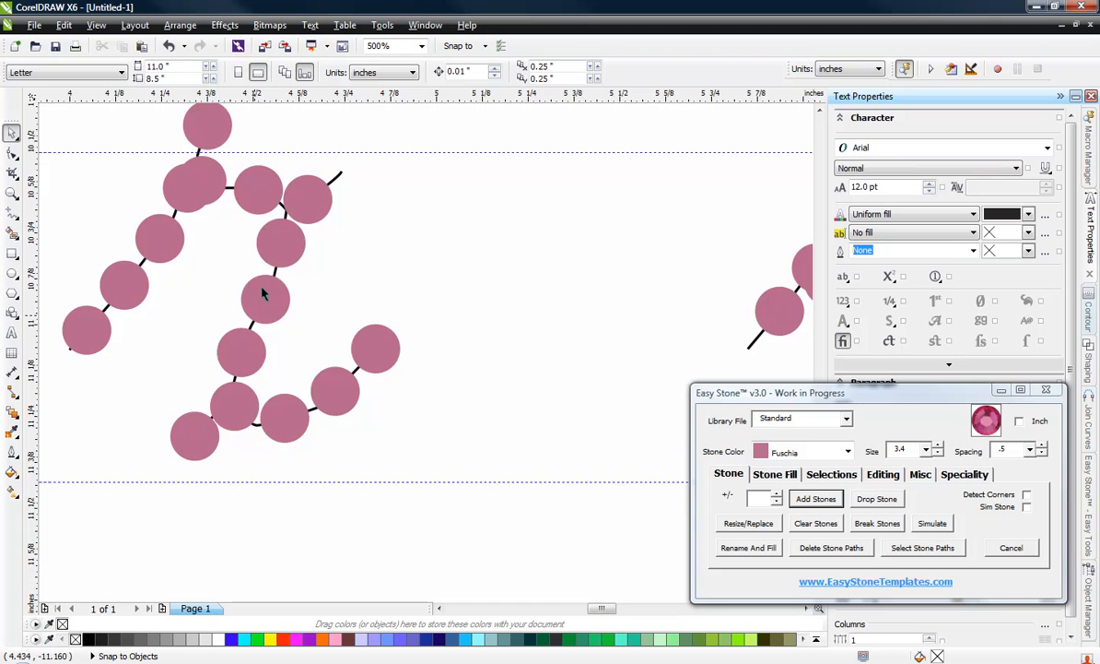
pyautogui.scroll(-4, 307, 216)
pyautogui.scroll(-3, 268, 316)
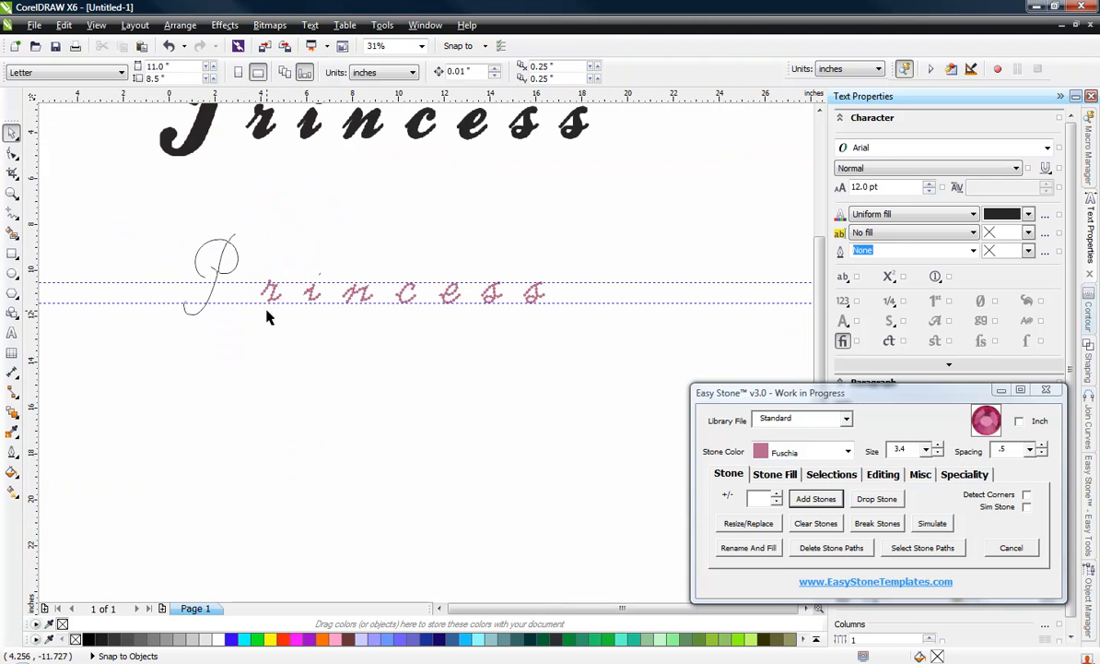
# Step: Delete the stone paths of the seven letters after the P, separating their blend groups
pyautogui.moveTo(623, 241); pyautogui.dragTo(244, 352)
pyautogui.click(832, 474)
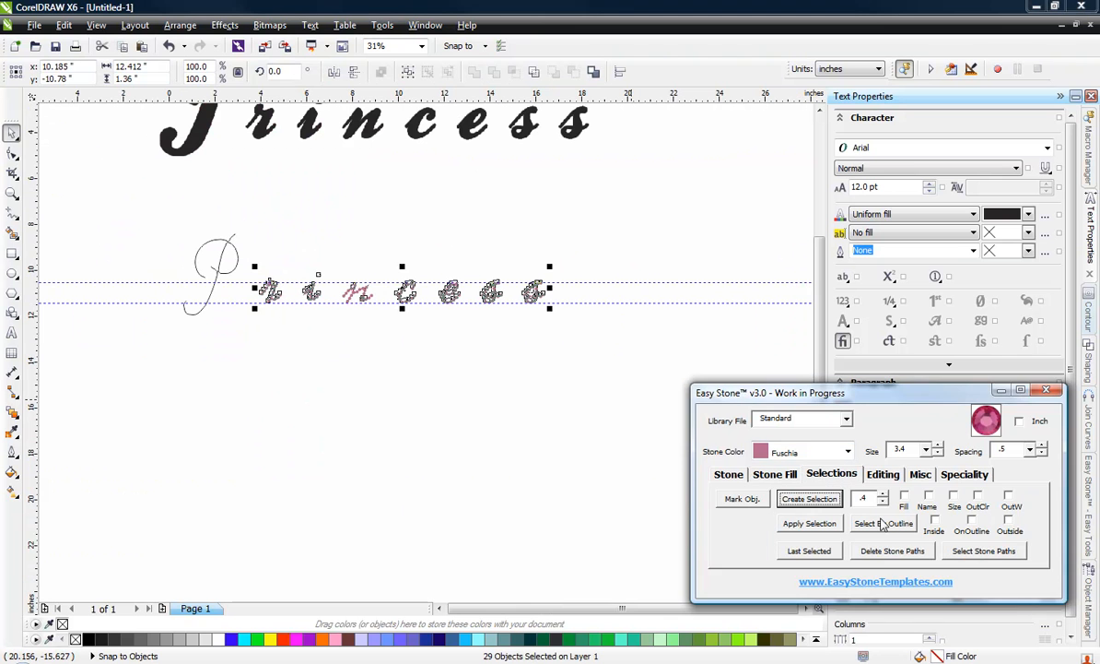
pyautogui.click(892, 550)
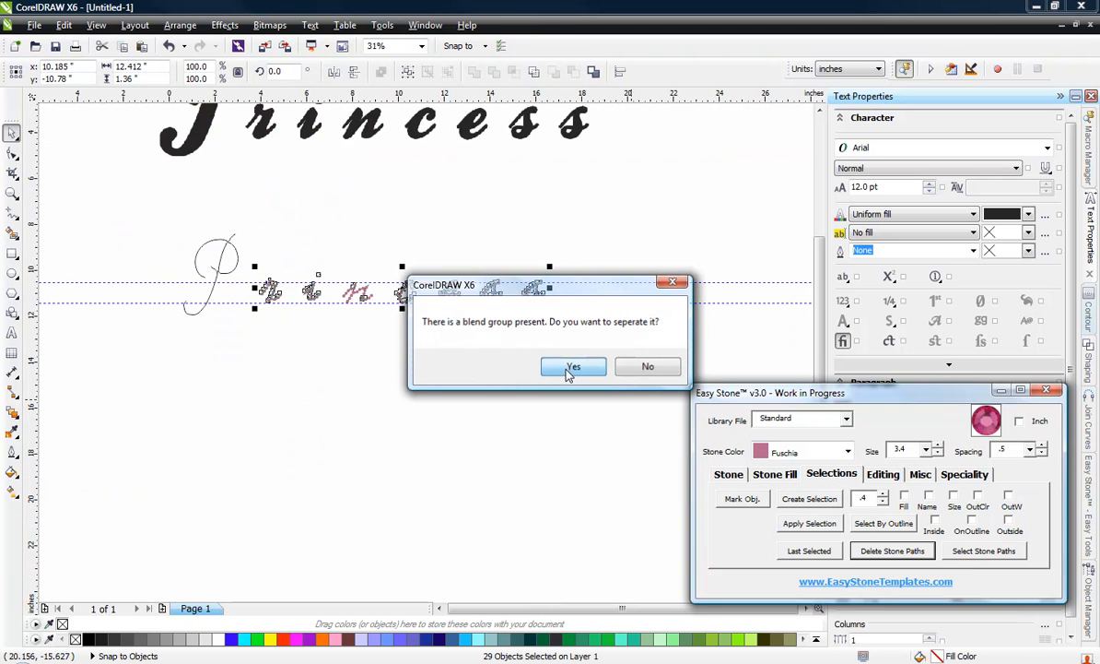
pyautogui.click(571, 368)
pyautogui.click(562, 365)
# Step: Select all stones of the seven letters after the P and run Check Spacing to remove overlapping stones
pyautogui.scroll(3, 270, 285)
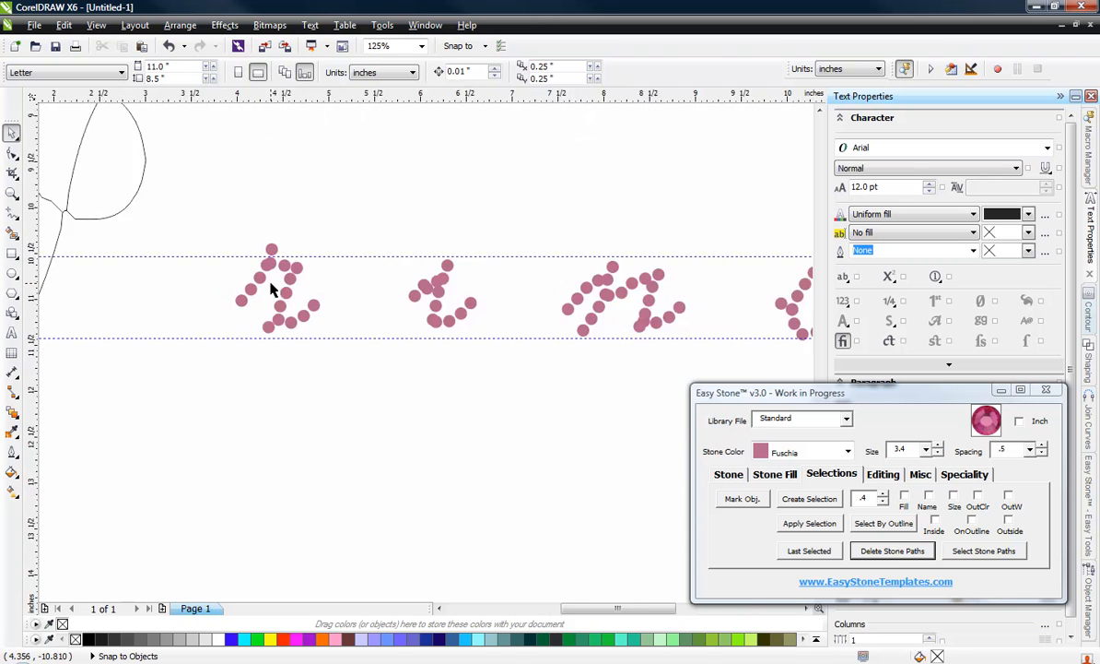
pyautogui.scroll(2, 270, 289)
pyautogui.scroll(-6, 314, 310)
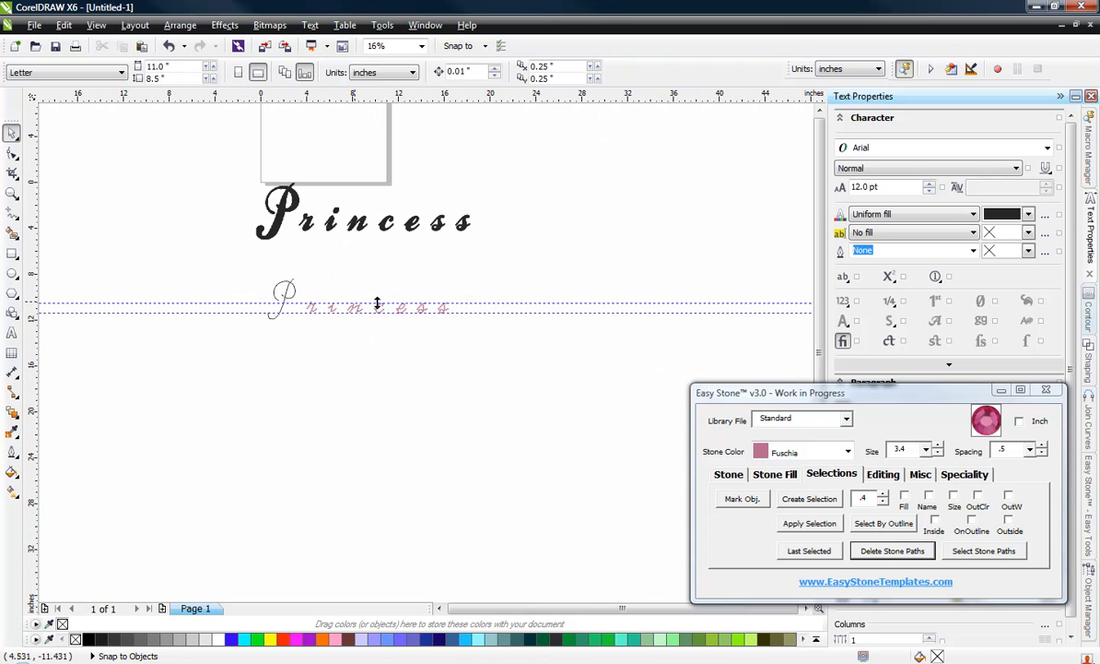
pyautogui.scroll(1, 405, 305)
pyautogui.moveTo(543, 297); pyautogui.dragTo(234, 369)
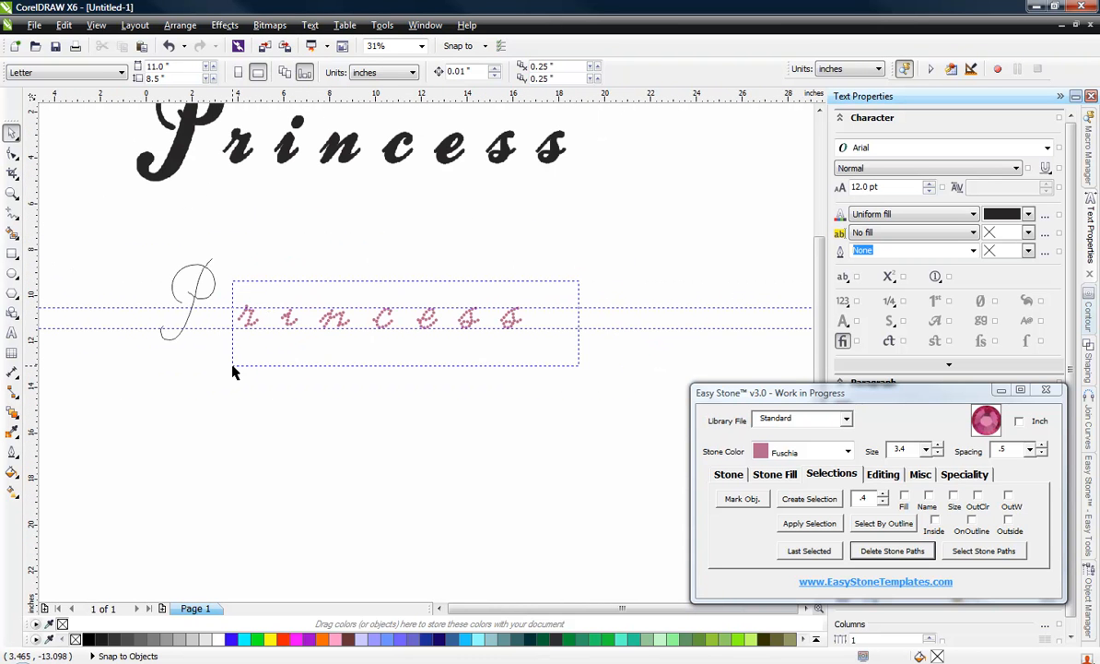
pyautogui.click(885, 476)
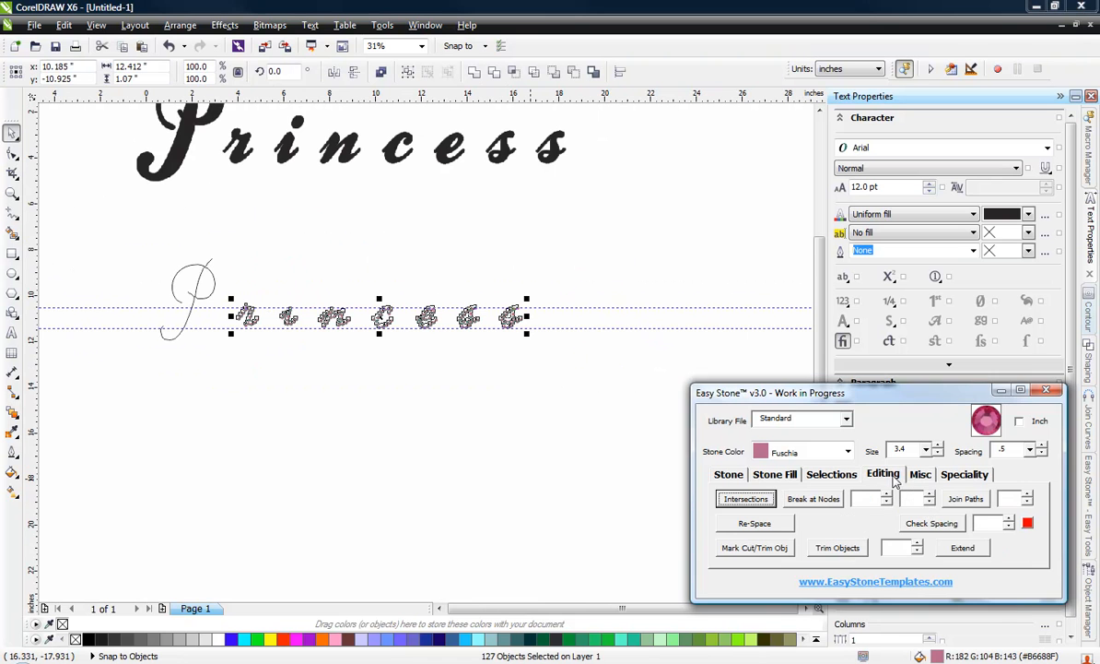
pyautogui.click(930, 522)
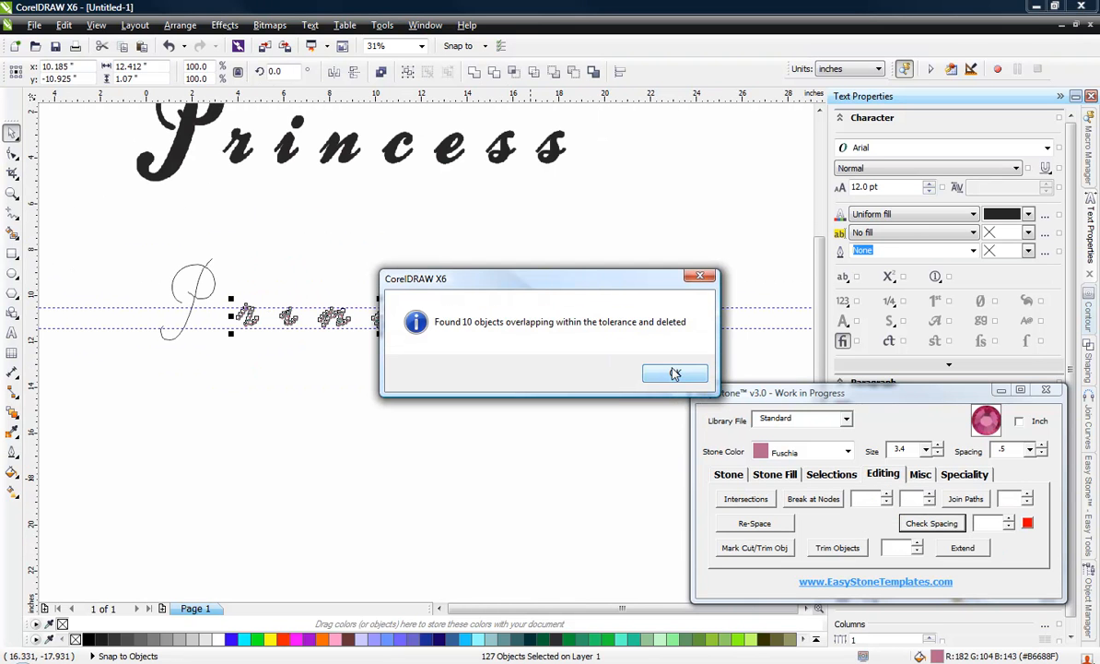
# Step: Reposition the top stones and the upper stem stone of the letter r to even out the gaps between them
pyautogui.click(674, 373)
pyautogui.scroll(2, 230, 309)
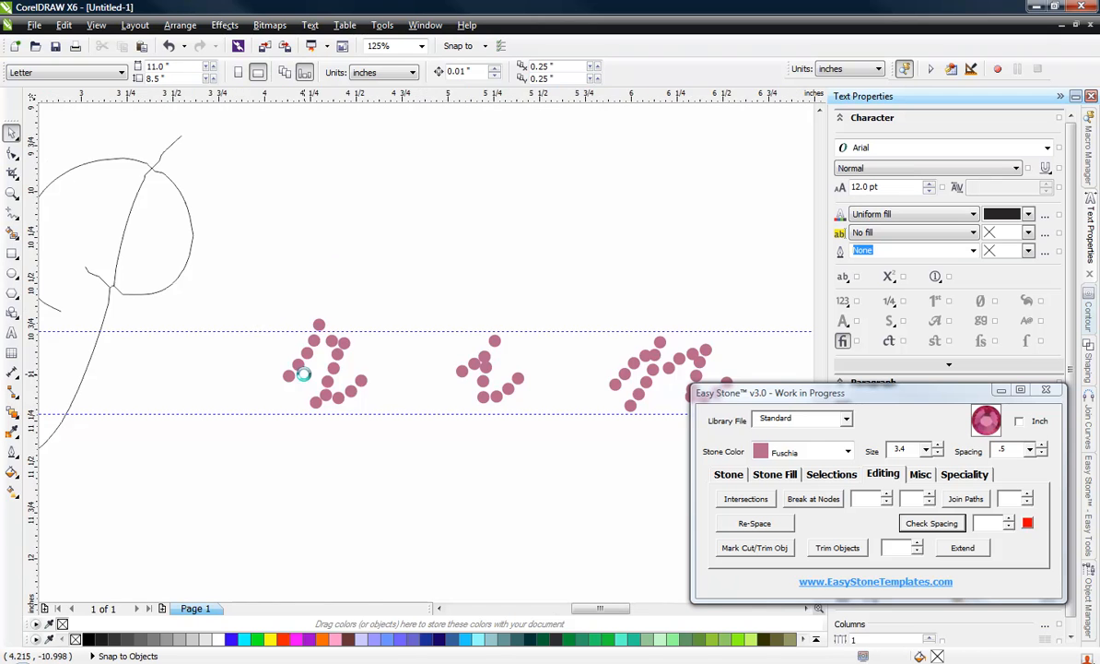
pyautogui.scroll(2, 303, 374)
pyautogui.scroll(1, 339, 304)
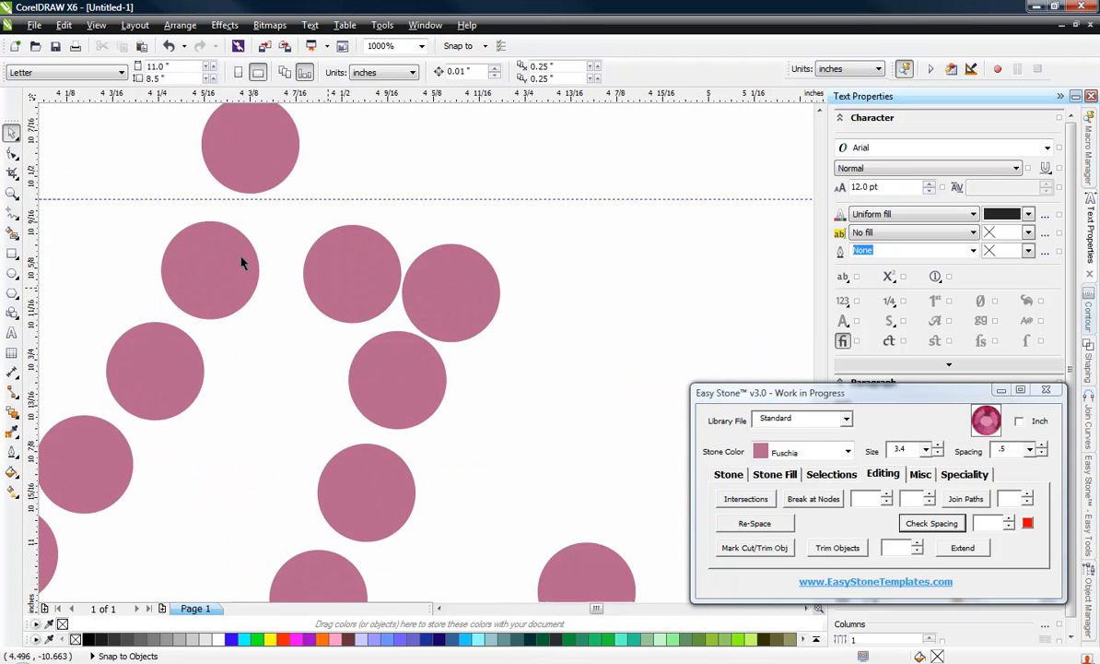
pyautogui.moveTo(229, 147); pyautogui.dragTo(229, 154)
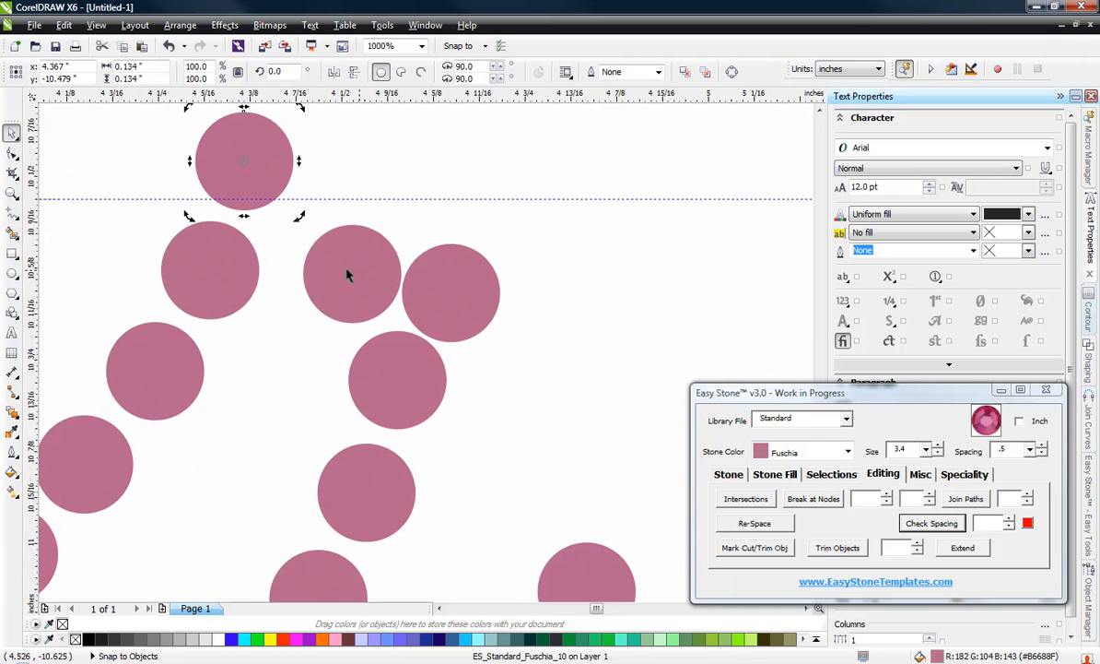
pyautogui.moveTo(348, 274); pyautogui.dragTo(326, 261)
pyautogui.scroll(-1, 356, 257)
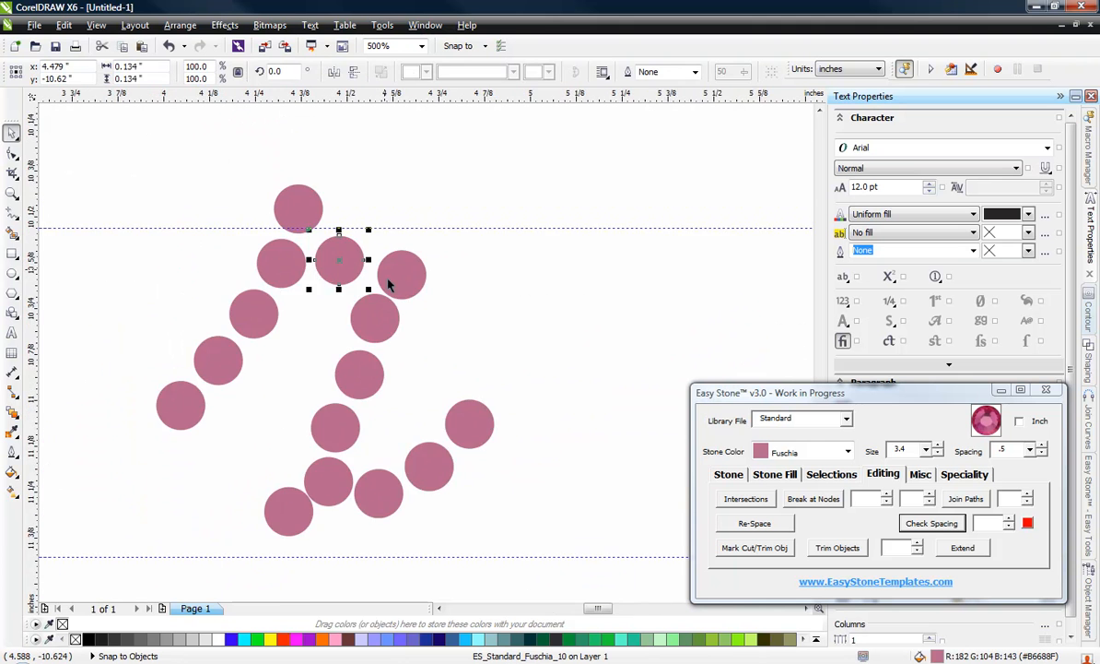
pyautogui.scroll(2, 388, 285)
pyautogui.moveTo(378, 354); pyautogui.dragTo(392, 373)
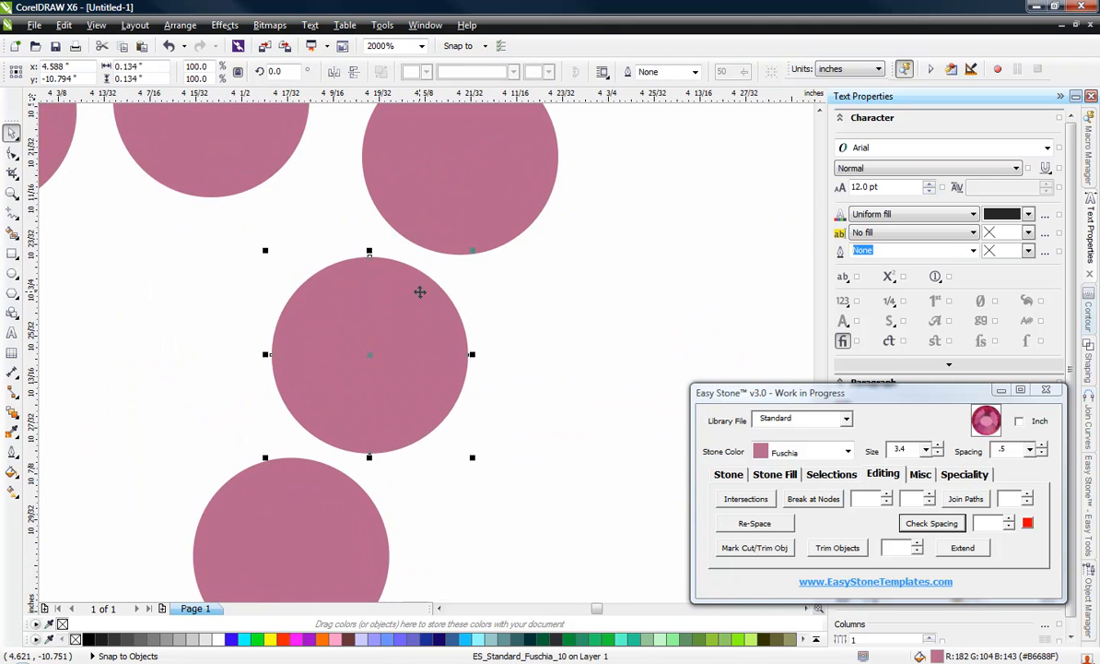
pyautogui.scroll(-2, 420, 292)
pyautogui.click(570, 197)
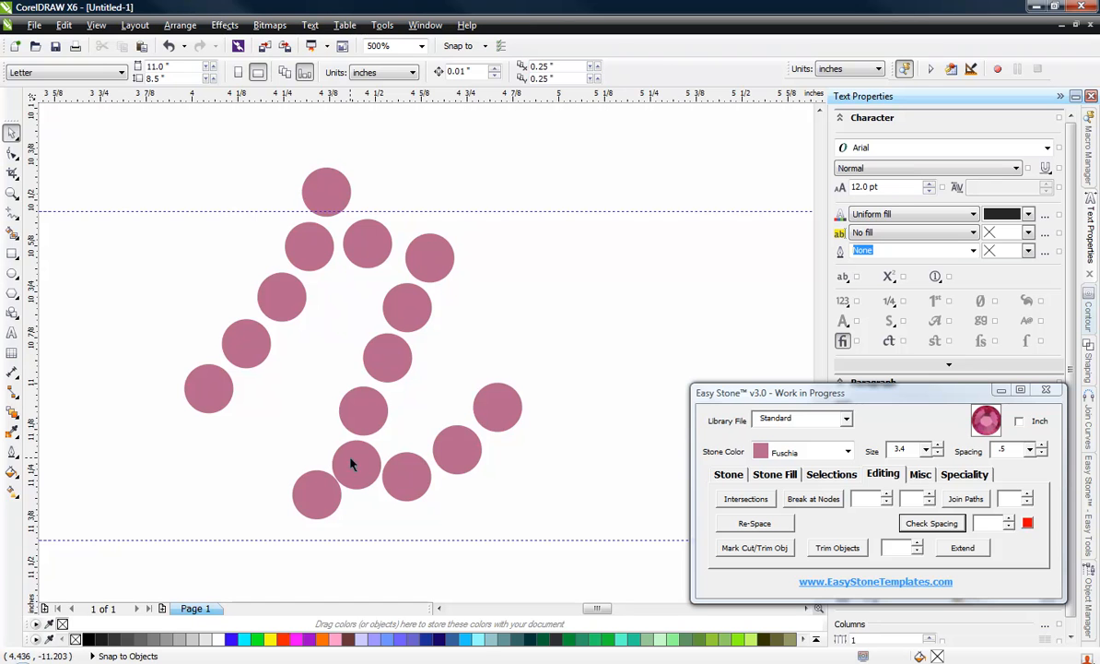
# Step: Delete the stray stone at the foot of the r and move its six lower stones down to the lower guideline
pyautogui.click(322, 510)
pyautogui.press('Delete')
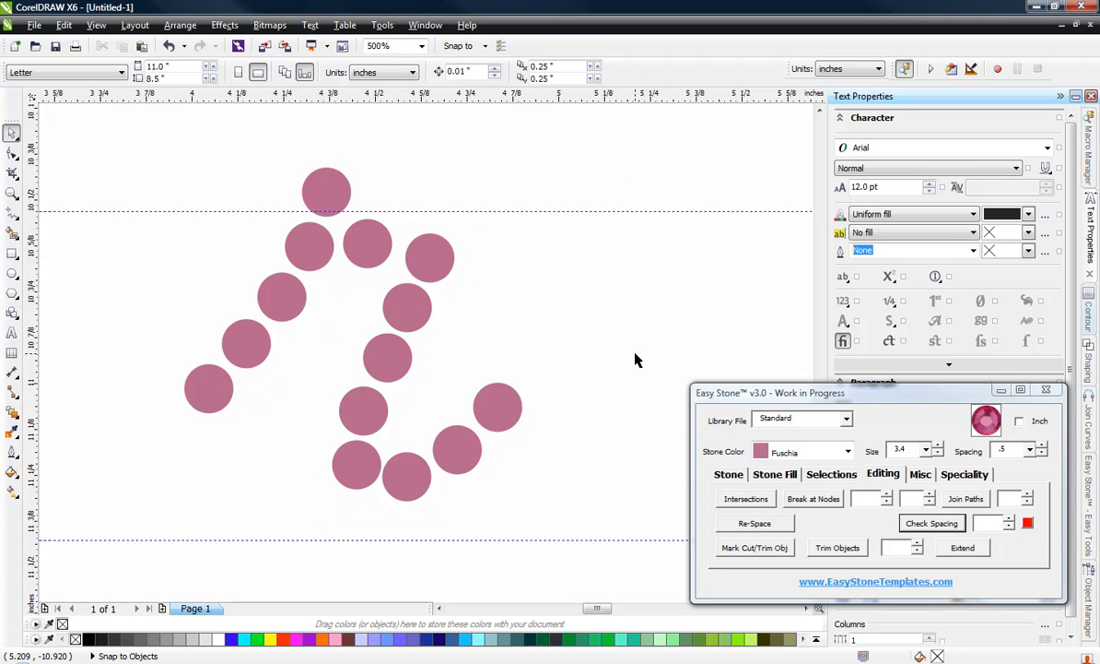
pyautogui.moveTo(635, 313); pyautogui.dragTo(313, 518)
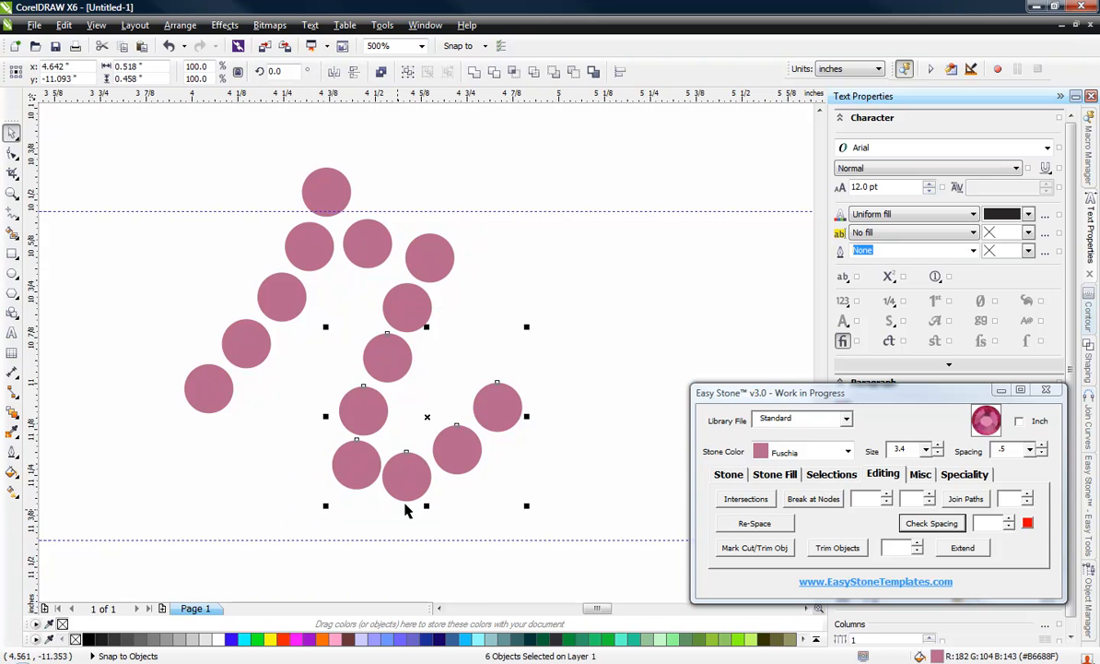
pyautogui.scroll(1, 414, 493)
pyautogui.moveTo(414, 493); pyautogui.dragTo(392, 538)
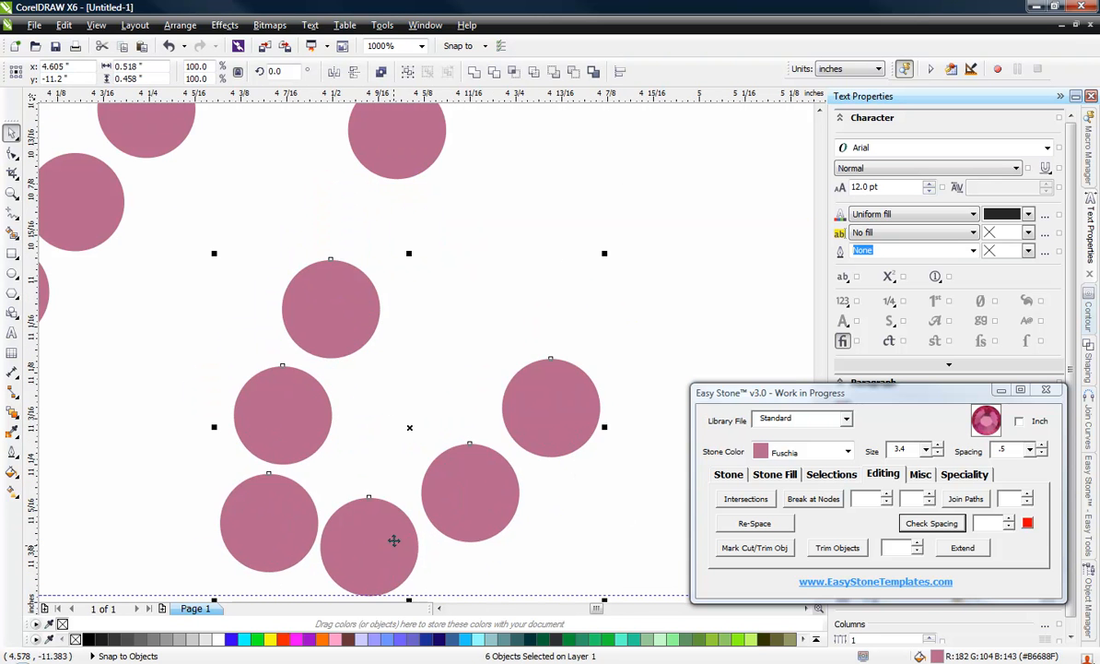
# Step: Fill the gap in the stem of the r with a duplicated stone and raise the stones above it to even spacing
pyautogui.scroll(-1, 405, 437)
pyautogui.click(398, 327)
pyautogui.scroll(1, 394, 332)
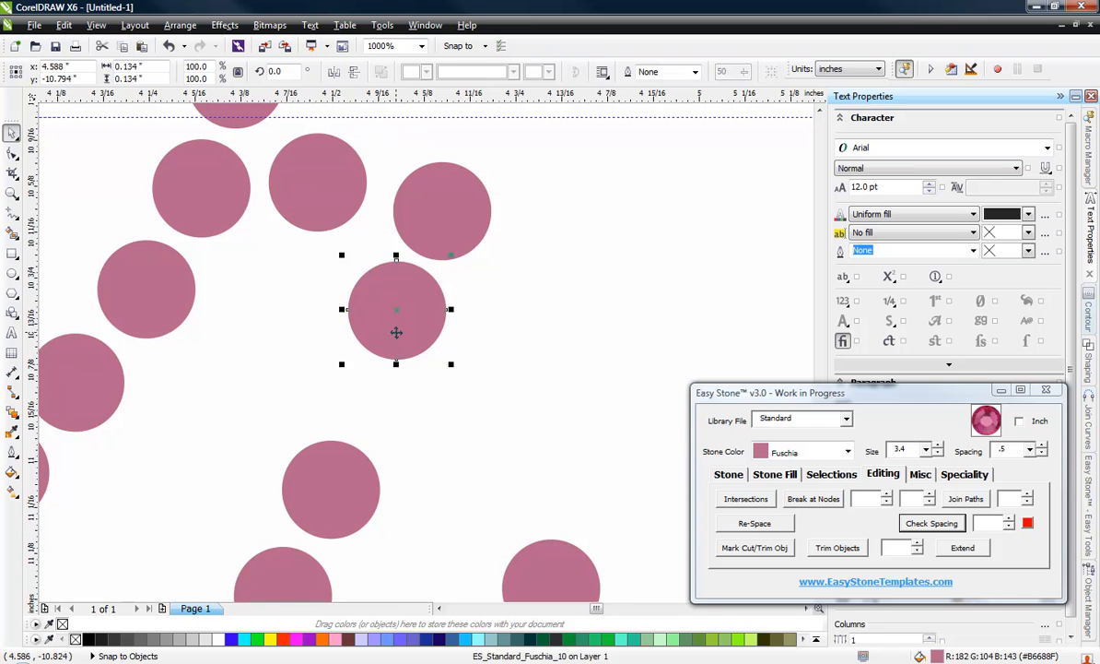
pyautogui.press('Escape')
pyautogui.moveTo(400, 355); pyautogui.dragTo(376, 416)
pyautogui.moveTo(418, 301); pyautogui.dragTo(435, 280)
pyautogui.moveTo(451, 201); pyautogui.dragTo(451, 171)
pyautogui.click(528, 237)
pyautogui.scroll(-4, 313, 207)
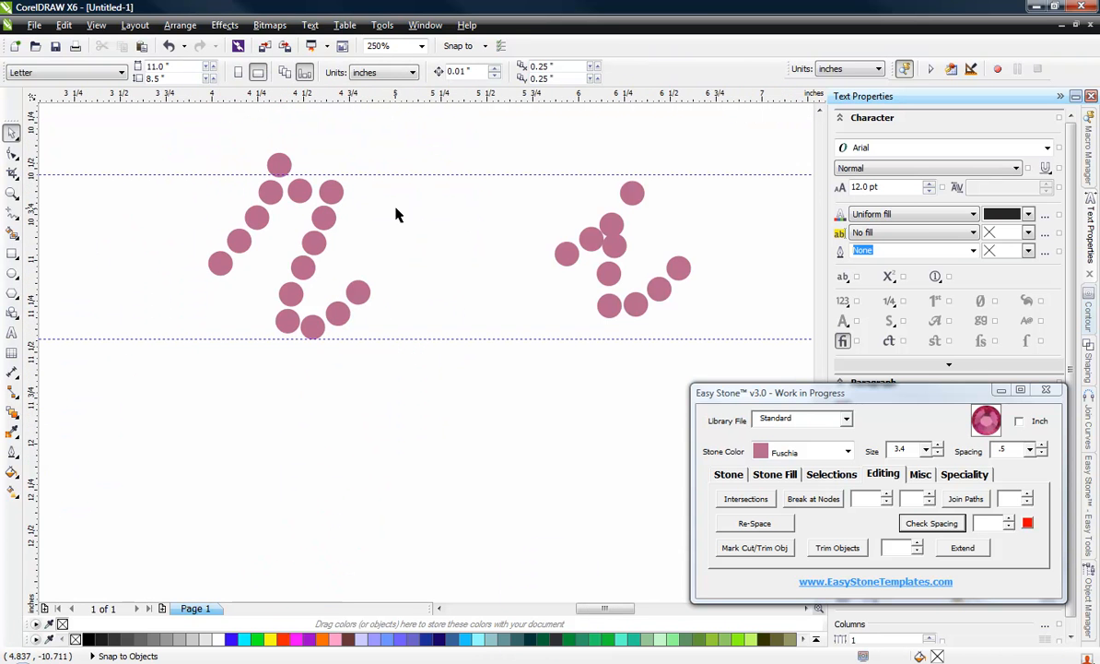
# Step: Shift the lower-left stone at the base of the r slightly outward from its neighbouring base stone
pyautogui.scroll(4, 365, 177)
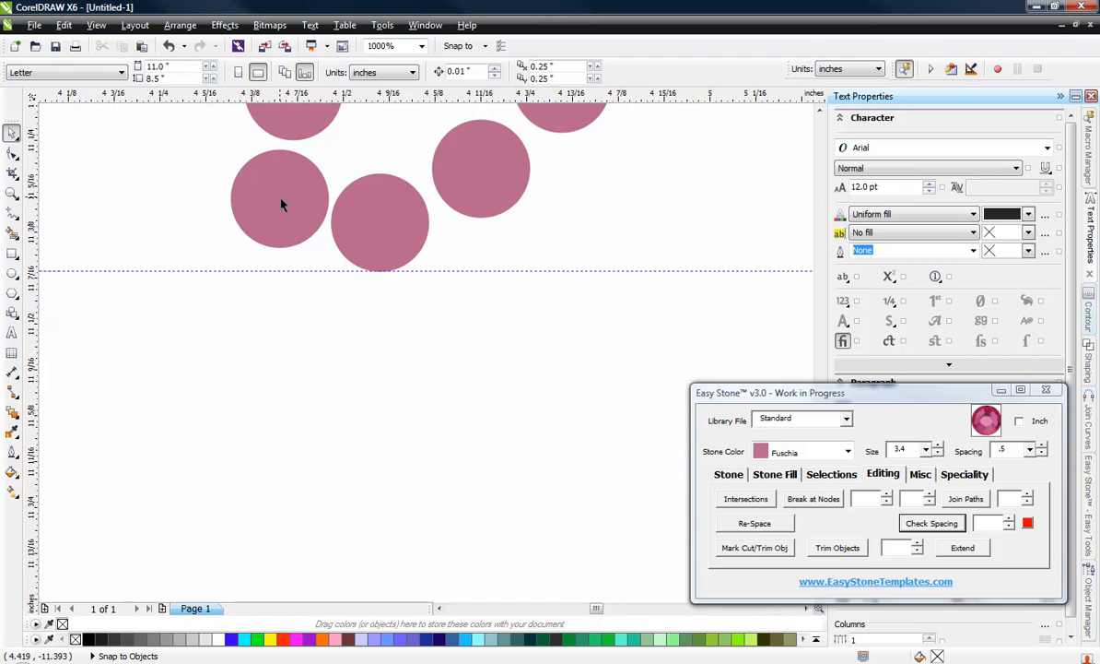
pyautogui.moveTo(279, 196); pyautogui.dragTo(305, 234)
pyautogui.scroll(4, 291, 193)
pyautogui.scroll(-4, 453, 388)
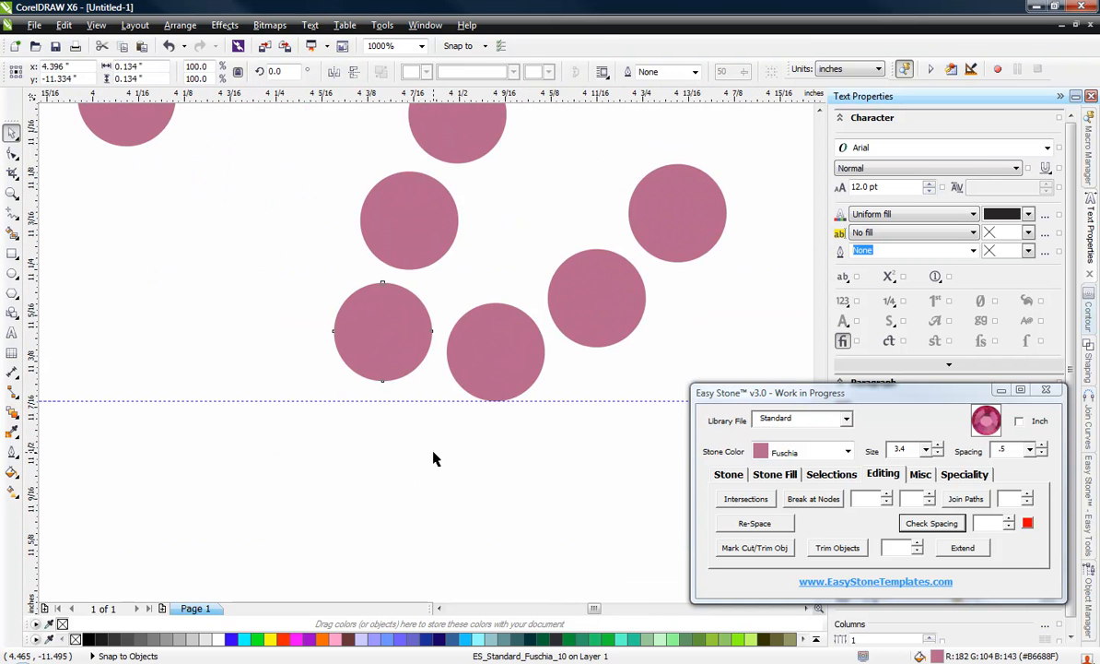
pyautogui.click(433, 458)
pyautogui.scroll(-2, 433, 447)
pyautogui.scroll(-2, 464, 297)
pyautogui.scroll(2, 455, 221)
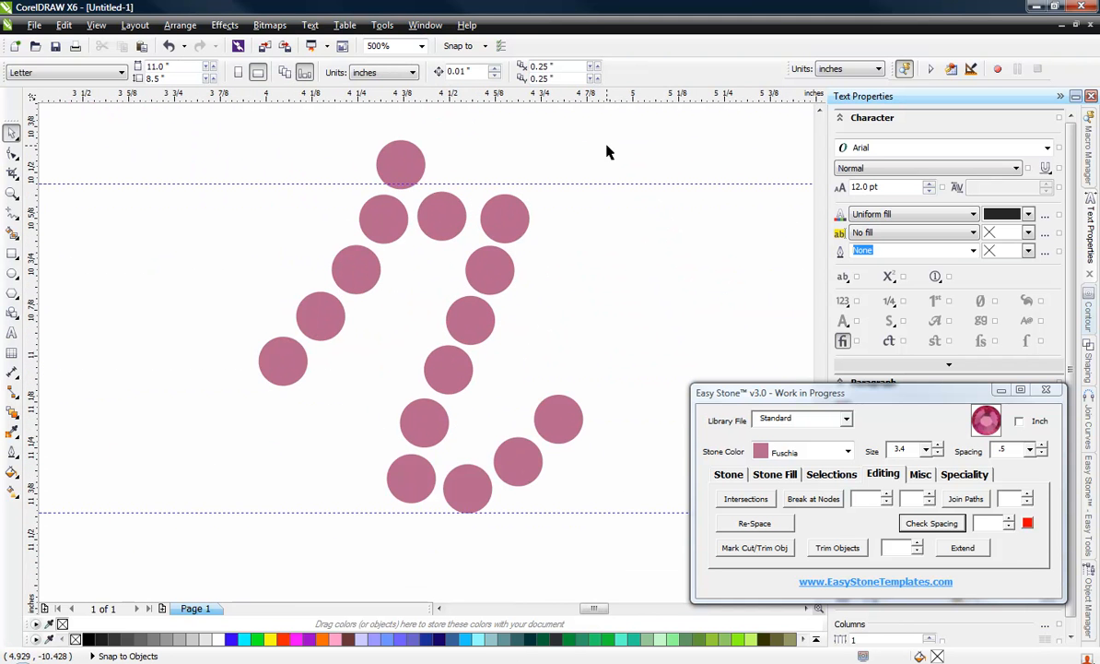
# Step: Select the stones along the right stem, base and tail of the r together and shift them slightly left
pyautogui.moveTo(542, 420); pyautogui.dragTo(459, 528)
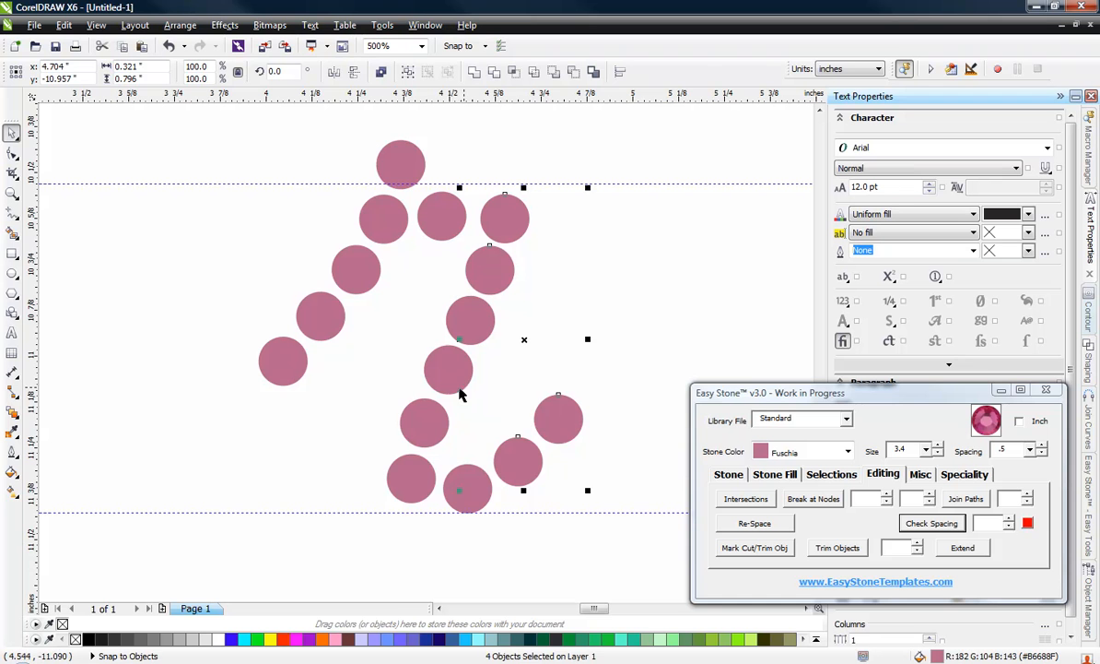
pyautogui.keyDown('shift'); pyautogui.click(417, 486); pyautogui.keyUp('shift')
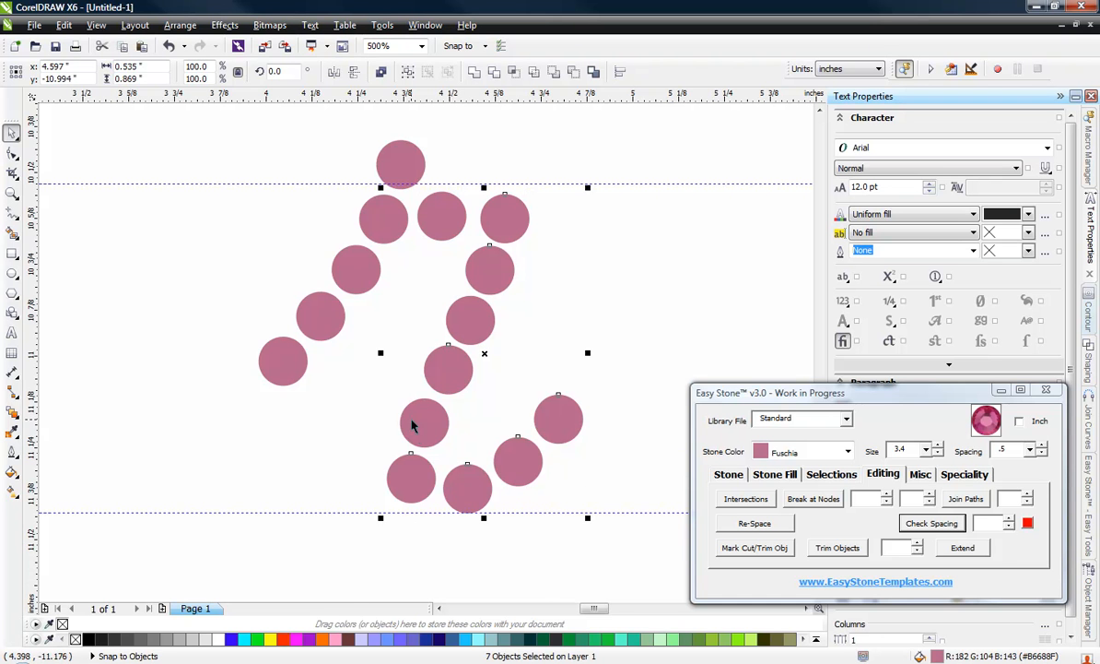
pyautogui.scroll(2, 484, 200)
pyautogui.moveTo(511, 268); pyautogui.dragTo(487, 274)
pyautogui.scroll(-2, 471, 284)
pyautogui.click(265, 204)
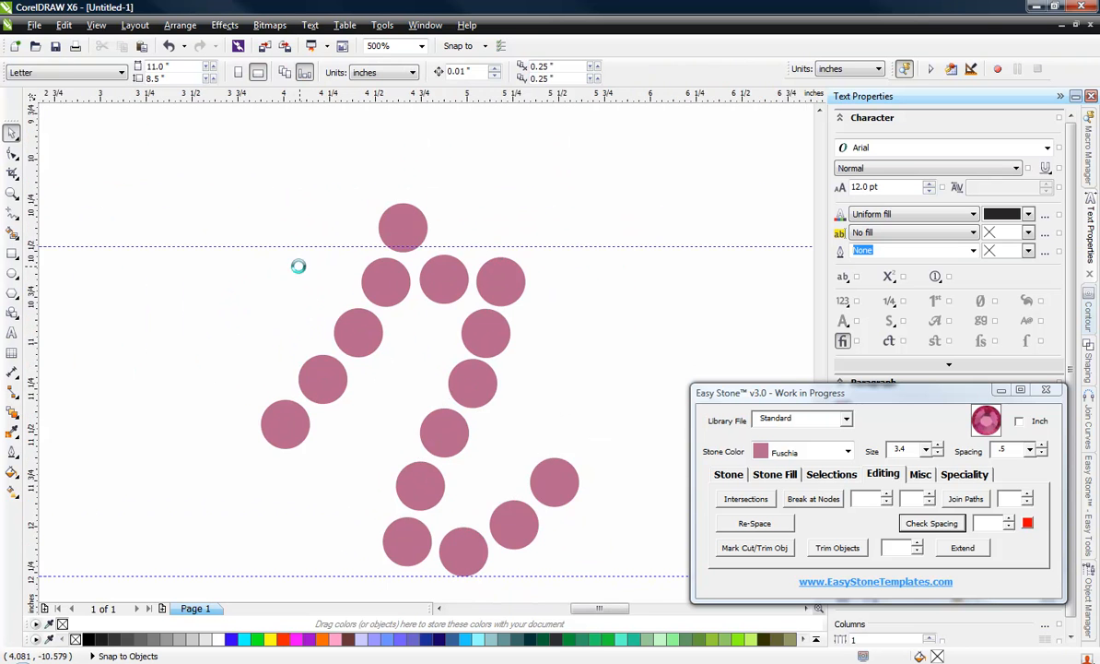
# Step: Move the two leftmost stones of the letter i outward, away from the stones crowding its upper stem
pyautogui.scroll(-2, 351, 295)
pyautogui.scroll(1, 348, 306)
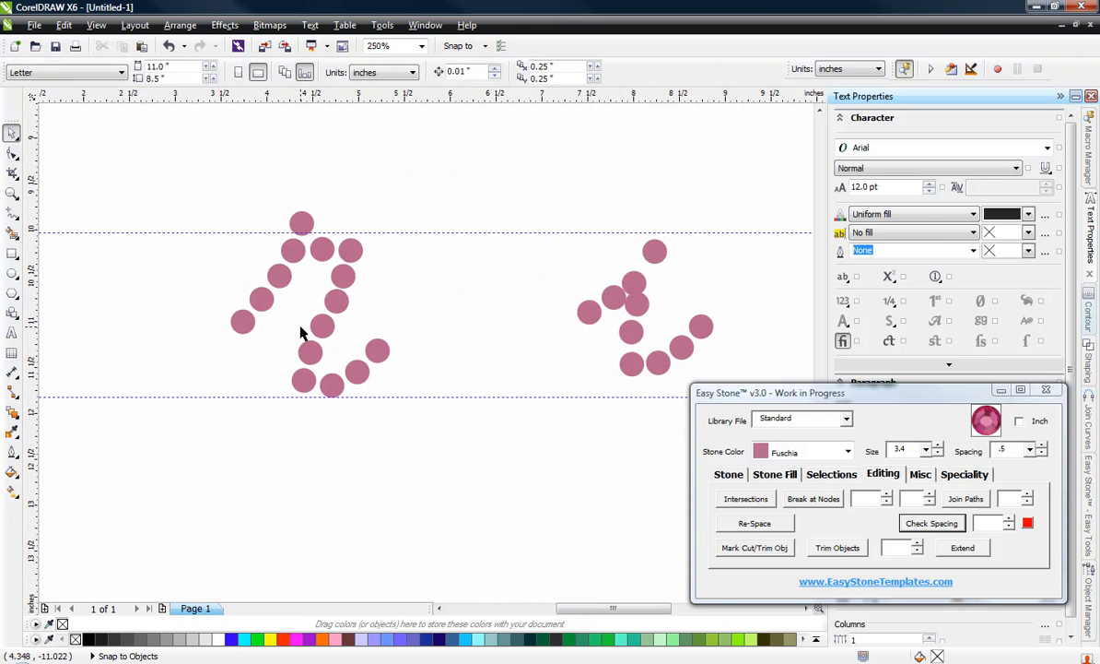
pyautogui.scroll(-1, 303, 330)
pyautogui.scroll(-1, 320, 325)
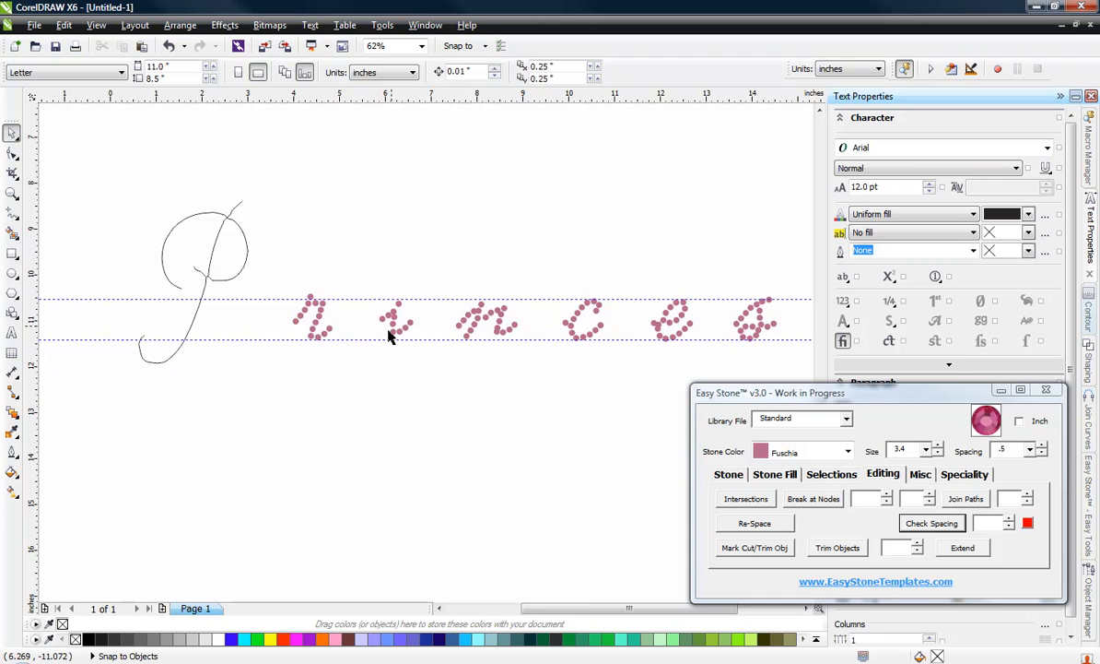
pyautogui.scroll(1, 397, 332)
pyautogui.scroll(2, 378, 325)
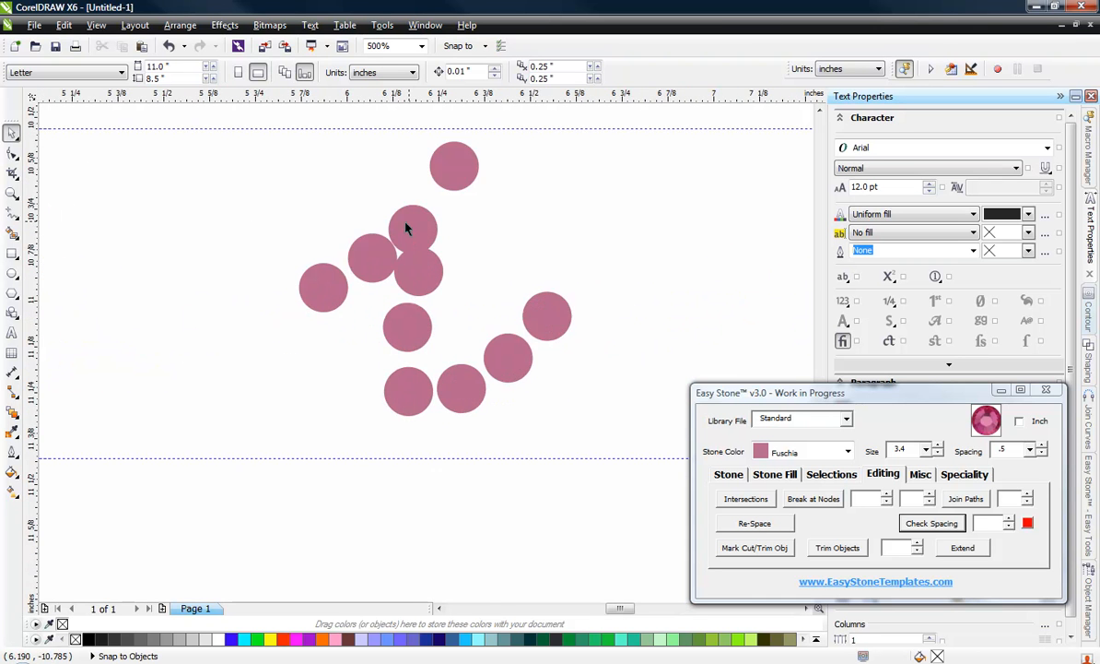
pyautogui.scroll(1, 406, 223)
pyautogui.doubleClick(262, 341)
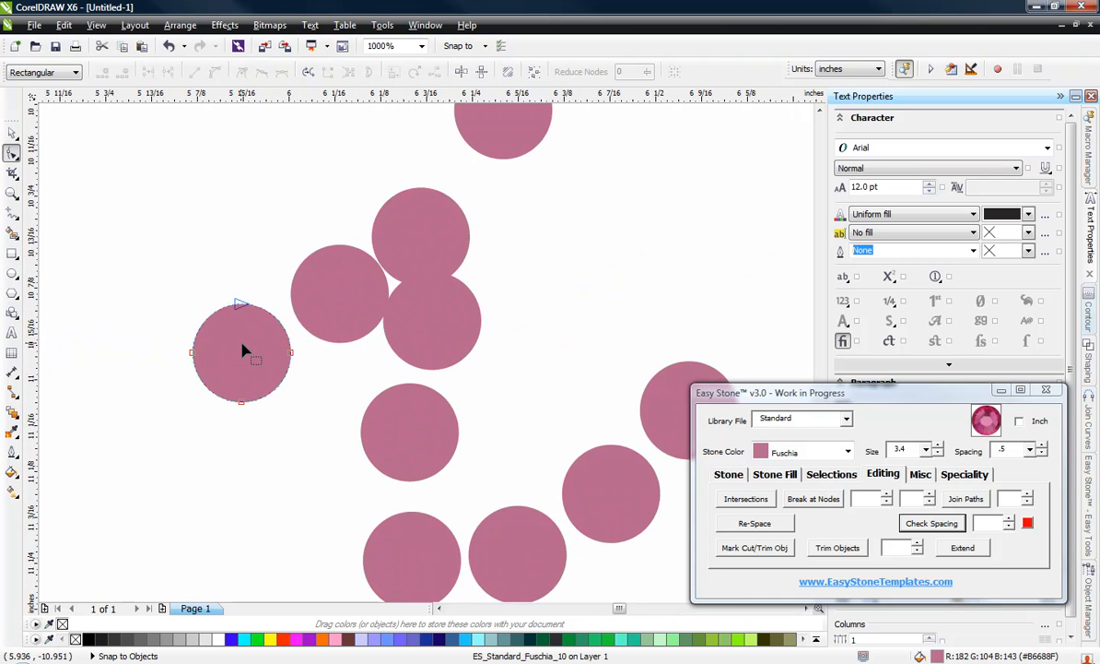
pyautogui.press('space')
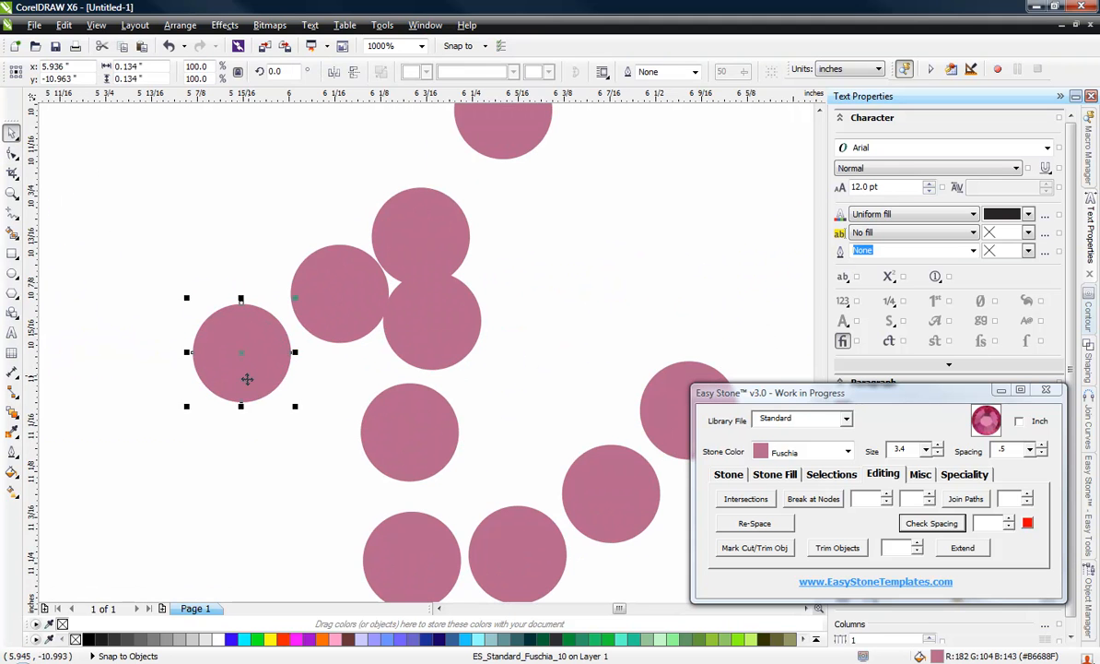
pyautogui.moveTo(247, 379); pyautogui.dragTo(225, 387)
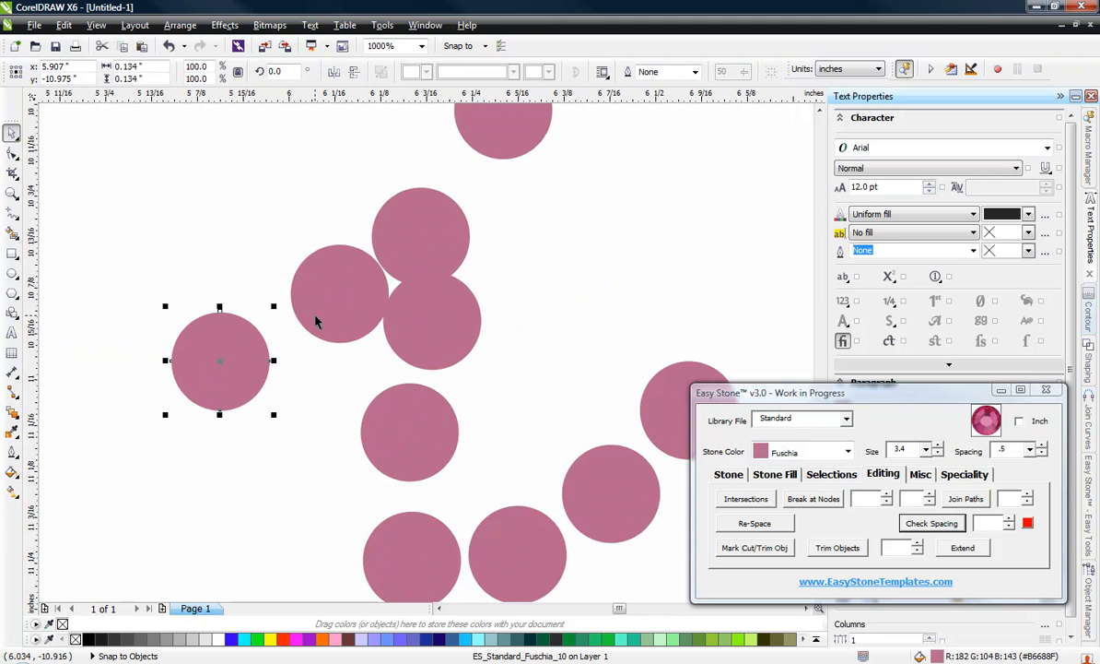
pyautogui.moveTo(315, 318); pyautogui.dragTo(303, 316)
# Step: Select the six stones forming the stem, base and tail of the i and move them down to the lower guideline
pyautogui.click(398, 299)
pyautogui.scroll(-1, 399, 298)
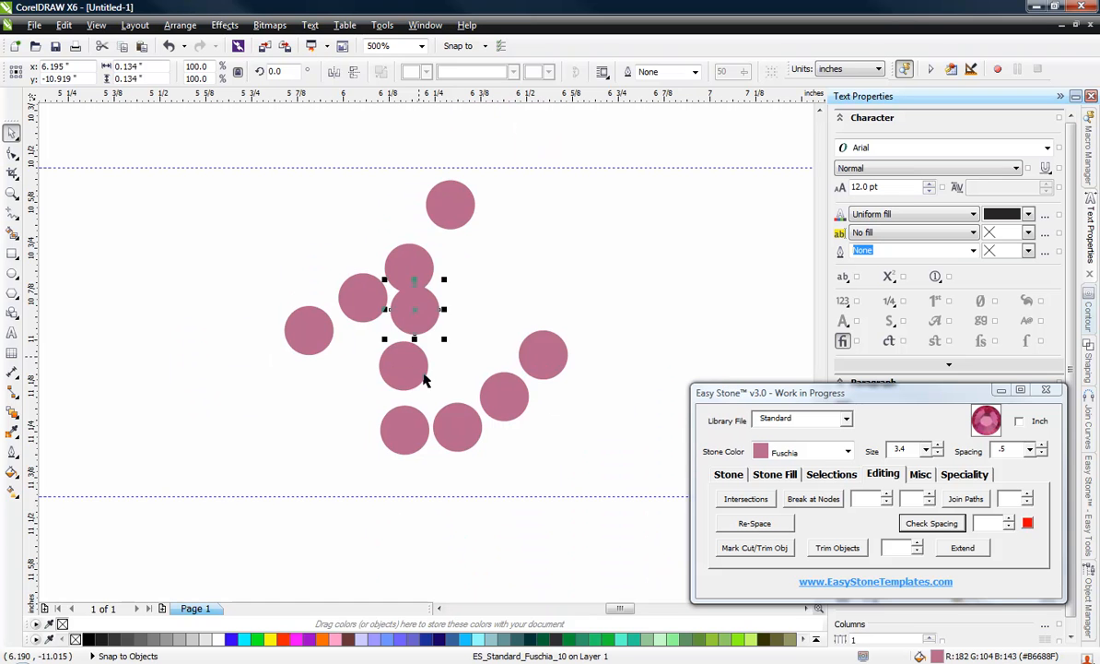
pyautogui.keyDown('shift'); pyautogui.click(402, 369); pyautogui.keyUp('shift')
pyautogui.keyDown('shift'); pyautogui.click(406, 432); pyautogui.keyUp('shift')
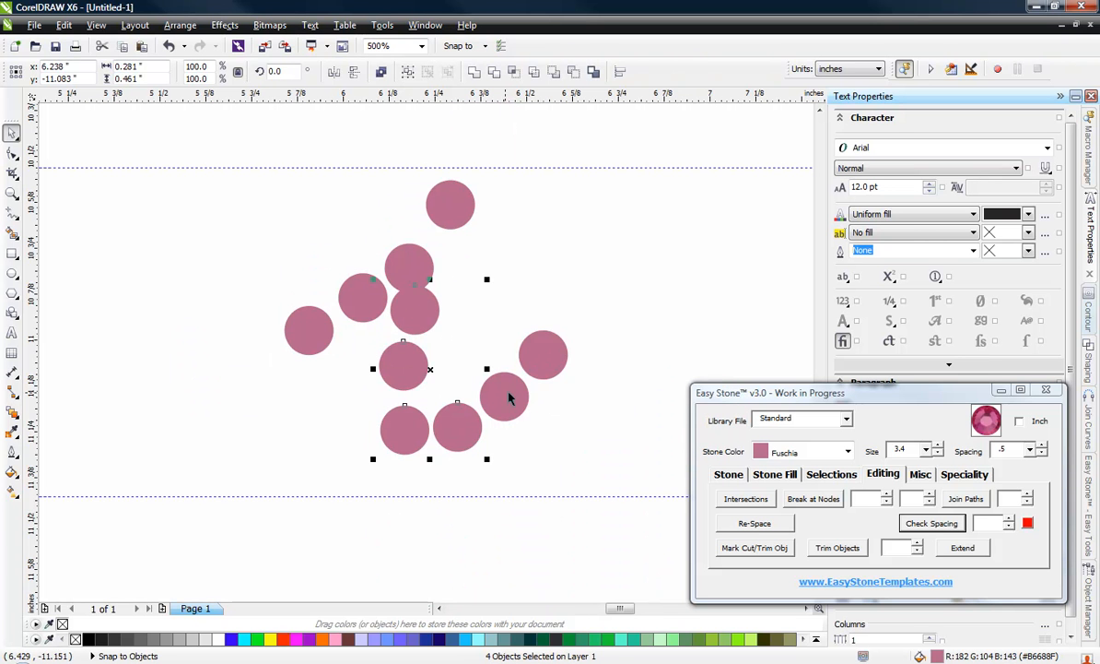
pyautogui.keyDown('shift'); pyautogui.click(536, 366); pyautogui.keyUp('shift')
pyautogui.moveTo(462, 428); pyautogui.dragTo(451, 470)
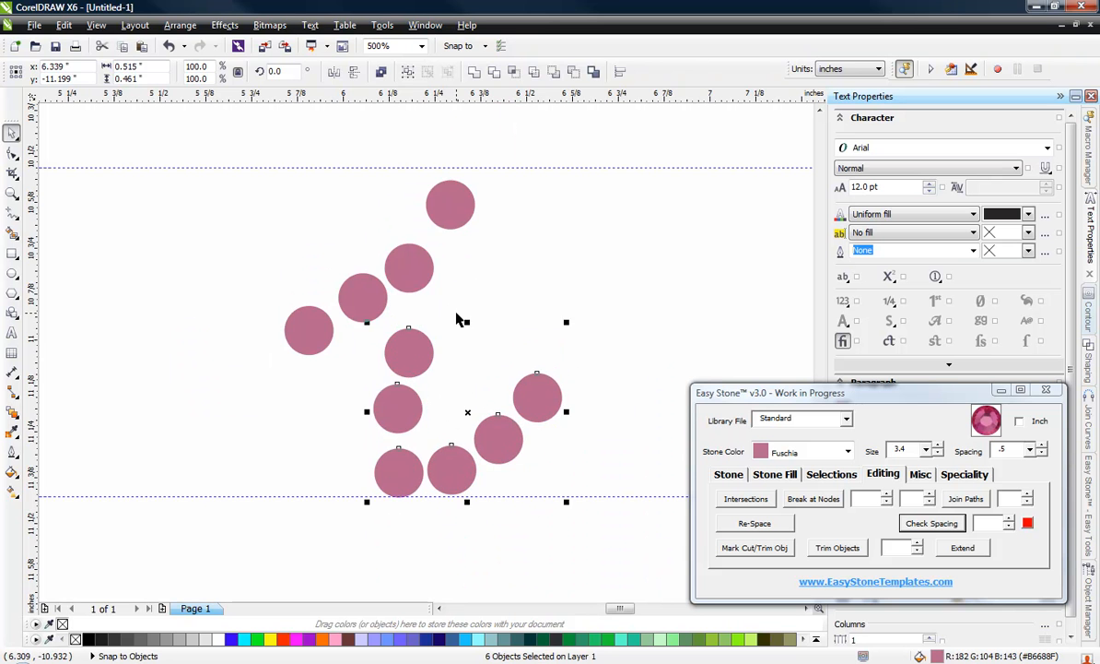
pyautogui.click(458, 320)
# Step: Shift the two upper stones of the moved stem of the i to the left to smooth its curve
pyautogui.scroll(5, 402, 419)
pyautogui.moveTo(388, 419); pyautogui.dragTo(347, 462)
pyautogui.moveTo(422, 181); pyautogui.dragTo(393, 216)
pyautogui.scroll(-1, 363, 382)
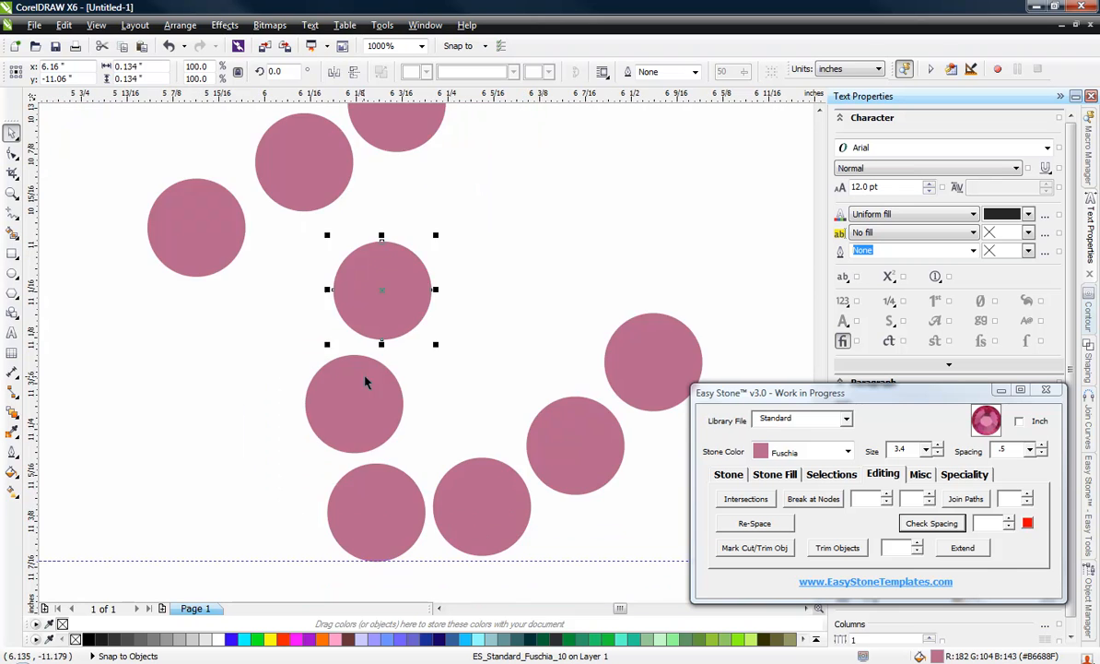
# Step: Duplicate a stem stone of the i and fit the copy into the gap below the second stone from the top
pyautogui.scroll(1, 385, 194)
pyautogui.moveTo(396, 343); pyautogui.dragTo(491, 260)
pyautogui.scroll(-2, 366, 381)
pyautogui.scroll(2, 405, 323)
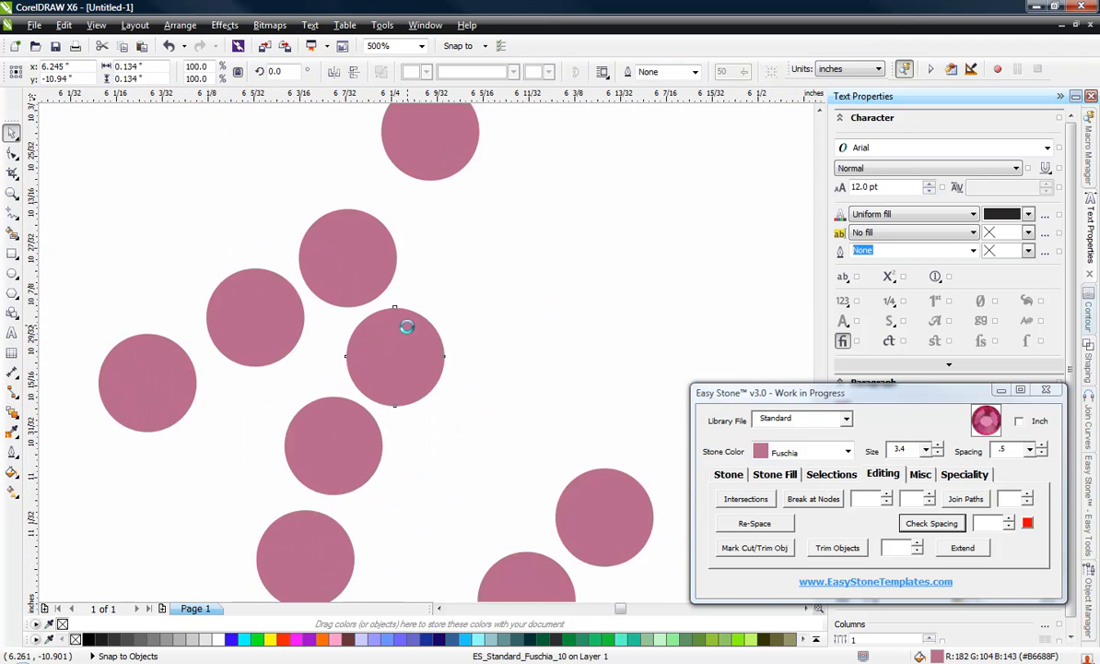
pyautogui.moveTo(403, 338); pyautogui.dragTo(410, 332)
pyautogui.scroll(-2, 400, 325)
pyautogui.click(524, 302)
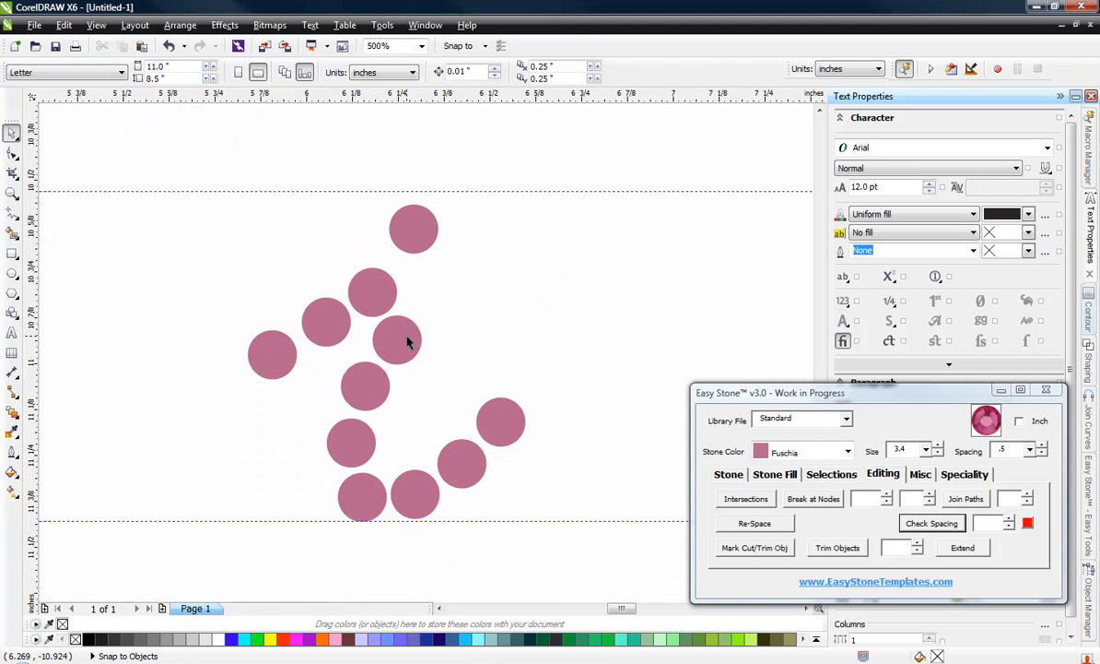
# Step: Move the topmost stone of the letter i up to the upper guideline
pyautogui.scroll(1, 411, 248)
pyautogui.moveTo(411, 261); pyautogui.dragTo(383, 207)
pyautogui.scroll(-2, 417, 281)
pyautogui.click(455, 298)
# Step: Select the 11 stones of the right half of the letter n and move them up to the upper guideline
pyautogui.scroll(-2, 422, 319)
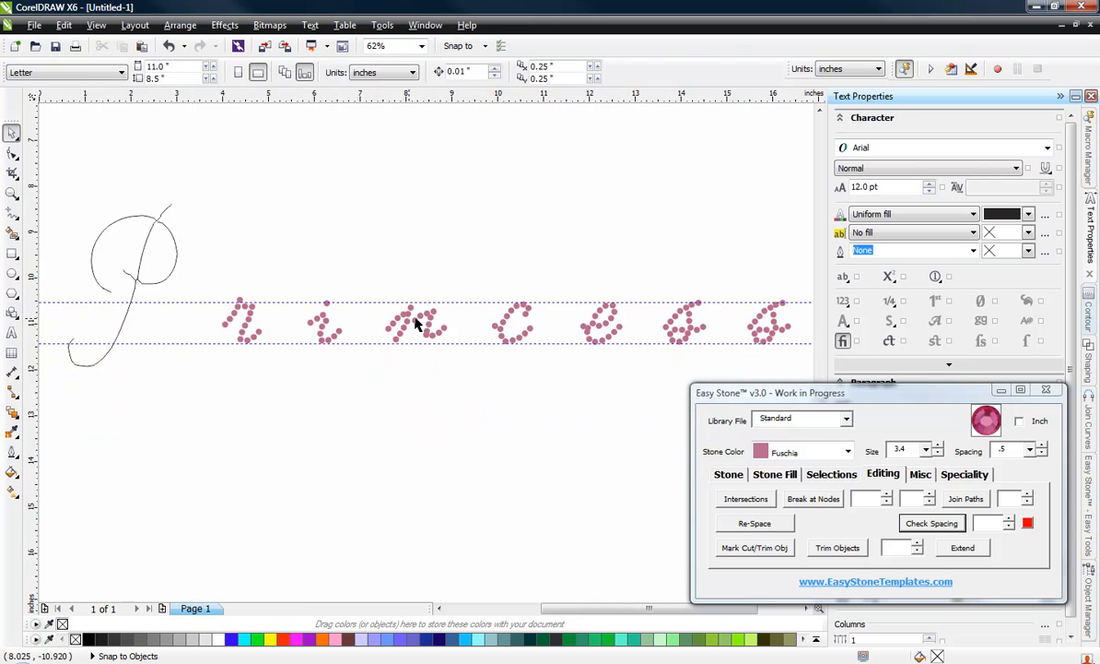
pyautogui.scroll(2, 381, 351)
pyautogui.scroll(1, 387, 279)
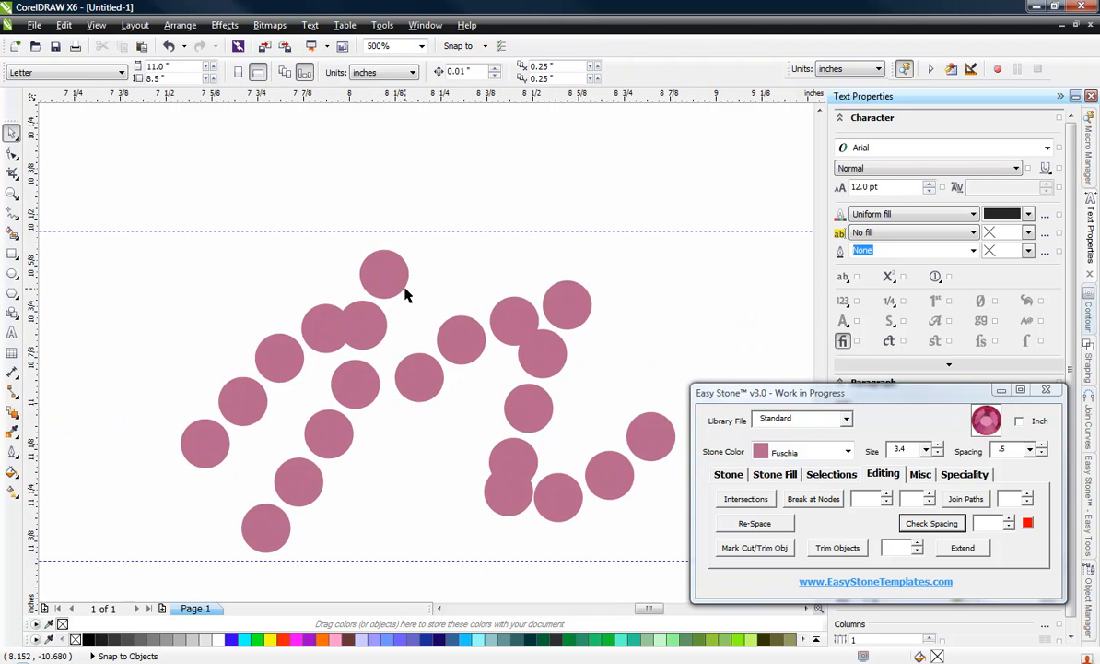
pyautogui.scroll(-1, 407, 293)
pyautogui.moveTo(583, 339); pyautogui.dragTo(388, 458)
pyautogui.scroll(1, 415, 304)
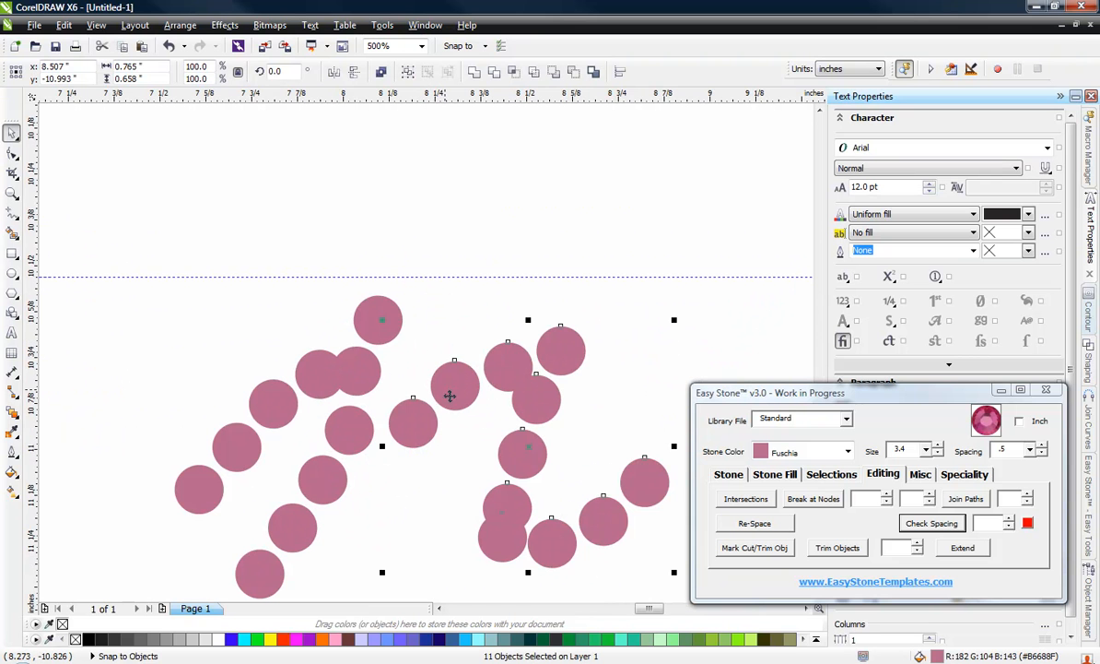
pyautogui.moveTo(449, 396); pyautogui.dragTo(469, 326)
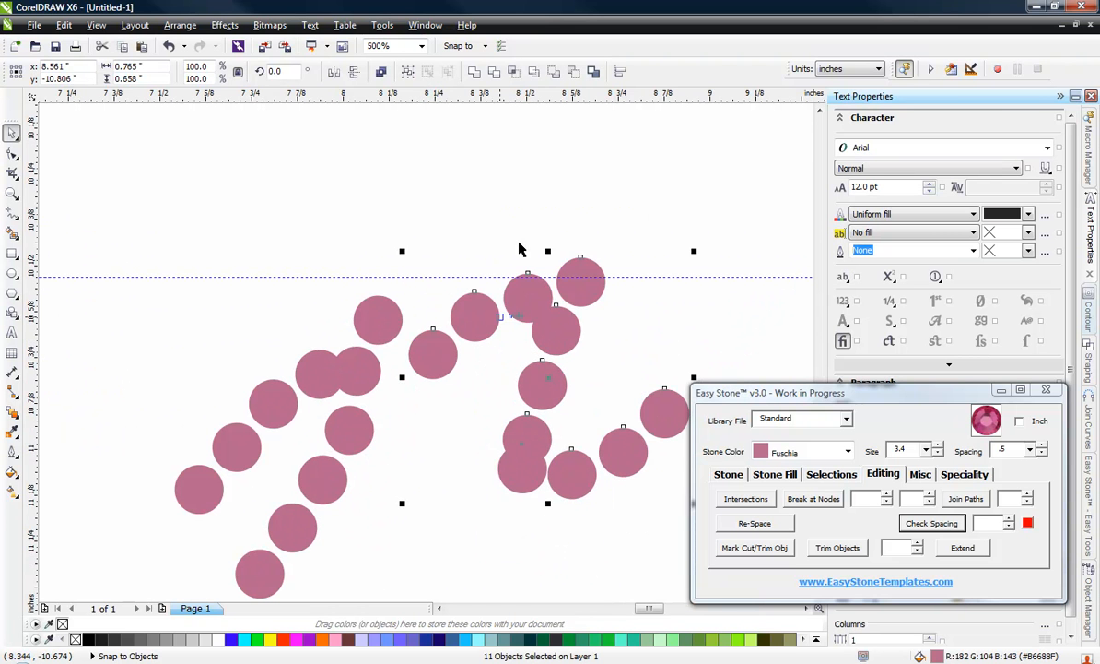
# Step: Delete the highest stone at the upper right of the letter n
pyautogui.click(564, 259)
pyautogui.click(581, 271)
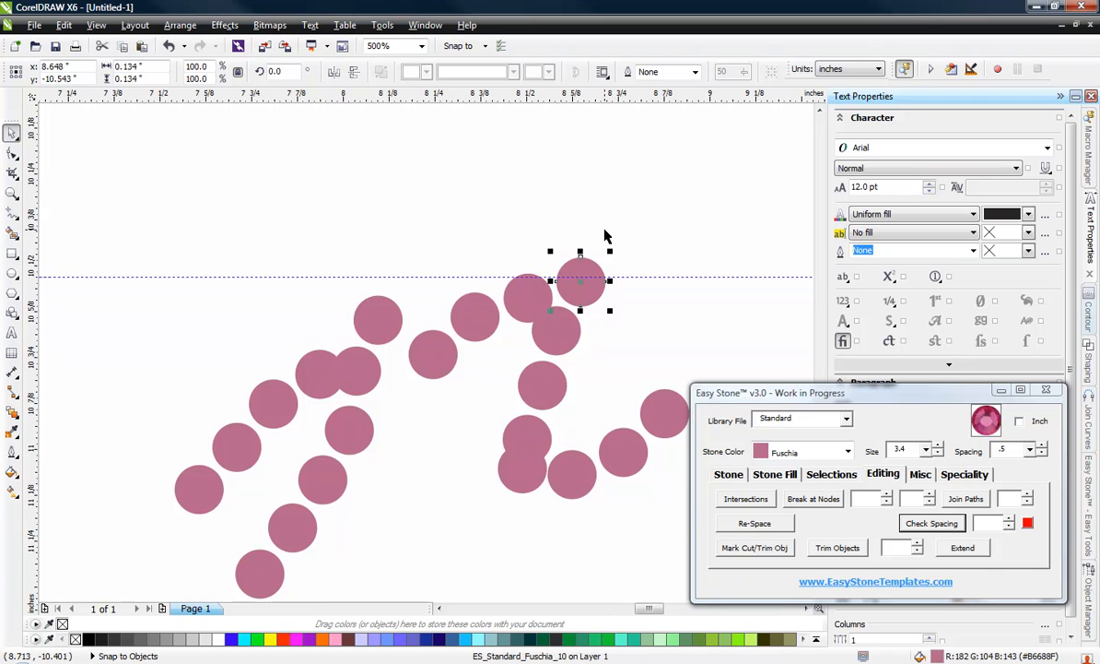
pyautogui.press('Delete')
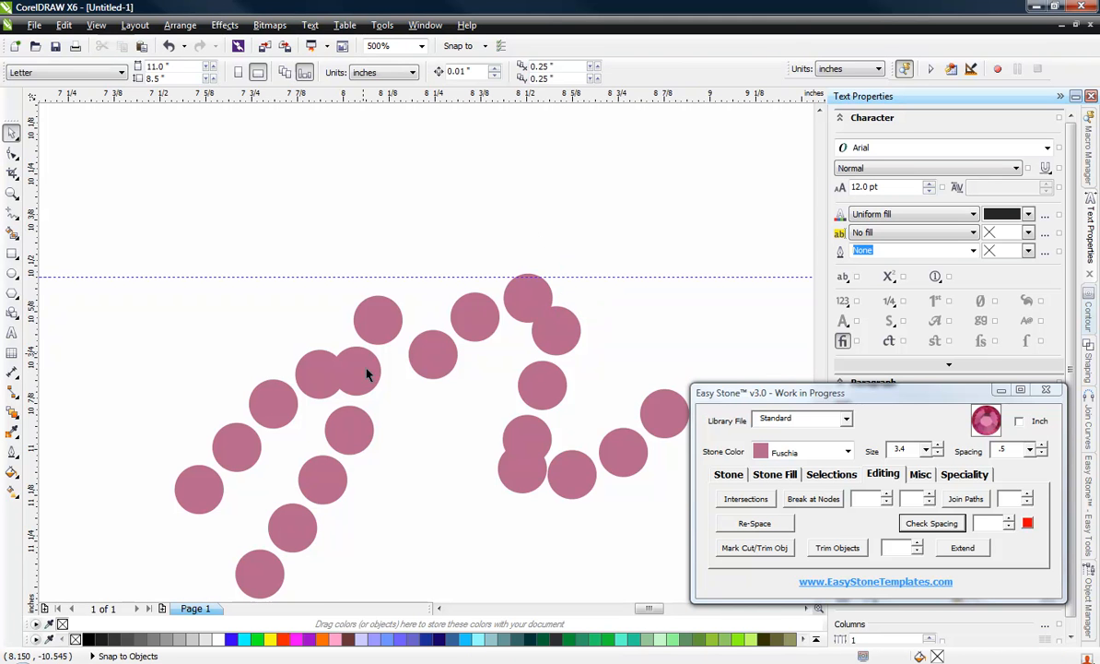
# Step: Respace the top of the n's left stem by moving the overlapping stone clear and deleting the extra stone on the upper guideline
pyautogui.scroll(2, 364, 396)
pyautogui.moveTo(364, 390); pyautogui.dragTo(416, 425)
pyautogui.moveTo(393, 238); pyautogui.dragTo(379, 165)
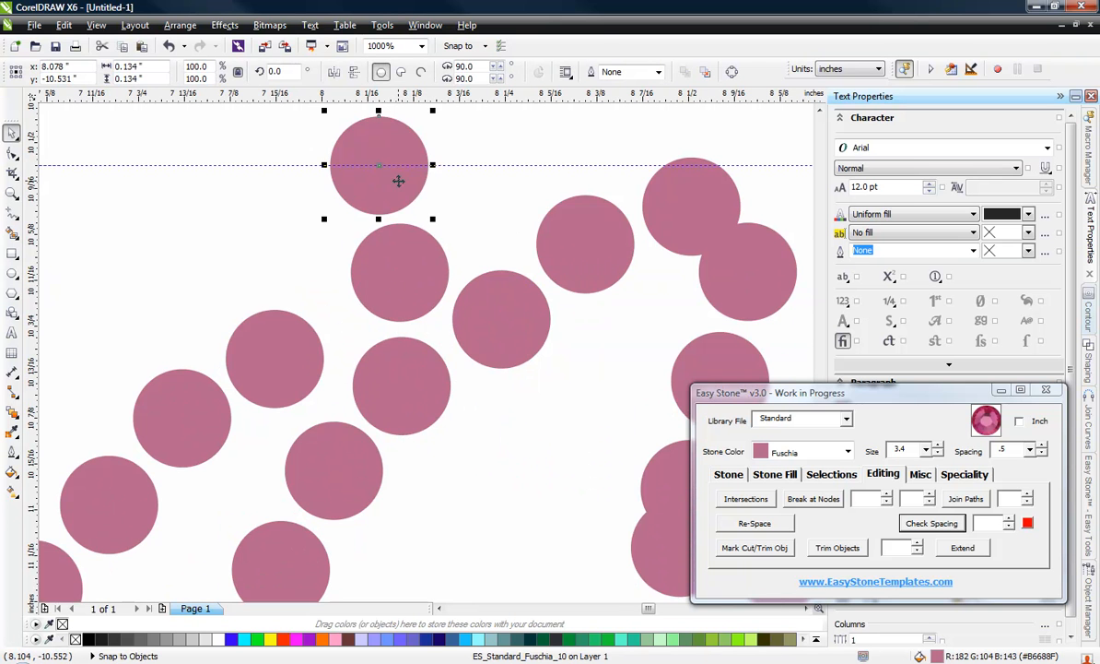
pyautogui.scroll(-3, 398, 181)
pyautogui.click(297, 176)
pyautogui.scroll(2, 387, 179)
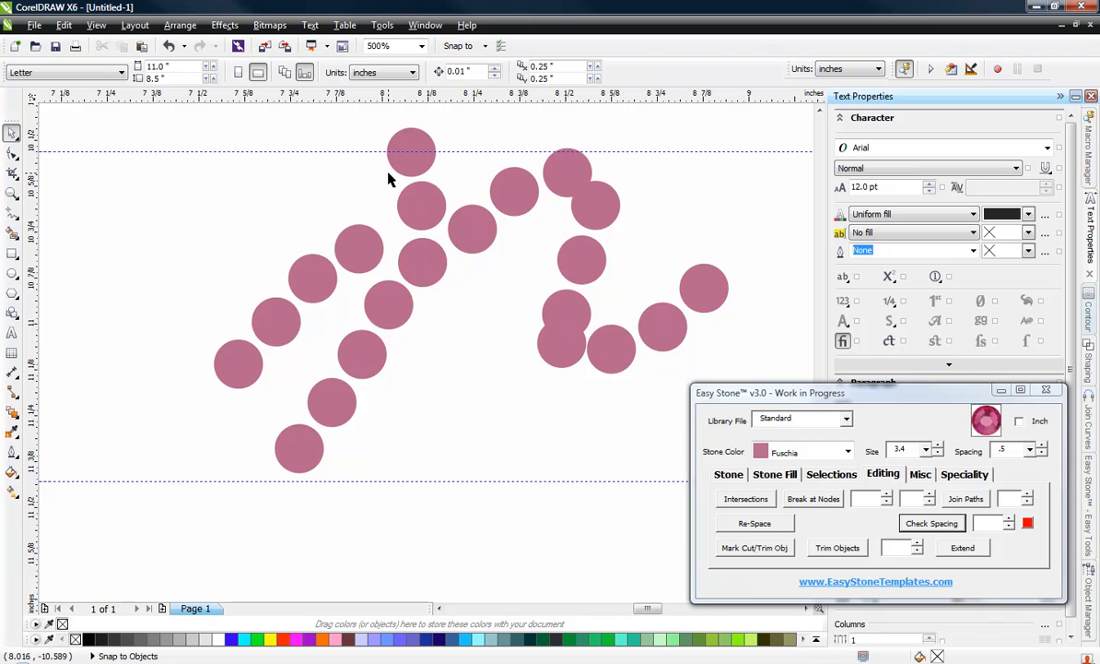
pyautogui.click(405, 140)
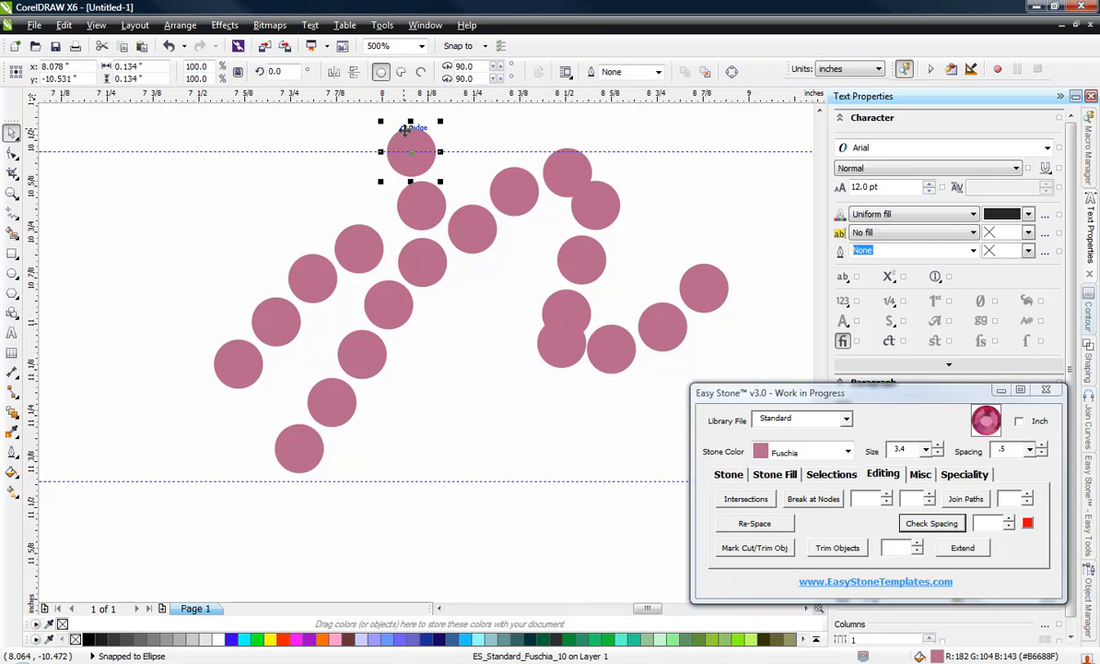
pyautogui.press('Delete')
# Step: Select the four stones of the n's lead-in stroke and move them up and toward the top stone of the left stem
pyautogui.click(348, 242)
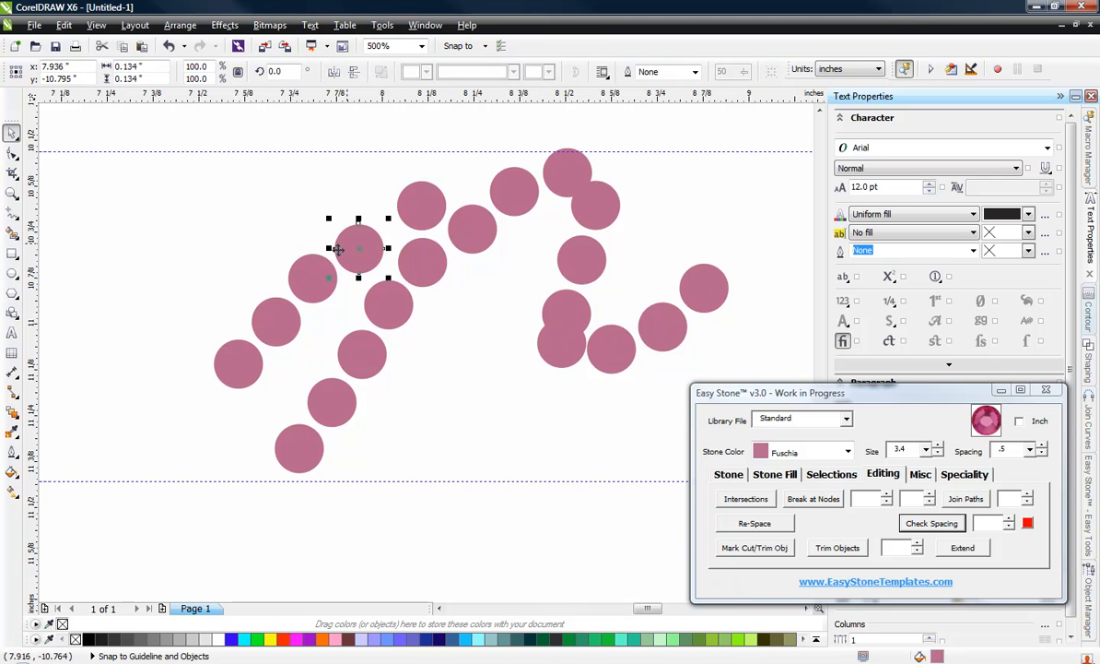
pyautogui.keyDown('shift'); pyautogui.click(309, 282); pyautogui.keyUp('shift')
pyautogui.keyDown('shift'); pyautogui.click(236, 378); pyautogui.keyUp('shift')
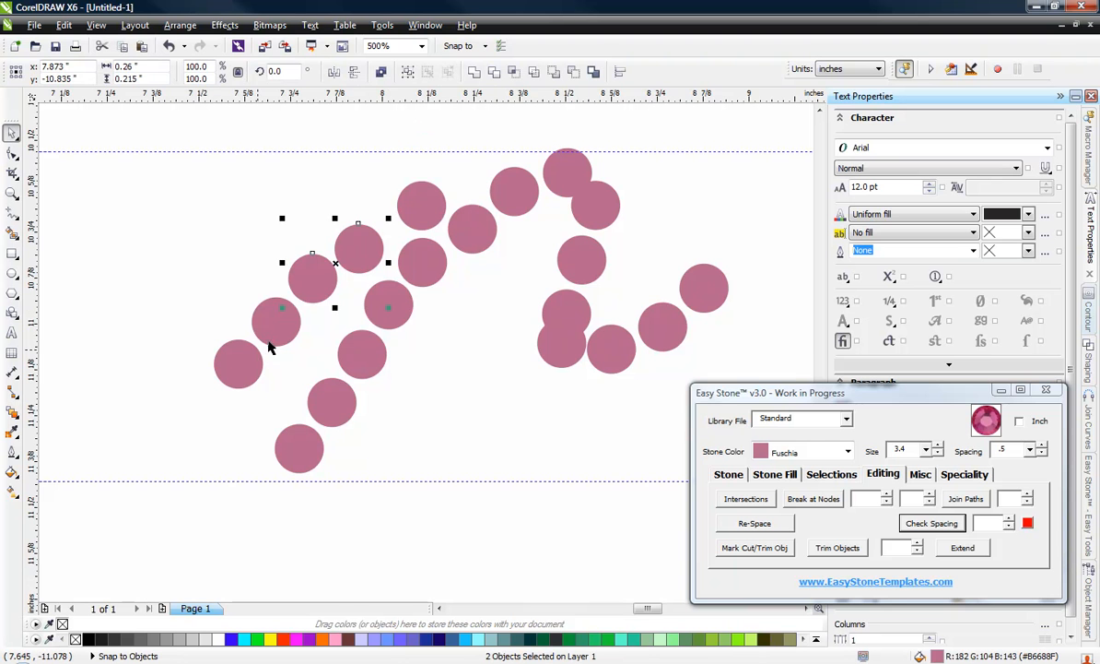
pyautogui.keyDown('shift'); pyautogui.click(254, 321); pyautogui.keyUp('shift')
pyautogui.scroll(2, 389, 203)
pyautogui.scroll(1, 389, 203)
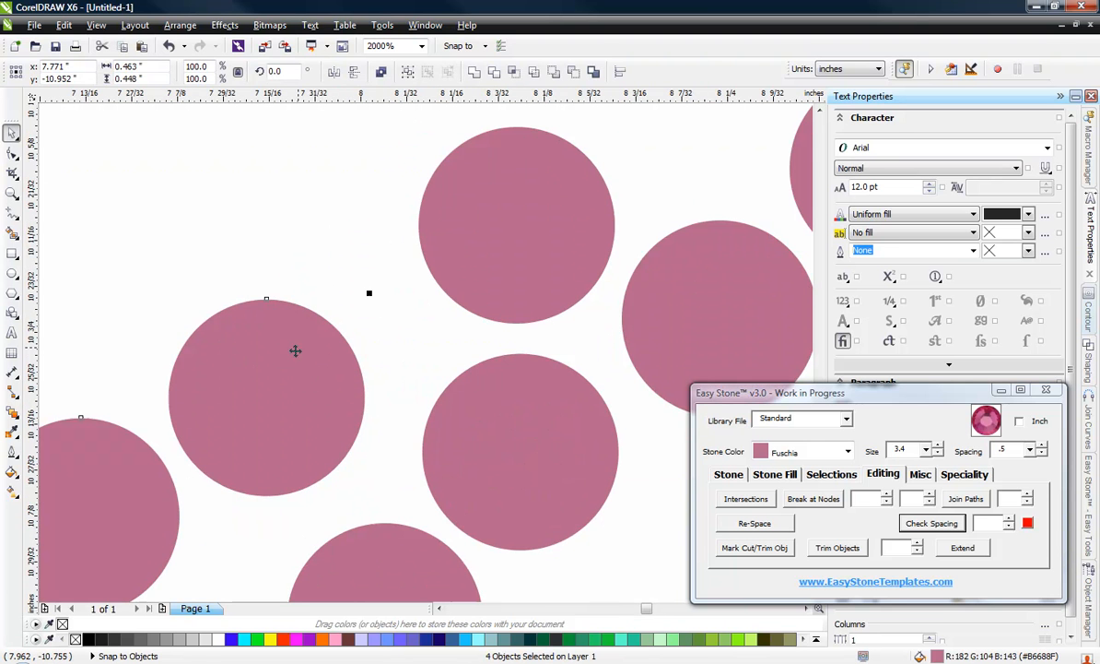
pyautogui.moveTo(286, 353); pyautogui.dragTo(329, 274)
pyautogui.scroll(-2, 408, 213)
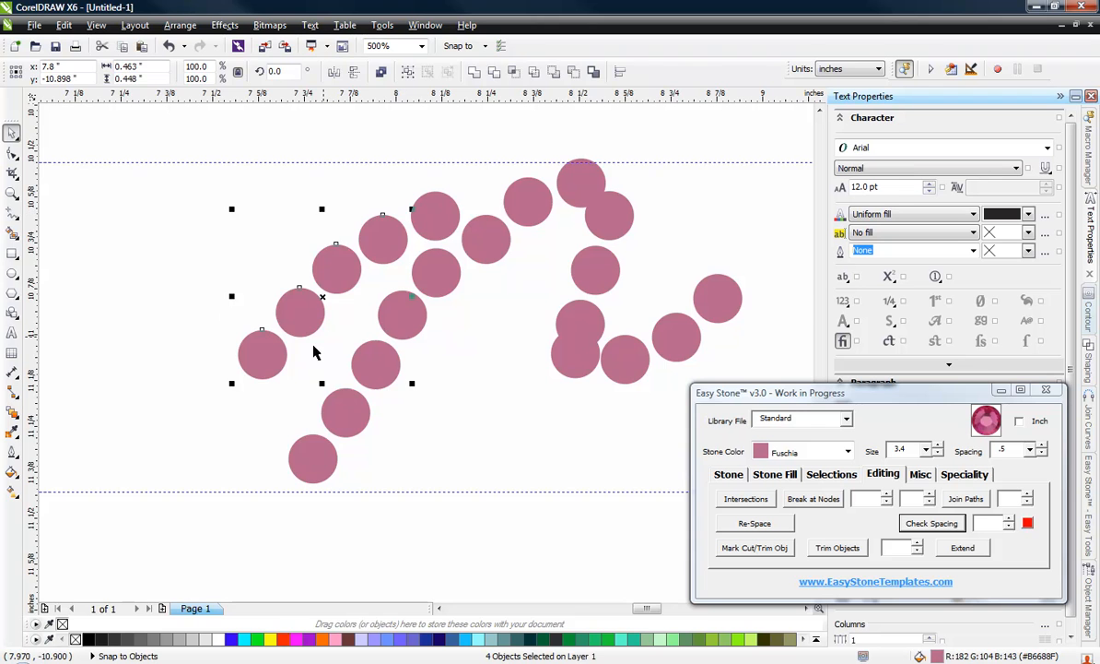
pyautogui.press('Escape')
# Step: Select the seven stones of the n's right leg and tail and move them down clear of the top stone
pyautogui.scroll(-4, 451, 304)
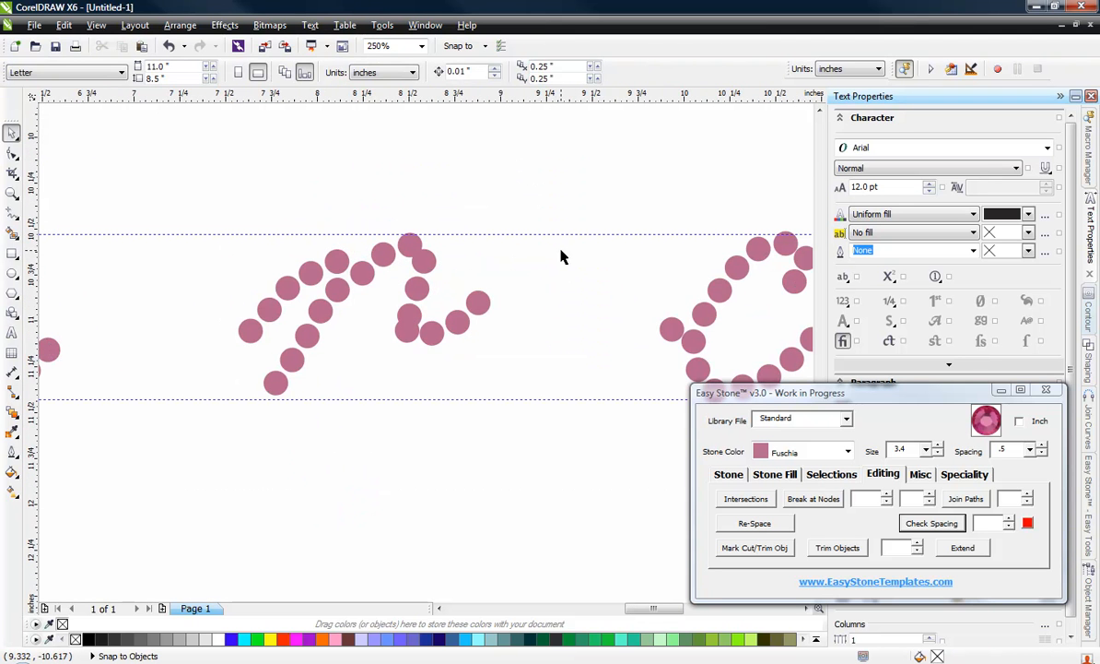
pyautogui.moveTo(408, 338); pyautogui.dragTo(386, 357)
pyautogui.scroll(2, 411, 273)
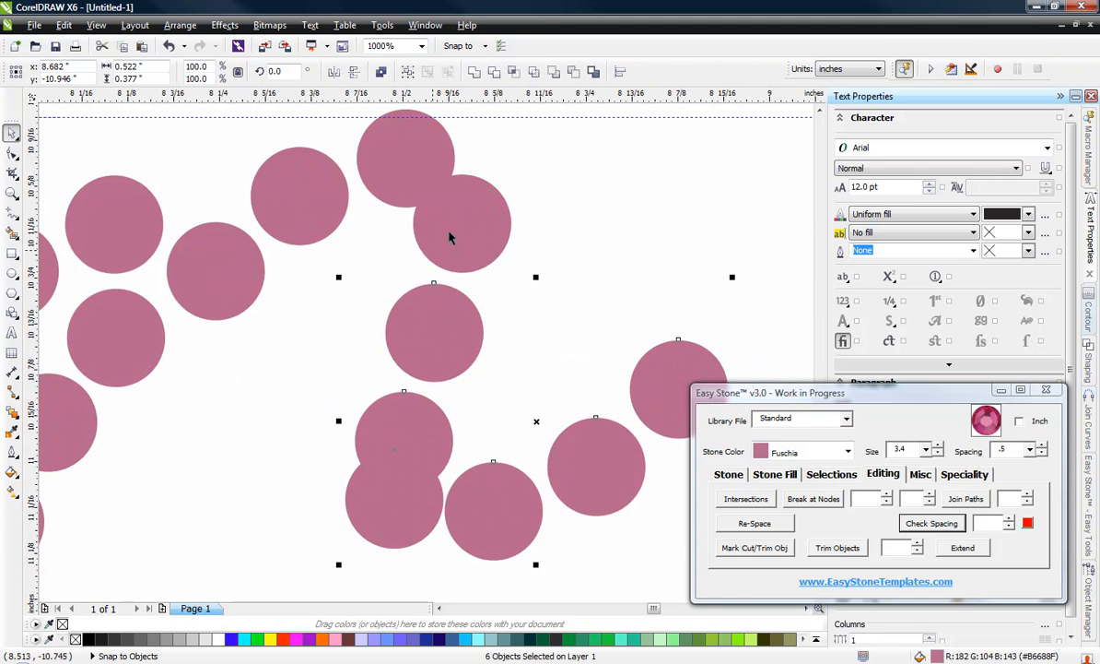
pyautogui.moveTo(469, 228); pyautogui.dragTo(467, 254)
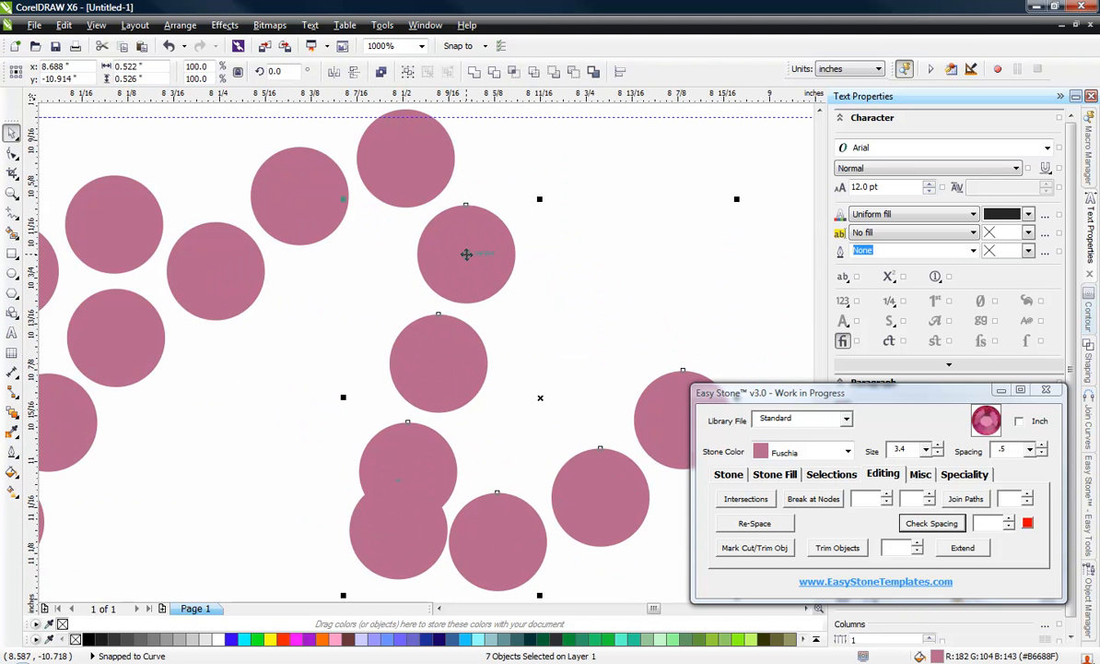
pyautogui.press('Escape')
# Step: Select the four stones of the n's bottom curve and tail and move them down to the lower guideline
pyautogui.scroll(-3, 371, 246)
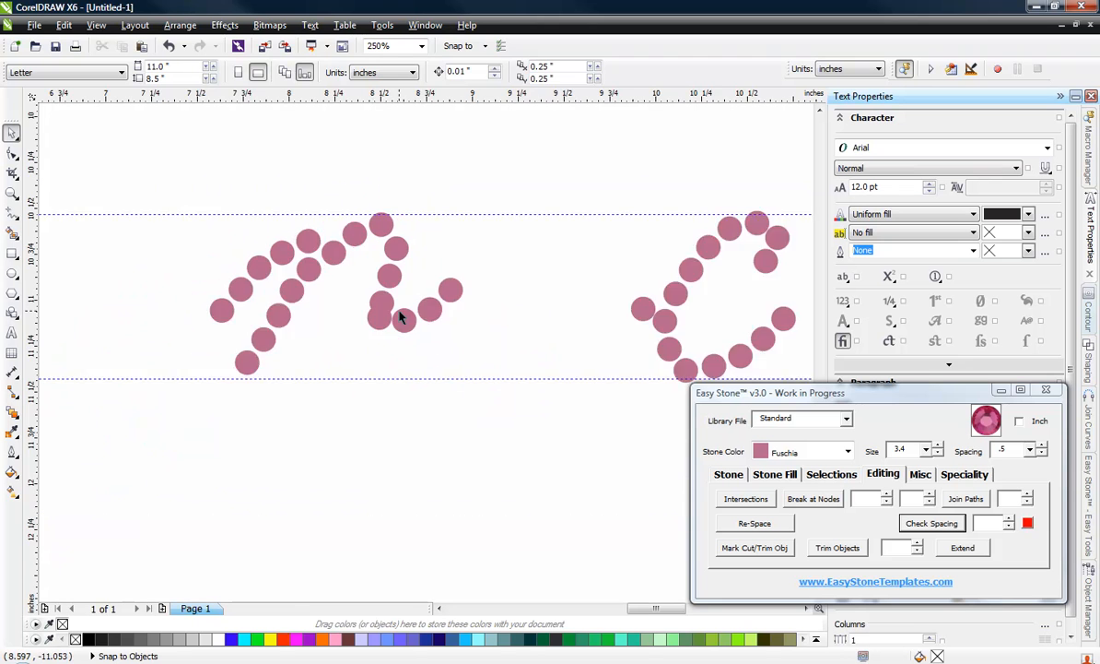
pyautogui.scroll(1, 380, 305)
pyautogui.click(368, 325)
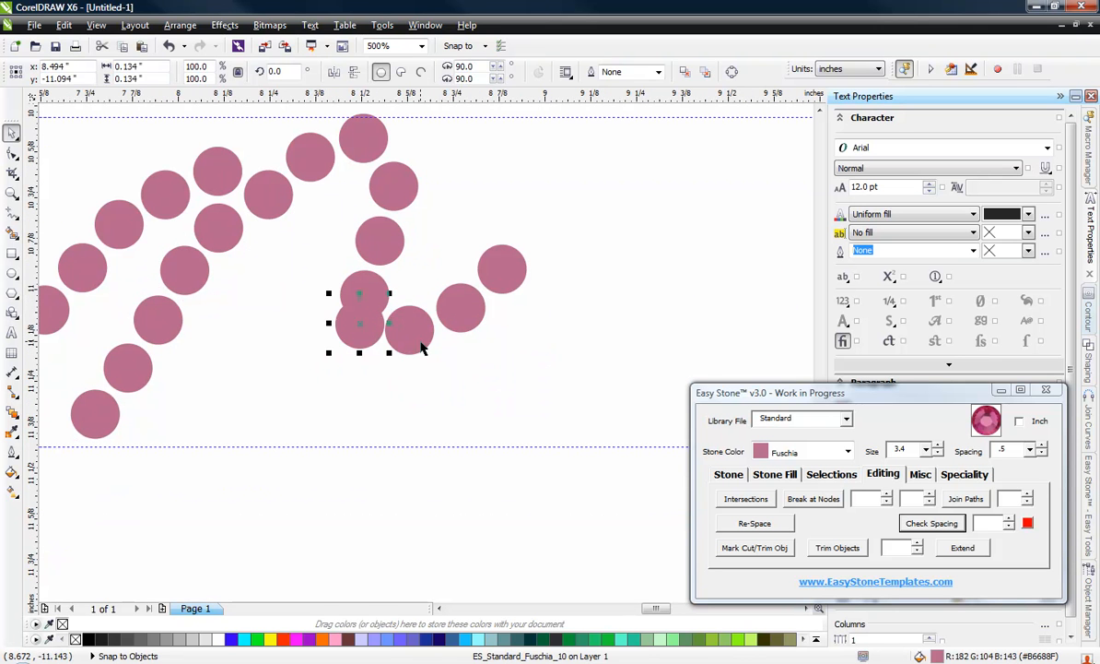
pyautogui.keyDown('shift'); pyautogui.click(421, 343); pyautogui.keyUp('shift')
pyautogui.keyDown('shift'); pyautogui.click(517, 273); pyautogui.keyUp('shift')
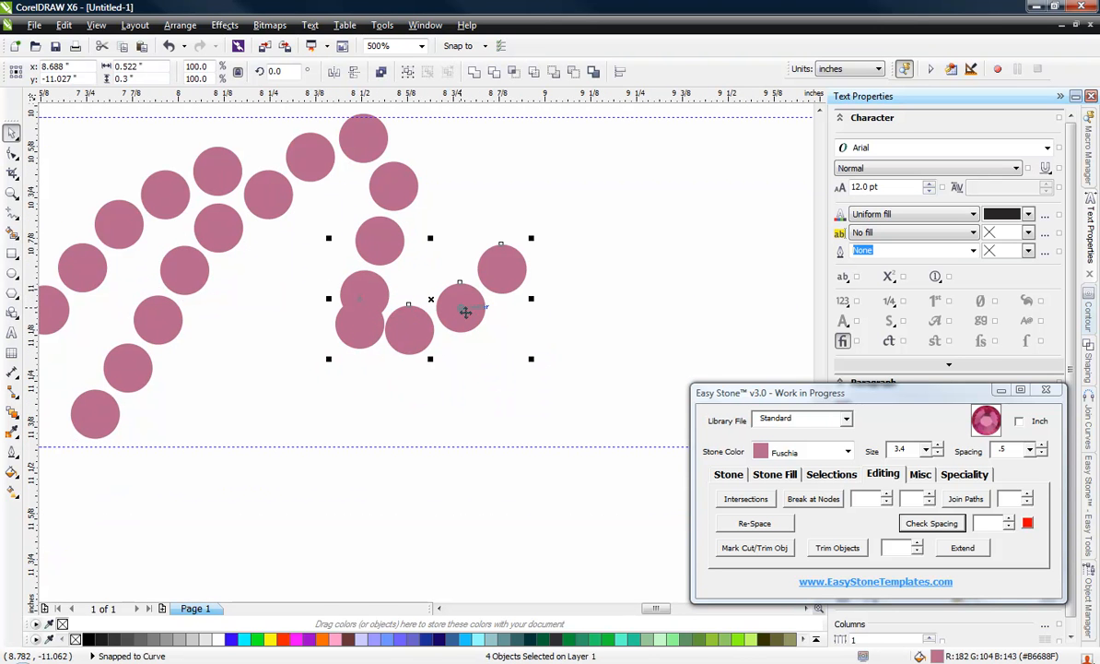
pyautogui.moveTo(465, 311); pyautogui.dragTo(454, 402)
pyautogui.click(373, 521)
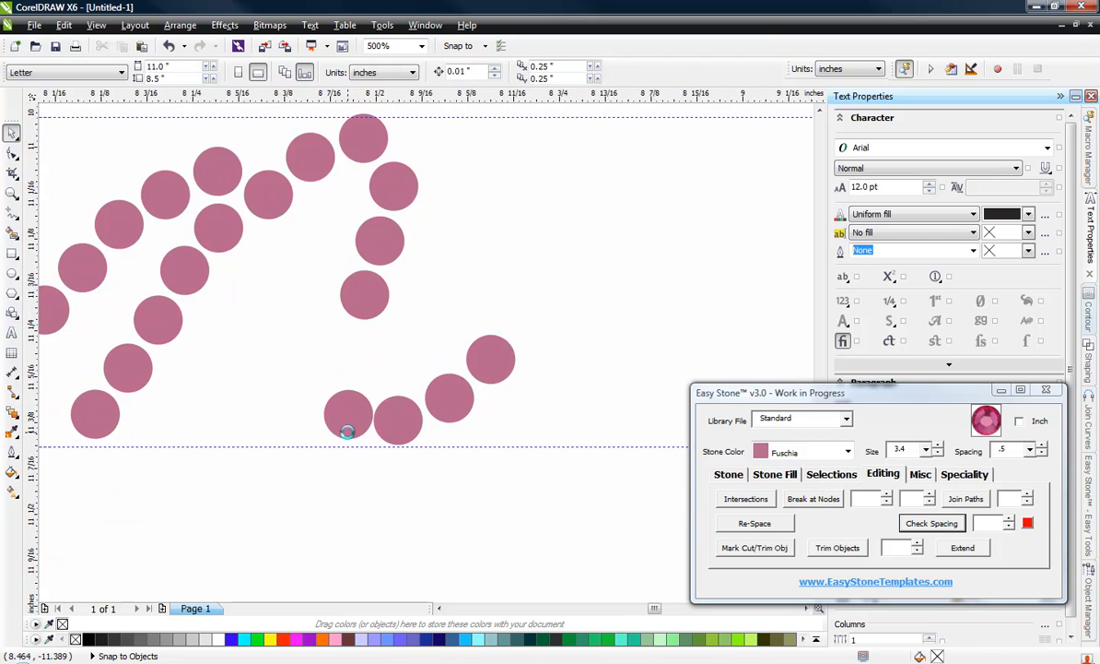
# Step: Move the first stone of the n's bottom curve slightly up toward the right leg
pyautogui.scroll(2, 347, 432)
pyautogui.moveTo(348, 420); pyautogui.dragTo(340, 360)
pyautogui.scroll(-2, 398, 428)
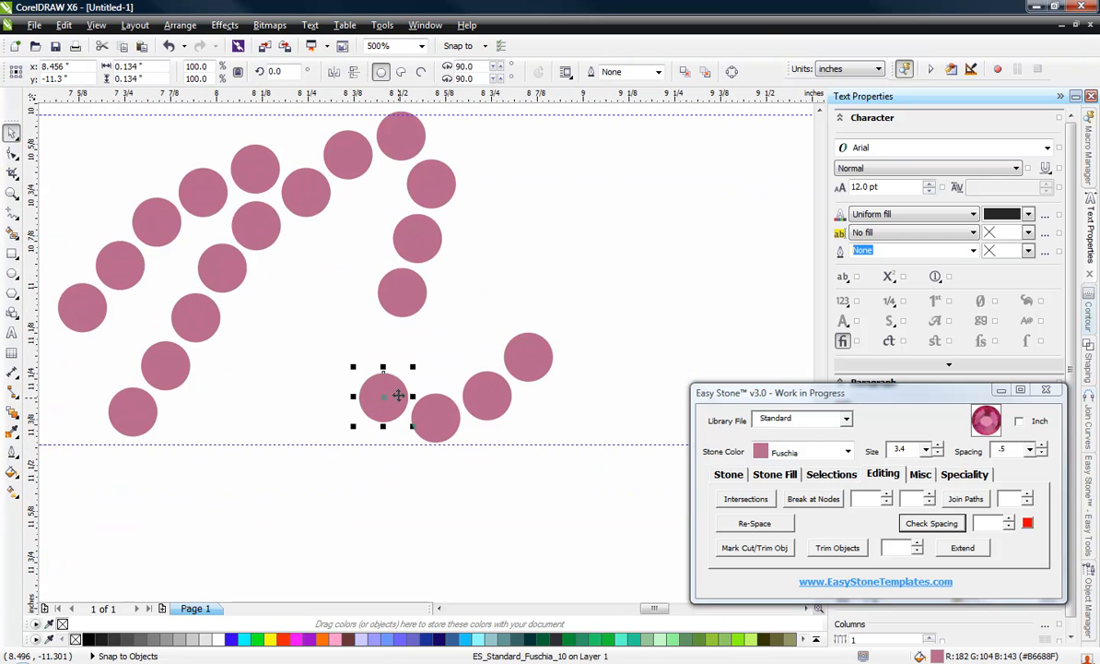
# Step: Duplicate the first stone of the n's bottom curve into the gap above it and even out the spacing of both stones
pyautogui.scroll(1, 391, 381)
pyautogui.moveTo(388, 387); pyautogui.dragTo(392, 305)
pyautogui.moveTo(389, 389); pyautogui.dragTo(387, 400)
pyautogui.moveTo(380, 305); pyautogui.dragTo(378, 311)
pyautogui.scroll(1, 383, 310)
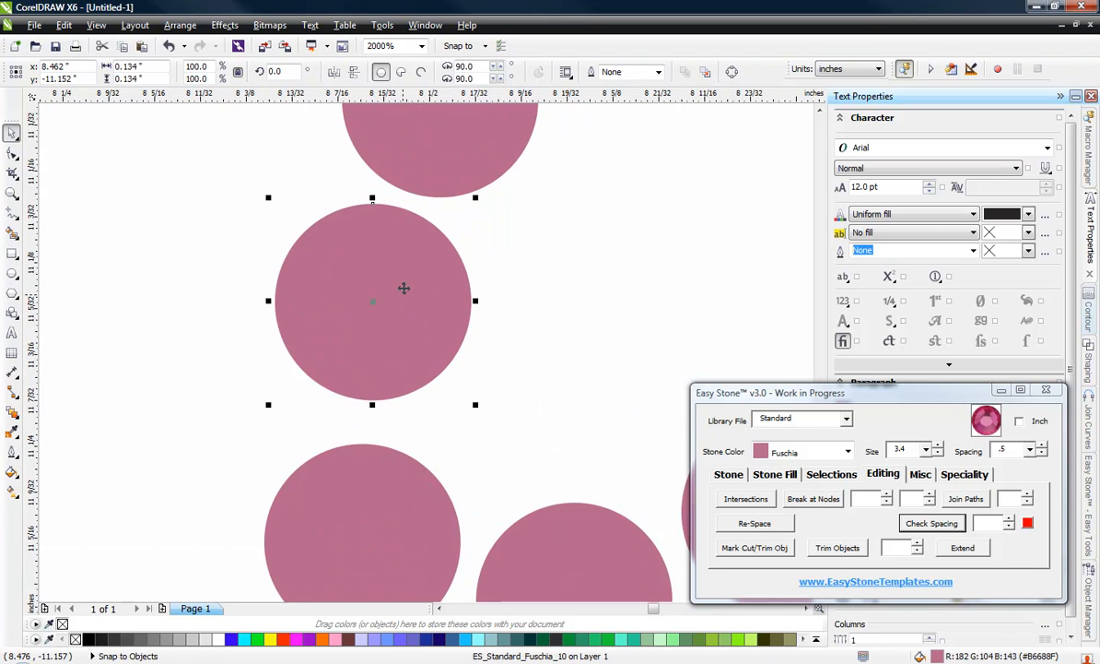
pyautogui.moveTo(407, 268); pyautogui.dragTo(400, 281)
pyautogui.scroll(-2, 418, 306)
pyautogui.click(547, 307)
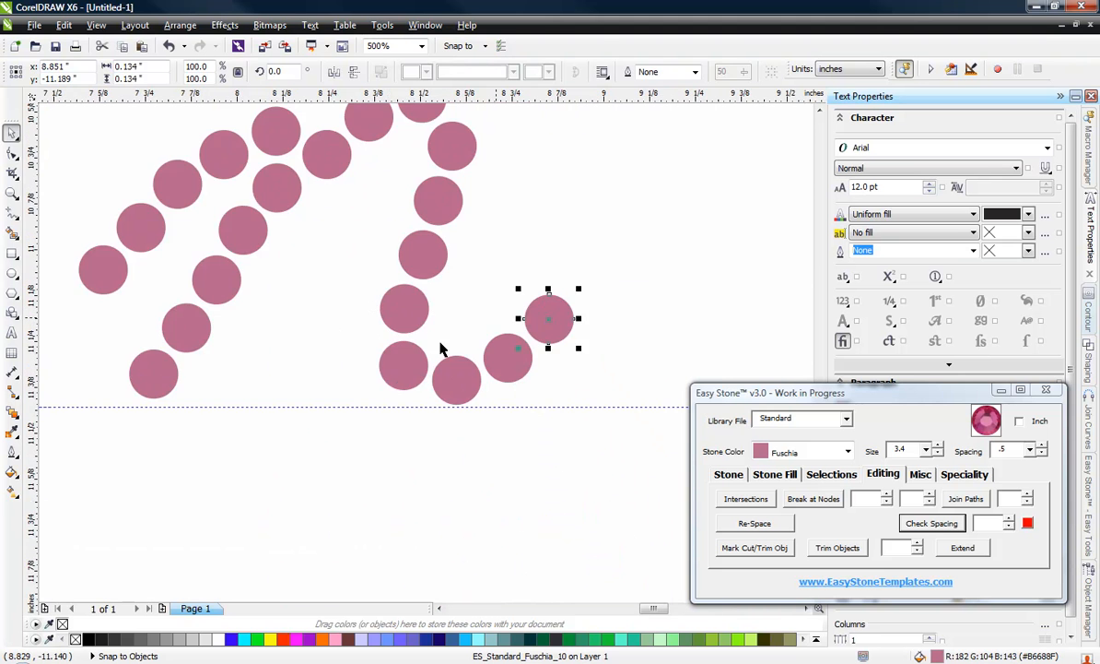
# Step: Move the last two stones of the c's upper hook slightly down to even out their spacing
pyautogui.scroll(-1, 403, 388)
pyautogui.click(410, 412)
pyautogui.scroll(-1, 375, 391)
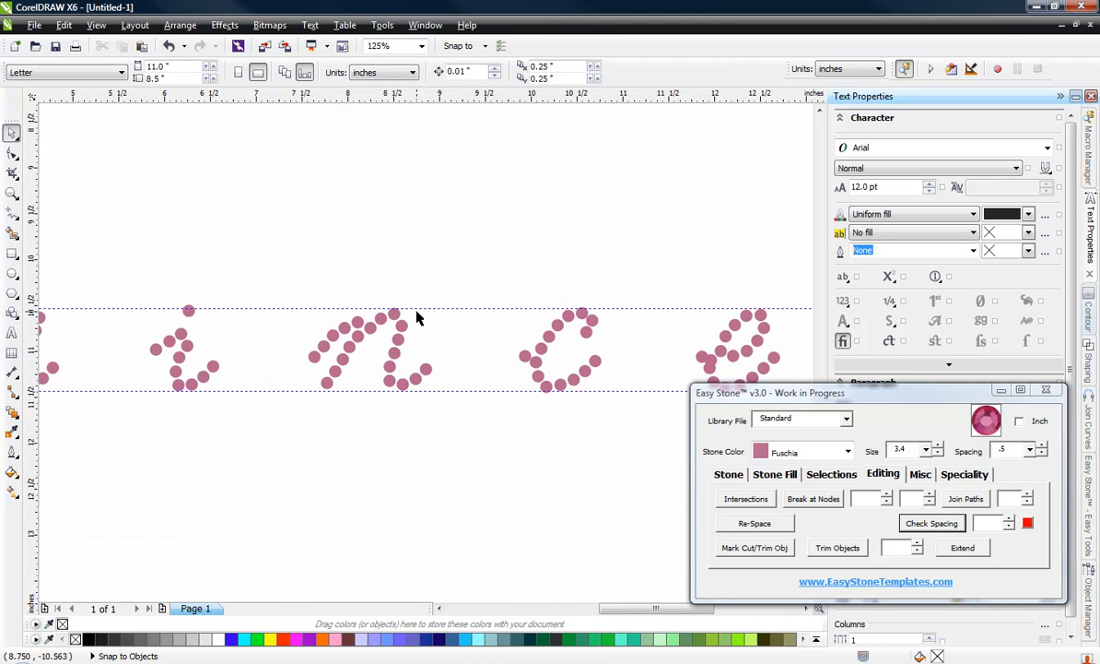
pyautogui.scroll(2, 588, 360)
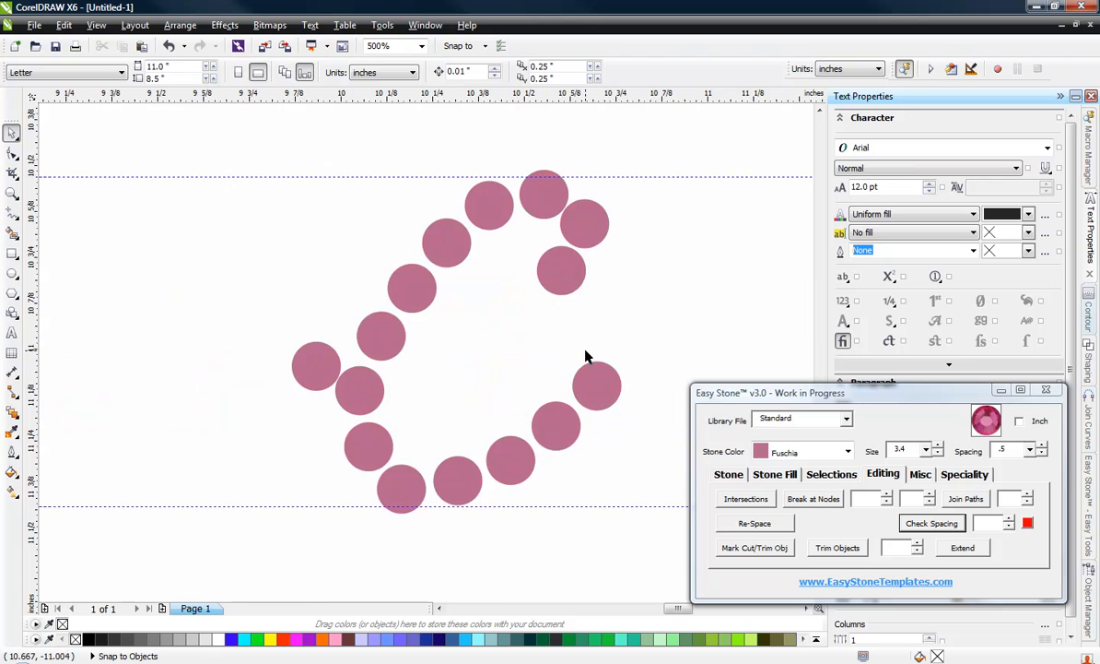
pyautogui.scroll(1, 579, 276)
pyautogui.moveTo(578, 276); pyautogui.dragTo(583, 296)
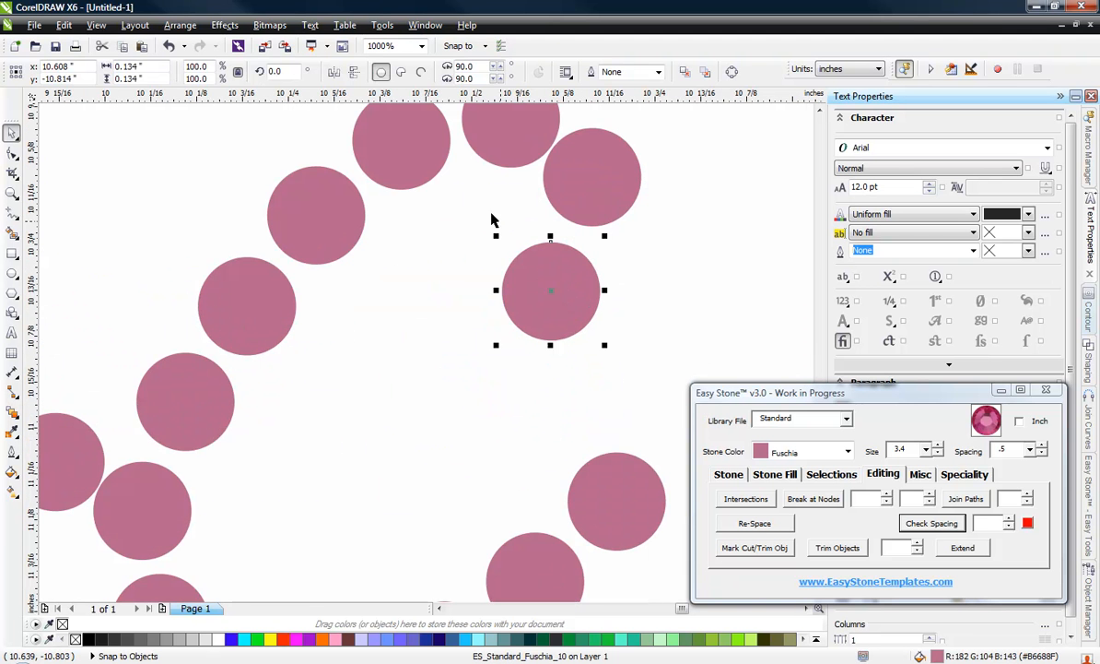
pyautogui.moveTo(620, 158); pyautogui.dragTo(597, 170)
pyautogui.scroll(-1, 531, 238)
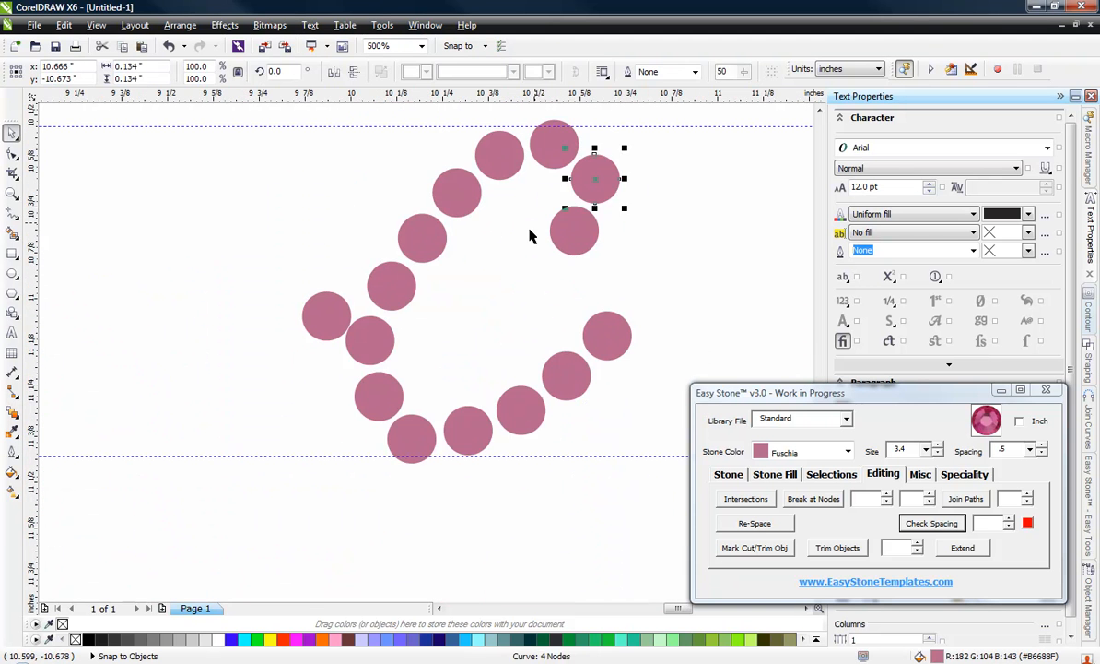
# Step: Delete the lead-in stone that sticks out to the left of the letter c
pyautogui.click(392, 311)
pyautogui.scroll(1, 324, 339)
pyautogui.moveTo(323, 339); pyautogui.dragTo(308, 413)
pyautogui.press('Delete')
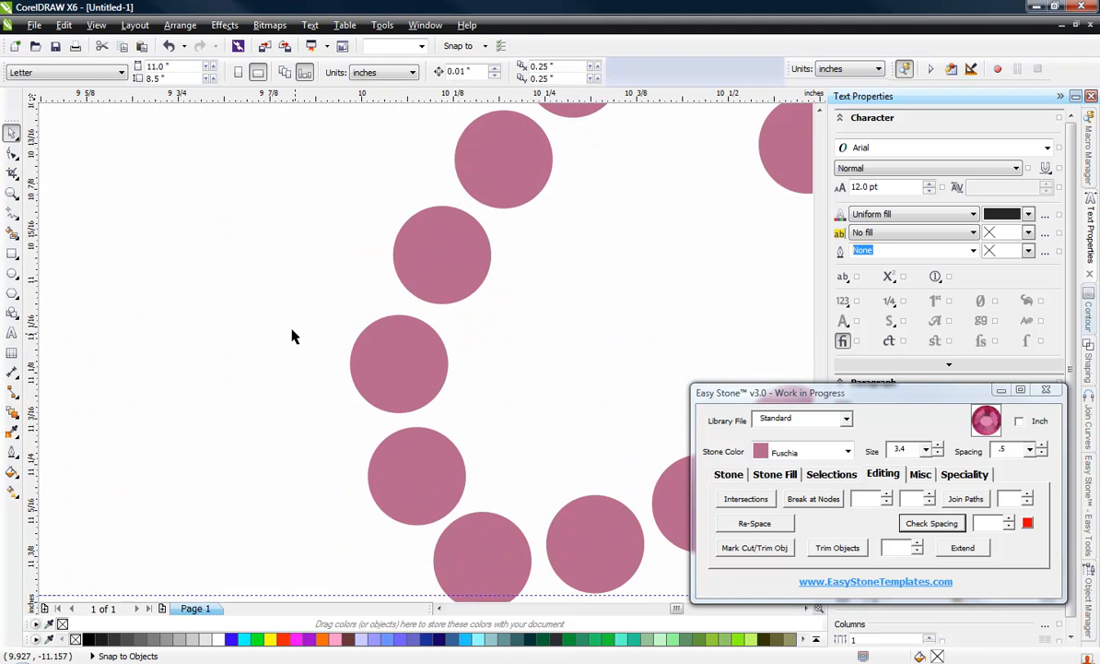
# Step: Move the left-side stone of the e above the overlapping cluster up and left, away from the start of the loop
pyautogui.scroll(-2, 293, 334)
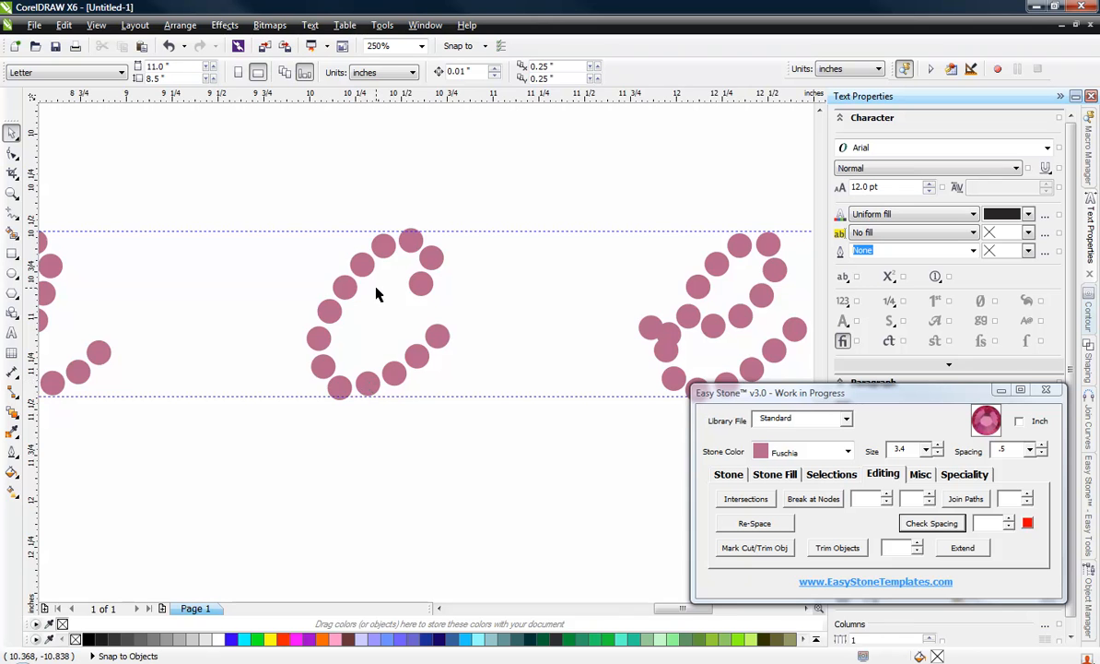
pyautogui.scroll(-1, 378, 292)
pyautogui.scroll(1, 634, 312)
pyautogui.scroll(1, 450, 308)
pyautogui.scroll(1, 449, 309)
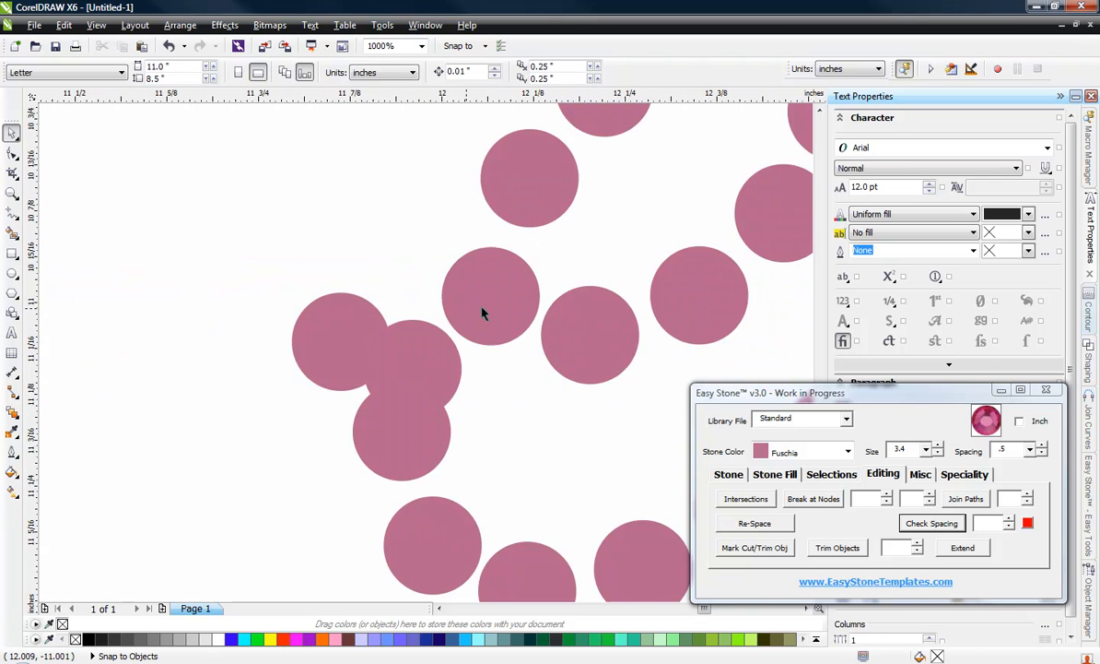
pyautogui.click(492, 286)
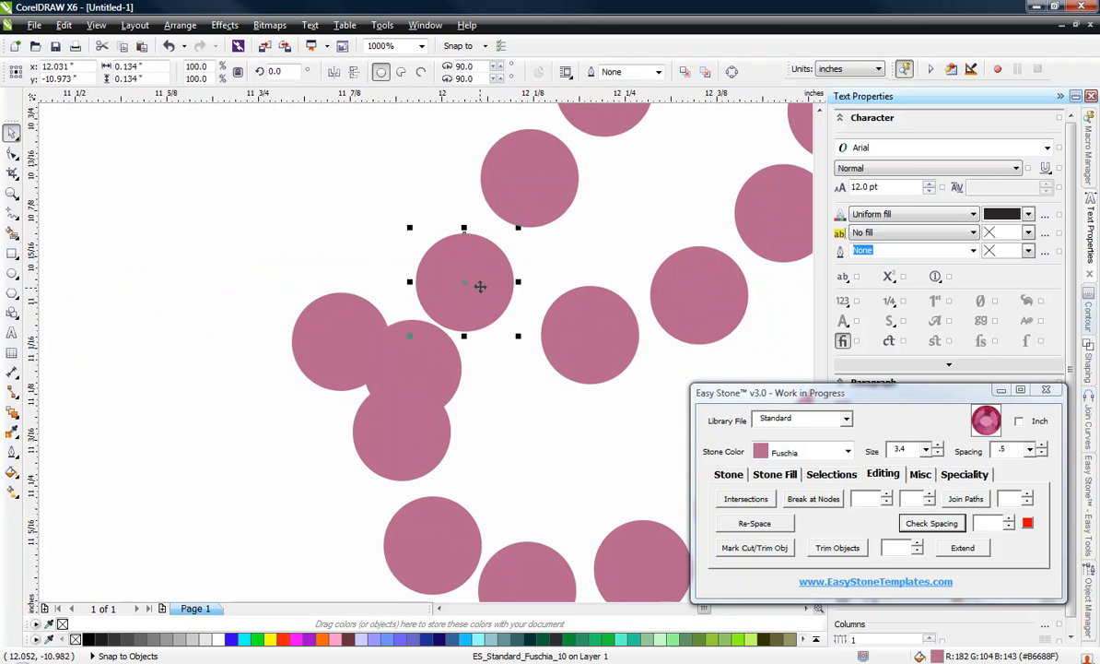
pyautogui.moveTo(479, 288); pyautogui.dragTo(482, 281)
# Step: Delete the lead-in stone of the e and the overlapping stone beside it
pyautogui.click(430, 373)
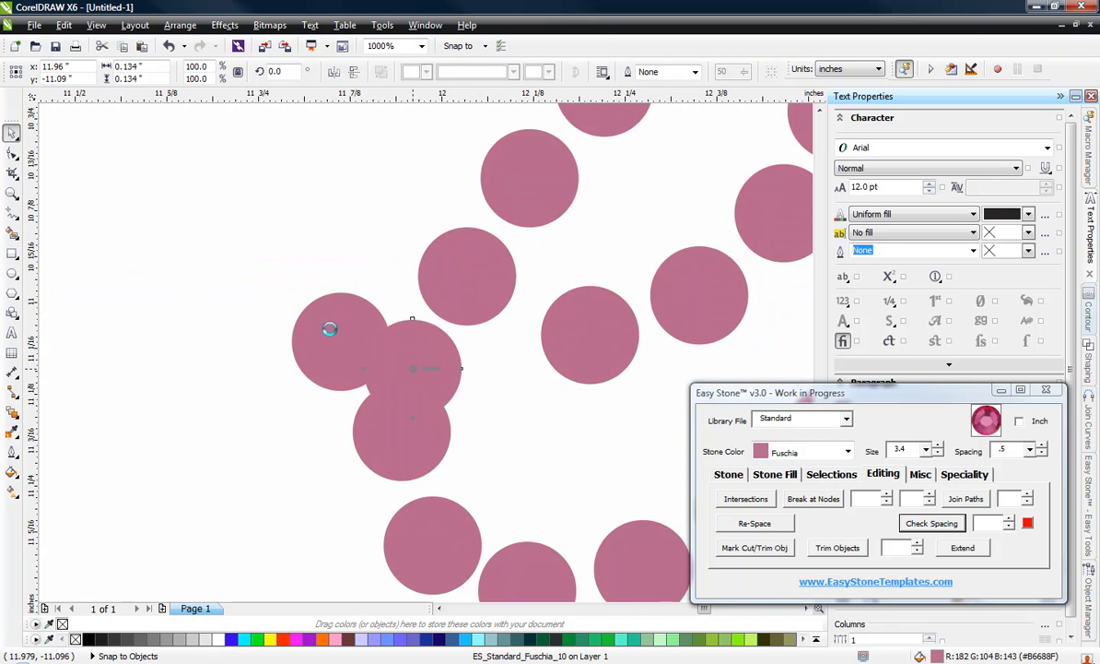
pyautogui.press('Delete')
pyautogui.click(344, 336)
pyautogui.press('Delete')
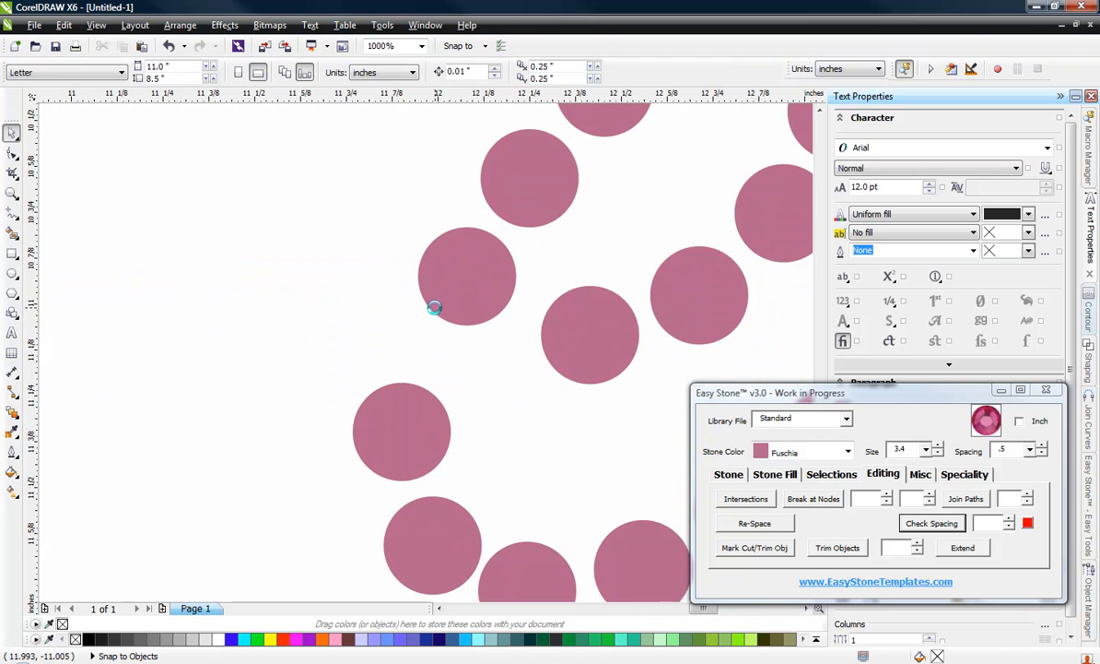
pyautogui.scroll(-2, 440, 311)
# Step: Move the three stones of the e's lower-left curve one by one to close the gap and space them evenly
pyautogui.scroll(1, 446, 299)
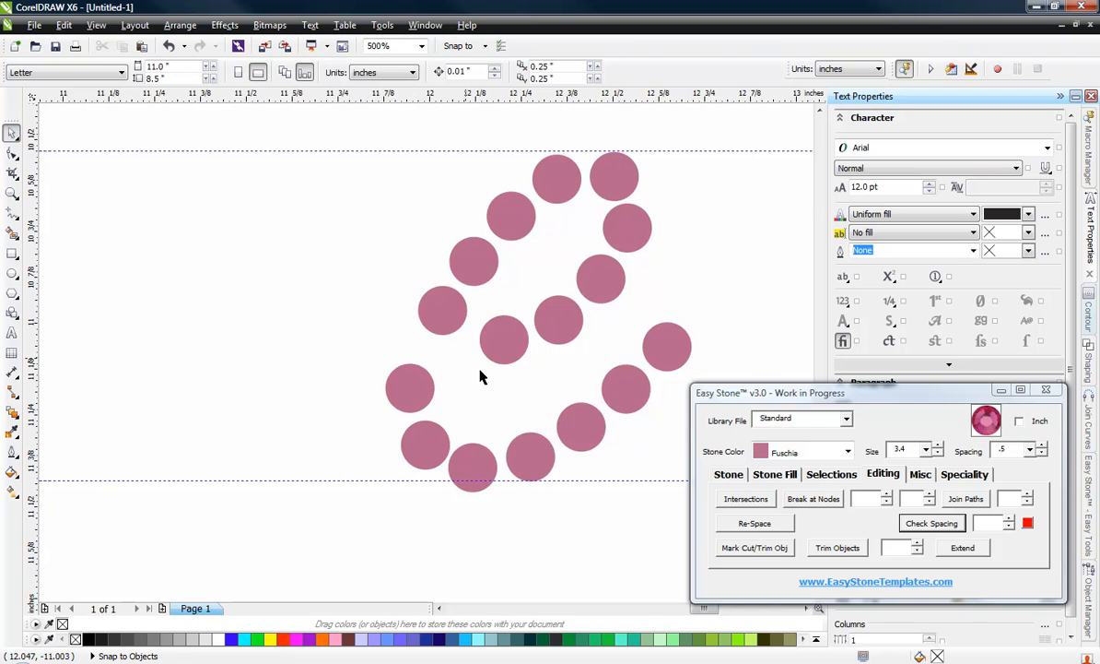
pyautogui.scroll(1, 481, 376)
pyautogui.moveTo(411, 393); pyautogui.dragTo(429, 341)
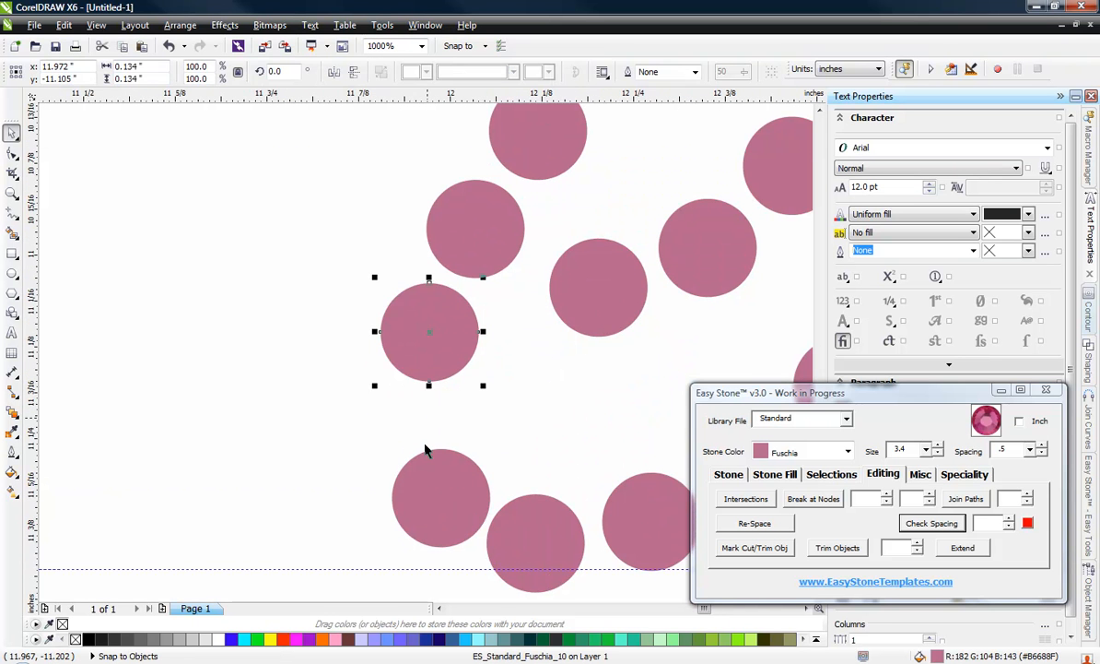
pyautogui.moveTo(422, 456)
pyautogui.mouseDown()
pyautogui.moveTo(411, 457)
pyautogui.moveTo(423, 426)
pyautogui.moveTo(417, 436)
pyautogui.mouseUp()
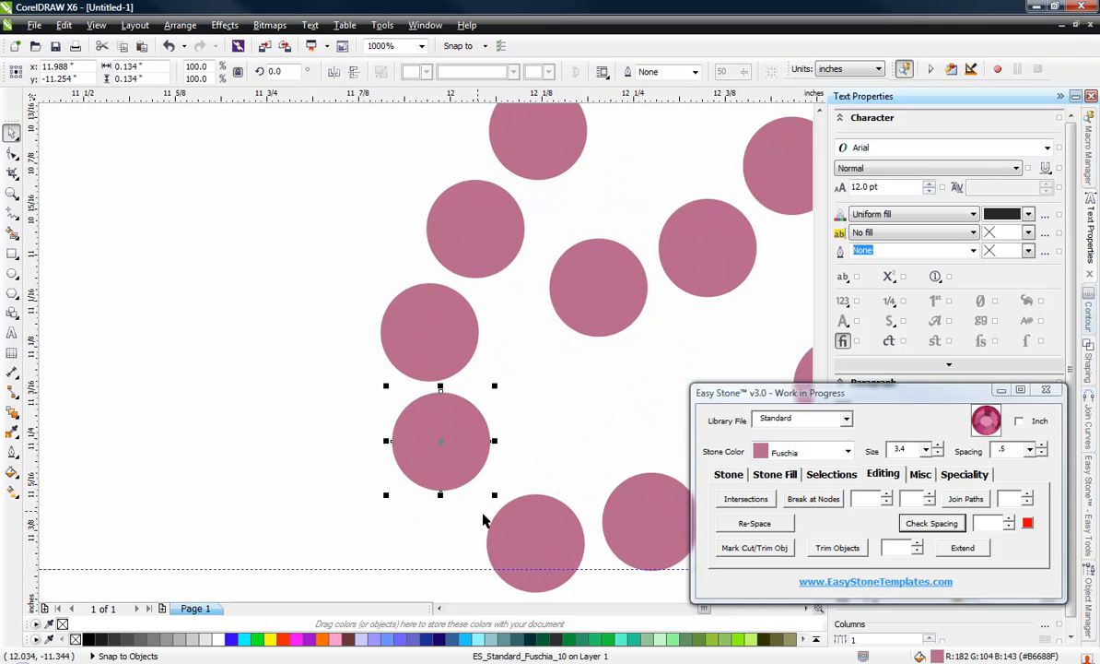
pyautogui.moveTo(516, 533); pyautogui.dragTo(491, 525)
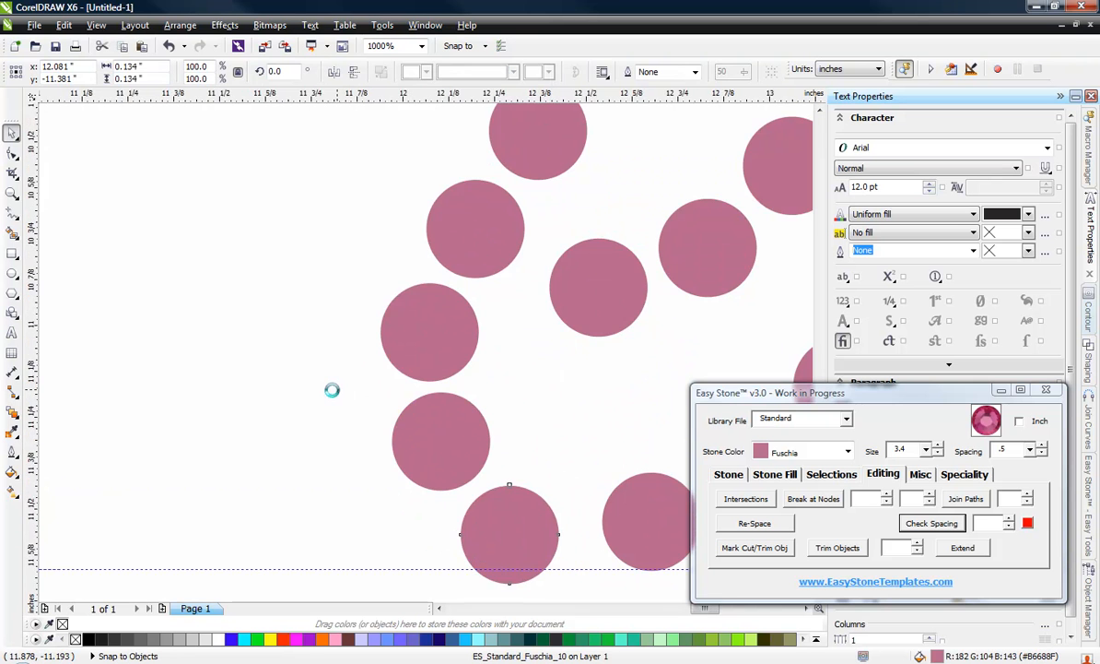
# Step: Select the four stones of the e's tail and move them left and down, next to the lowest curve stone
pyautogui.scroll(-2, 334, 388)
pyautogui.scroll(2, 383, 425)
pyautogui.scroll(-1, 516, 417)
pyautogui.click(490, 402)
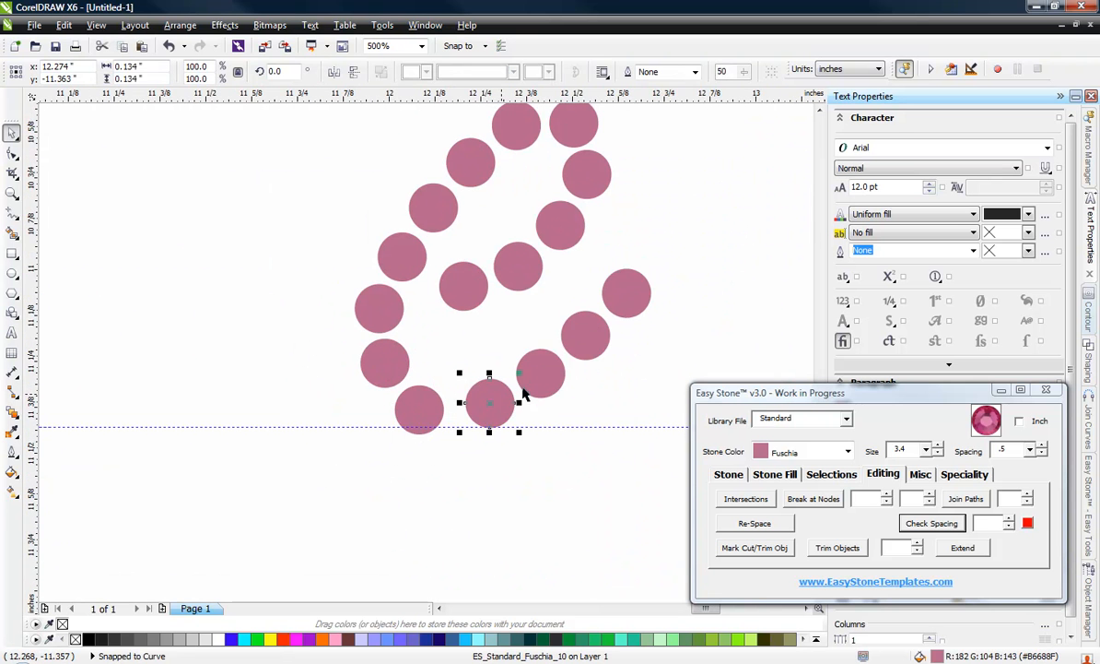
pyautogui.keyDown('shift'); pyautogui.click(539, 376); pyautogui.keyUp('shift')
pyautogui.keyDown('shift'); pyautogui.click(588, 334); pyautogui.keyUp('shift')
pyautogui.keyDown('shift'); pyautogui.click(620, 311); pyautogui.keyUp('shift')
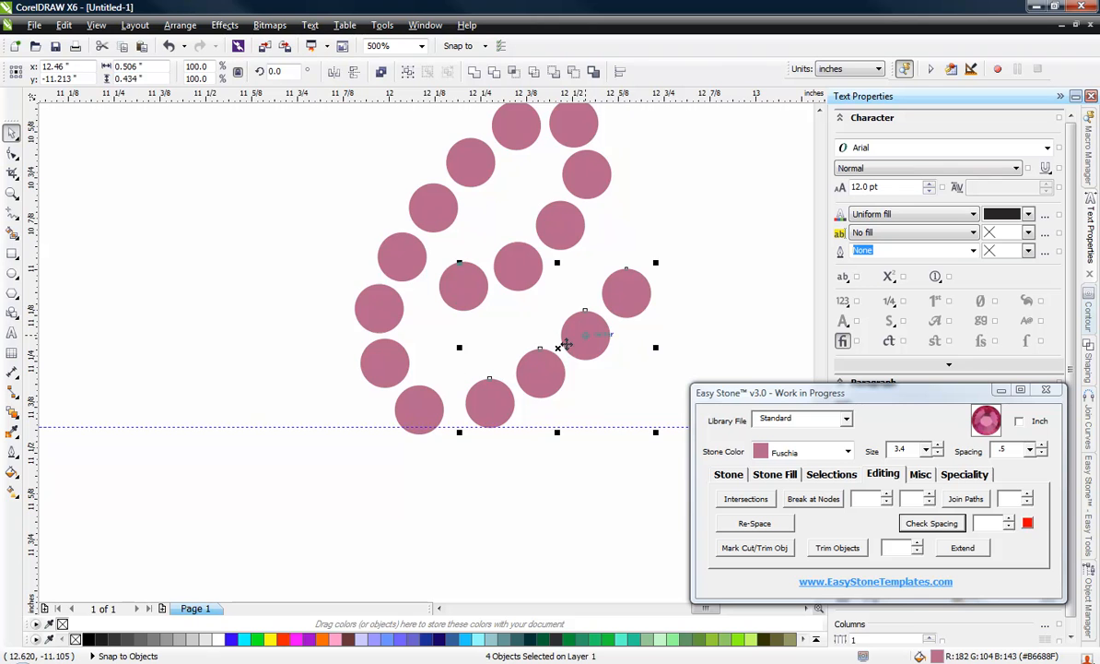
pyautogui.scroll(2, 488, 401)
pyautogui.moveTo(492, 395); pyautogui.dragTo(462, 407)
pyautogui.press('Escape')
# Step: Move the last three stones of the e's tail individually, slightly right and down, to even out their spacing
pyautogui.moveTo(569, 383); pyautogui.dragTo(578, 399)
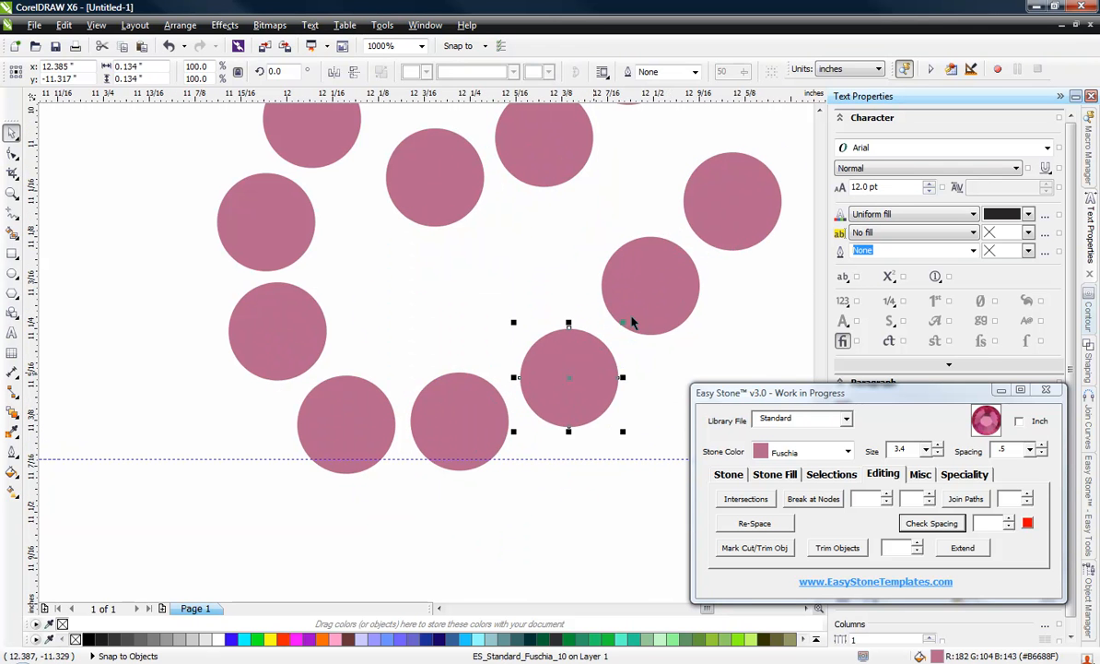
pyautogui.moveTo(652, 309); pyautogui.dragTo(659, 316)
pyautogui.moveTo(725, 197); pyautogui.dragTo(742, 212)
pyautogui.click(476, 230)
pyautogui.scroll(-2, 437, 261)
pyautogui.scroll(2, 439, 262)
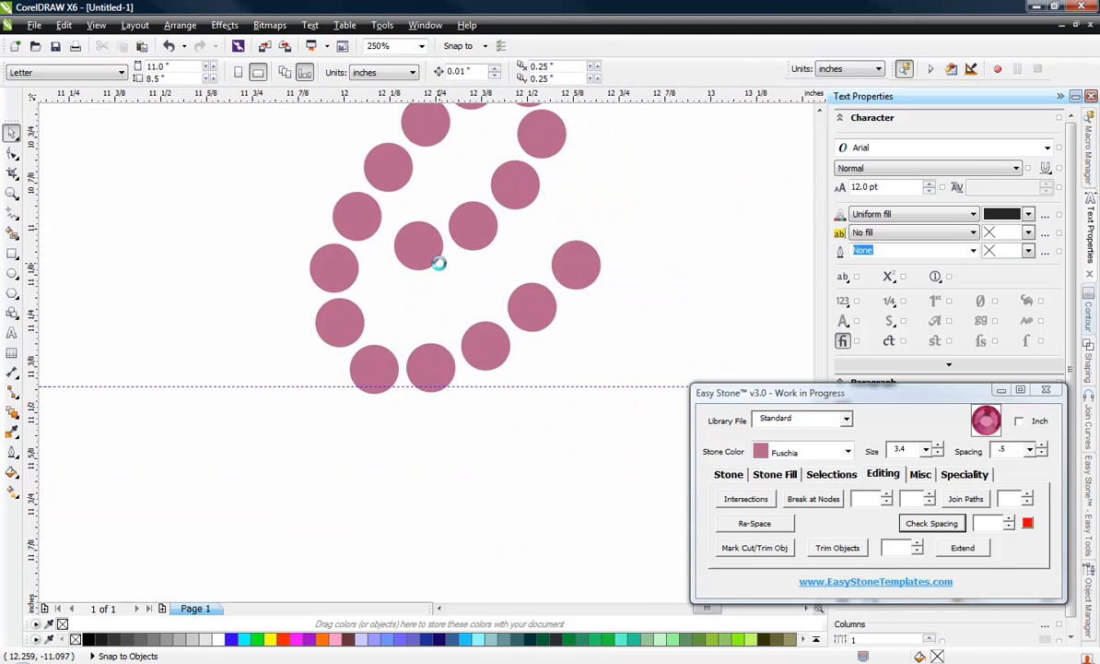
# Step: Reposition the two crossbar stones of the e so they sit evenly between the left curve and the loop
pyautogui.click(398, 207)
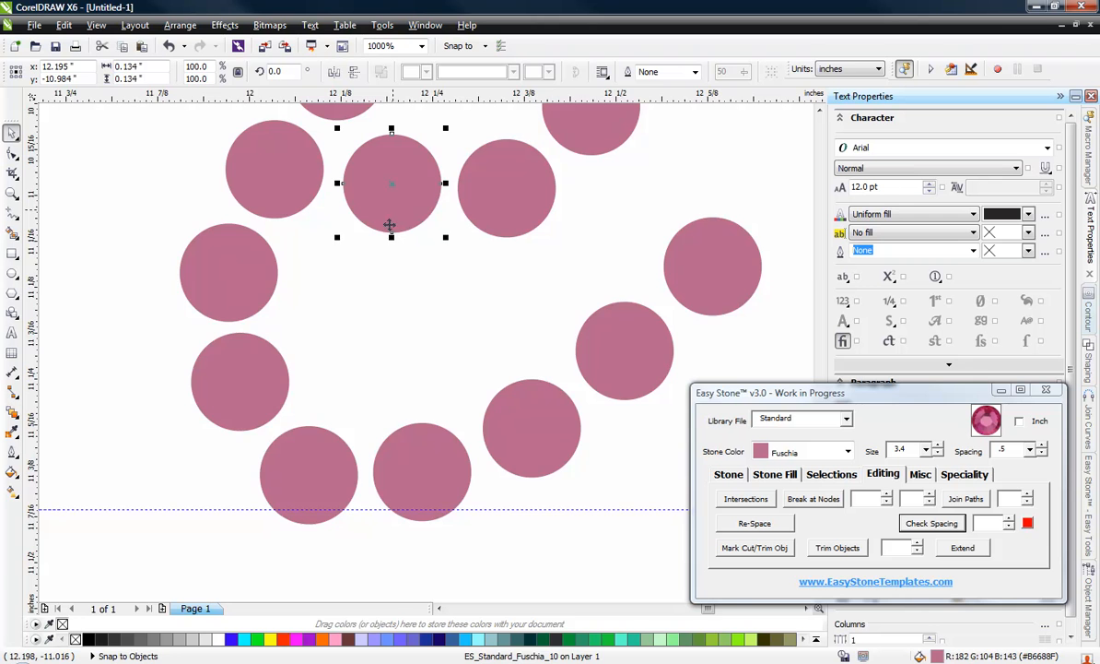
pyautogui.scroll(-2, 397, 287)
pyautogui.click(290, 136)
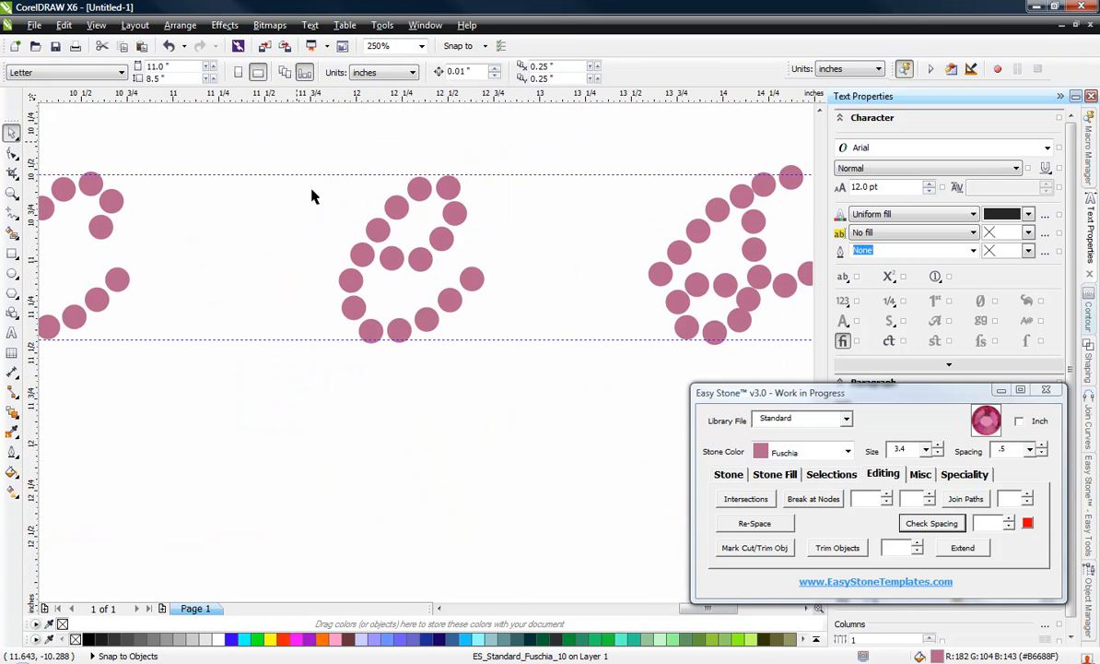
pyautogui.scroll(-2, 410, 350)
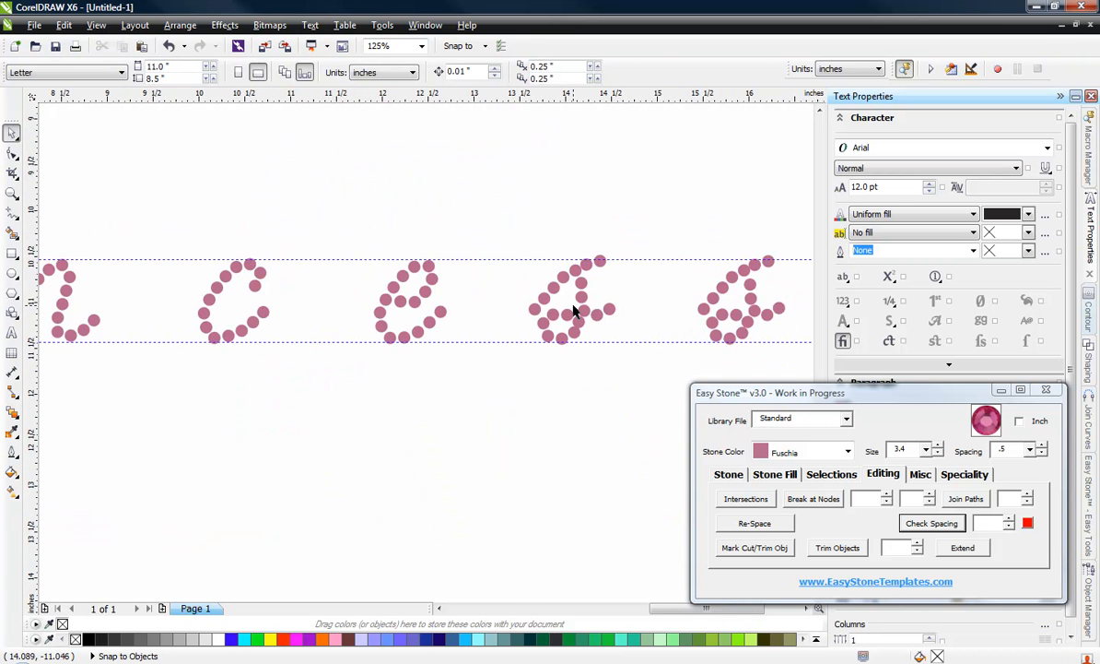
# Step: Nudge the two uppermost stones of the first s one by one to even out their spacing along the upper guideline
pyautogui.scroll(3, 572, 312)
pyautogui.scroll(-2, 573, 332)
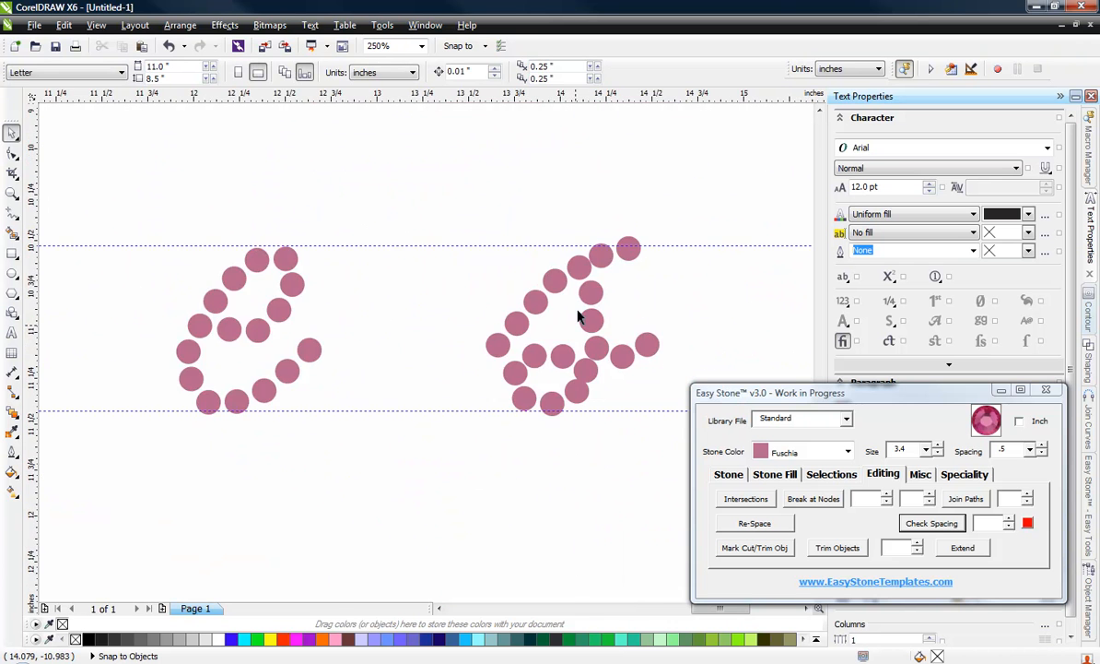
pyautogui.scroll(2, 601, 247)
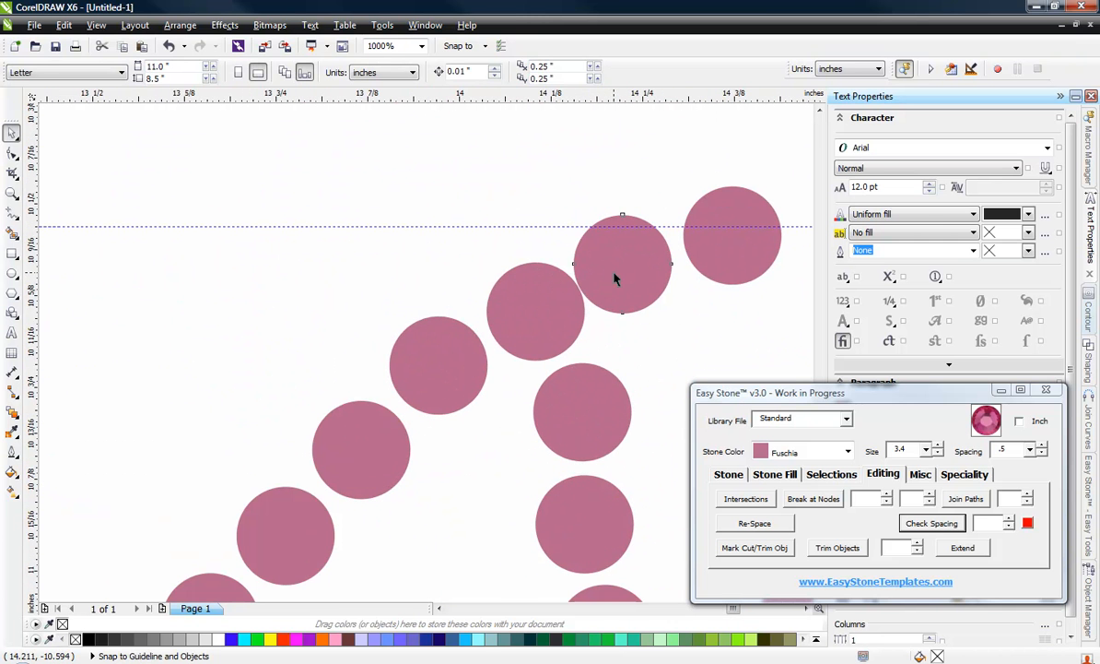
pyautogui.moveTo(615, 278)
pyautogui.mouseDown()
pyautogui.moveTo(614, 266)
pyautogui.moveTo(625, 269)
pyautogui.mouseUp()
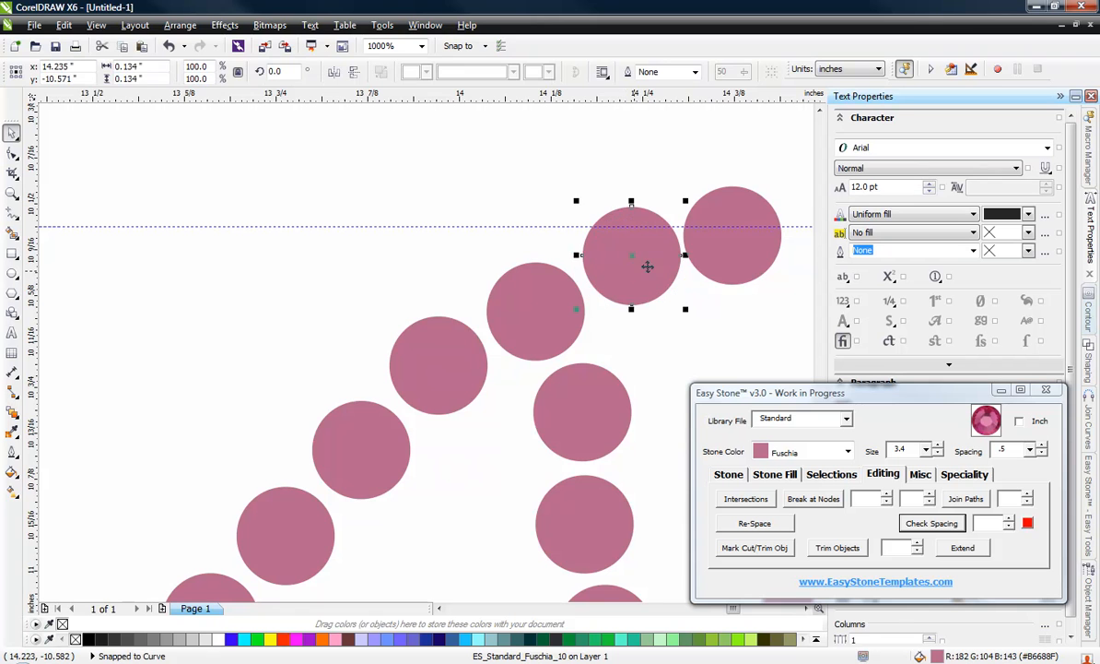
pyautogui.moveTo(730, 264); pyautogui.dragTo(732, 246)
pyautogui.scroll(-2, 427, 193)
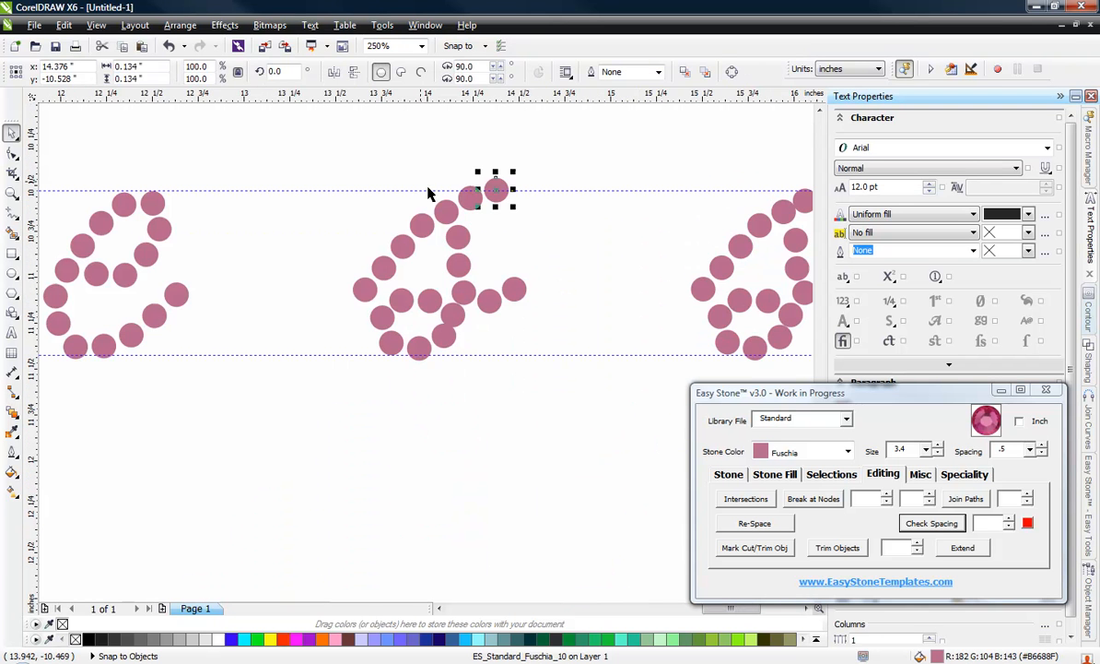
# Step: Move the two inner crossbar stones of the first s upward one by one, spacing them evenly toward the stem
pyautogui.click(387, 286)
pyautogui.scroll(2, 403, 289)
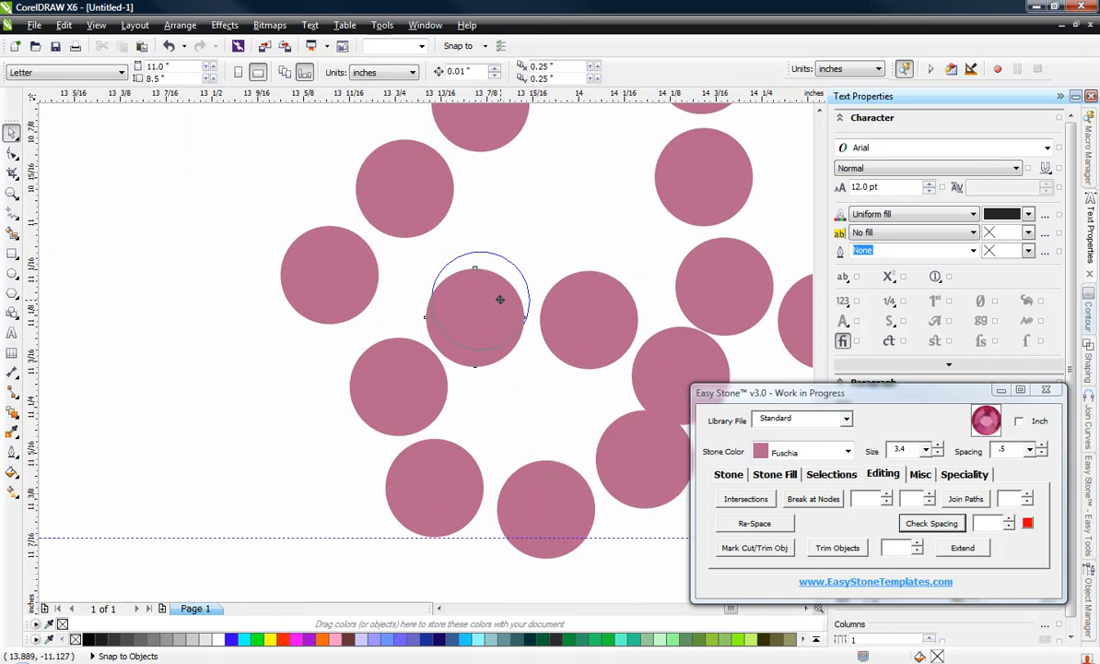
pyautogui.click(493, 299)
pyautogui.scroll(-2, 481, 301)
pyautogui.scroll(2, 532, 306)
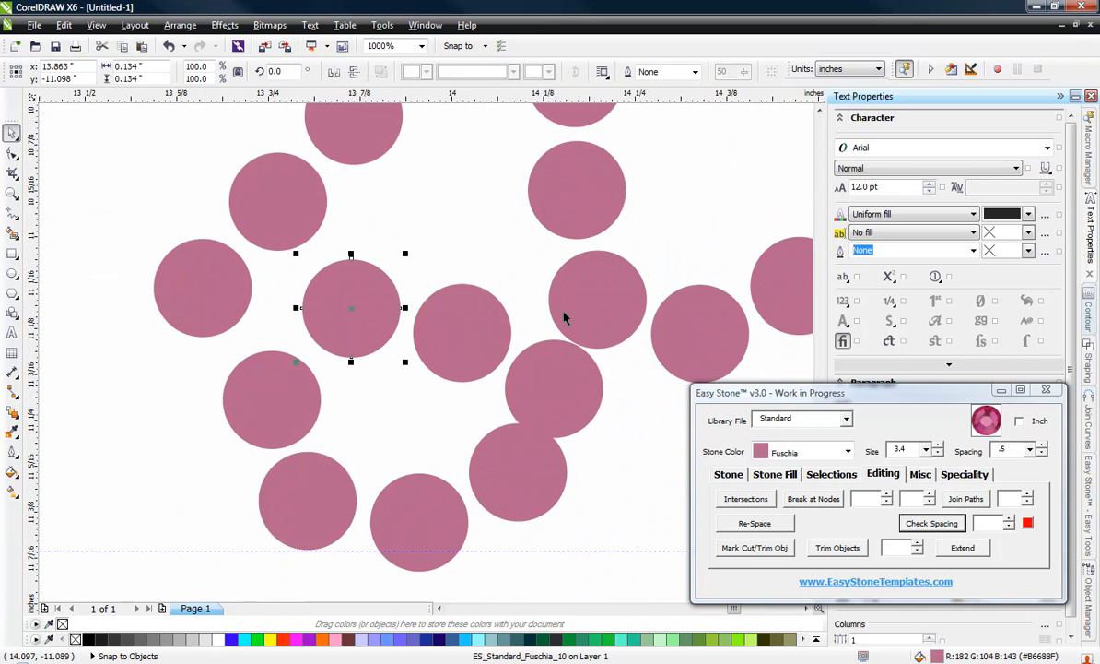
pyautogui.moveTo(493, 311); pyautogui.dragTo(503, 276)
# Step: Move the stones of the first s's lower-right curve down and outward individually to remove the overlap and even out the gaps
pyautogui.scroll(-1, 426, 304)
pyautogui.scroll(1, 483, 384)
pyautogui.moveTo(475, 392); pyautogui.dragTo(481, 415)
pyautogui.moveTo(493, 353); pyautogui.dragTo(512, 364)
pyautogui.moveTo(496, 425); pyautogui.dragTo(498, 433)
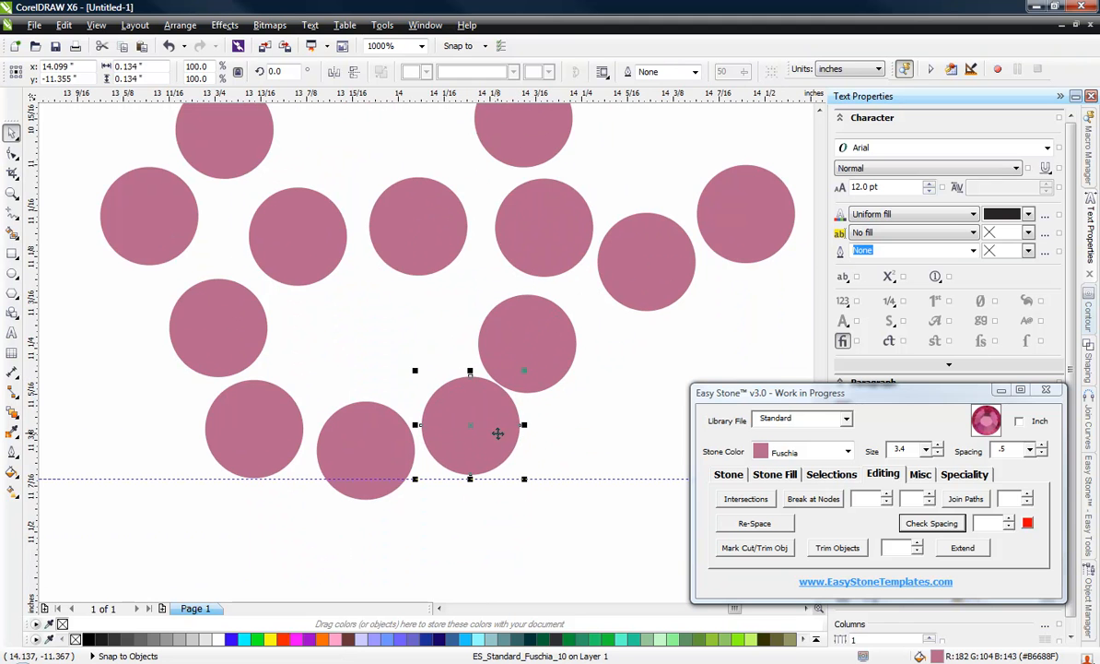
pyautogui.scroll(1, 532, 320)
pyautogui.moveTo(540, 321); pyautogui.dragTo(537, 367)
# Step: Nudge the first s's inner crossbar stones and its lower-left curve stone individually to even out their spacing
pyautogui.moveTo(282, 150); pyautogui.dragTo(286, 159)
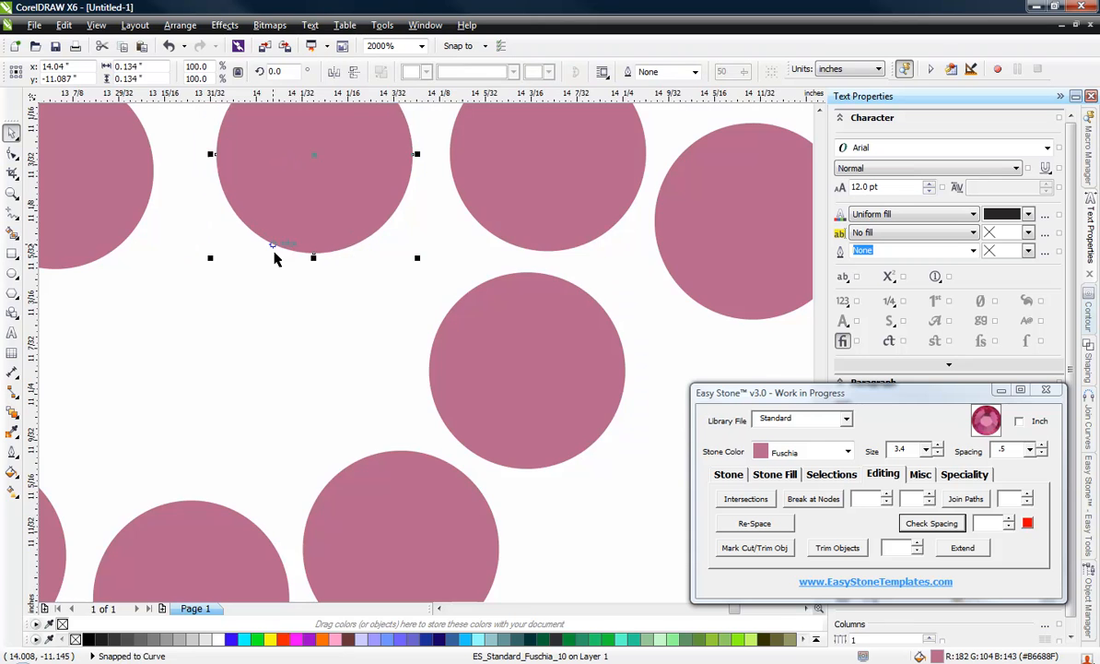
pyautogui.scroll(-1, 275, 255)
pyautogui.scroll(1, 74, 165)
pyautogui.moveTo(214, 242); pyautogui.dragTo(247, 254)
pyautogui.moveTo(145, 402); pyautogui.dragTo(173, 388)
pyautogui.scroll(-2, 257, 384)
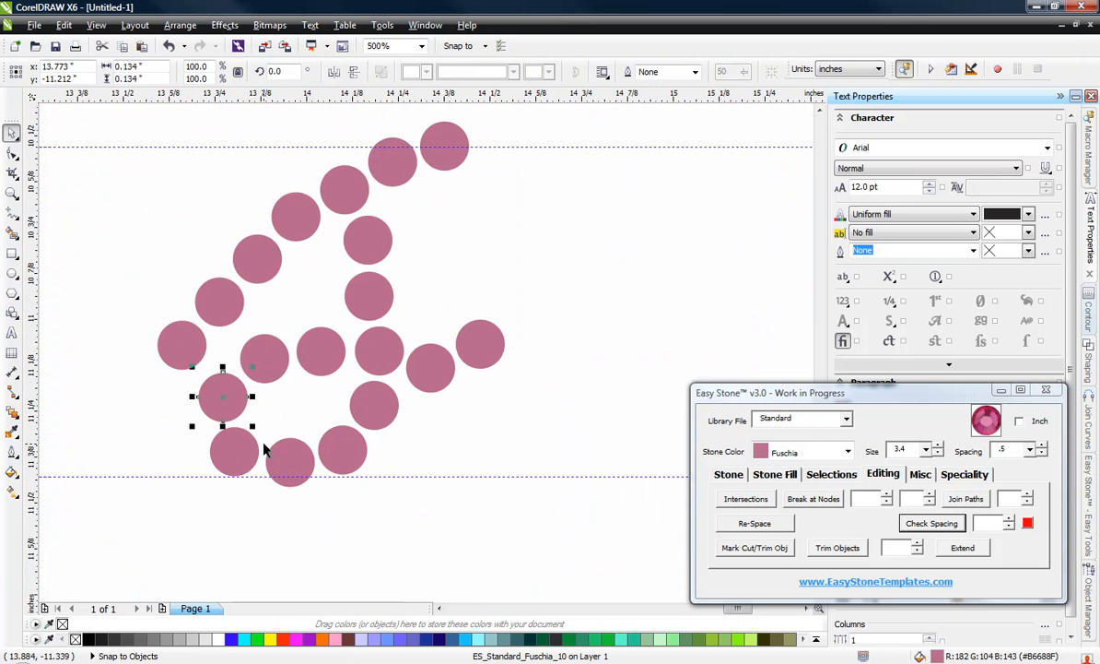
# Step: Select the two tail stones of the first s and move them together up and slightly right, away from the stem
pyautogui.click(262, 441)
pyautogui.scroll(1, 423, 314)
pyautogui.click(465, 450)
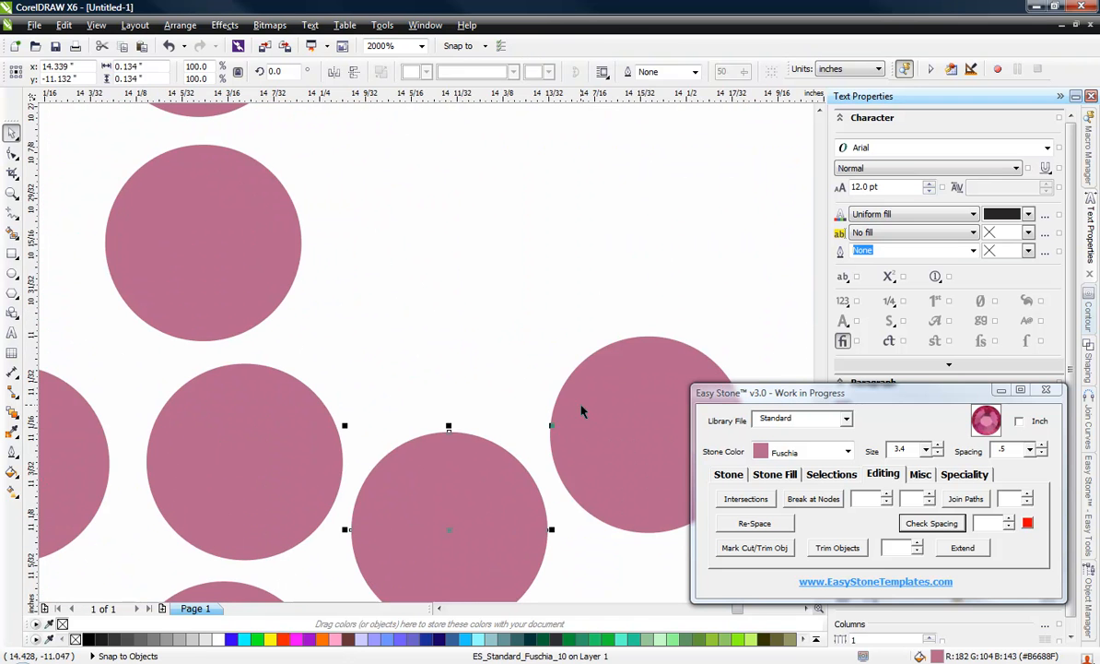
pyautogui.keyDown('shift'); pyautogui.click(583, 408); pyautogui.keyUp('shift')
pyautogui.moveTo(430, 530); pyautogui.dragTo(461, 451)
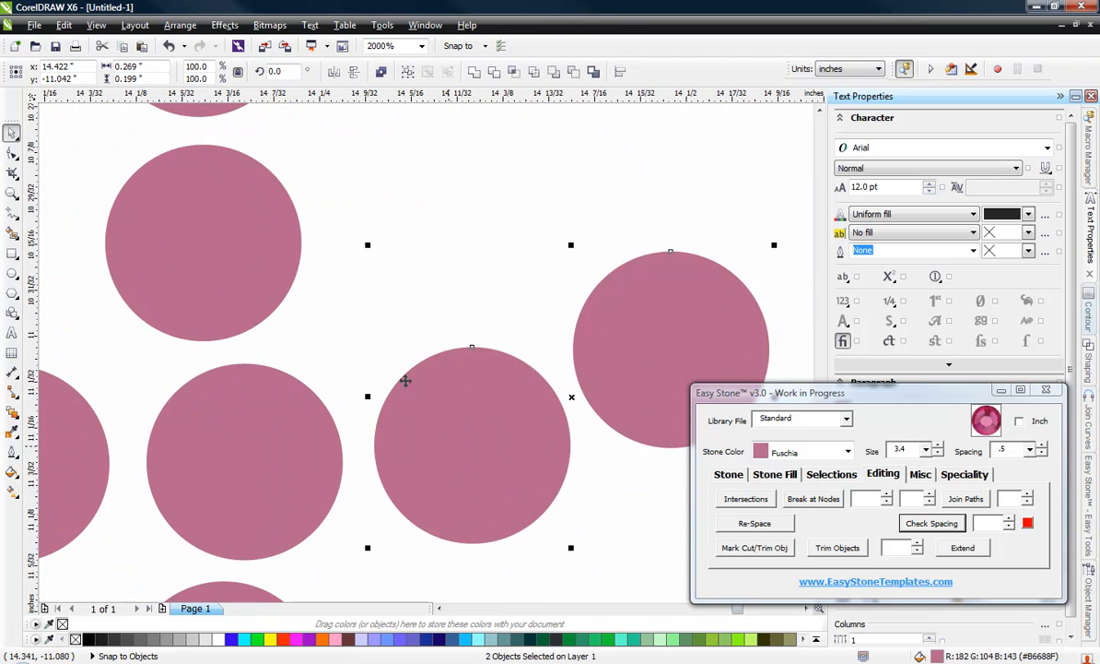
pyautogui.scroll(-2, 390, 351)
pyautogui.click(440, 408)
# Step: Select all the stones of the second, unadjusted s and delete them
pyautogui.scroll(-1, 355, 318)
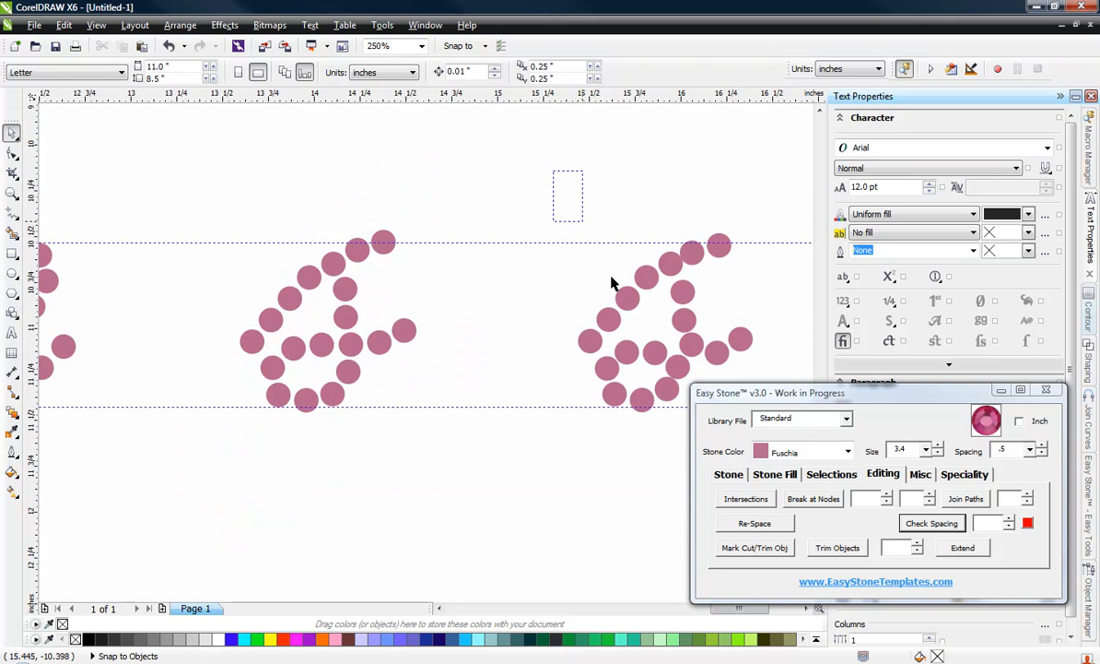
pyautogui.hscroll(2, 611, 282)
pyautogui.moveTo(492, 172); pyautogui.dragTo(687, 410)
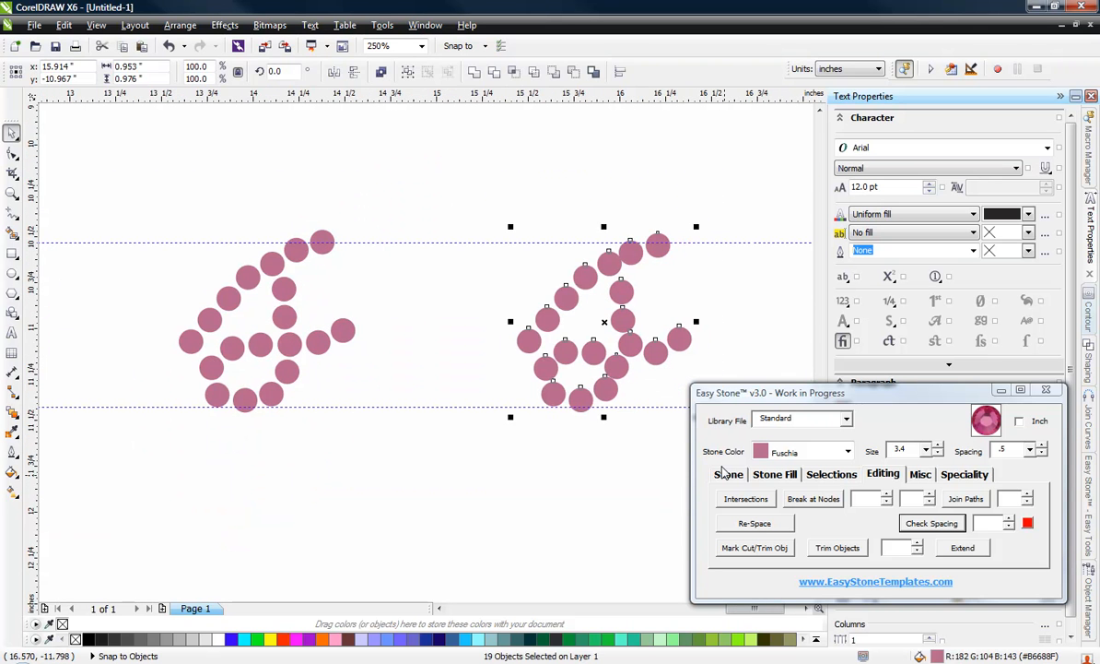
pyautogui.press('Delete')
# Step: Select all eleven stones of the i and move them about 1 inch left, next to the tail of the r
pyautogui.scroll(-4, 562, 442)
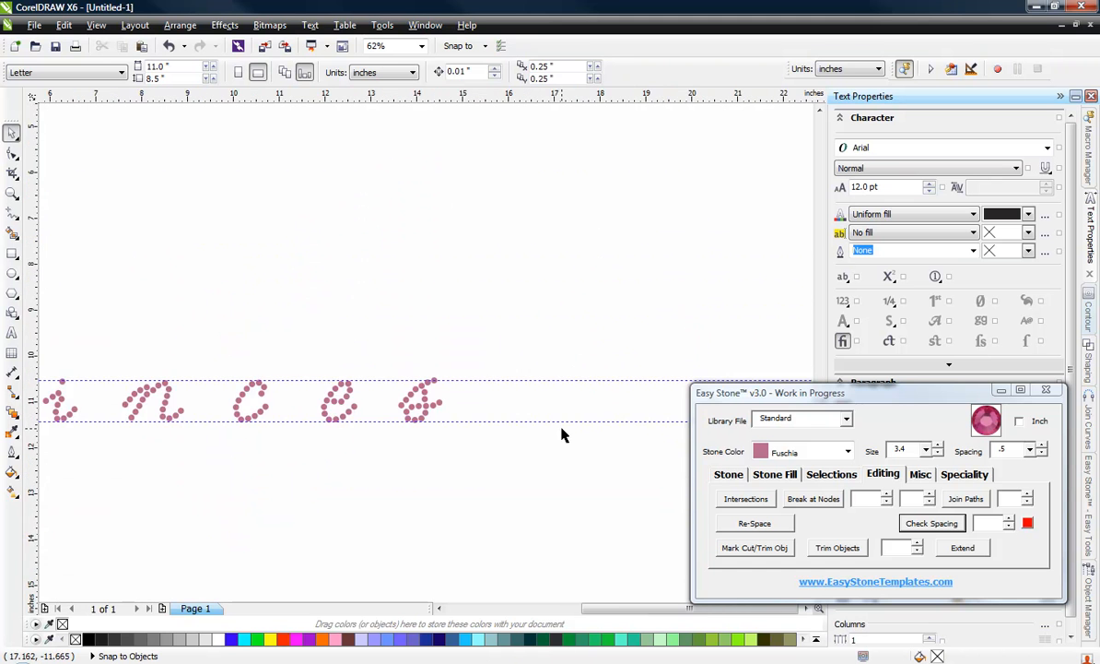
pyautogui.scroll(3, 291, 451)
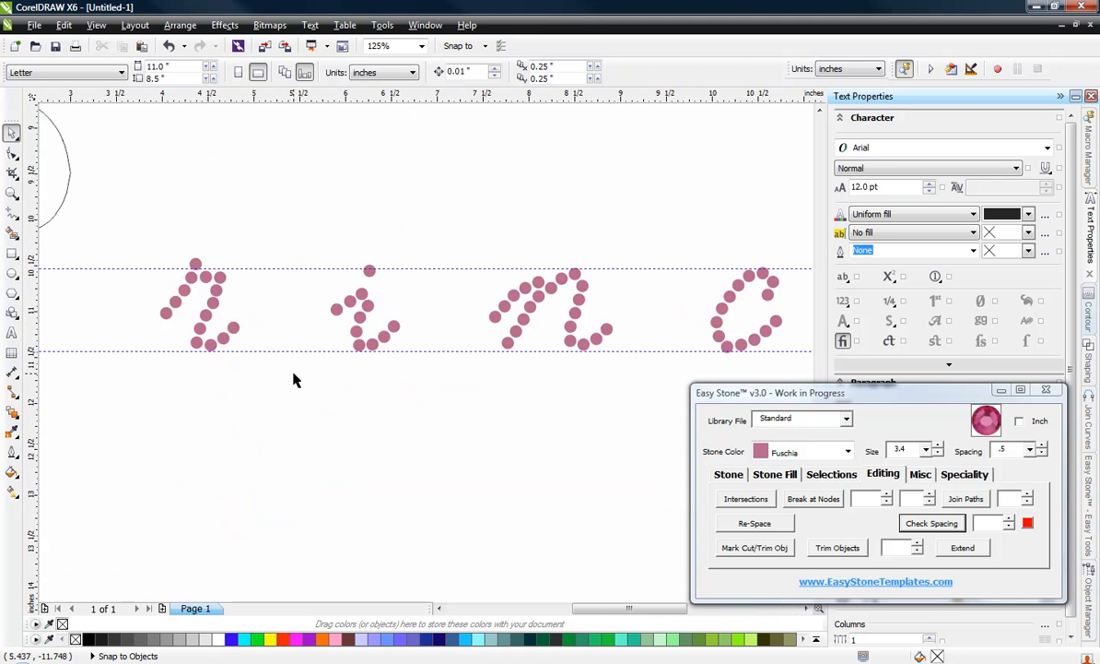
pyautogui.moveTo(297, 212); pyautogui.dragTo(466, 427)
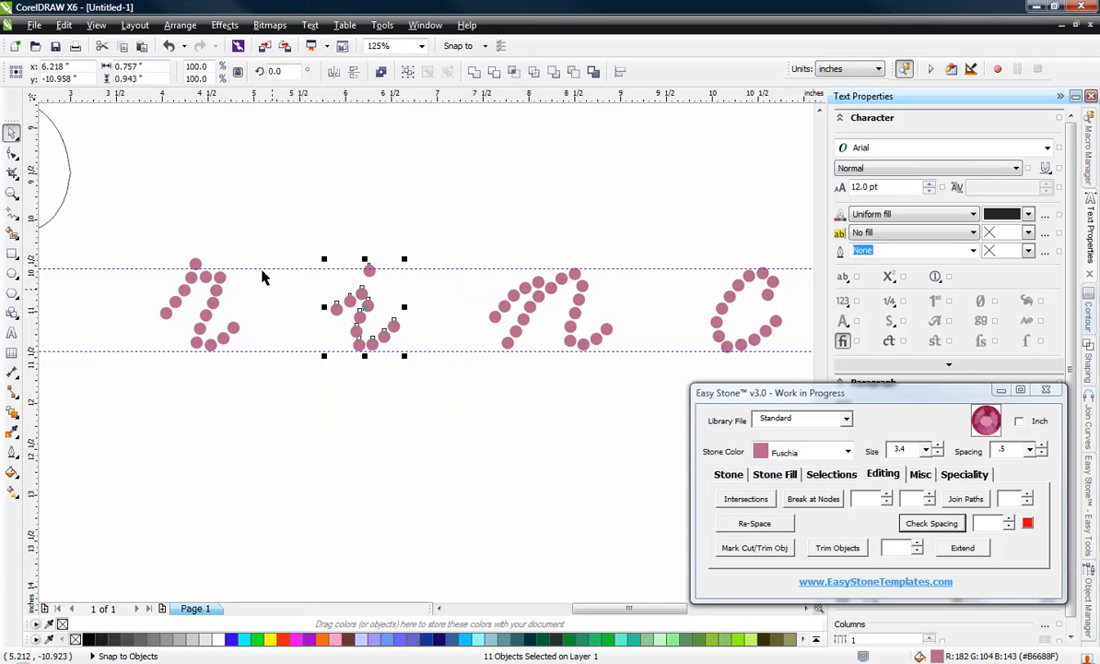
pyautogui.scroll(2, 263, 274)
pyautogui.moveTo(436, 310); pyautogui.dragTo(257, 337)
pyautogui.scroll(4, 214, 359)
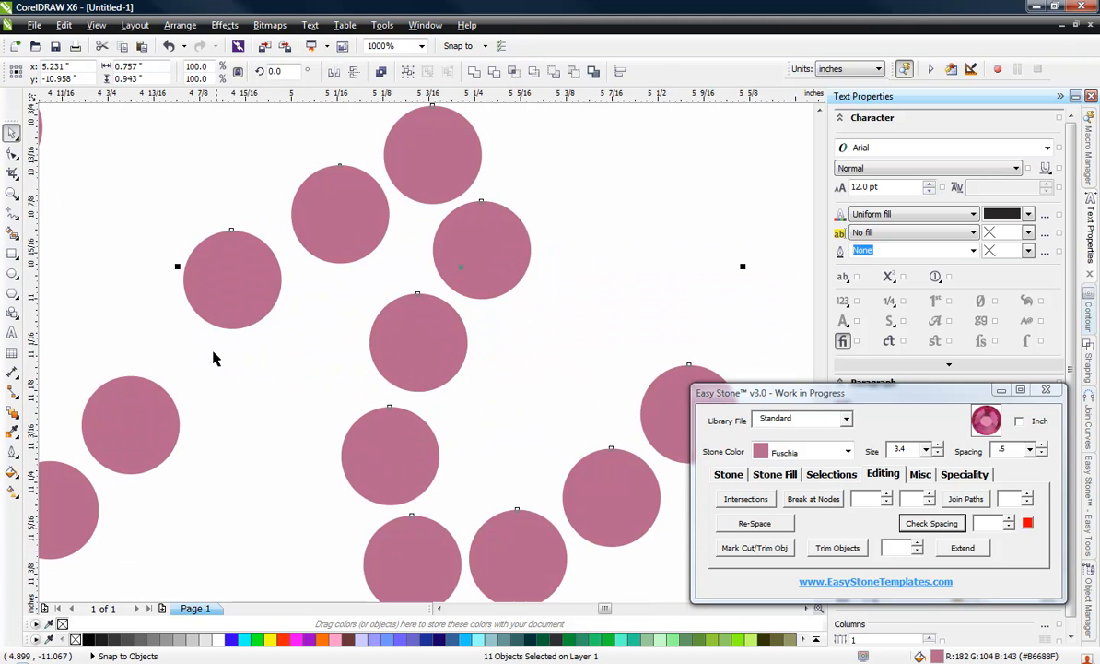
# Step: Move the i's lead-in stone down in line with the r's tail and nudge the adjoining tail stone to connect both letters
pyautogui.click(307, 361)
pyautogui.scroll(-2, 391, 359)
pyautogui.scroll(-1, 390, 359)
pyautogui.scroll(2, 356, 332)
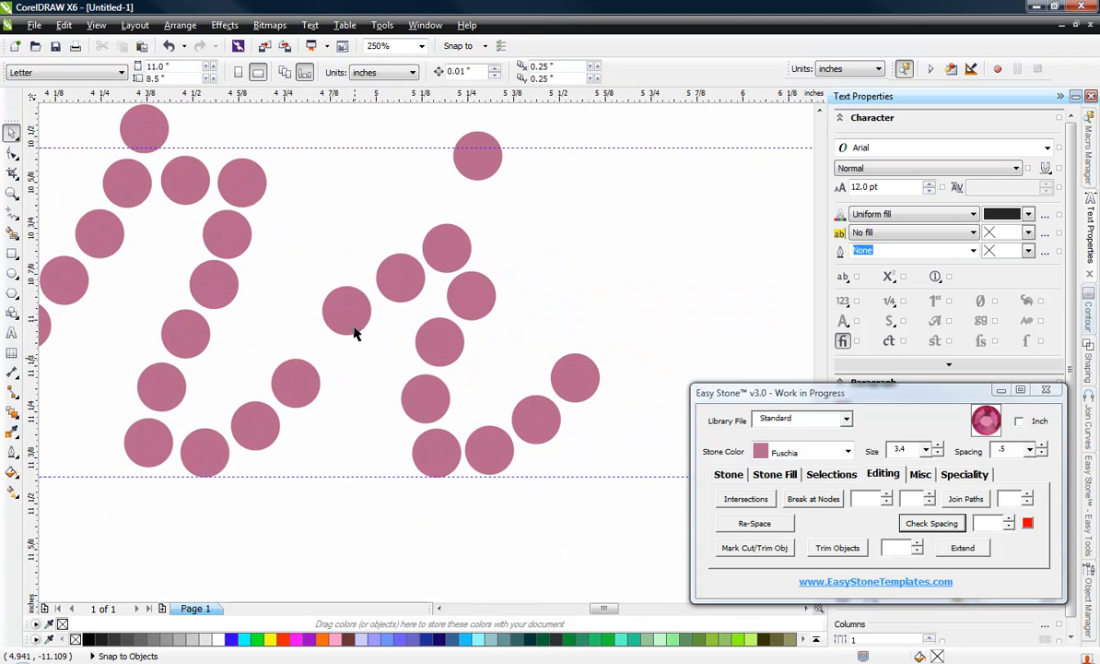
pyautogui.moveTo(346, 304); pyautogui.dragTo(346, 362)
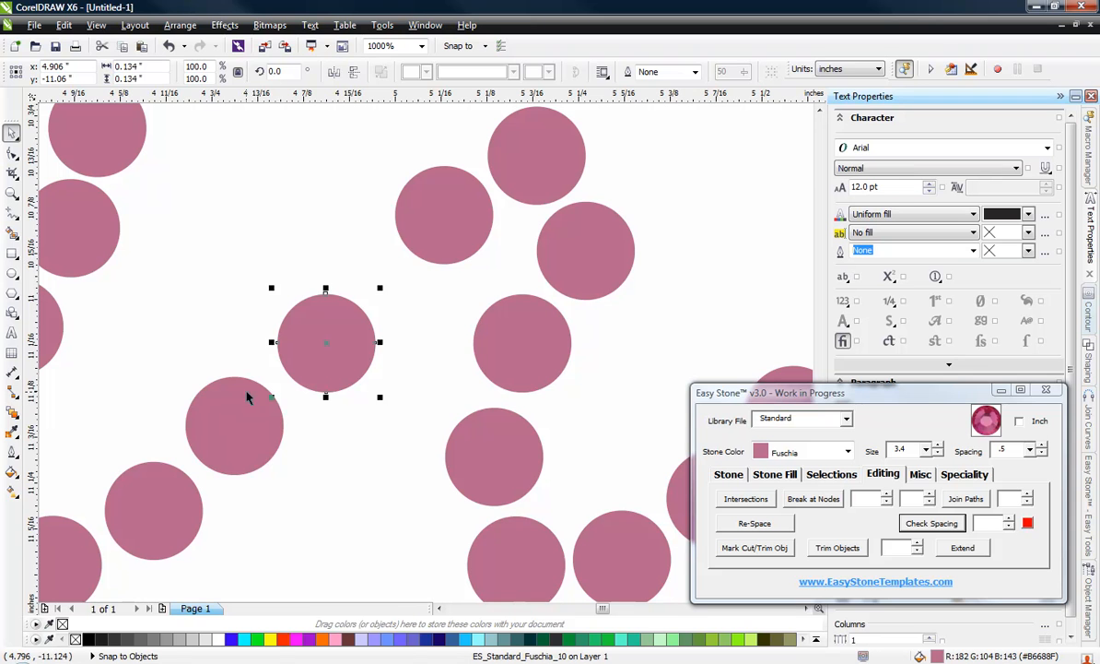
pyautogui.moveTo(261, 414); pyautogui.dragTo(262, 417)
pyautogui.moveTo(307, 370); pyautogui.dragTo(318, 380)
# Step: Place an extra stone in the gap between the i's lowered lead-in stone and its next stone
pyautogui.moveTo(414, 251); pyautogui.dragTo(413, 267)
pyautogui.scroll(-4, 387, 212)
pyautogui.scroll(4, 375, 194)
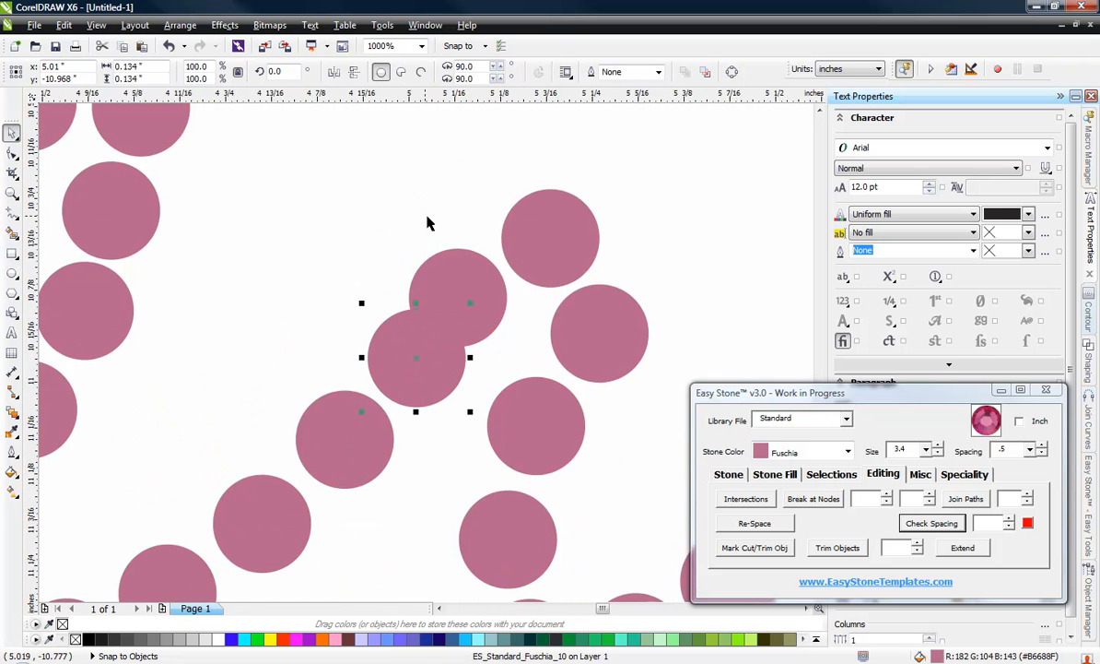
pyautogui.scroll(-4, 455, 250)
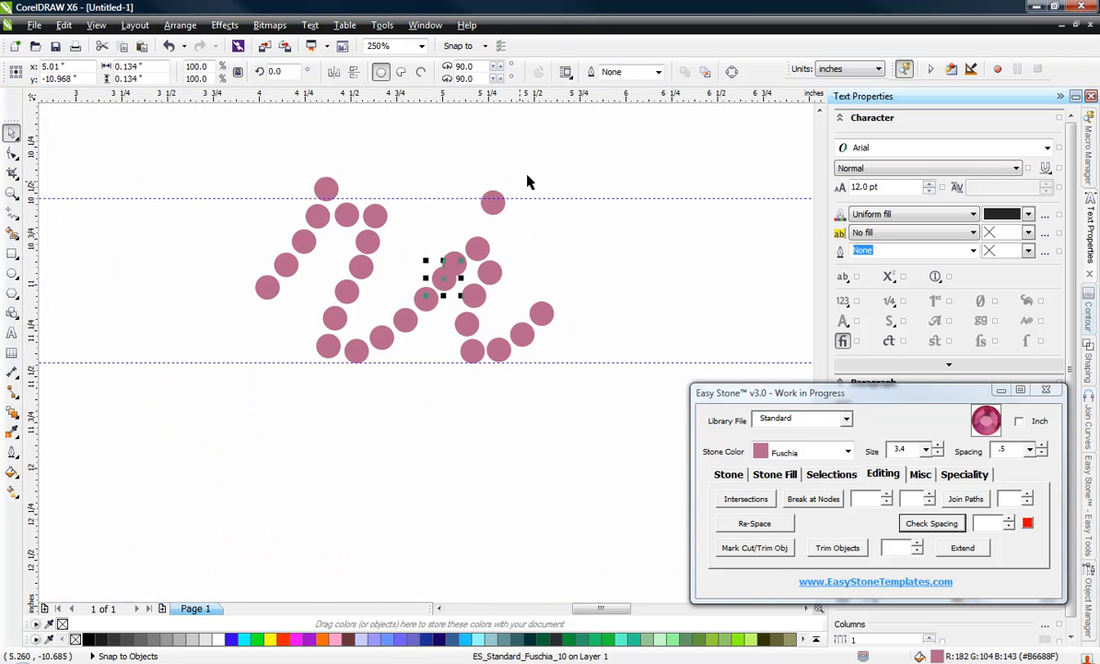
pyautogui.click(587, 172)
# Step: Try deleting the overlapping extra stone between the r's tail and the i, and undo the deletion
pyautogui.scroll(2, 447, 282)
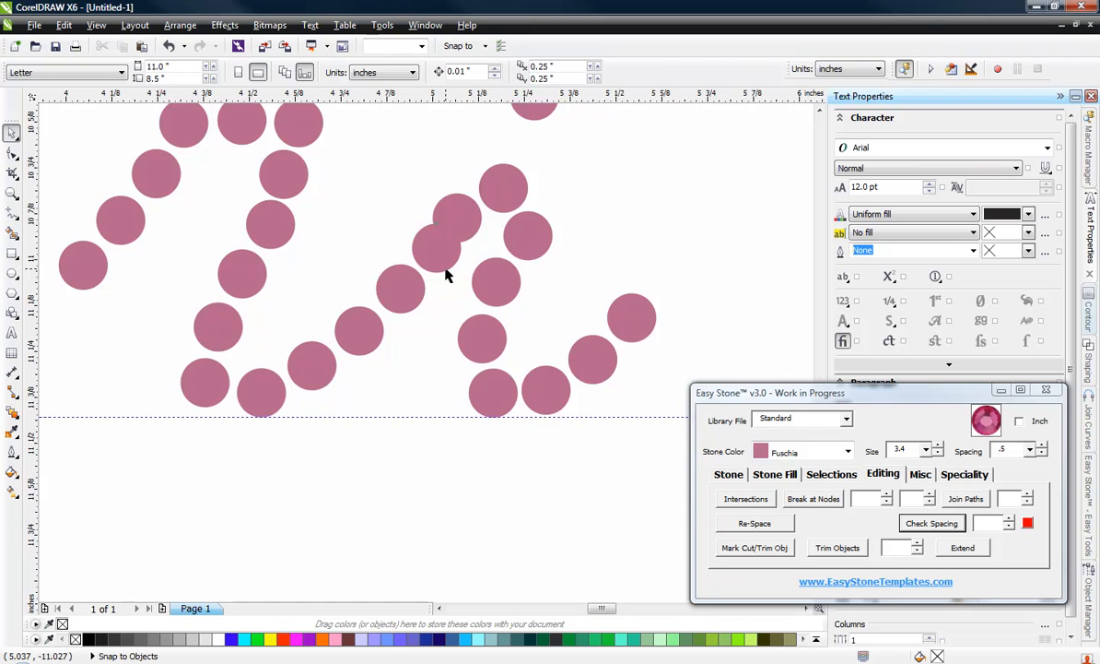
pyautogui.click(447, 275)
pyautogui.press('Delete')
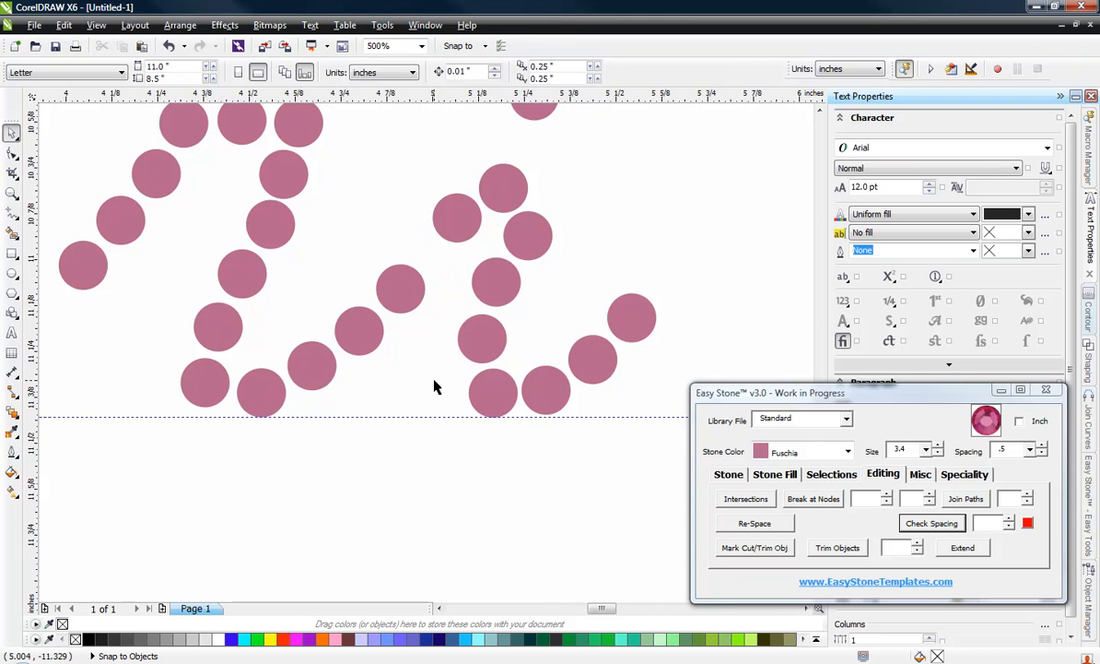
pyautogui.scroll(-4, 436, 388)
pyautogui.scroll(2, 443, 378)
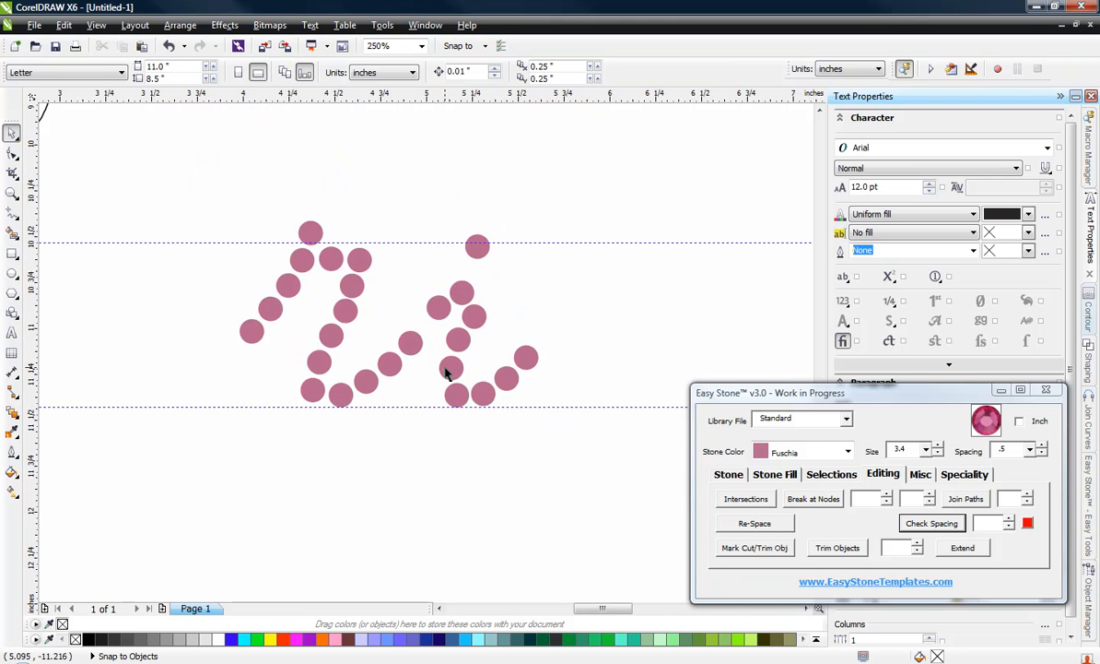
pyautogui.hotkey('ctrl', 'z')
pyautogui.click(570, 188)
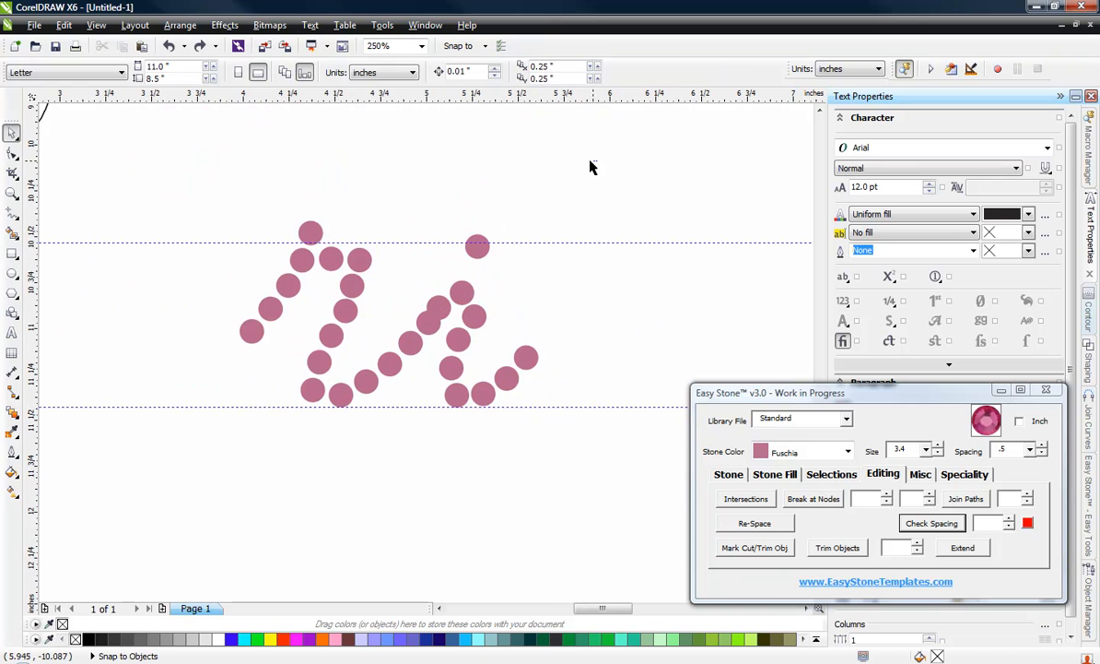
# Step: Select the ten main stones of the i and move them right about 0.07 inch to make room for the extra stone
pyautogui.moveTo(596, 161); pyautogui.dragTo(423, 504)
pyautogui.scroll(3, 422, 447)
pyautogui.scroll(-3, 472, 191)
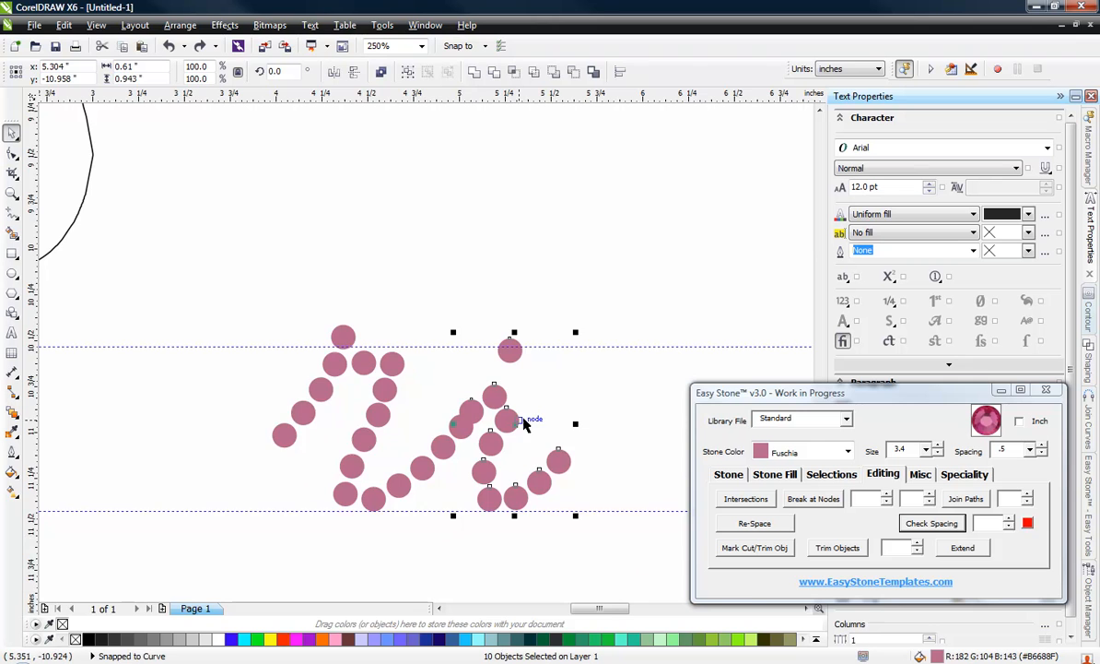
pyautogui.scroll(4, 523, 423)
pyautogui.moveTo(442, 336); pyautogui.dragTo(494, 343)
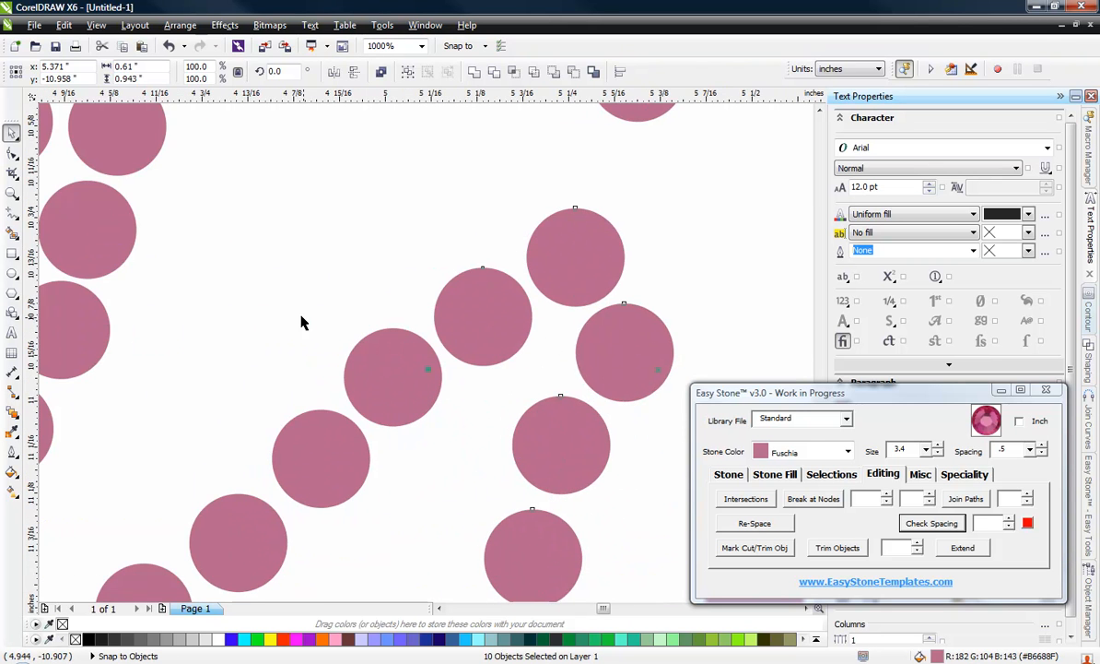
# Step: Move the extra connecting stone slightly down and right, midway between its two neighbouring stones
pyautogui.click(277, 277)
pyautogui.scroll(1, 398, 380)
pyautogui.moveTo(398, 381); pyautogui.dragTo(421, 411)
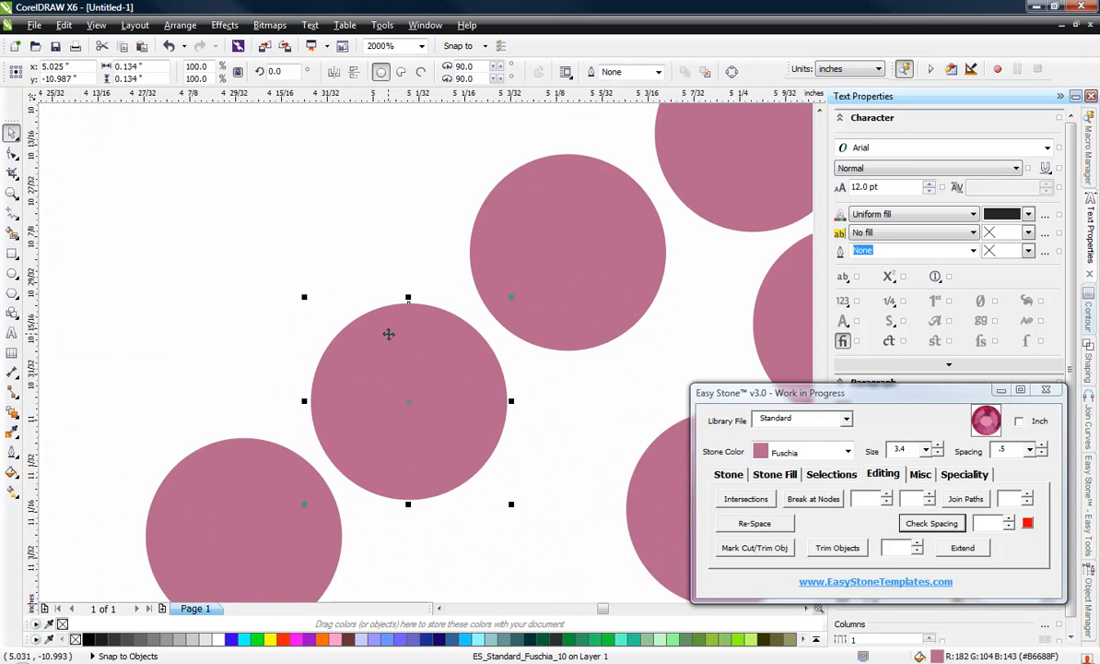
# Step: Move the four stones connecting the r's tail to the i slightly down one by one to space them evenly
pyautogui.scroll(-1, 388, 334)
pyautogui.scroll(-1, 444, 291)
pyautogui.scroll(1, 310, 445)
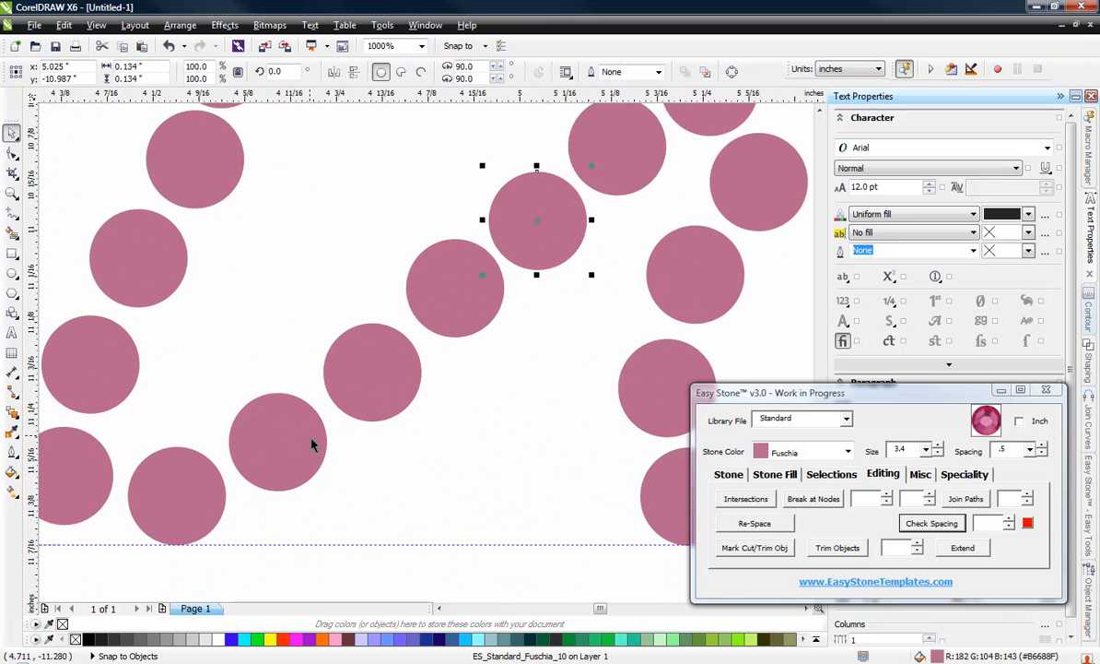
pyautogui.moveTo(311, 446); pyautogui.dragTo(310, 454)
pyautogui.moveTo(399, 369); pyautogui.dragTo(397, 388)
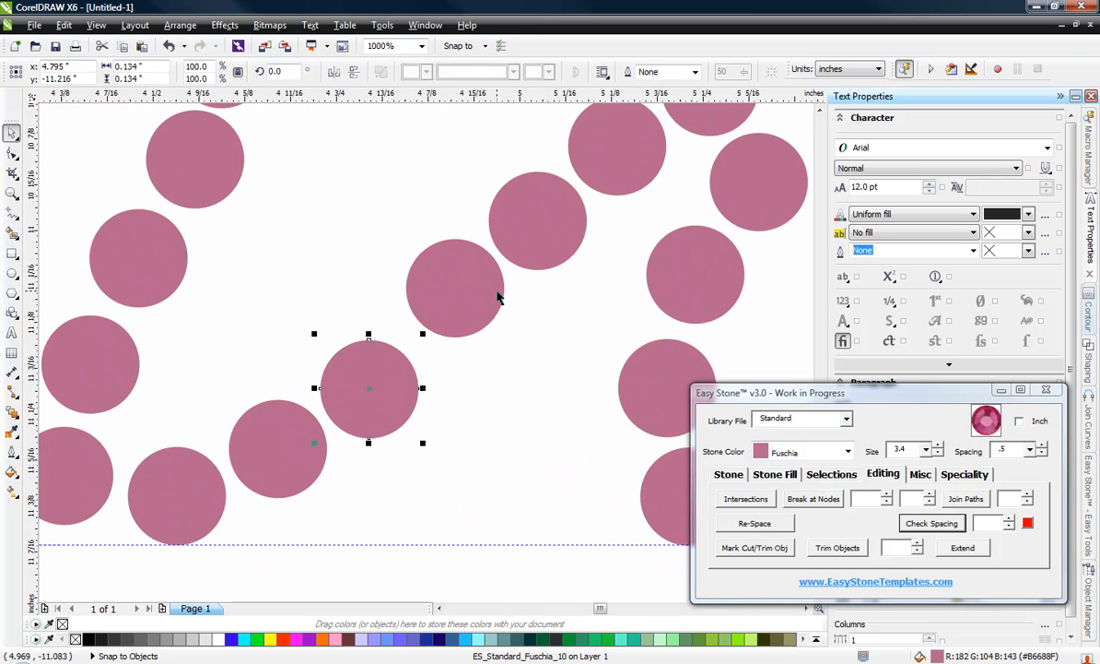
pyautogui.moveTo(497, 296); pyautogui.dragTo(499, 320)
pyautogui.moveTo(559, 221); pyautogui.dragTo(555, 236)
pyautogui.click(356, 344)
pyautogui.scroll(-3, 277, 452)
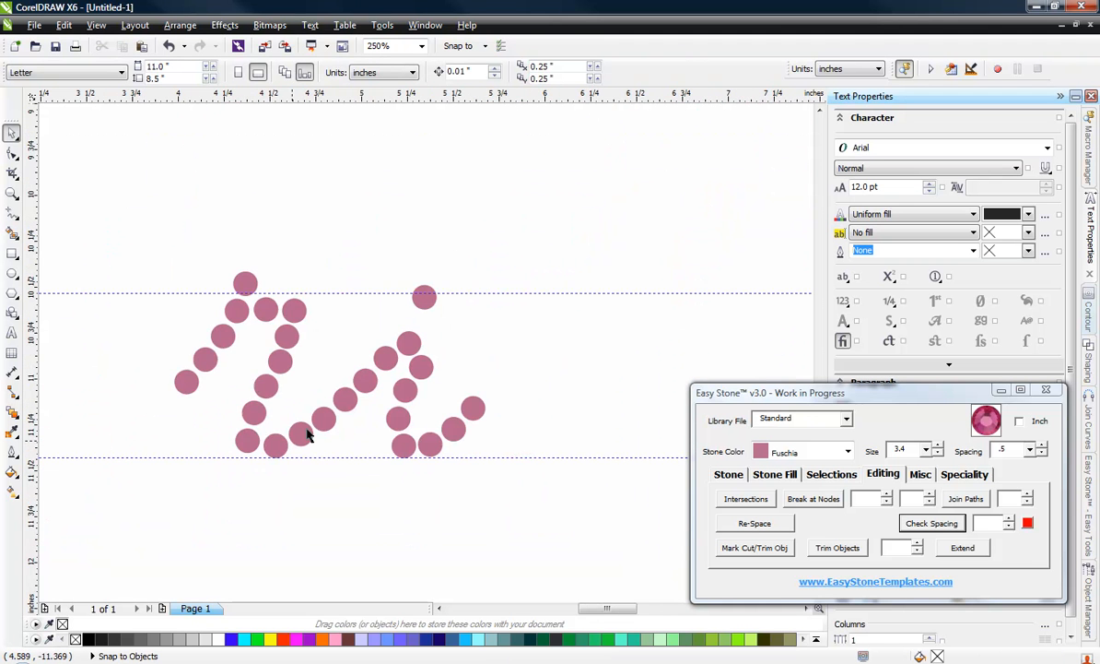
pyautogui.scroll(-4, 719, 268)
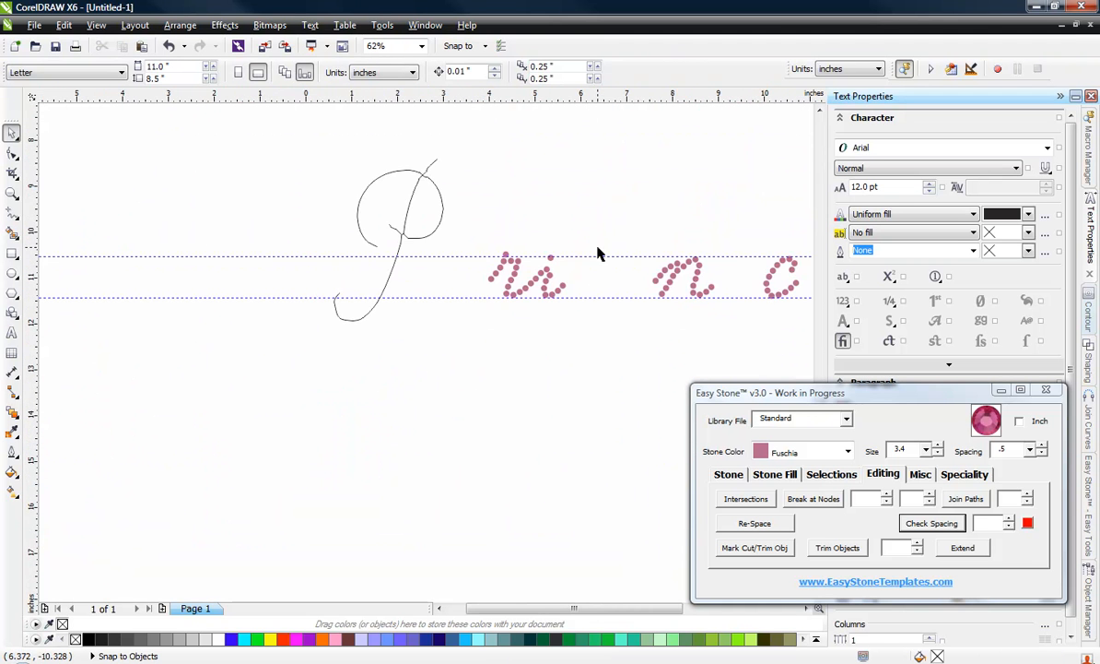
# Step: Select the 21 stones of the n and move them about 1.92 inches left and slightly up, so its upstroke continues the i's tail
pyautogui.moveTo(550, 230); pyautogui.dragTo(704, 346)
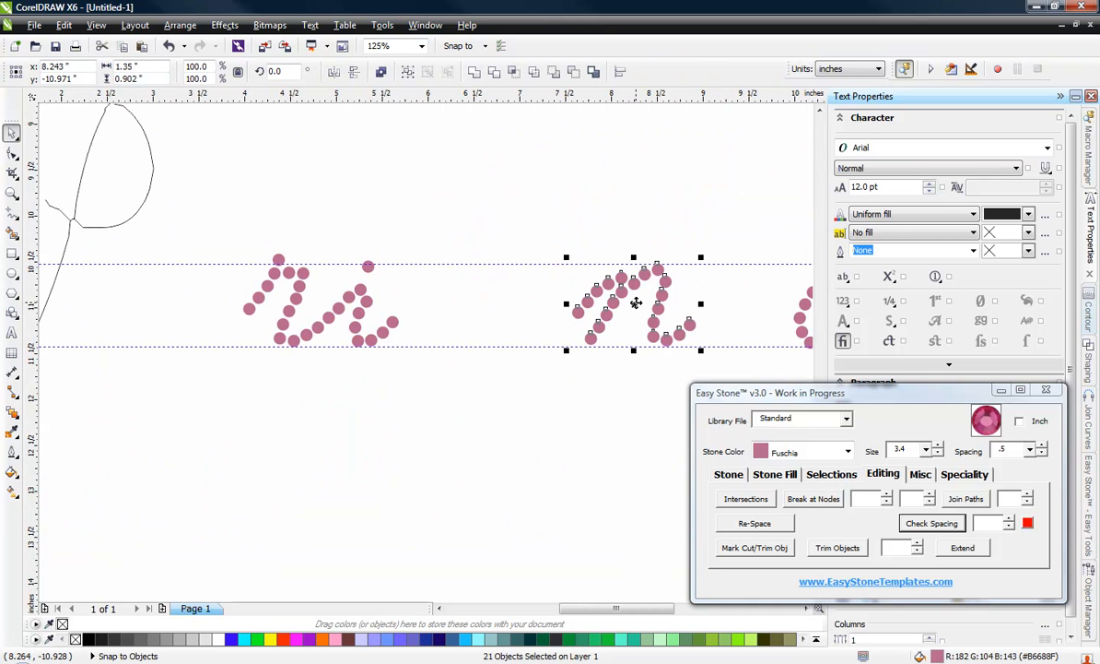
pyautogui.moveTo(636, 303); pyautogui.dragTo(460, 303)
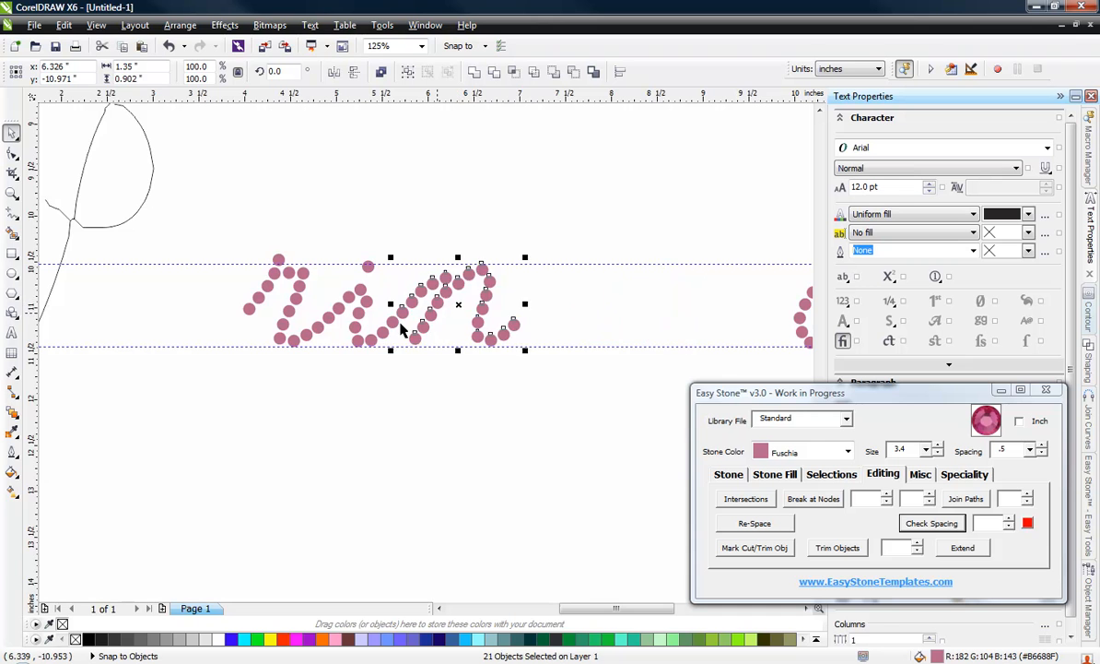
pyautogui.scroll(3, 401, 332)
pyautogui.scroll(-3, 362, 392)
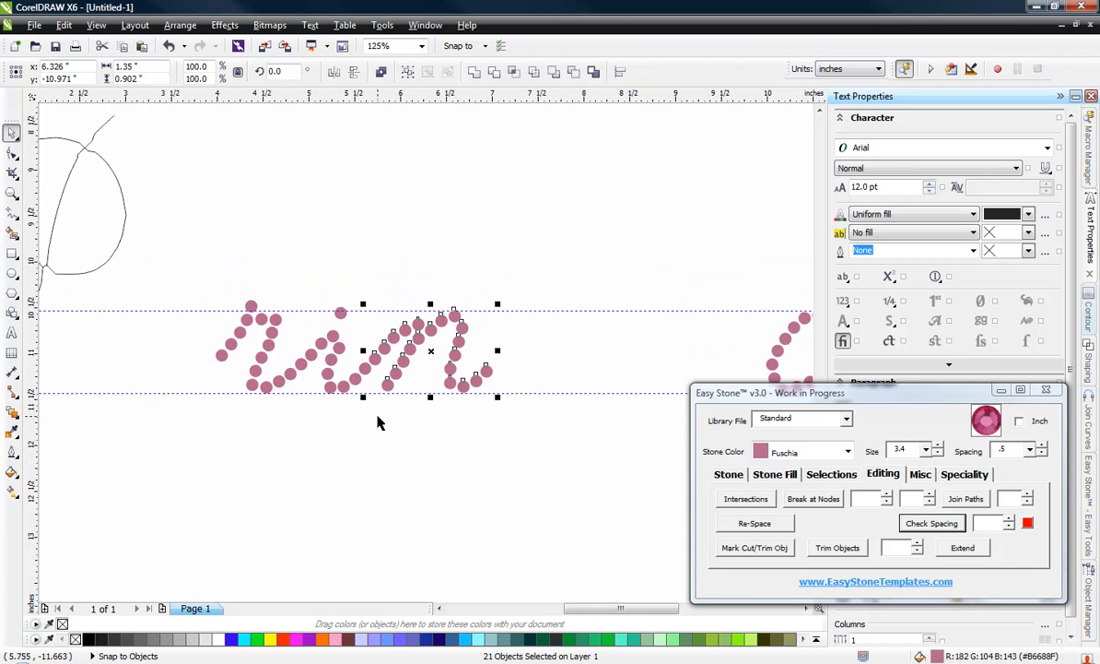
pyautogui.scroll(3, 420, 342)
pyautogui.scroll(4, 296, 373)
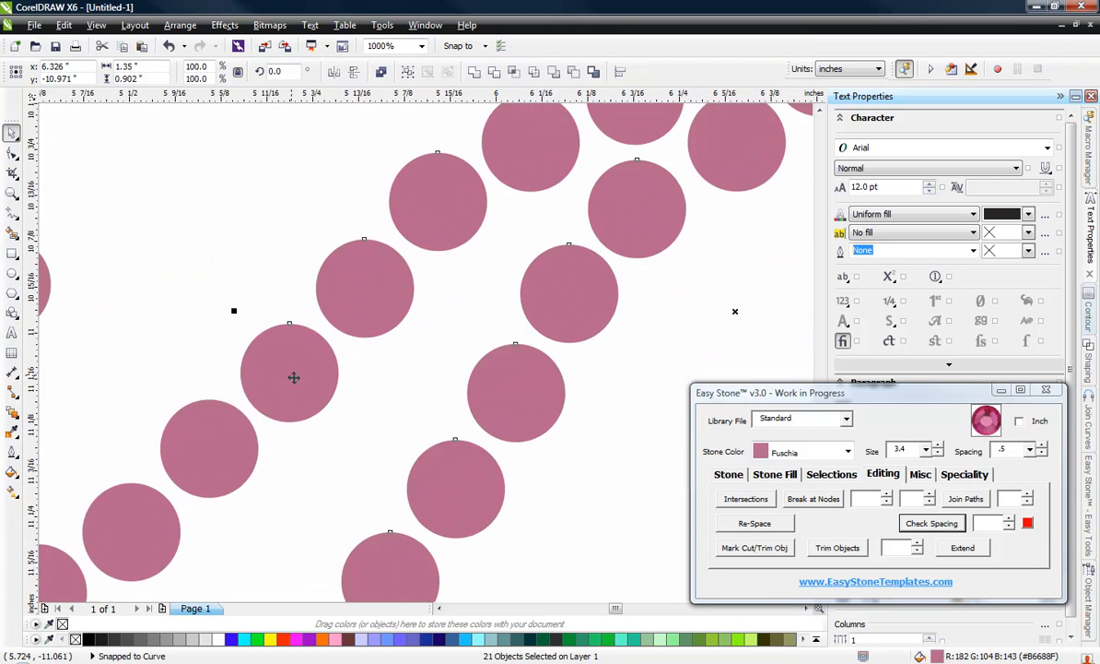
pyautogui.scroll(-4, 307, 365)
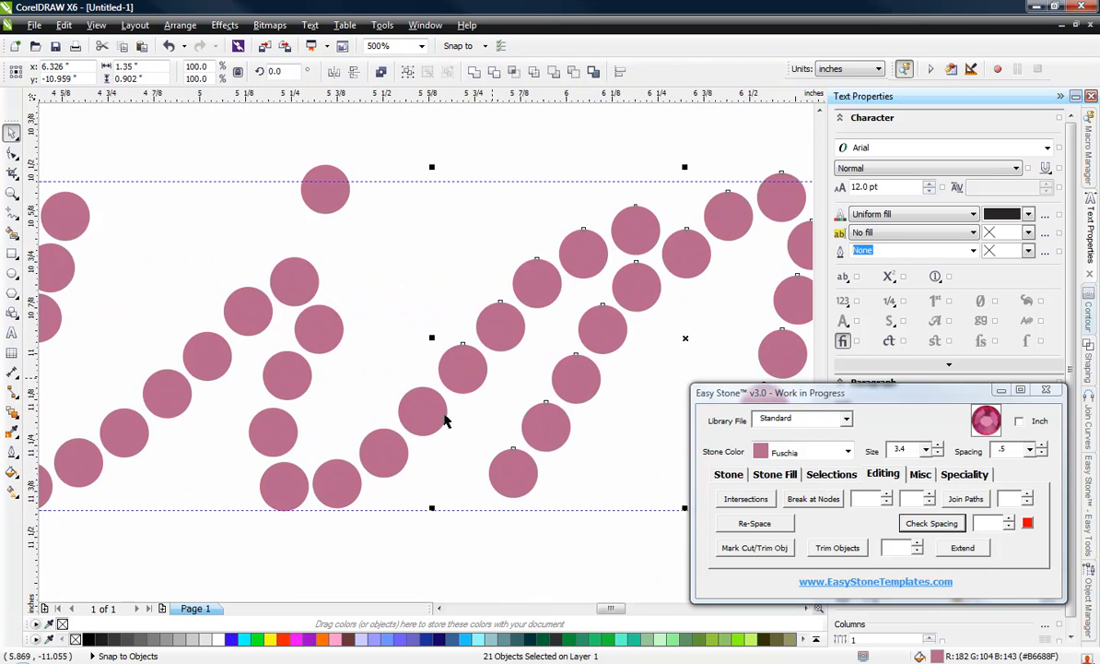
pyautogui.press('Escape')
pyautogui.scroll(-2, 395, 472)
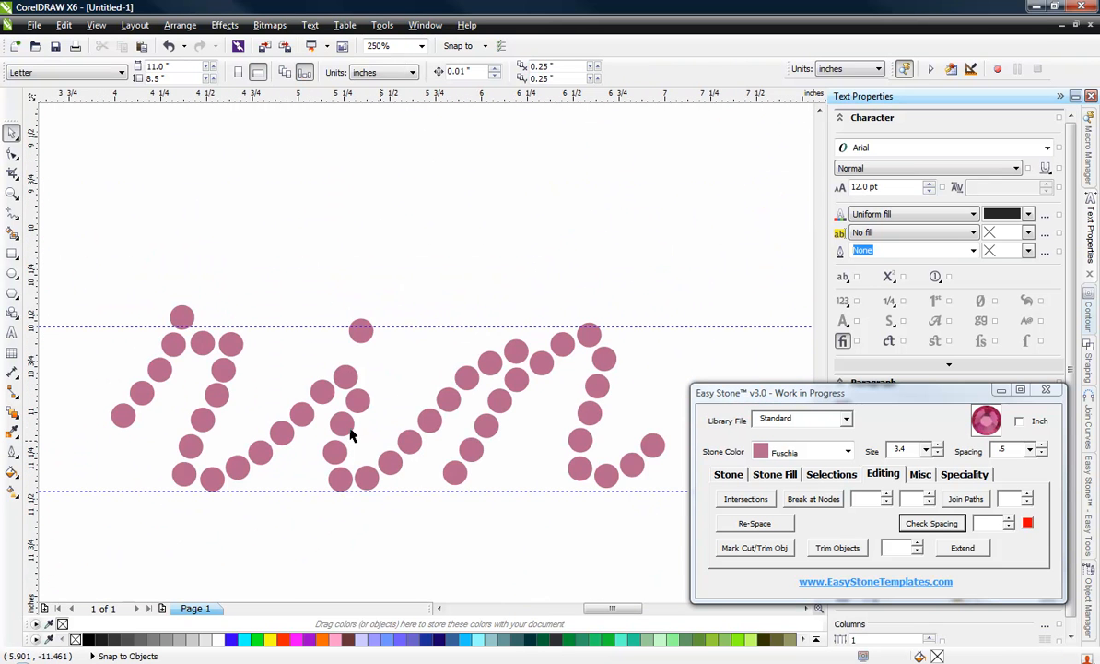
# Step: Select the 14 stones of the c and move them about 2.98 inches left, next to the end of the n's tail
pyautogui.scroll(-1, 351, 436)
pyautogui.scroll(-1, 304, 334)
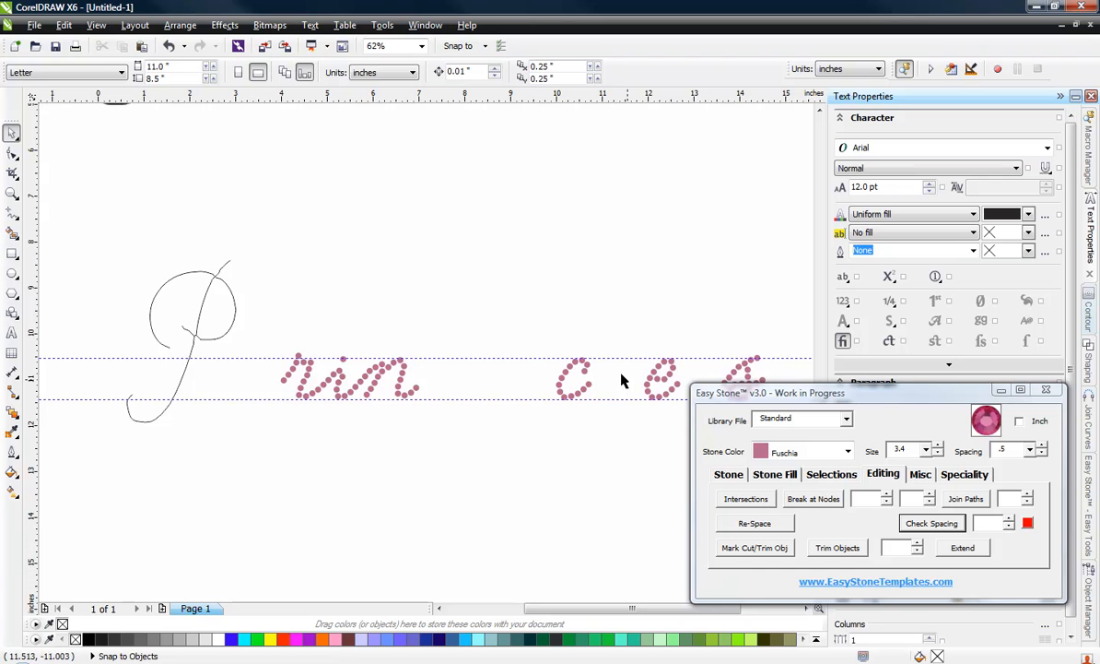
pyautogui.moveTo(634, 466); pyautogui.dragTo(632, 458)
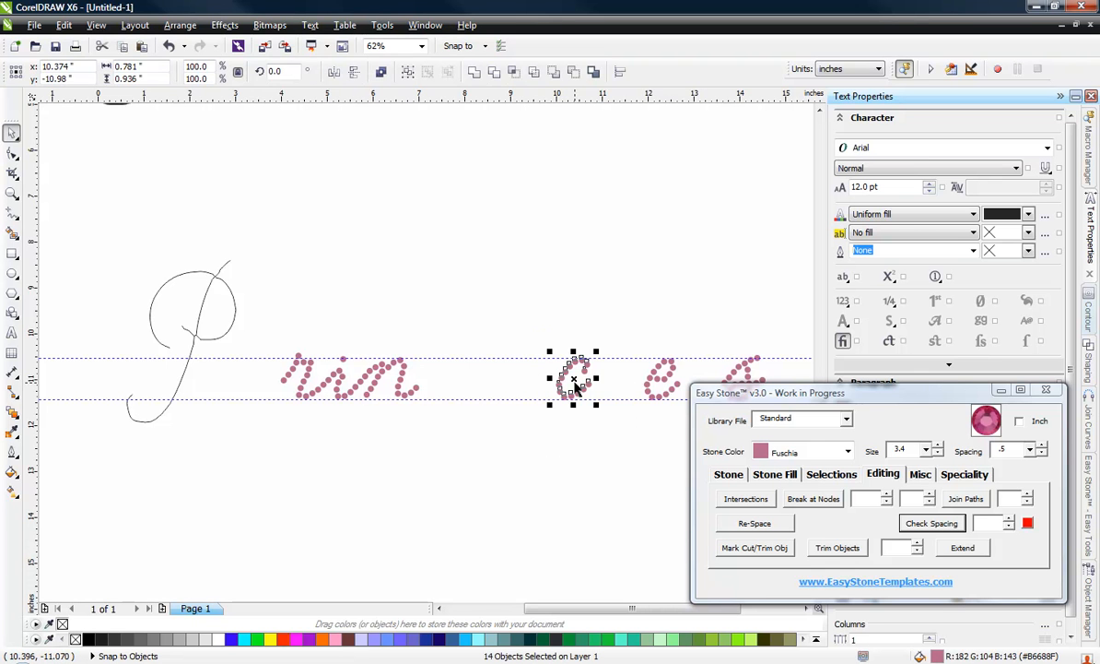
pyautogui.moveTo(573, 378); pyautogui.dragTo(433, 382)
pyautogui.scroll(3, 431, 381)
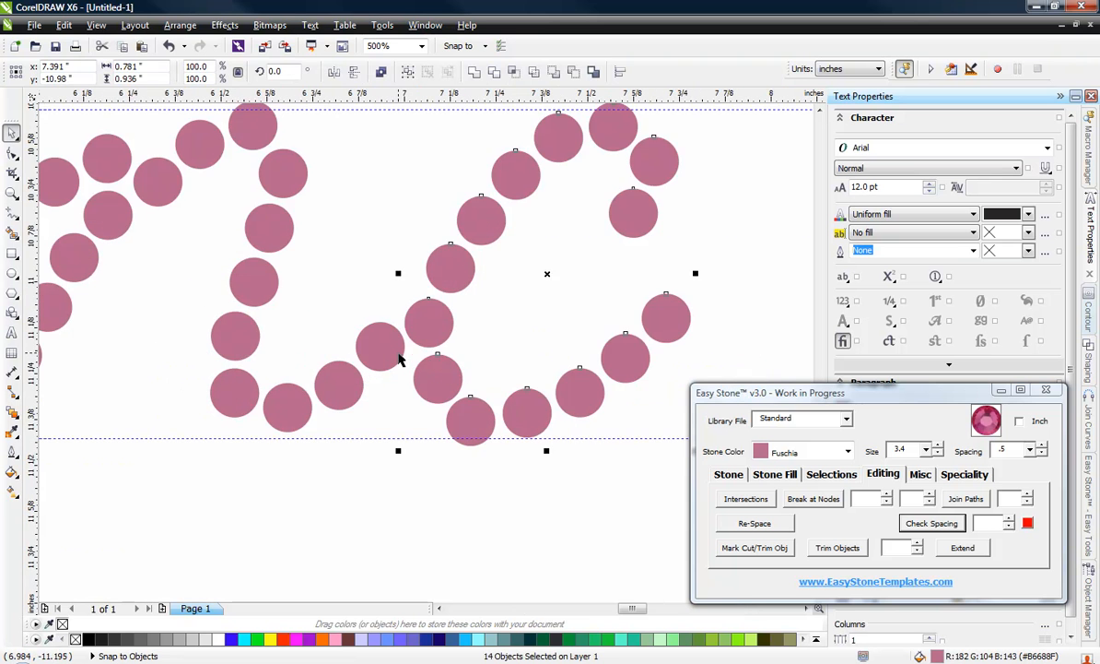
pyautogui.click(388, 385)
pyautogui.scroll(-2, 377, 342)
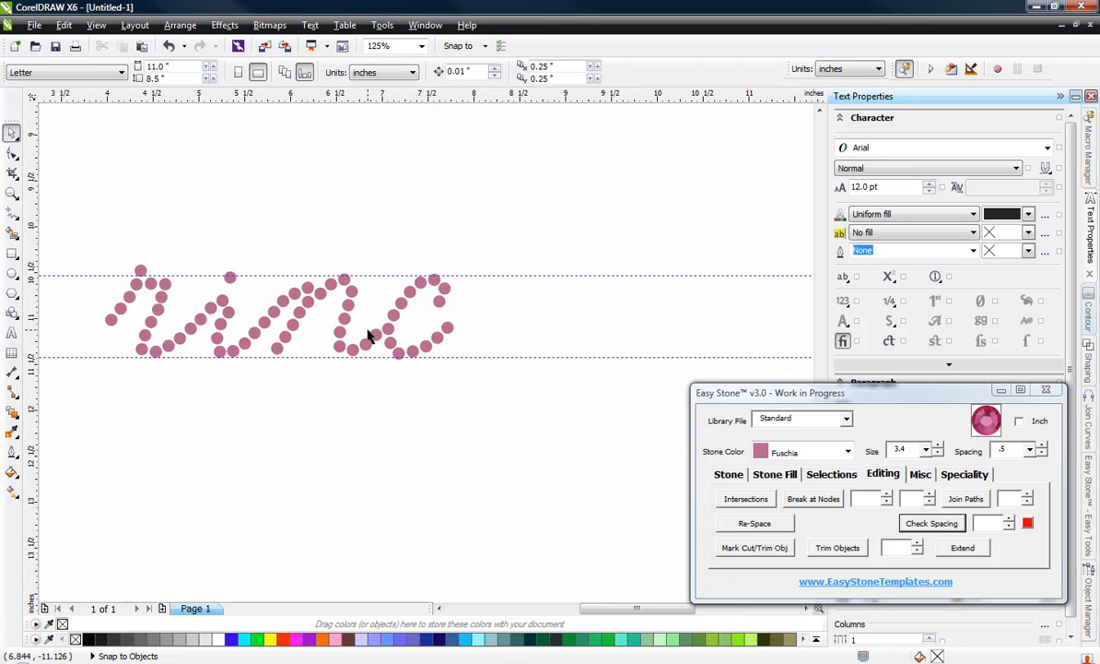
# Step: Delete the last stone of the n's tail and move the c's 14 stones slightly left toward the n
pyautogui.scroll(2, 367, 334)
pyautogui.click(388, 350)
pyautogui.press('Delete')
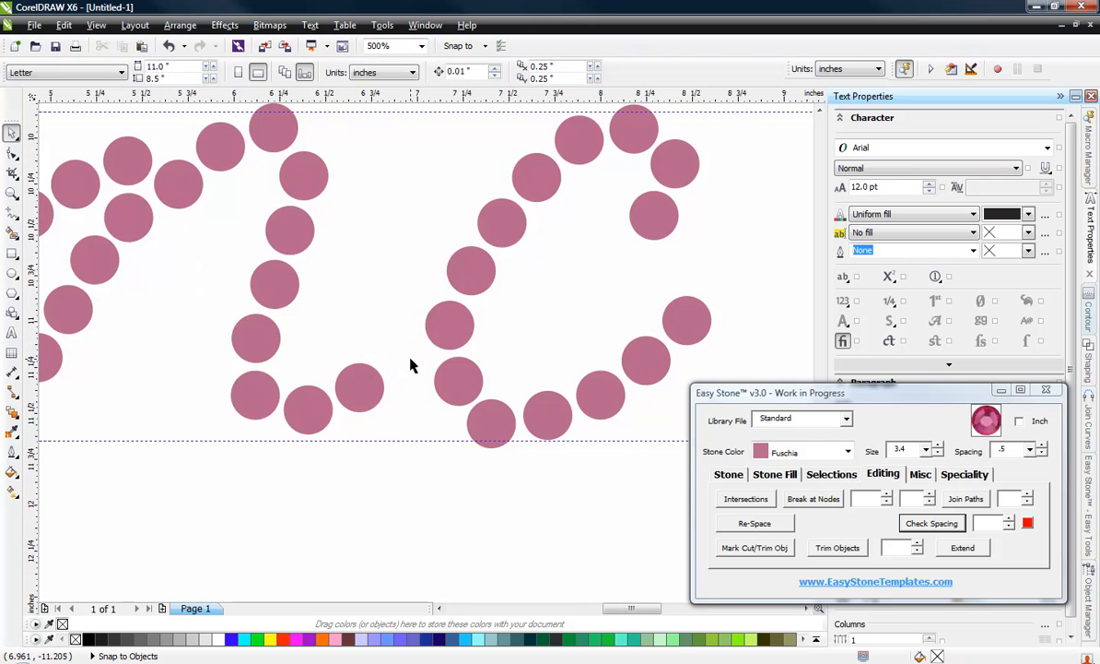
pyautogui.scroll(-2, 411, 366)
pyautogui.moveTo(398, 237); pyautogui.dragTo(565, 436)
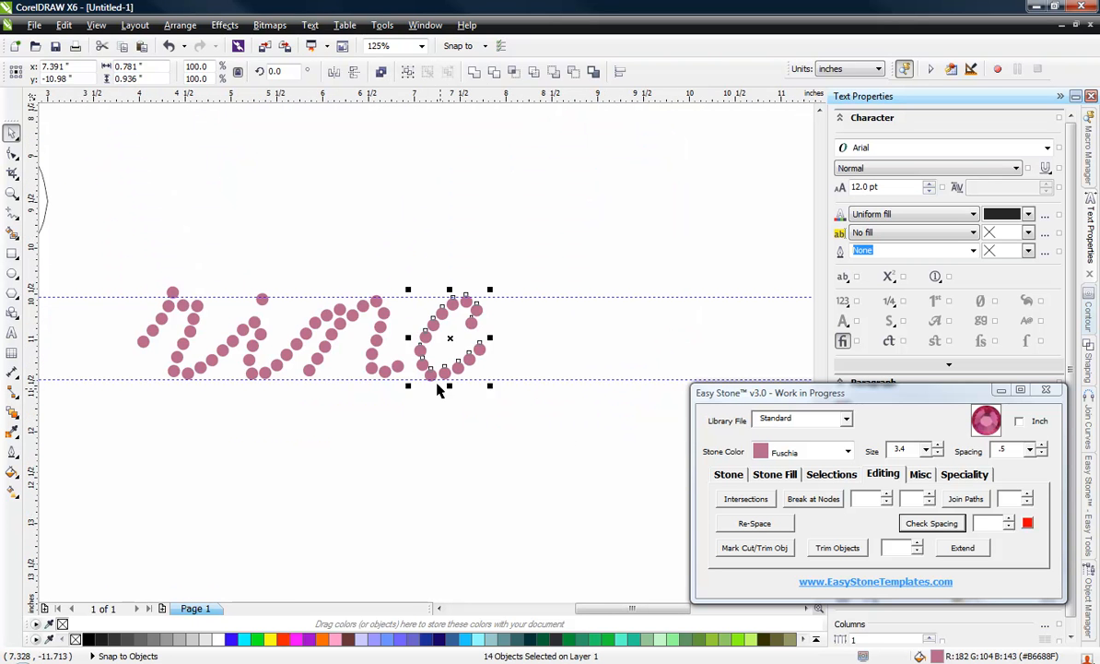
pyautogui.scroll(3, 438, 389)
pyautogui.moveTo(378, 318); pyautogui.dragTo(302, 336)
# Step: Reposition the last two stones of the n's tail one by one to space them evenly up to the c
pyautogui.click(197, 328)
pyautogui.moveTo(197, 329); pyautogui.dragTo(201, 302)
pyautogui.scroll(-2, 353, 260)
pyautogui.scroll(2, 245, 272)
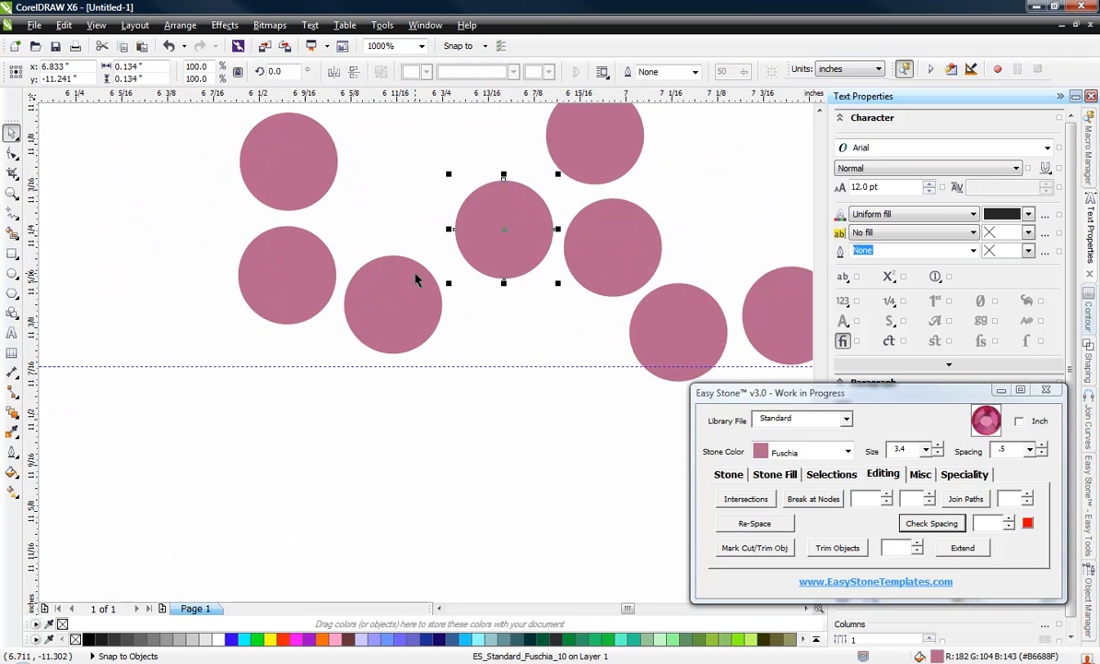
pyautogui.scroll(1, 414, 273)
pyautogui.moveTo(383, 305); pyautogui.dragTo(407, 290)
pyautogui.scroll(-3, 373, 431)
pyautogui.click(381, 467)
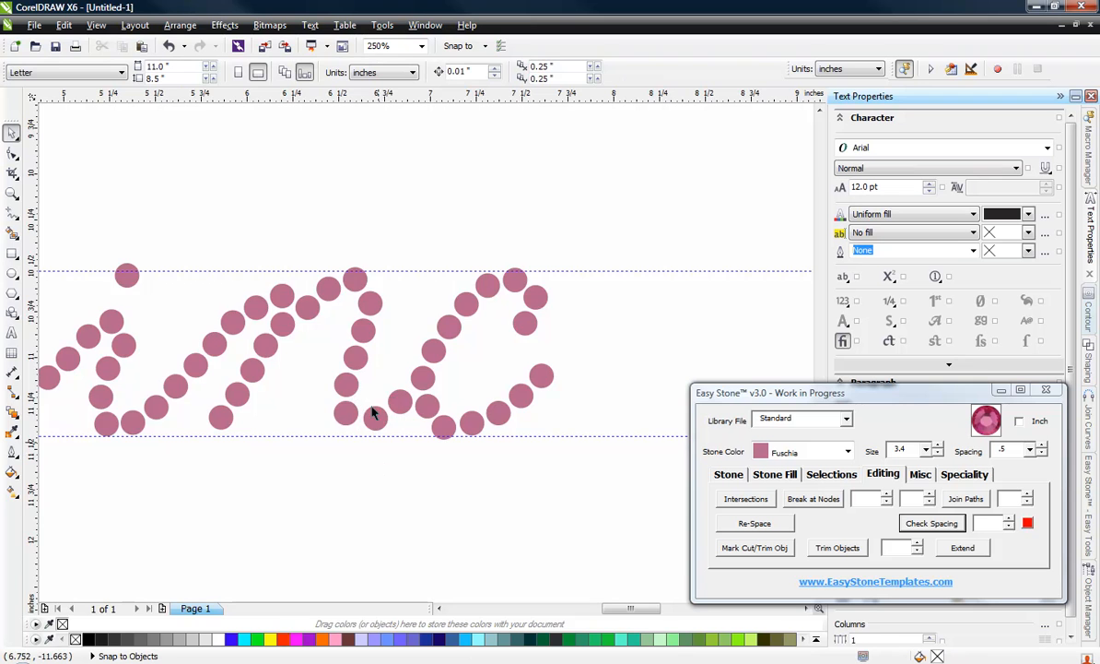
# Step: Select the 35 stones of the e and s and move them about 4.45 inches left to the c's tail
pyautogui.scroll(-2, 373, 414)
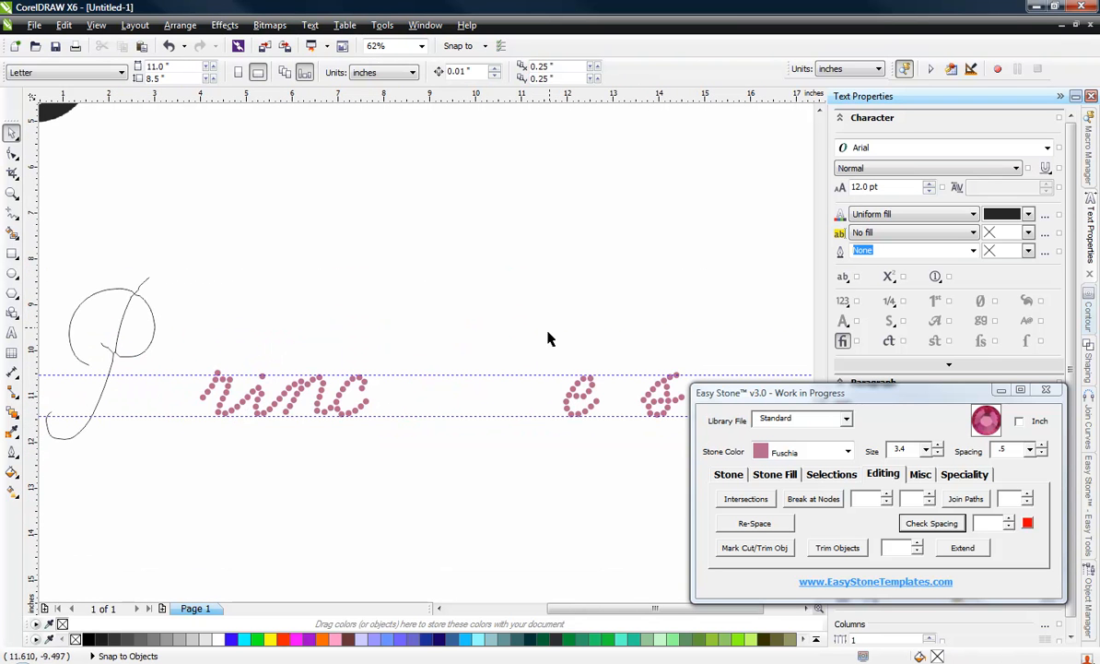
pyautogui.moveTo(633, 458); pyautogui.dragTo(675, 472)
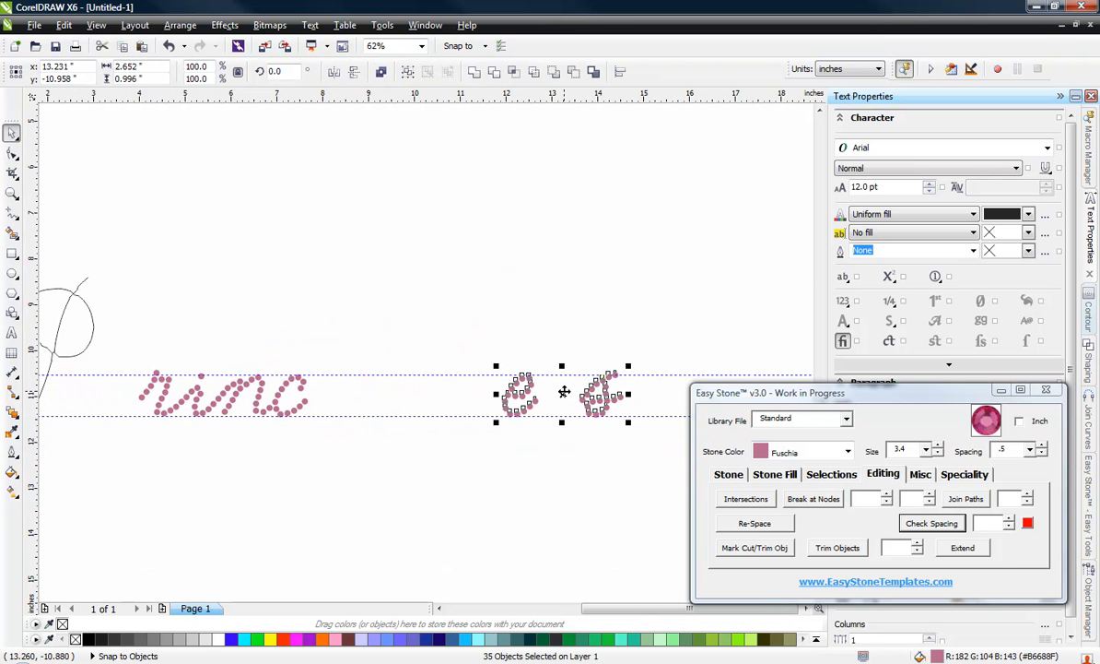
pyautogui.moveTo(564, 392); pyautogui.dragTo(361, 395)
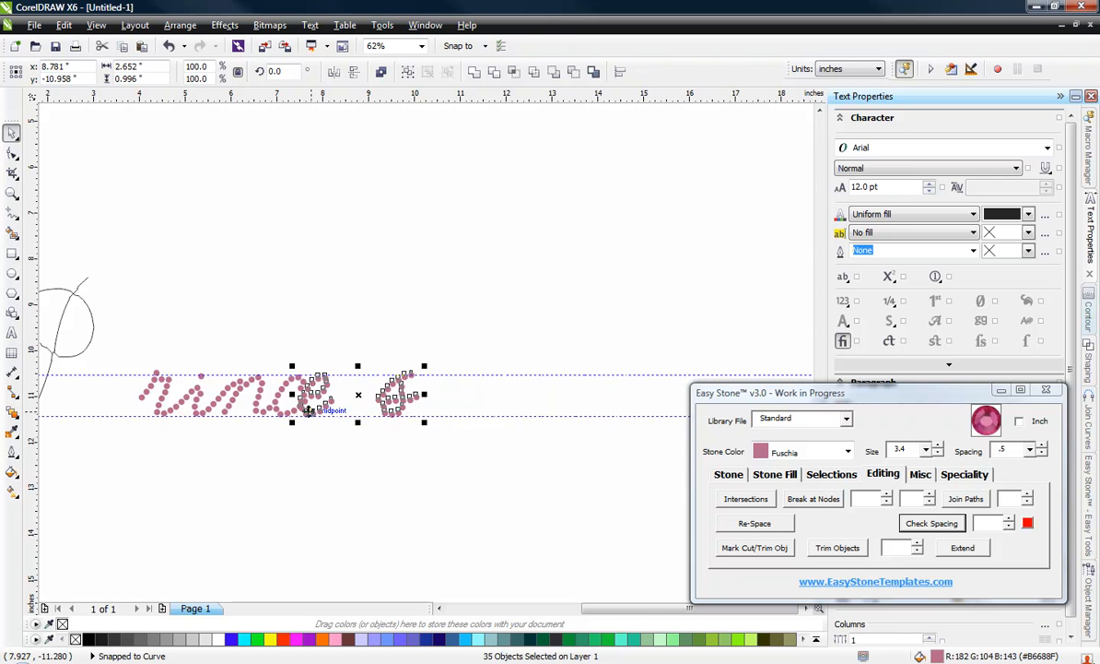
pyautogui.scroll(2, 323, 407)
pyautogui.scroll(-2, 513, 417)
pyautogui.scroll(2, 451, 389)
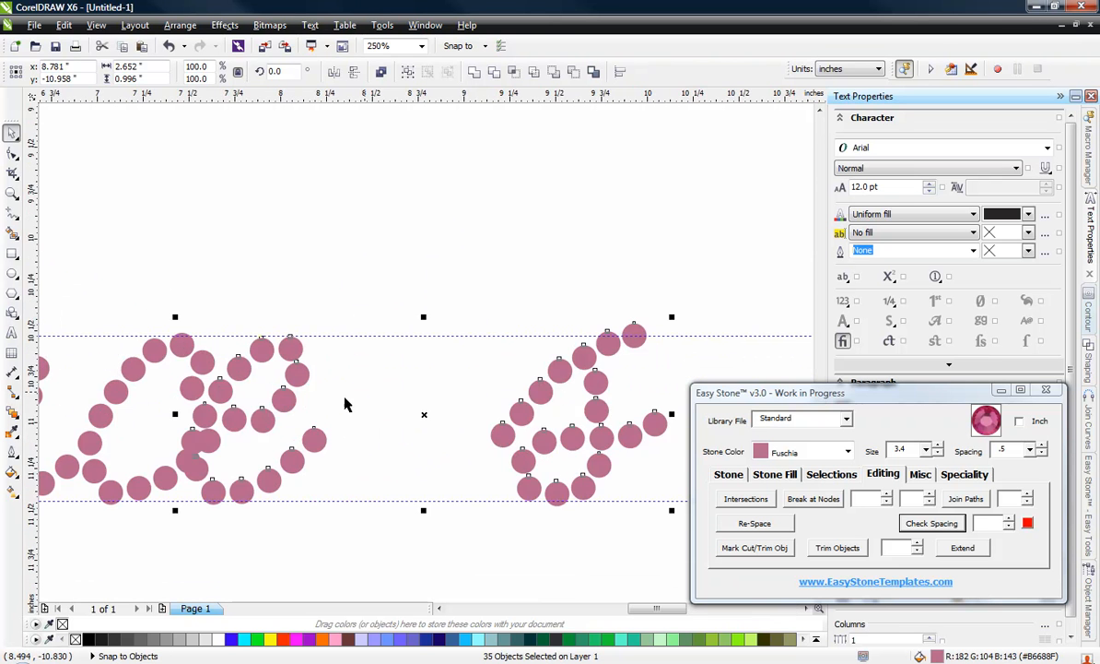
# Step: Move the e and s stones together about 0.16 inch right to reduce the e's overlap with the c's tail
pyautogui.scroll(2, 265, 404)
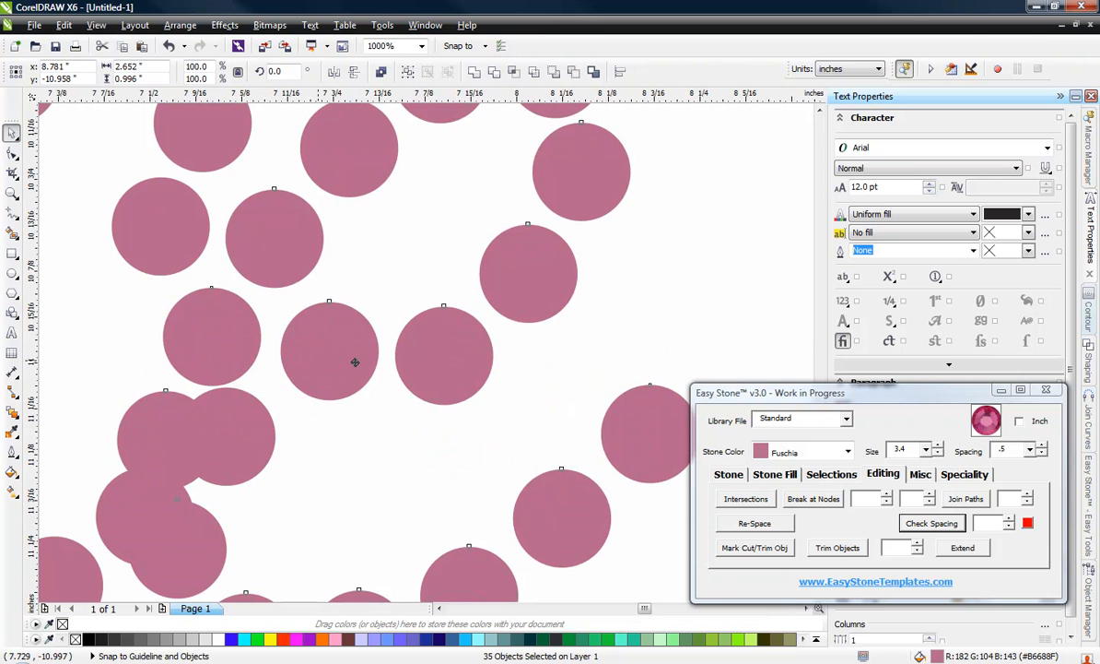
pyautogui.moveTo(354, 362); pyautogui.dragTo(422, 363)
pyautogui.scroll(-1, 351, 383)
pyautogui.scroll(1, 362, 409)
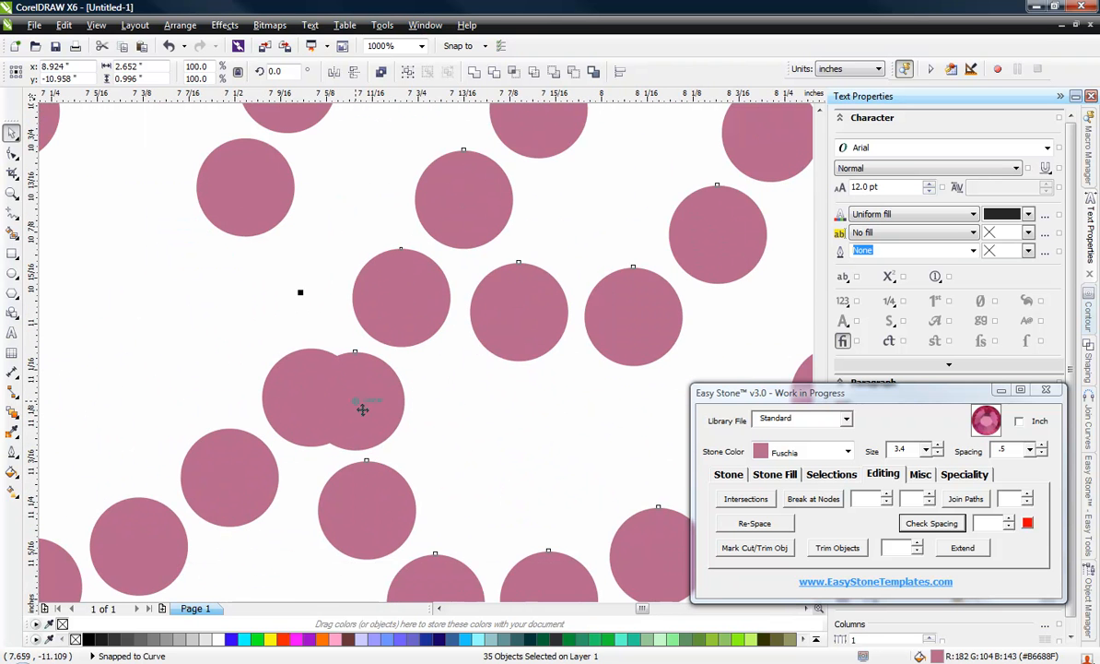
pyautogui.moveTo(362, 409)
pyautogui.mouseDown()
pyautogui.moveTo(422, 413)
pyautogui.moveTo(390, 392)
pyautogui.moveTo(349, 392)
pyautogui.mouseUp()
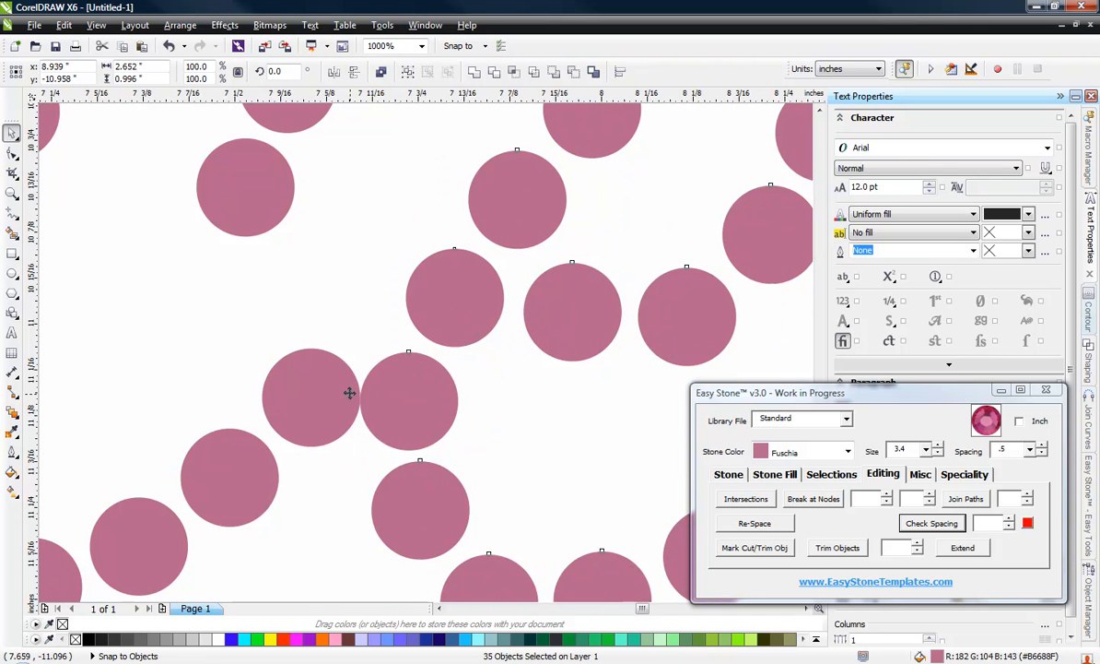
# Step: Undo the last small shift of the e and s, and move both slightly farther right to clear the c's end stone
pyautogui.click(226, 355)
pyautogui.click(297, 378)
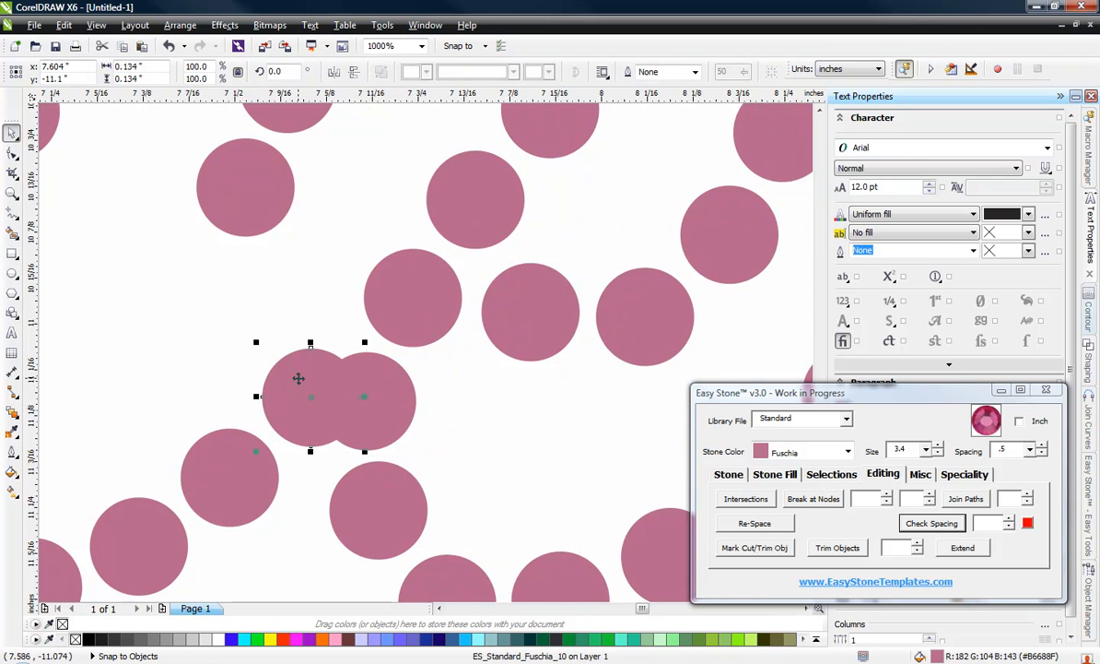
pyautogui.scroll(-2, 298, 378)
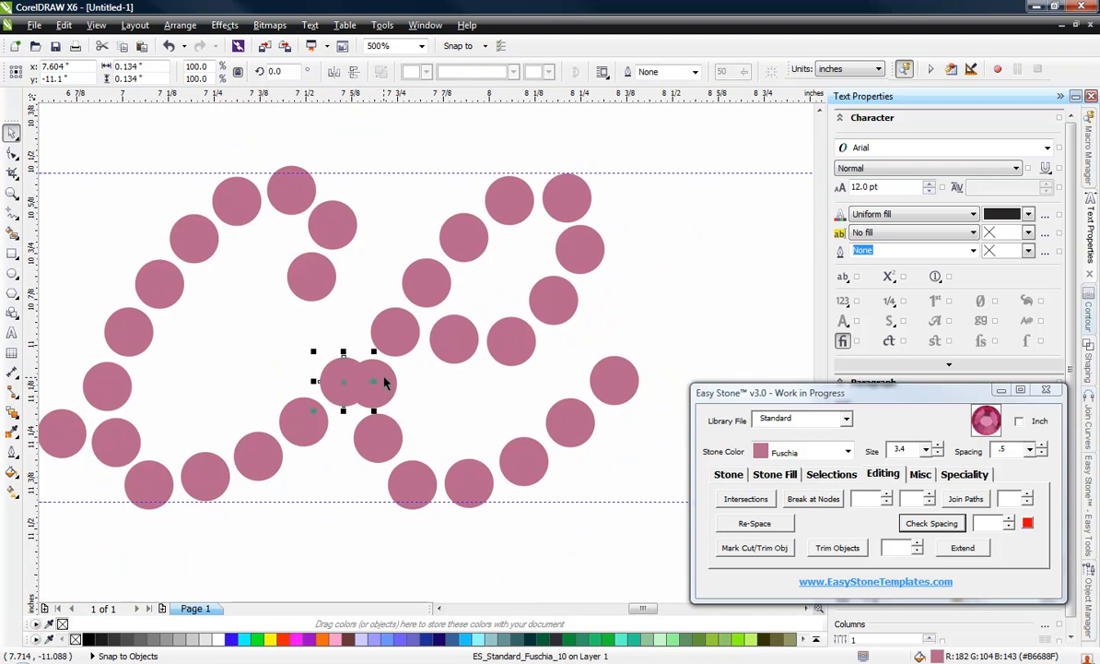
pyautogui.hotkey('ctrl', 'a')
pyautogui.scroll(2, 380, 381)
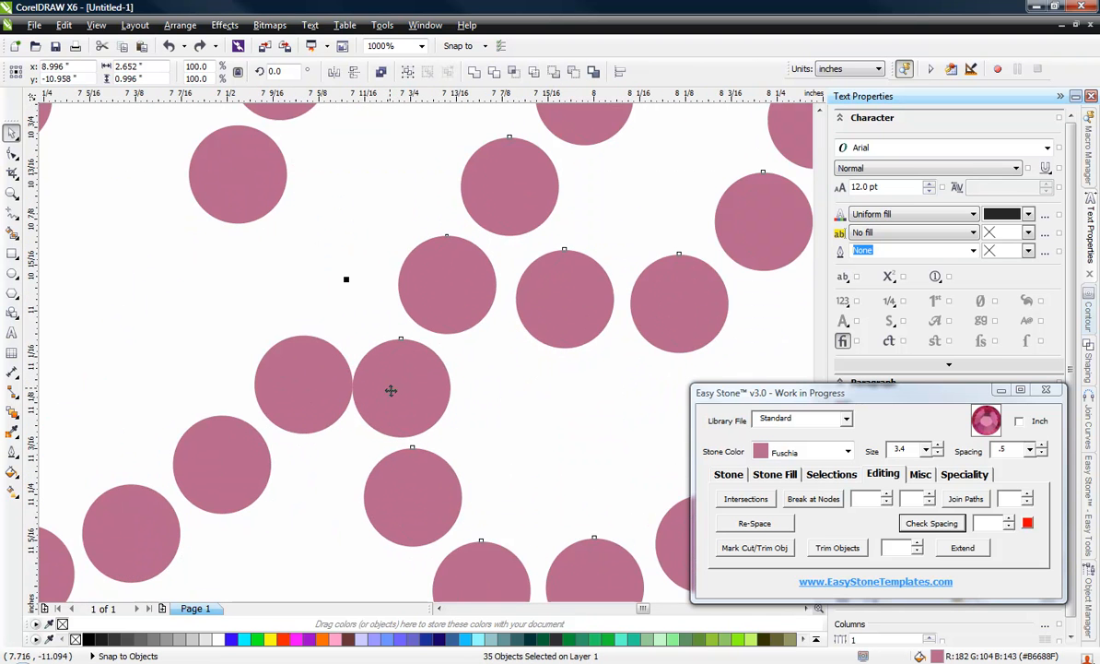
pyautogui.moveTo(388, 388); pyautogui.dragTo(433, 392)
# Step: Move the last three stones of the c's tail slightly down and right one by one to space them evenly toward the e
pyautogui.moveTo(321, 376); pyautogui.dragTo(349, 416)
pyautogui.moveTo(227, 475)
pyautogui.mouseDown()
pyautogui.moveTo(239, 507)
pyautogui.moveTo(236, 493)
pyautogui.mouseUp()
pyautogui.scroll(-4, 224, 468)
pyautogui.scroll(6, 262, 442)
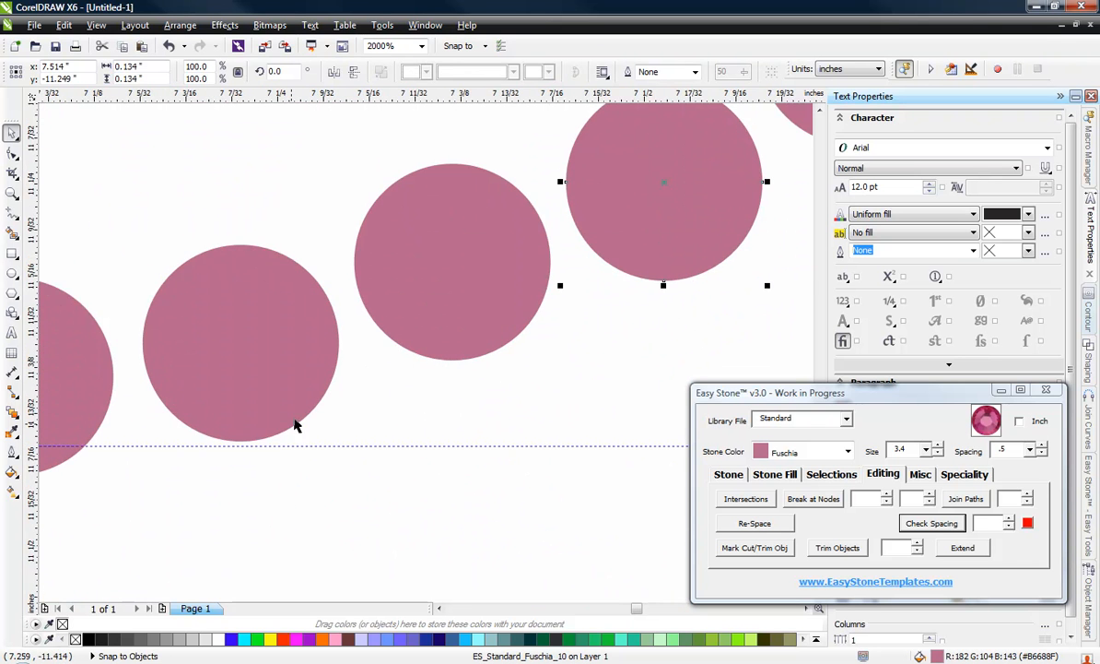
pyautogui.moveTo(417, 295); pyautogui.dragTo(425, 323)
pyautogui.scroll(-4, 361, 376)
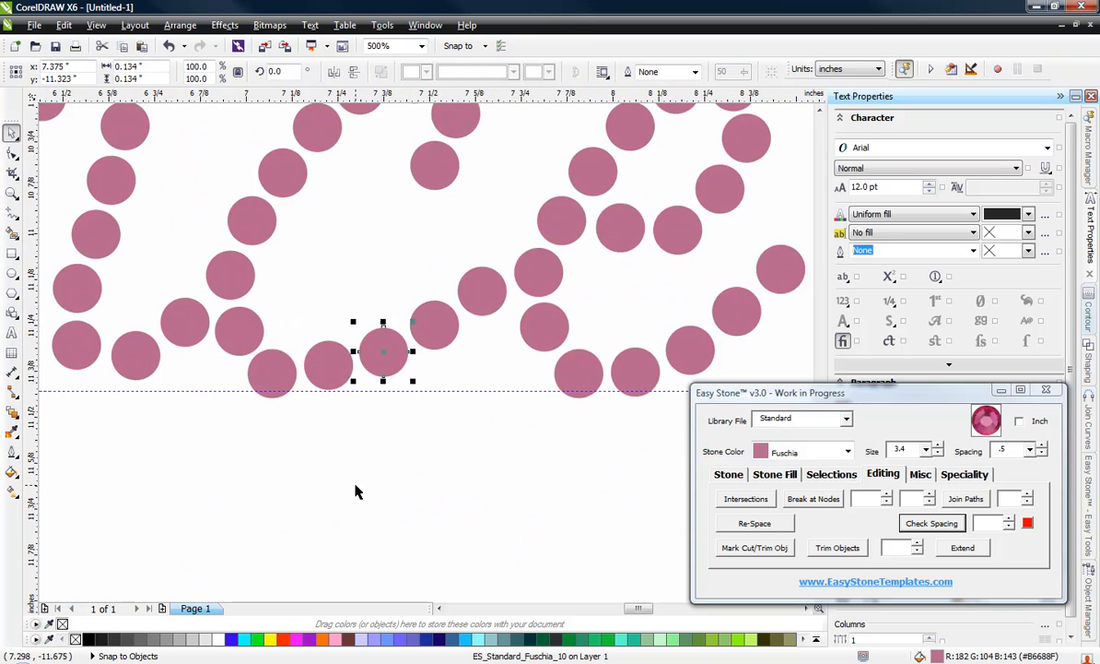
pyautogui.click(288, 470)
# Step: Select the 19 stones of the s and move them about 0.88 inch left, so its first stone follows the e's tail
pyautogui.scroll(-2, 288, 470)
pyautogui.scroll(-2, 314, 295)
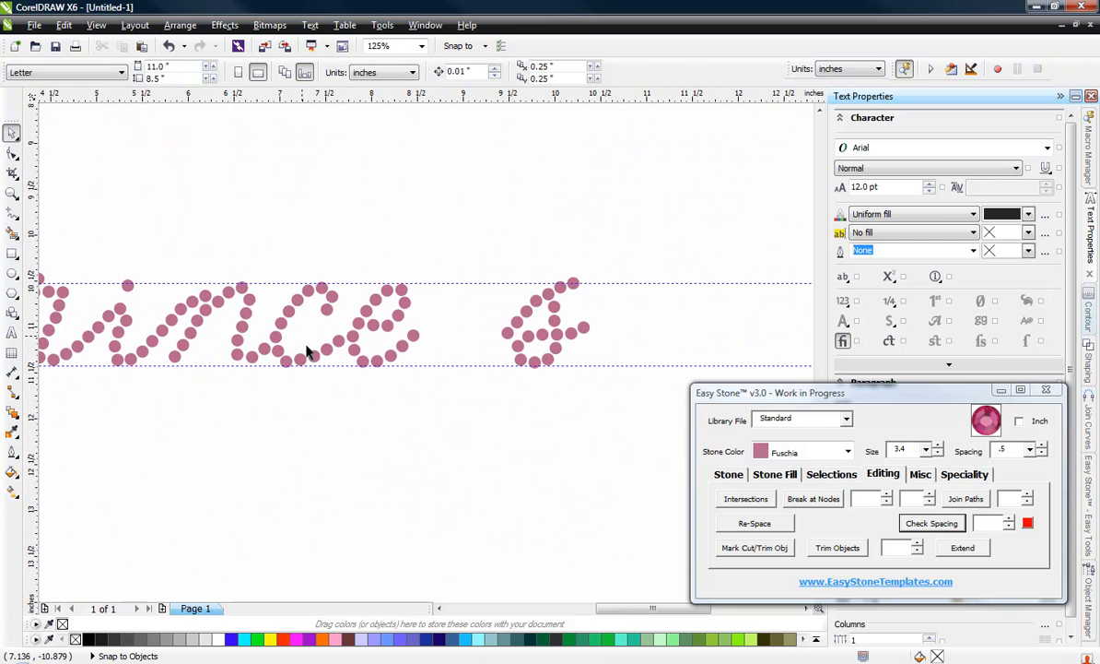
pyautogui.moveTo(481, 245); pyautogui.dragTo(651, 417)
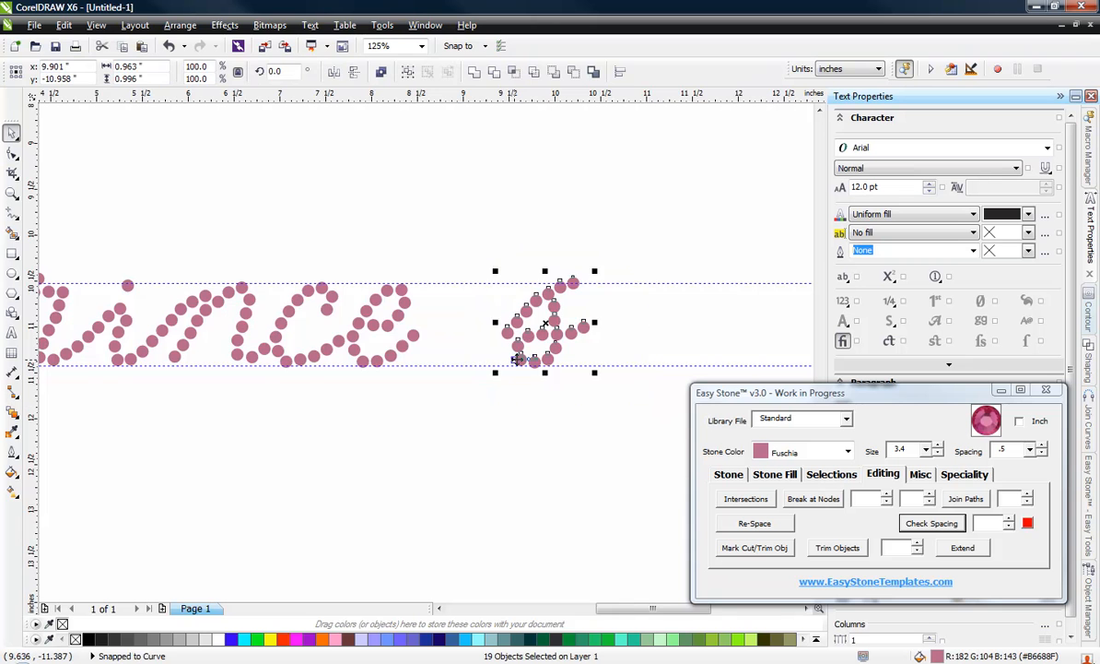
pyautogui.scroll(4, 507, 318)
pyautogui.moveTo(472, 327); pyautogui.dragTo(159, 330)
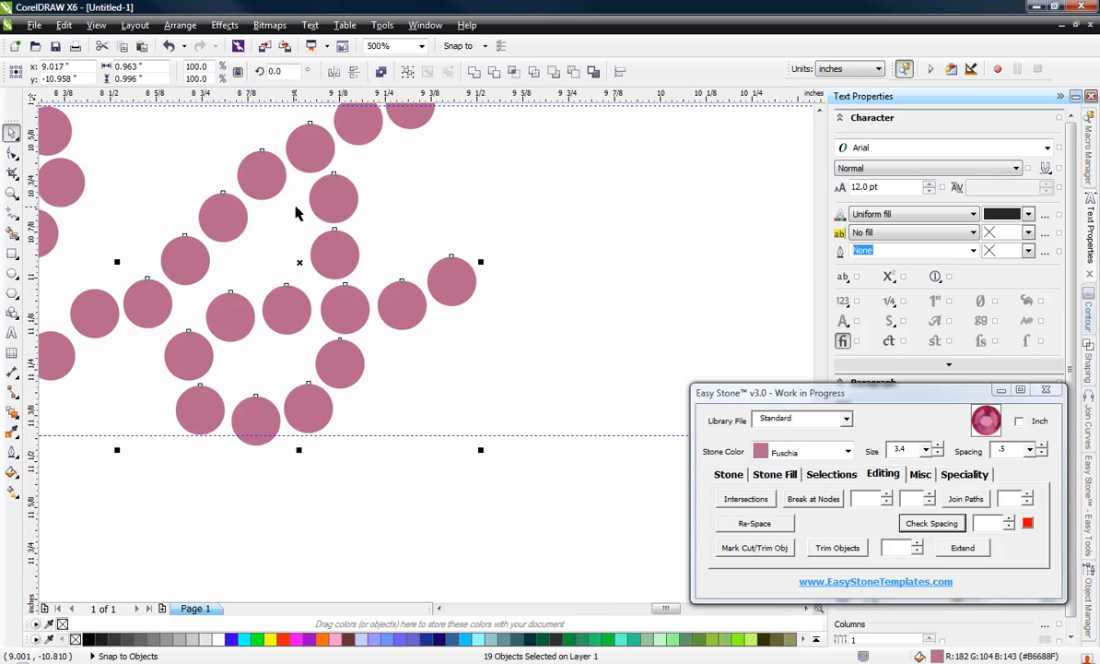
pyautogui.scroll(-2, 295, 213)
pyautogui.click(244, 387)
# Step: Move the last three stones of the e's tail slightly down one by one to space them evenly toward the s
pyautogui.scroll(4, 155, 258)
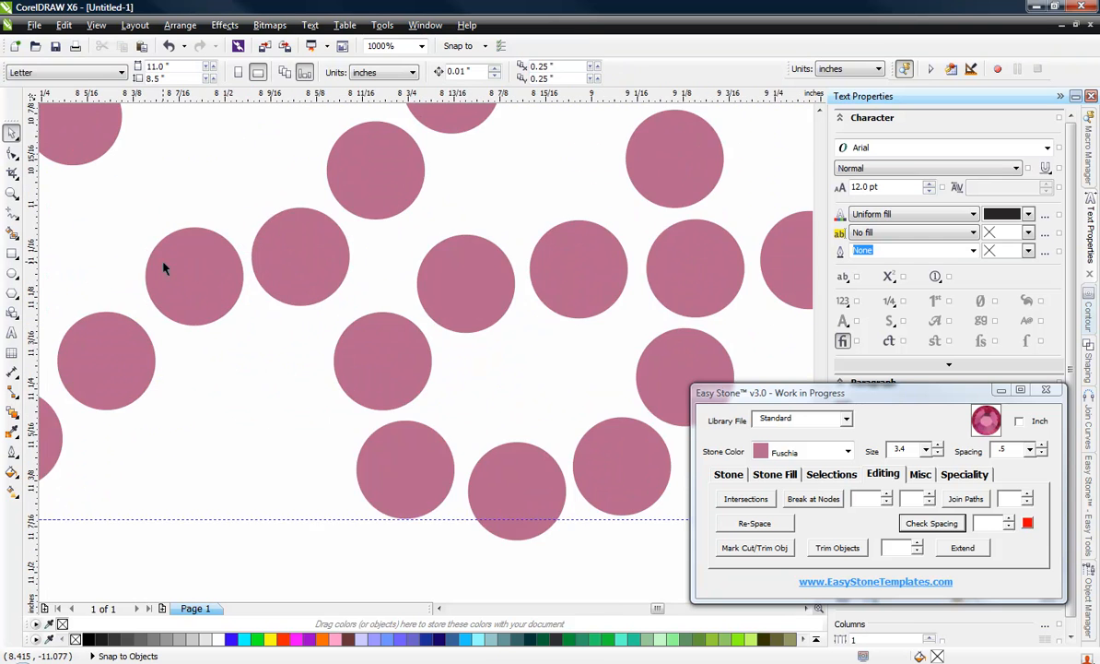
pyautogui.scroll(2, 164, 268)
pyautogui.moveTo(199, 300); pyautogui.dragTo(233, 394)
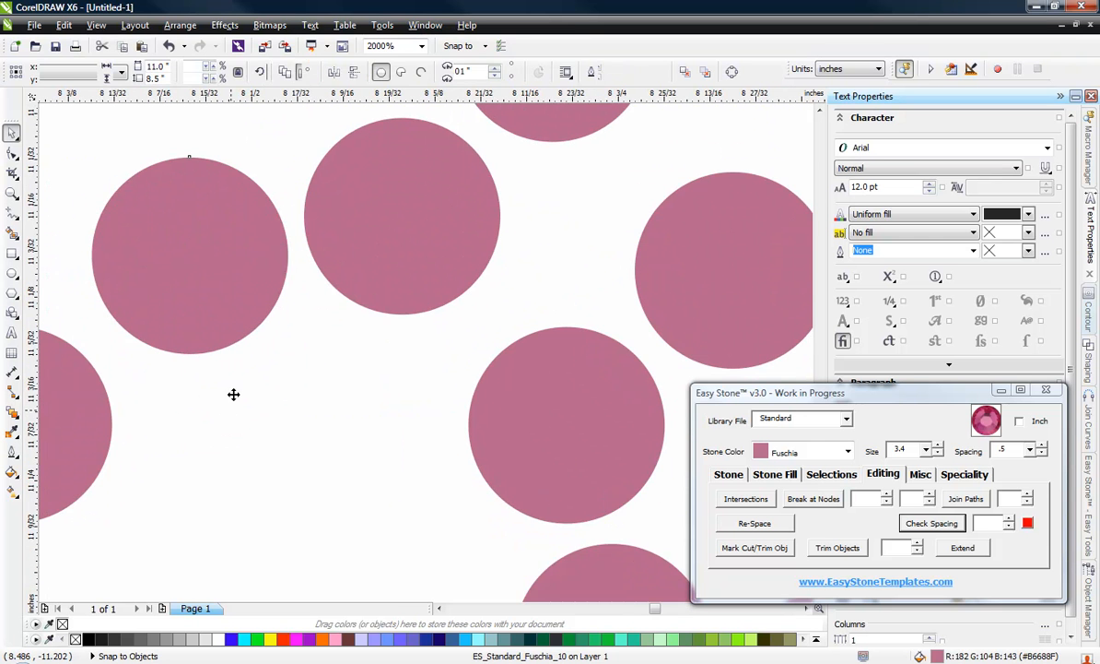
pyautogui.scroll(-4, 233, 393)
pyautogui.scroll(4, 291, 302)
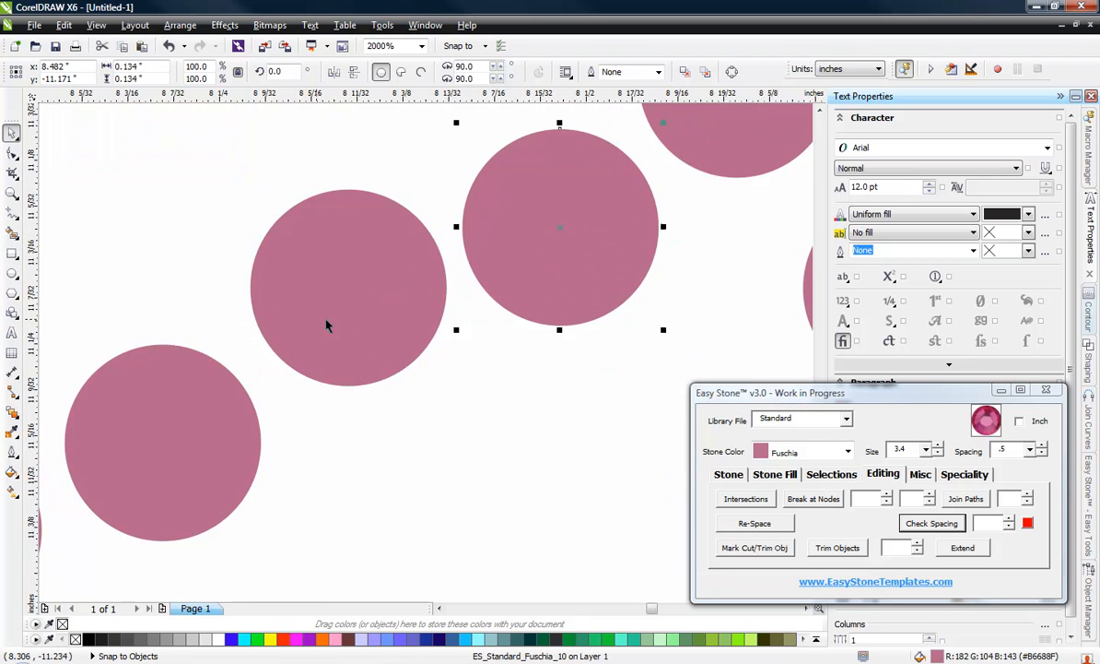
pyautogui.moveTo(326, 322); pyautogui.dragTo(334, 350)
pyautogui.scroll(-1, 300, 372)
pyautogui.scroll(1, 265, 417)
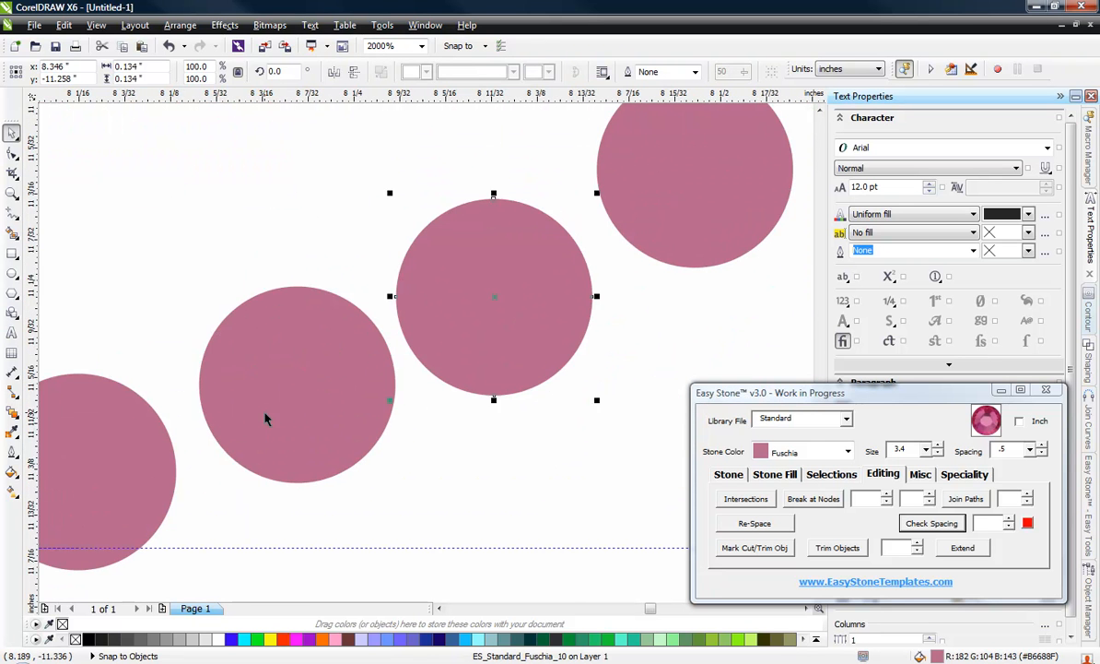
pyautogui.moveTo(277, 417); pyautogui.dragTo(280, 445)
pyautogui.scroll(-2, 419, 483)
pyautogui.click(442, 553)
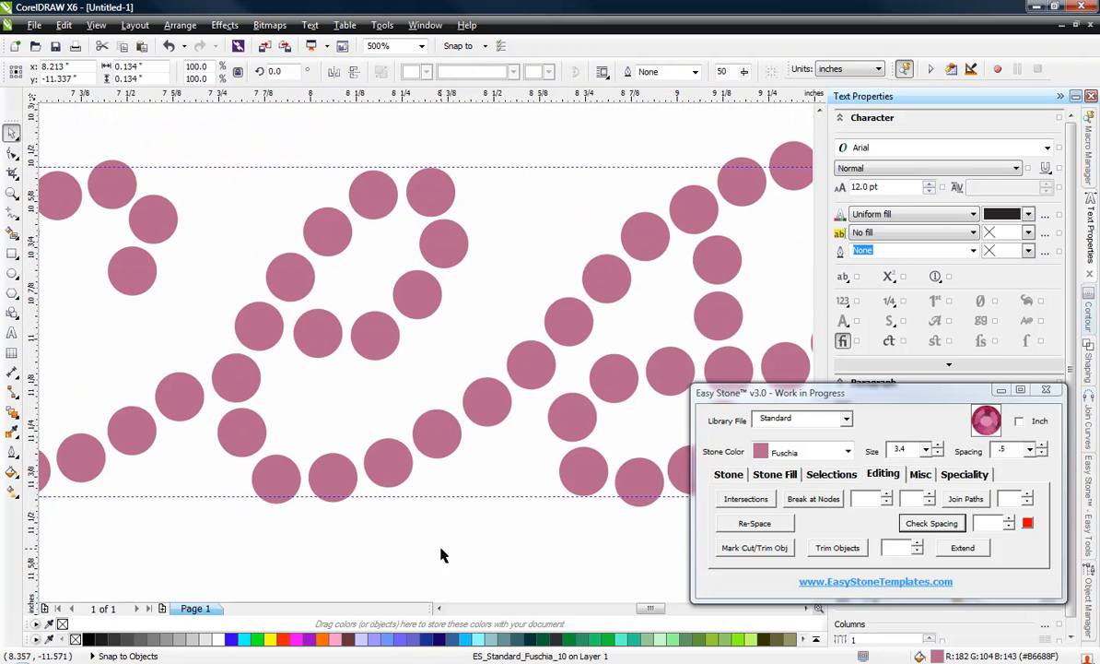
pyautogui.scroll(-2, 432, 425)
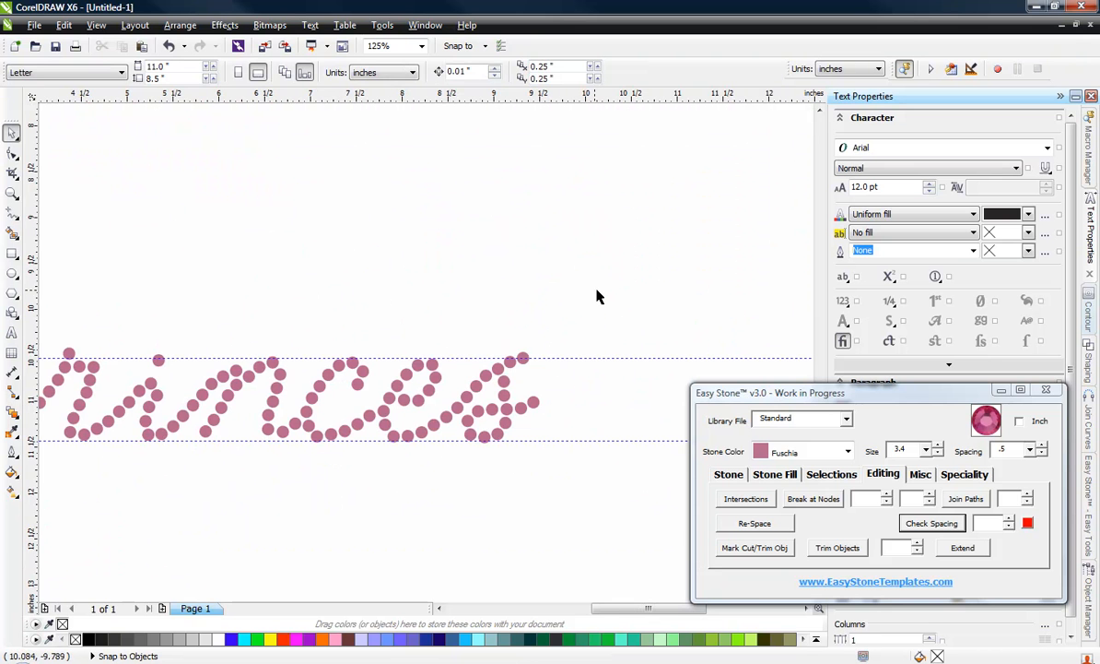
# Step: Select all stones of the s and place a duplicate about 0.87 inch to the right as the final s
pyautogui.moveTo(505, 433); pyautogui.dragTo(445, 467)
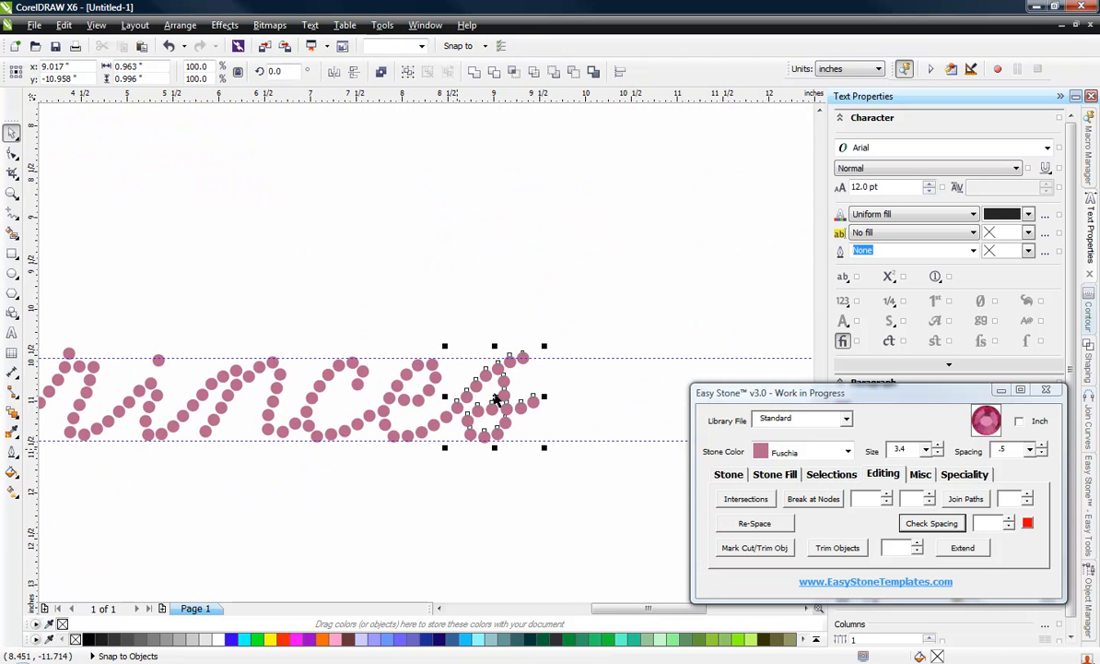
pyautogui.scroll(1, 510, 403)
pyautogui.moveTo(534, 398); pyautogui.dragTo(660, 398)
pyautogui.click(560, 180)
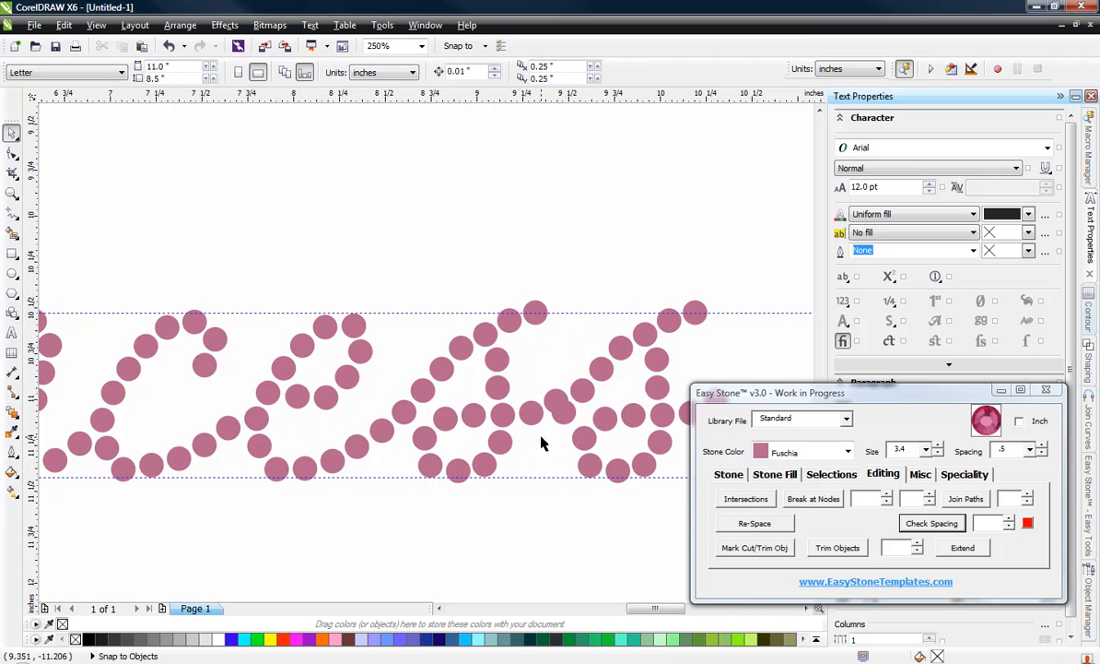
# Step: Delete the end stone of the first s's tail that overlaps the first stone of the second s
pyautogui.scroll(2, 541, 443)
pyautogui.click(582, 291)
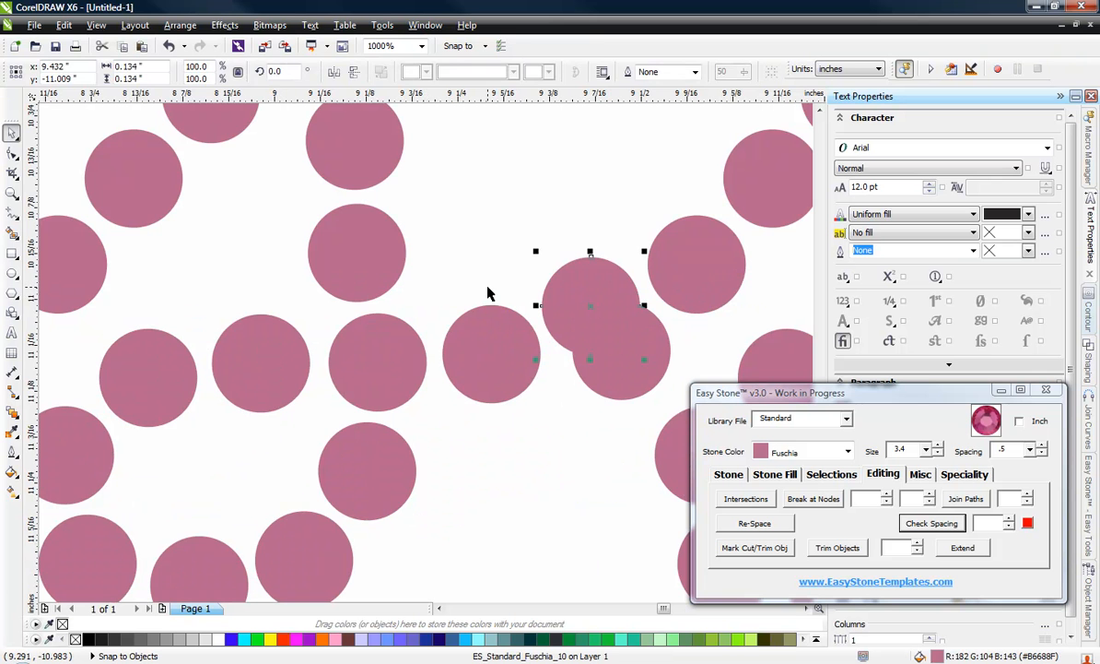
pyautogui.press('Delete')
pyautogui.scroll(-2, 392, 323)
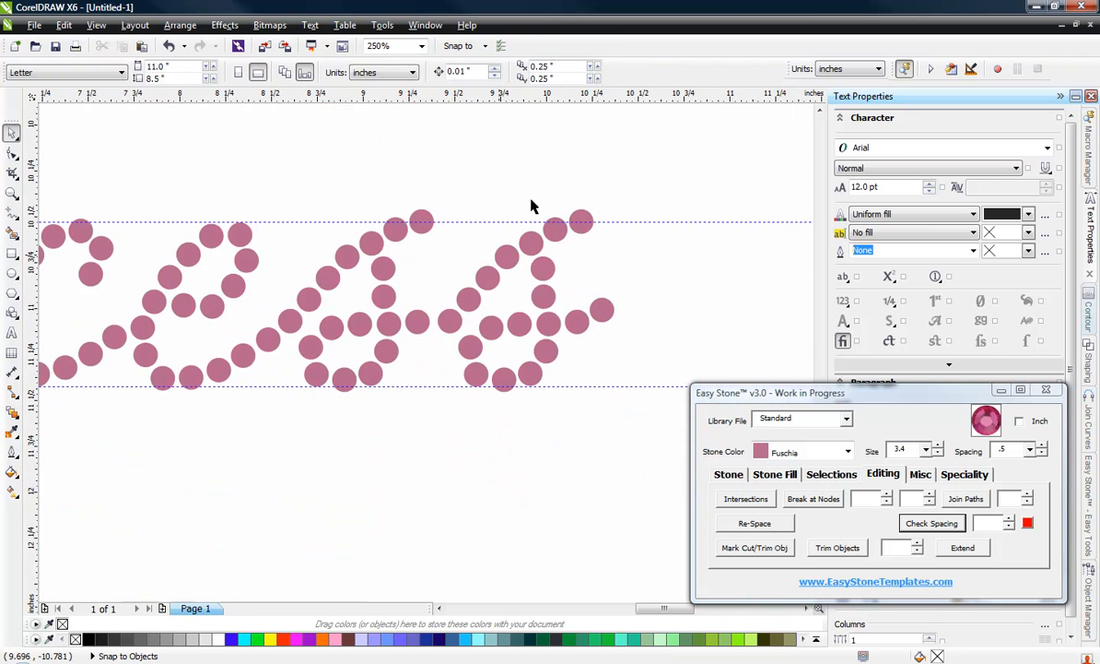
# Step: Select the 19 stones of the second s and move them about 0.02 inch left to even the gap after the first s
pyautogui.moveTo(643, 172); pyautogui.dragTo(430, 497)
pyautogui.scroll(1, 433, 388)
pyautogui.scroll(-1, 406, 514)
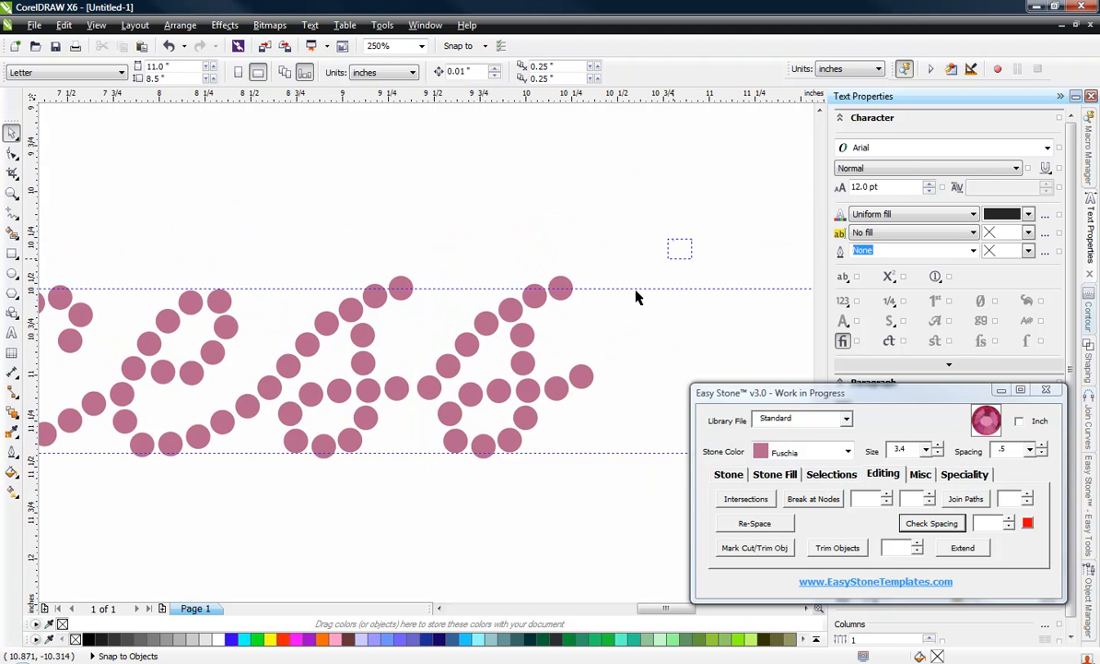
pyautogui.moveTo(636, 297); pyautogui.dragTo(417, 508)
pyautogui.scroll(2, 401, 411)
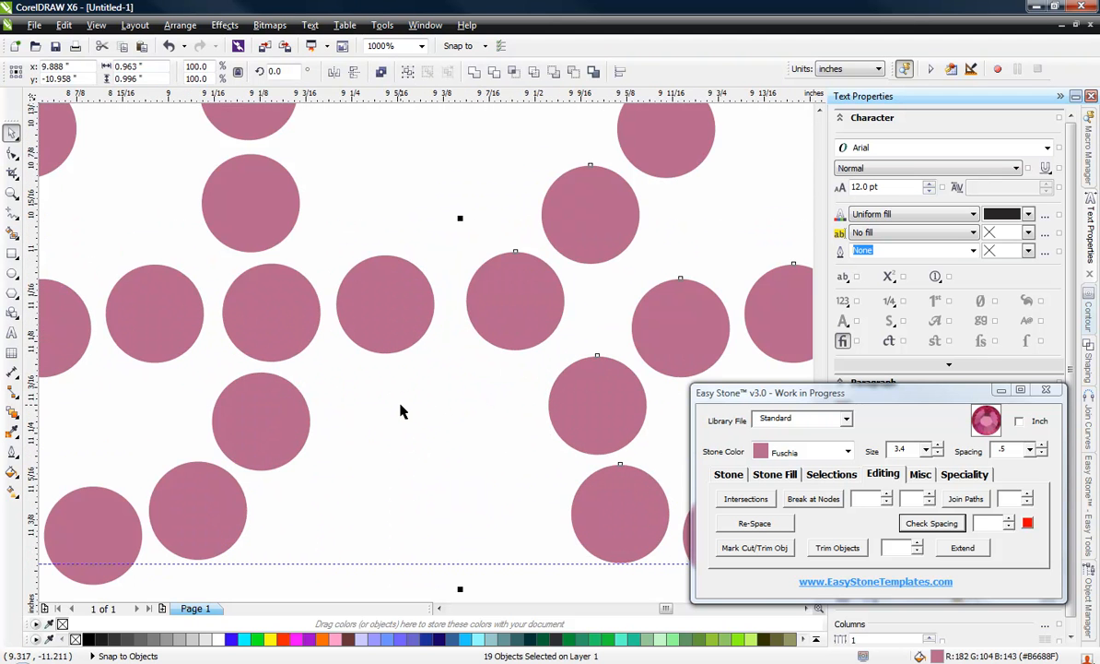
pyautogui.moveTo(518, 276); pyautogui.dragTo(506, 274)
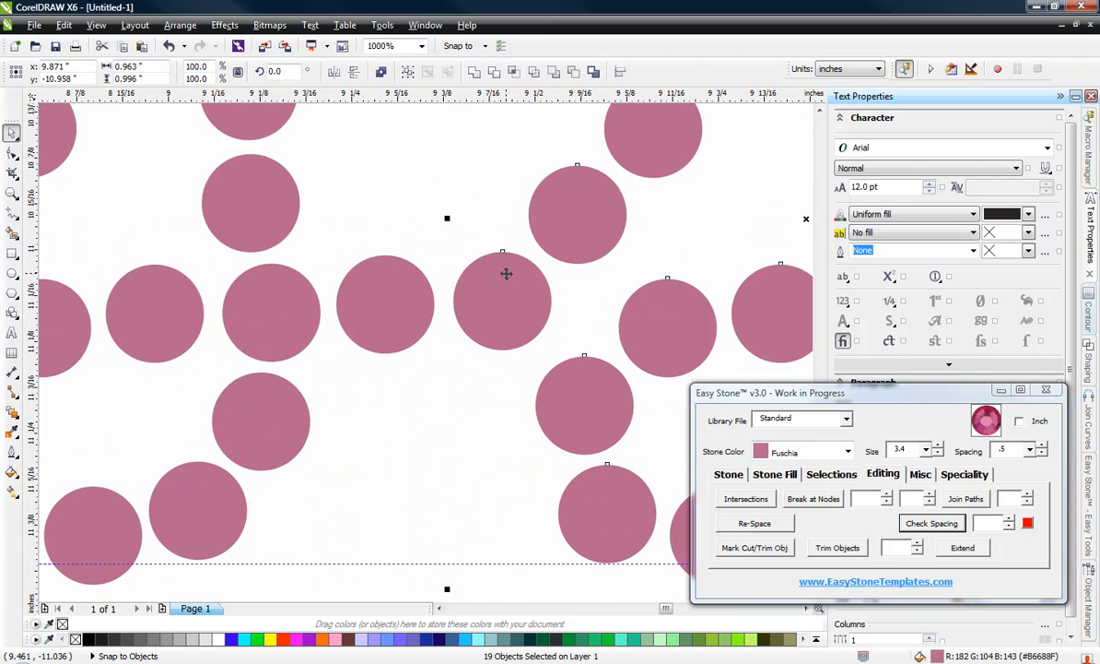
pyautogui.scroll(-4, 560, 296)
pyautogui.click(442, 356)
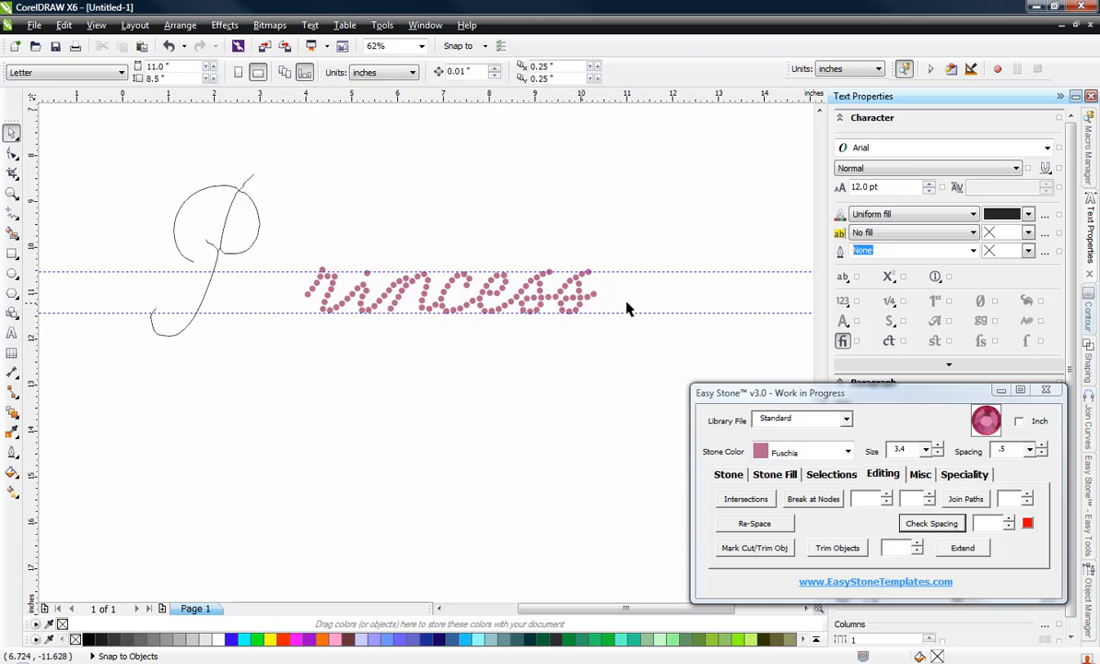
# Step: Select the P outline and move it about 1.81 inches right, so its stem sits close against the r
pyautogui.click(243, 223)
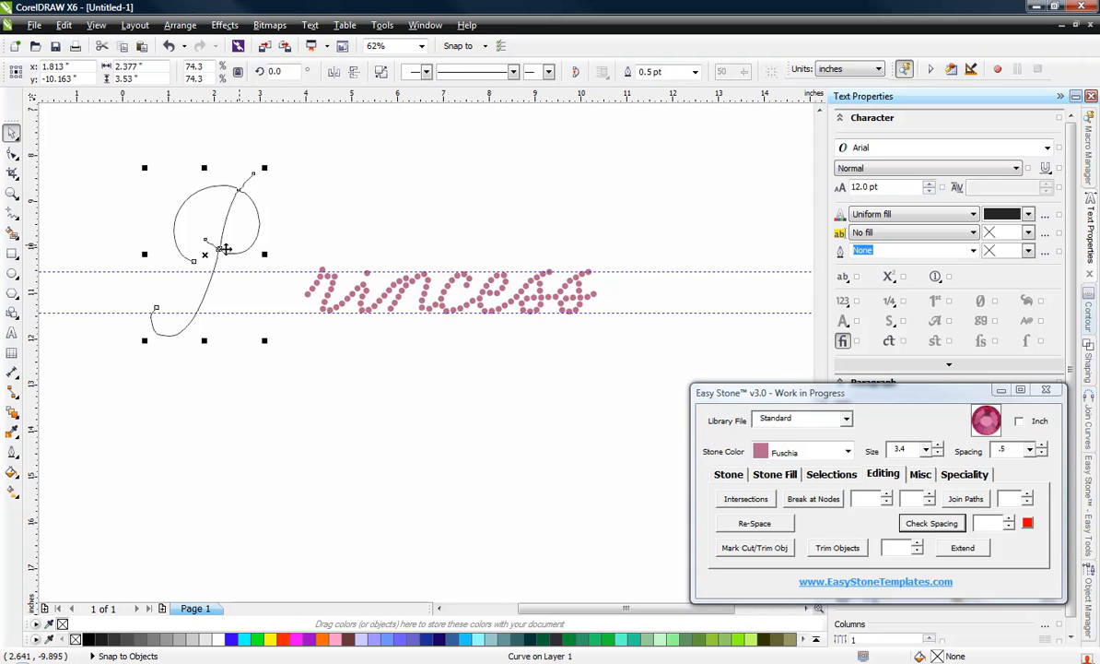
pyautogui.scroll(1, 272, 254)
pyautogui.scroll(-2, 324, 272)
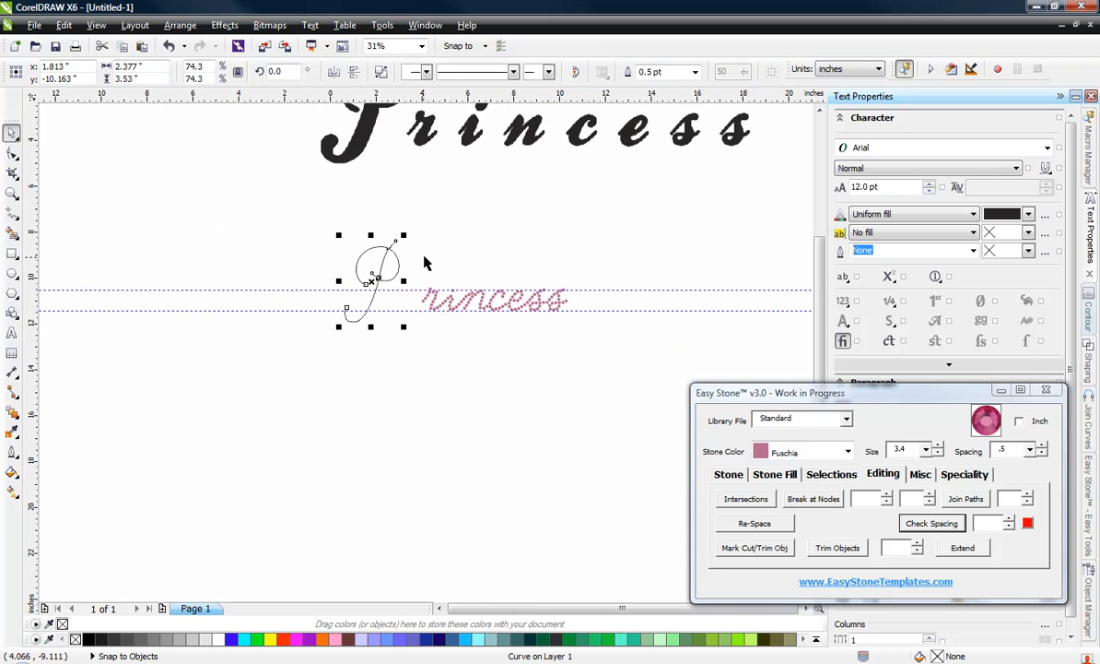
pyautogui.scroll(2, 424, 263)
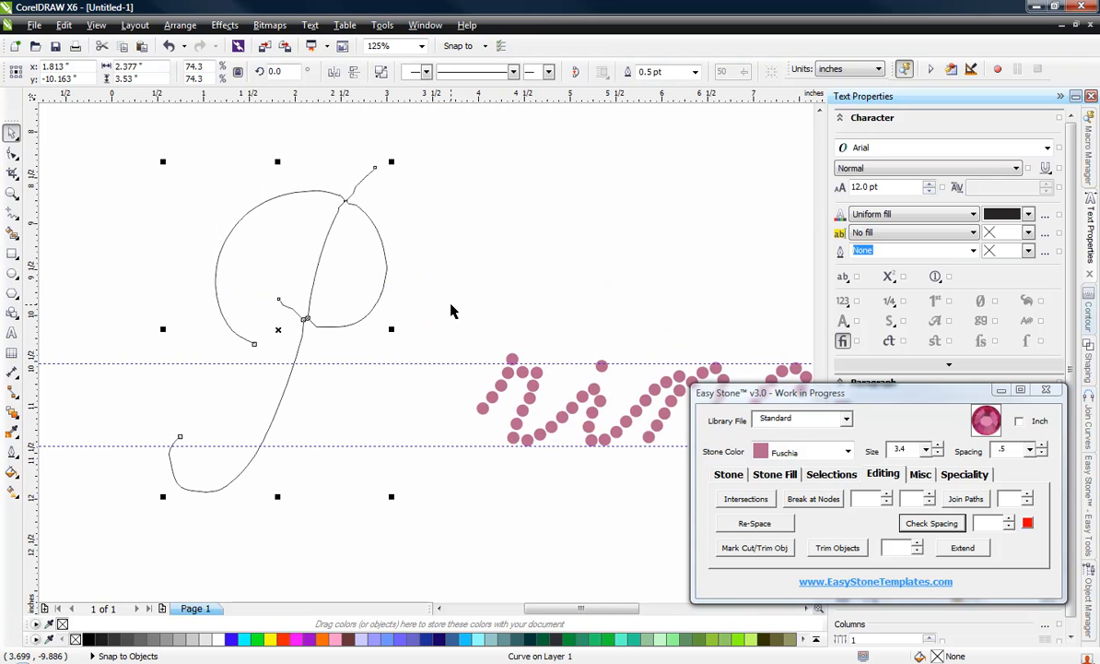
pyautogui.scroll(-2, 391, 288)
pyautogui.scroll(2, 385, 283)
pyautogui.moveTo(385, 281); pyautogui.dragTo(547, 285)
pyautogui.click(374, 317)
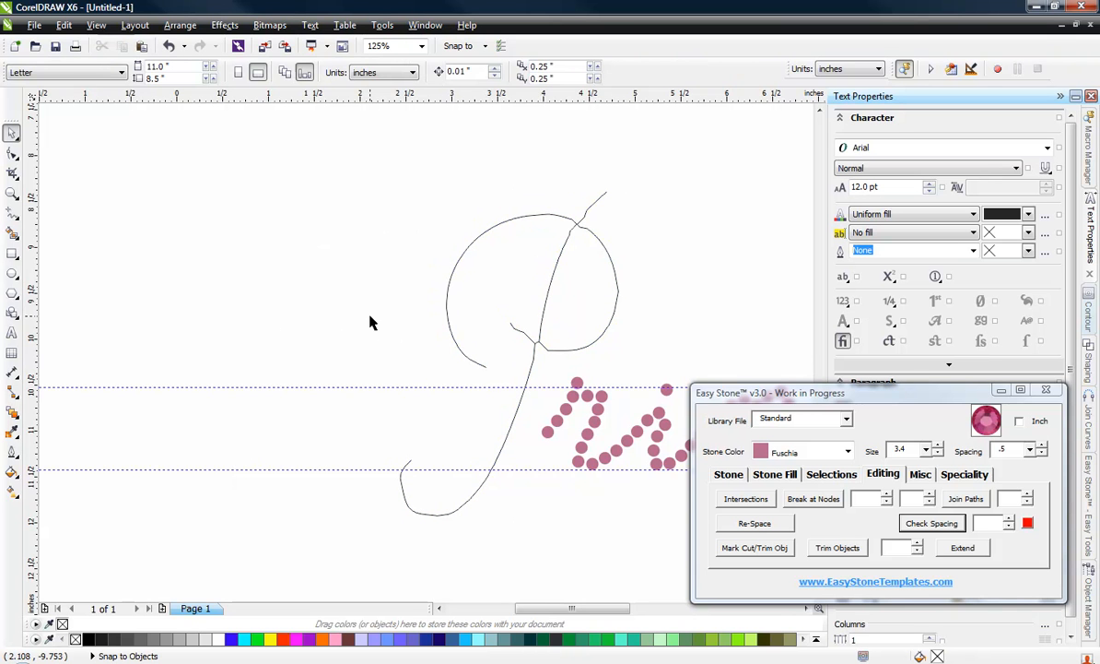
# Step: Select the P outline and move it about 1.07 inches left and 0.12 inch up, leaving open space before the r
pyautogui.scroll(-2, 369, 322)
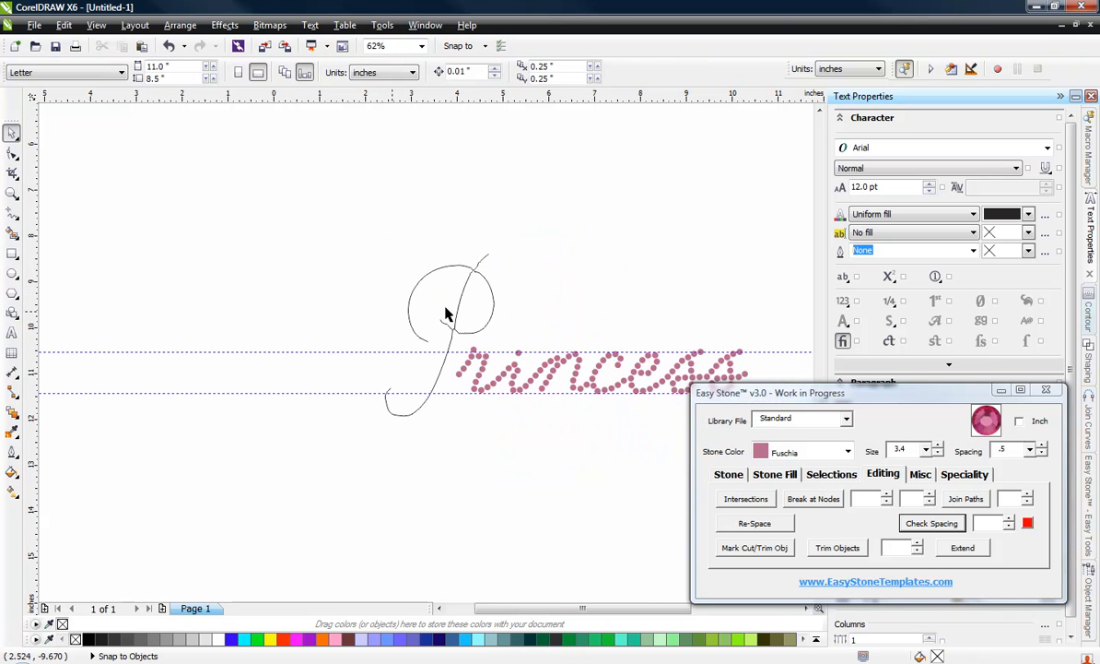
pyautogui.scroll(2, 493, 301)
pyautogui.click(493, 295)
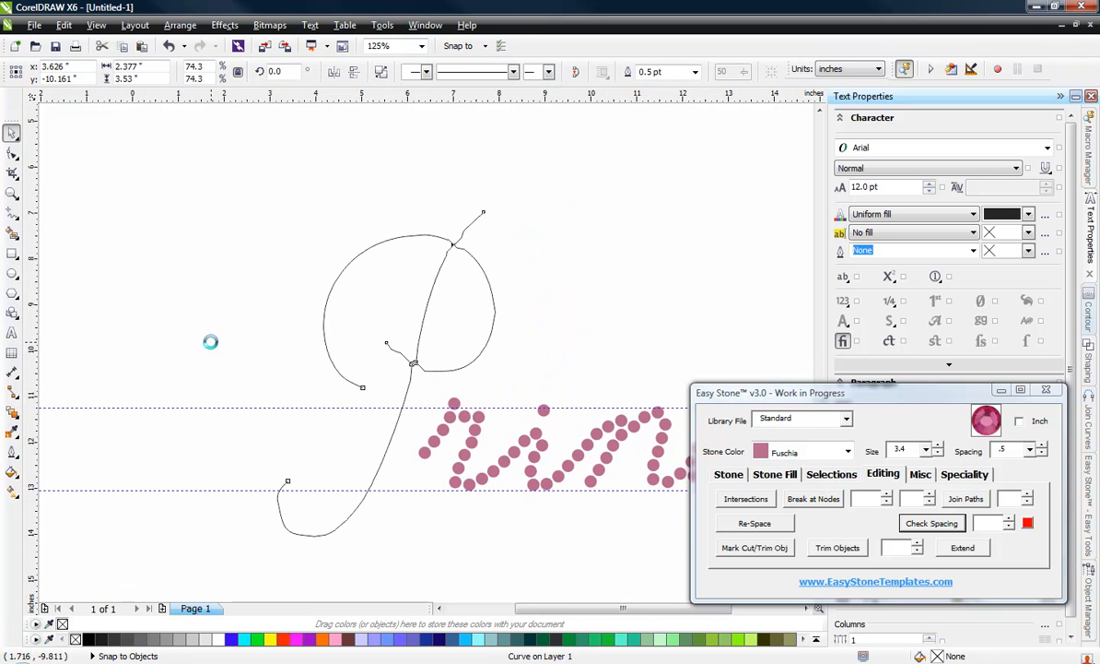
pyautogui.scroll(-2, 211, 346)
pyautogui.scroll(1, 255, 319)
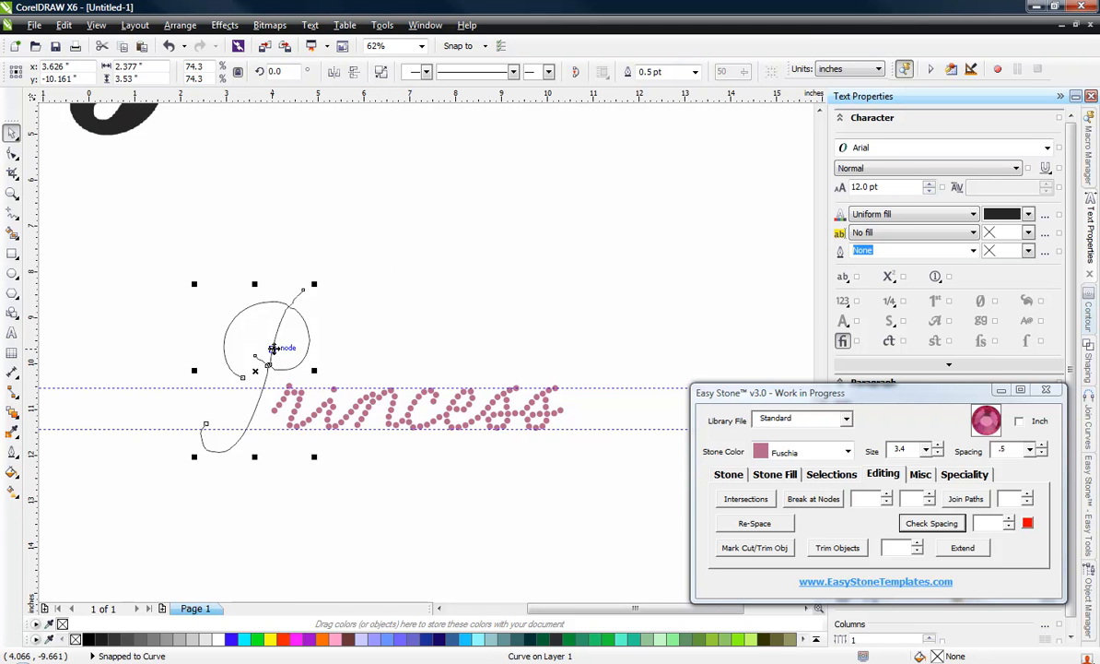
pyautogui.moveTo(258, 325); pyautogui.dragTo(223, 337)
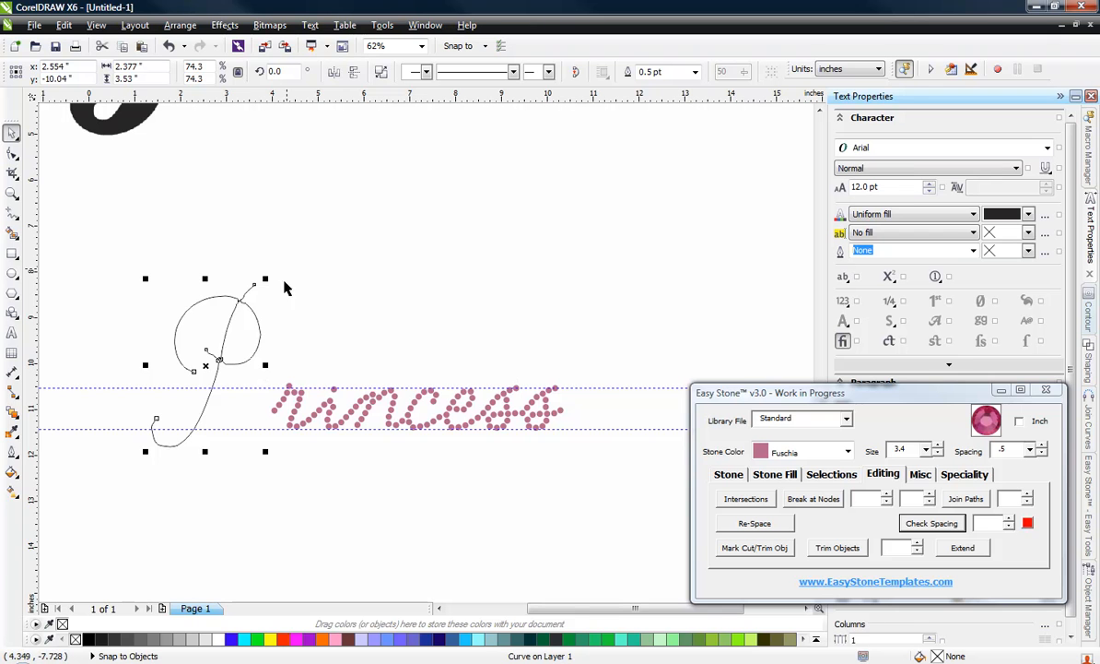
# Step: Enlarge the P outline to about 4.78 by 6.13 inches and centre it at about x 3.23, y -10.2 inches
pyautogui.moveTo(267, 277); pyautogui.dragTo(307, 219)
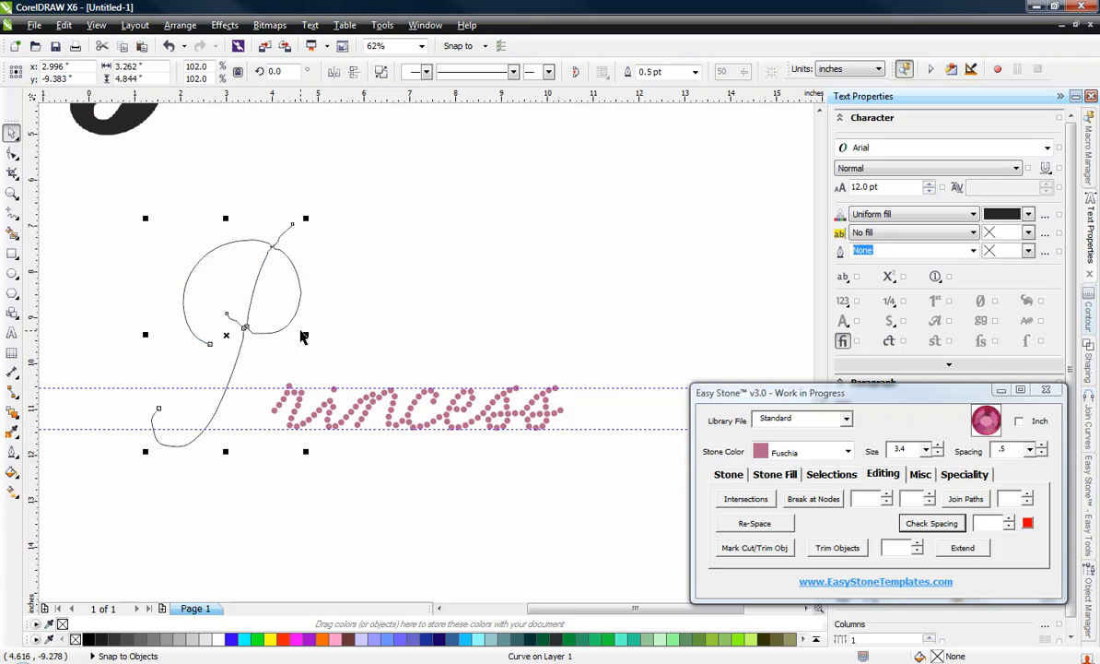
pyautogui.moveTo(306, 336); pyautogui.dragTo(375, 335)
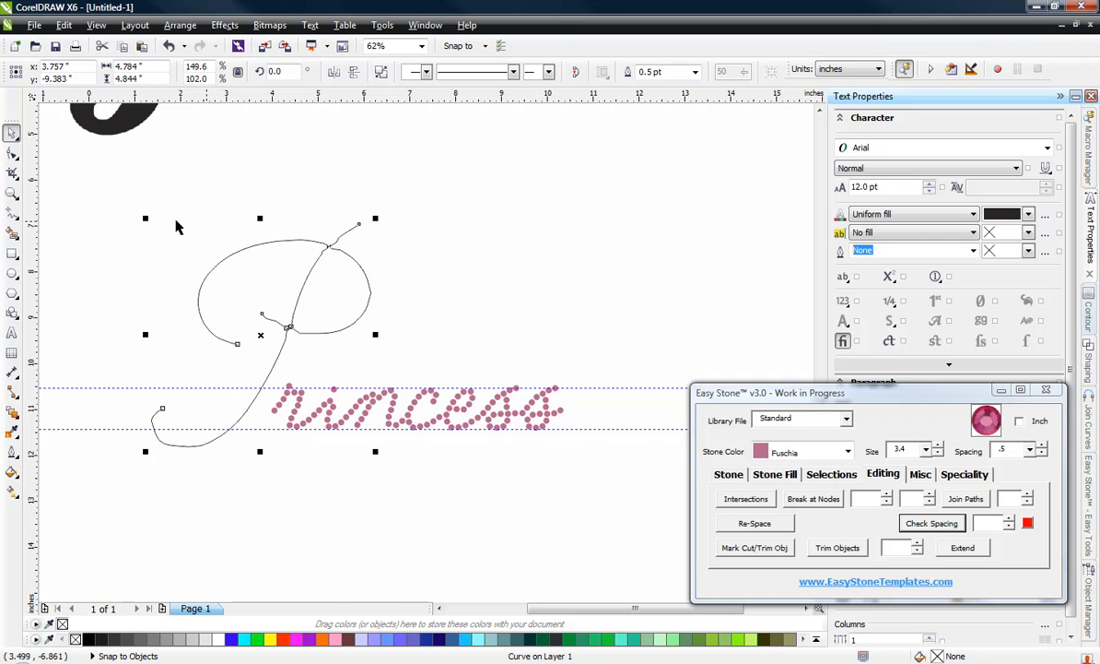
pyautogui.moveTo(260, 218); pyautogui.dragTo(243, 160)
pyautogui.moveTo(264, 308); pyautogui.dragTo(237, 372)
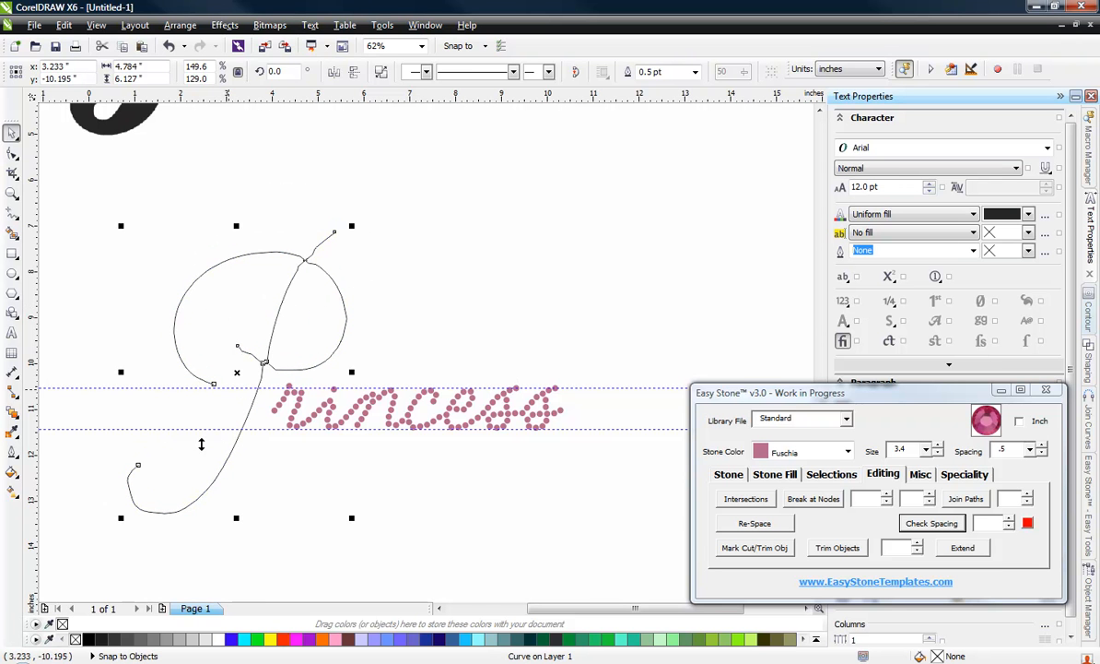
pyautogui.click(234, 493)
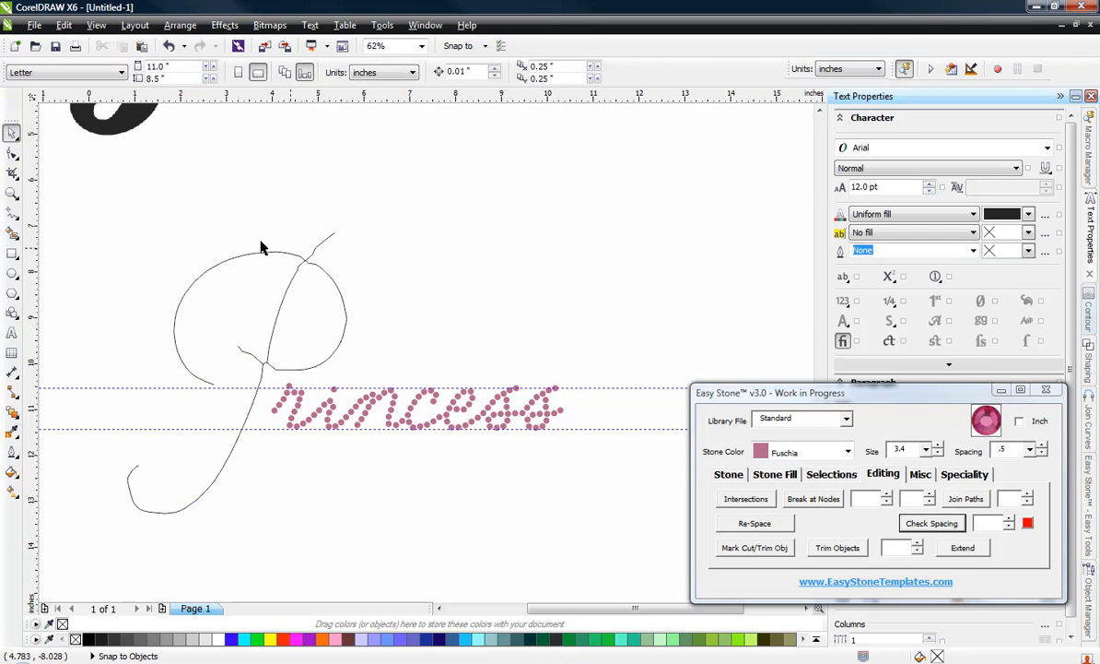
# Step: Try to simplify the P outline by reducing all of its nodes, and undo the reduction
pyautogui.click(305, 266)
pyautogui.scroll(5, 307, 267)
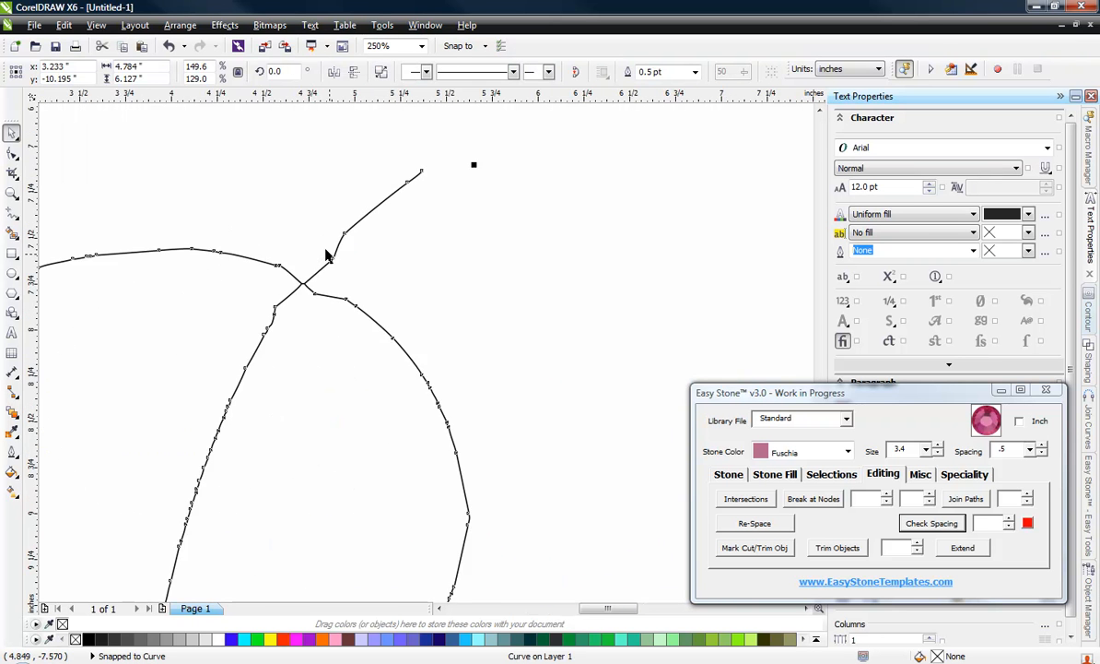
pyautogui.scroll(-5, 277, 241)
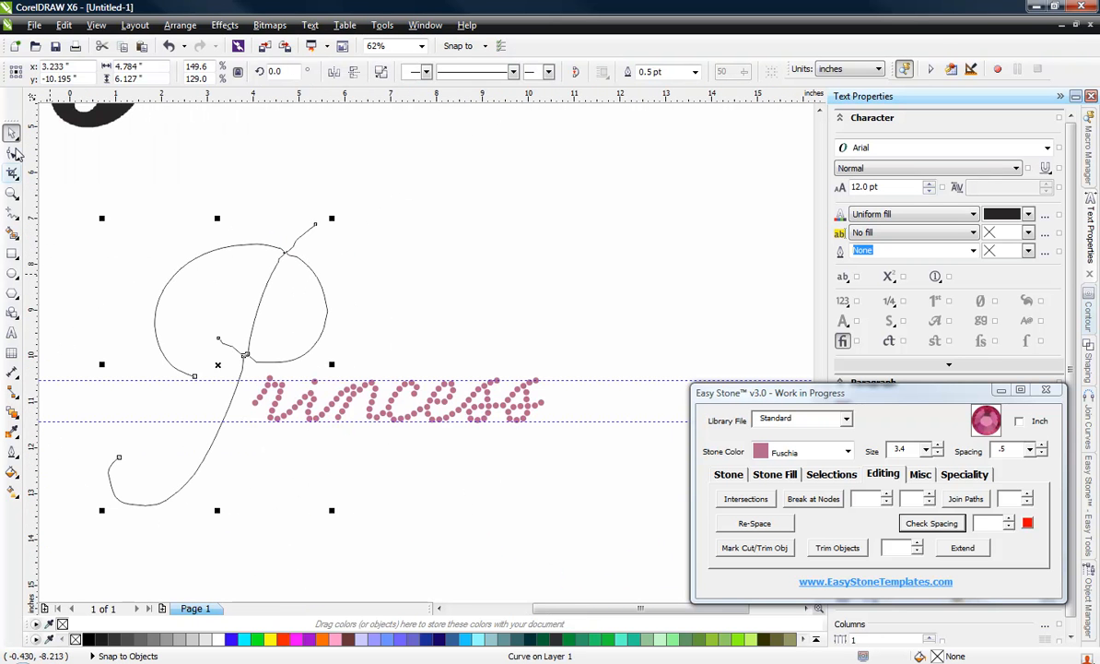
pyautogui.click(12, 152)
pyautogui.moveTo(404, 168); pyautogui.dragTo(89, 526)
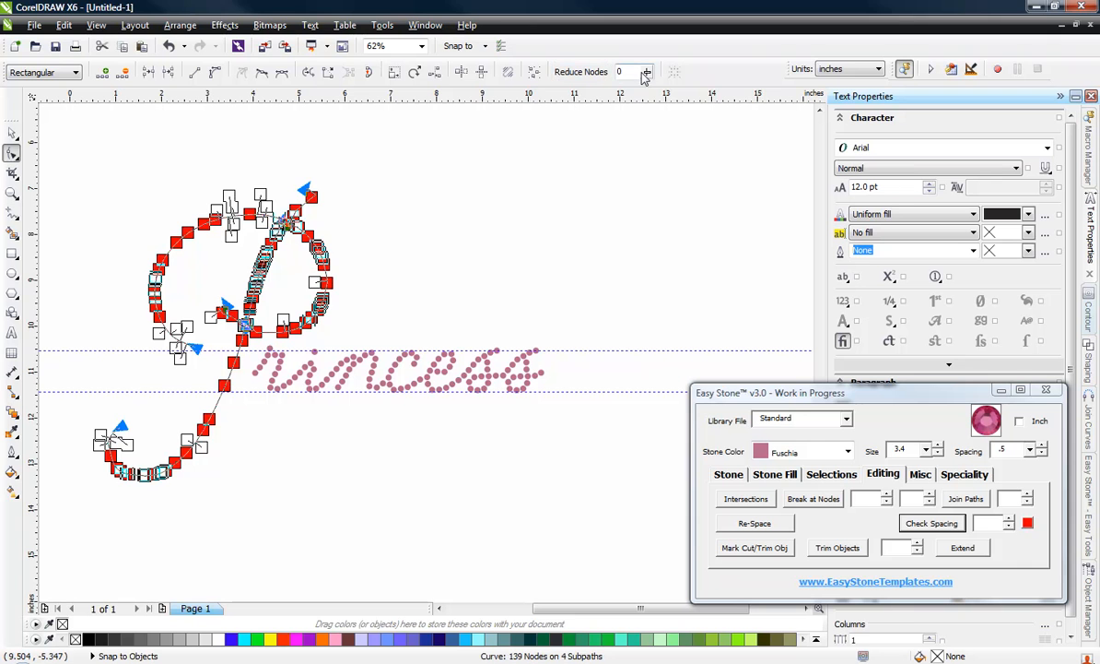
pyautogui.moveTo(648, 76); pyautogui.dragTo(659, 99)
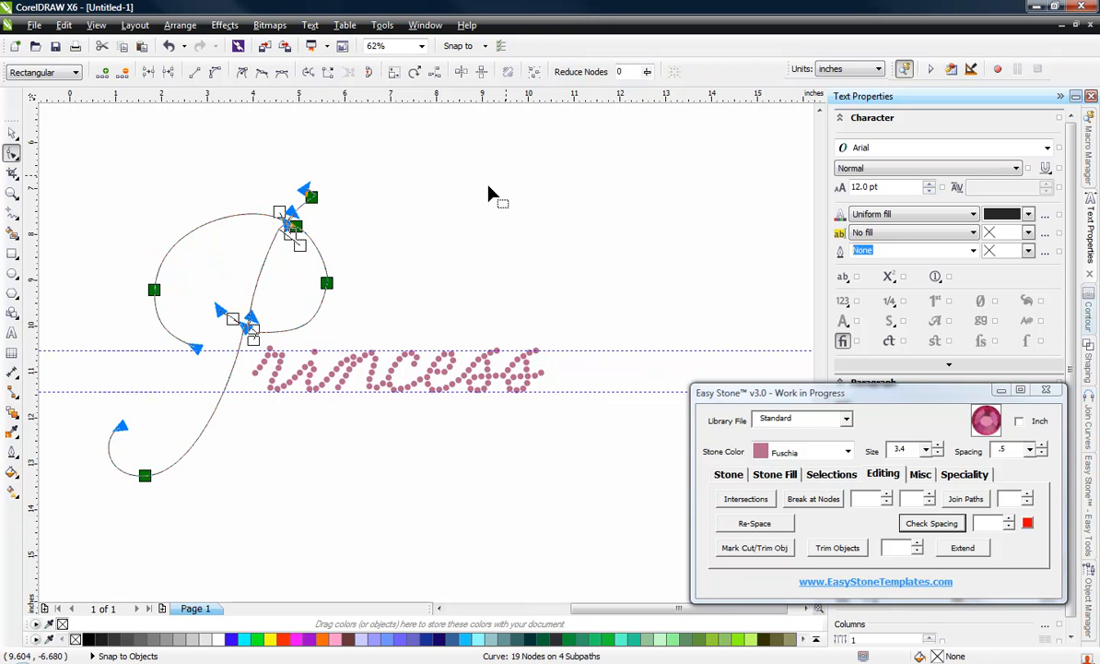
pyautogui.hotkey('ctrl', 'z')
# Step: Select all nodes of the P outline and smooth it with a Reduce Nodes setting of about 43
pyautogui.moveTo(403, 145); pyautogui.dragTo(129, 522)
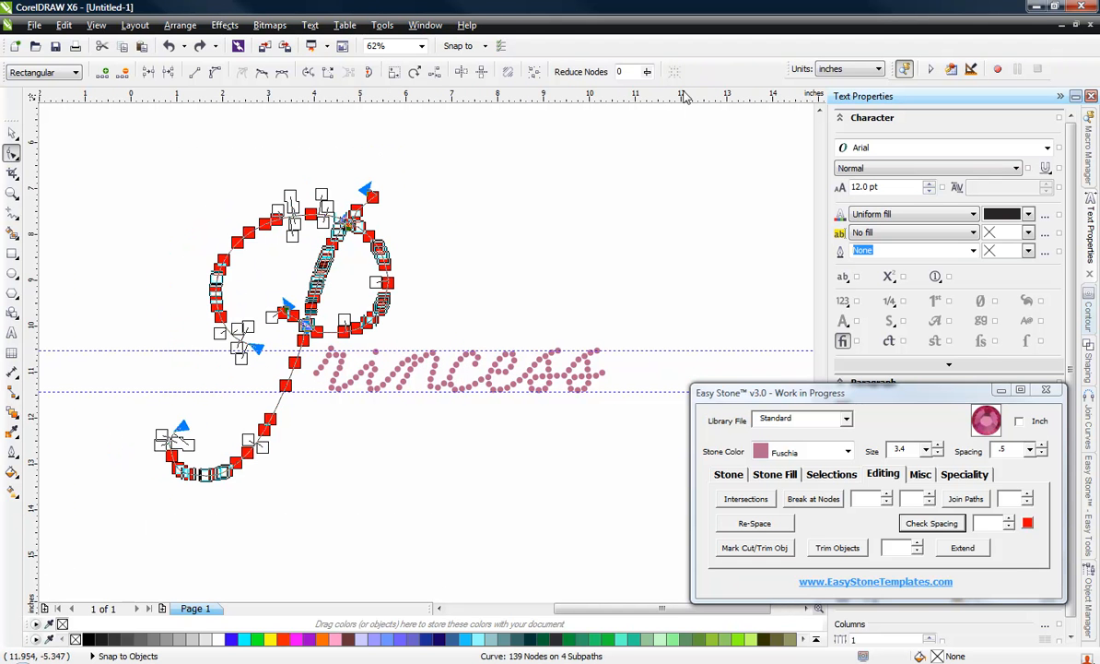
pyautogui.moveTo(648, 76); pyautogui.dragTo(682, 103)
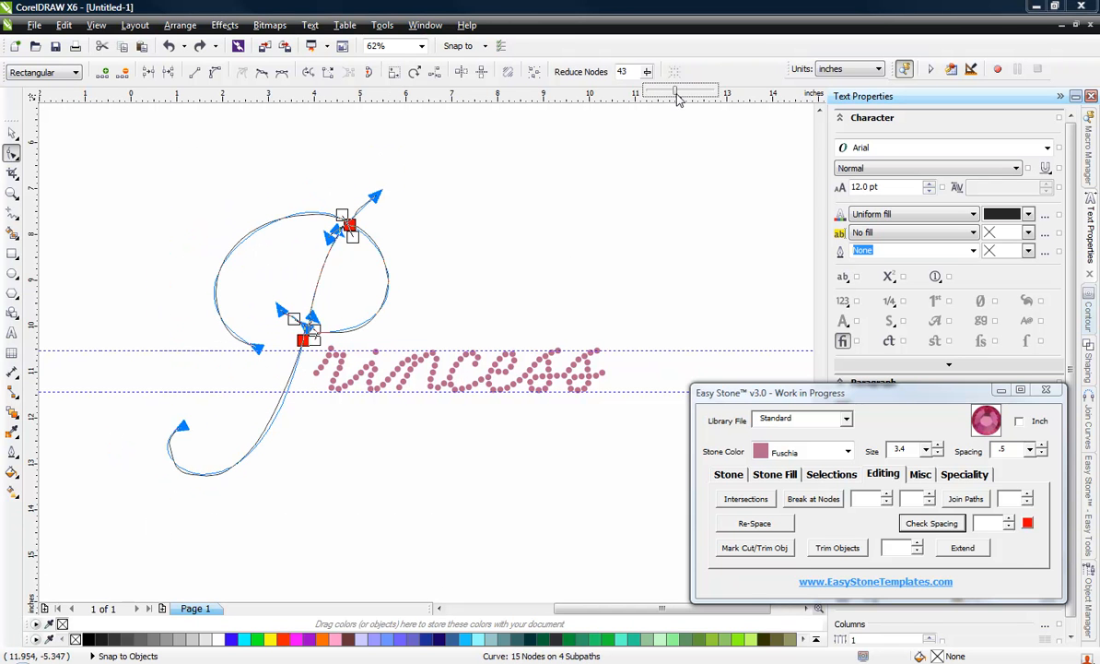
pyautogui.moveTo(677, 94); pyautogui.dragTo(679, 95)
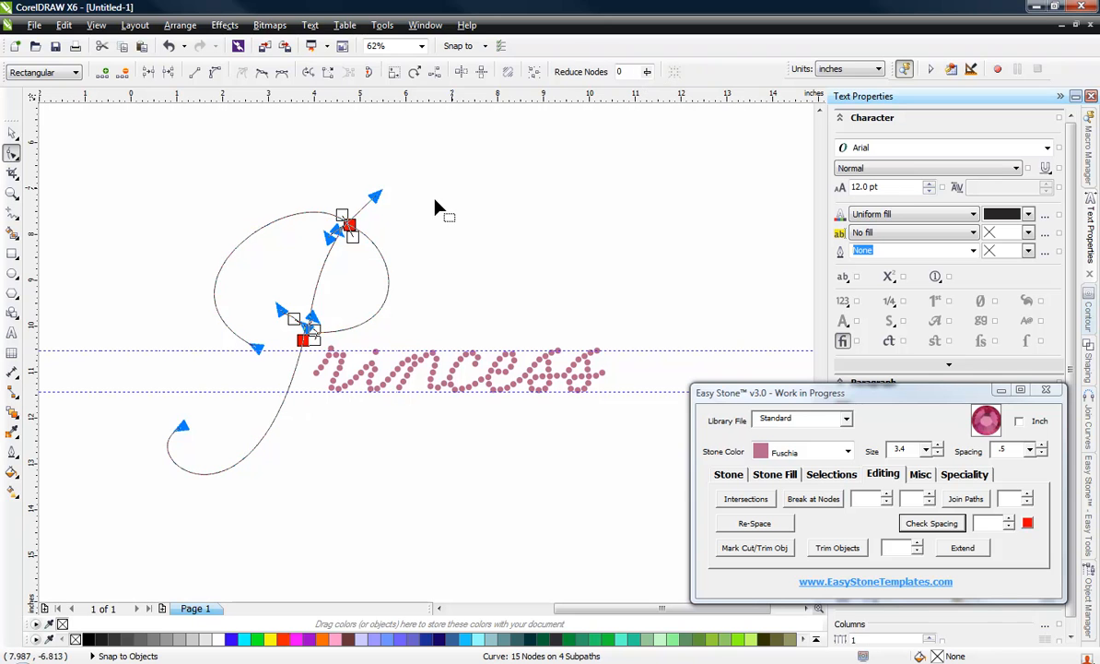
pyautogui.click(12, 132)
pyautogui.click(127, 258)
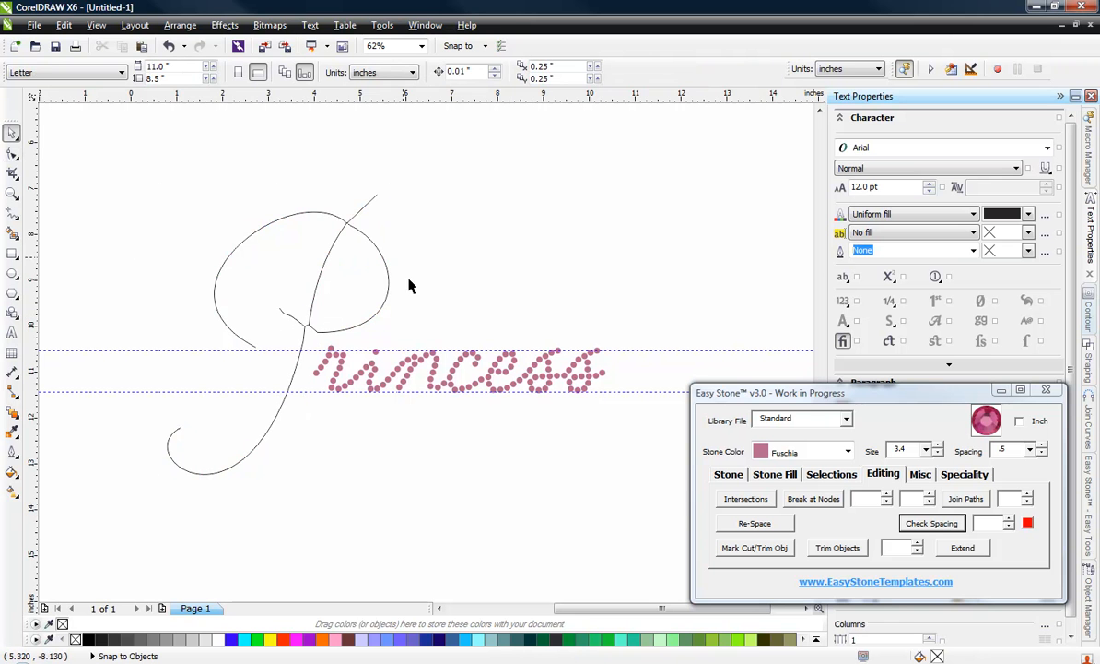
# Step: Delete the stray node on the P's bowl just right of the upper crossing with the stem
pyautogui.scroll(3, 309, 347)
pyautogui.scroll(-3, 402, 404)
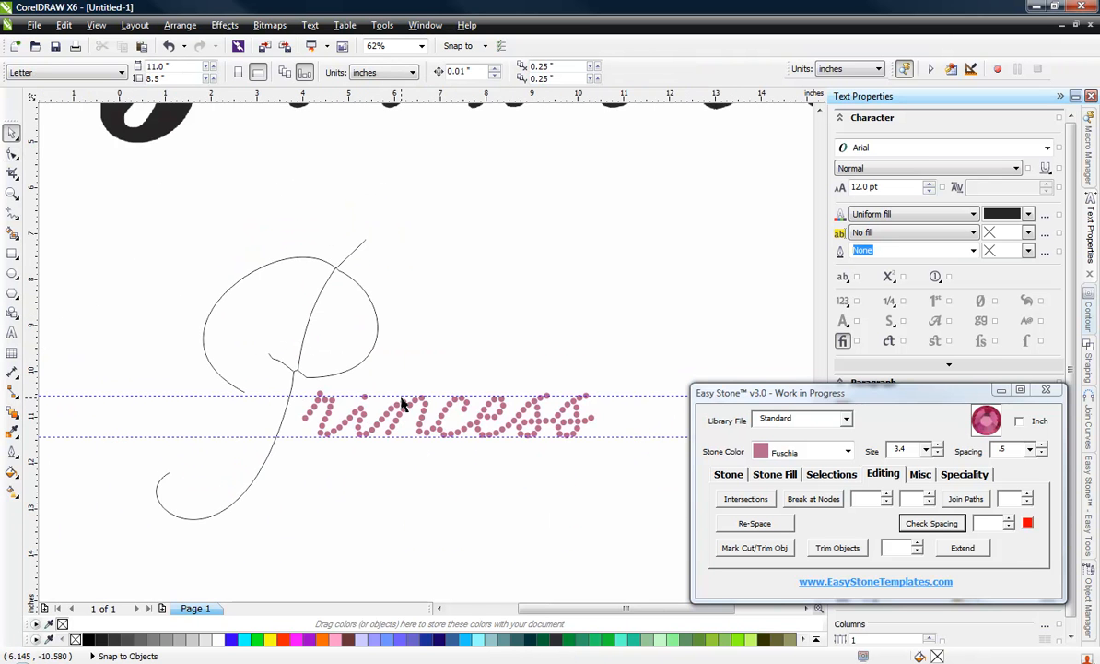
pyautogui.scroll(5, 338, 274)
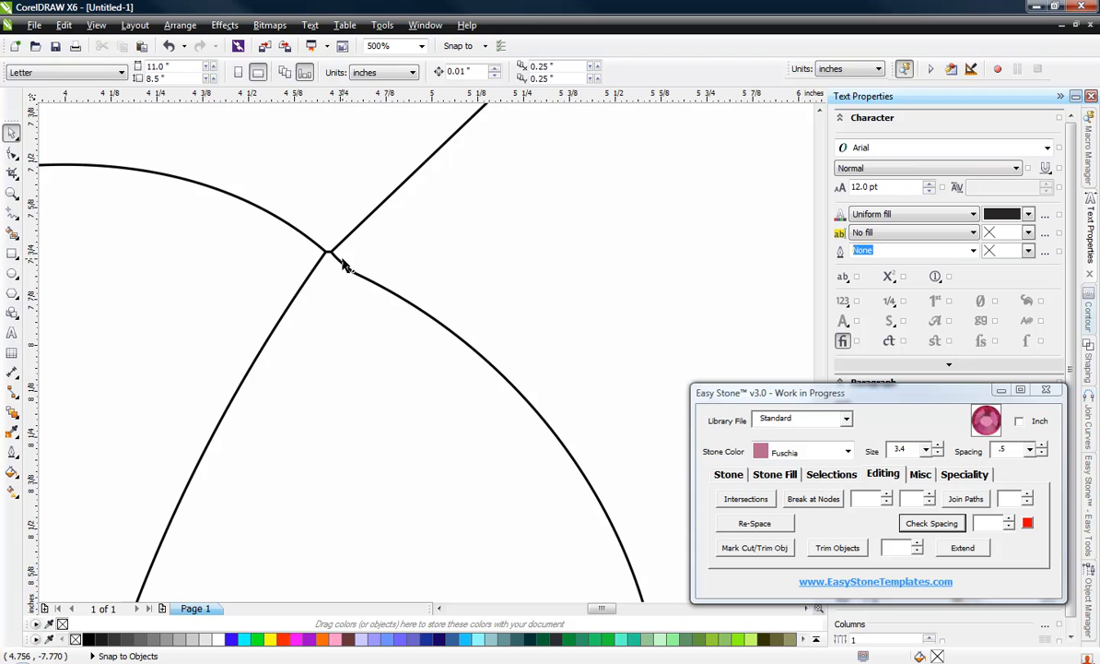
pyautogui.click(341, 261)
pyautogui.click(13, 154)
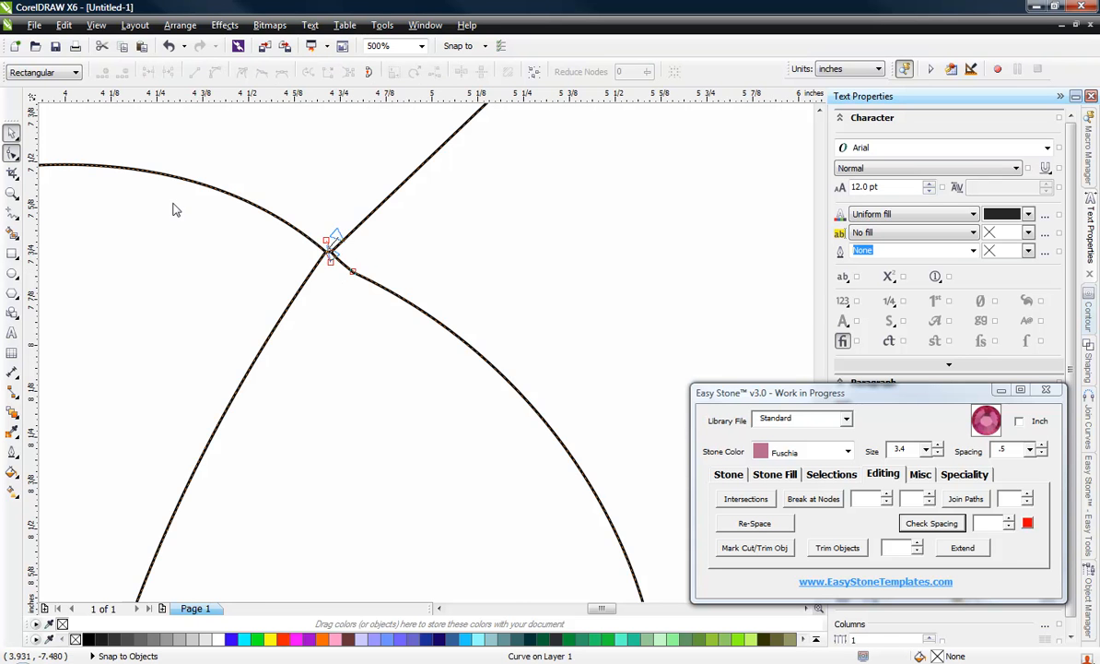
pyautogui.scroll(1, 326, 276)
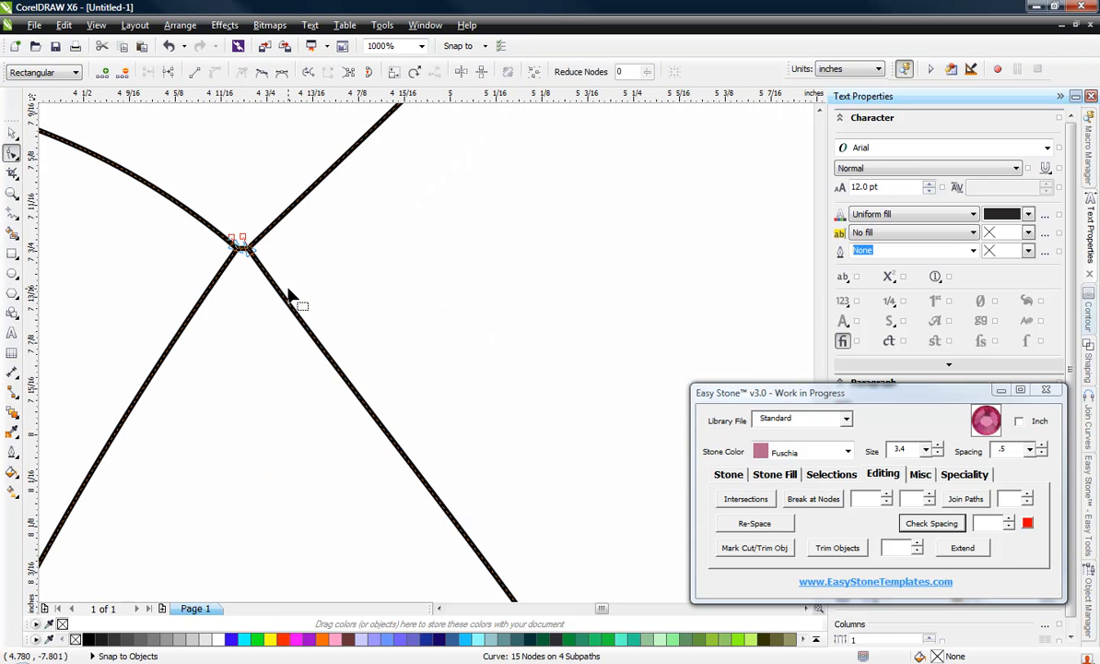
pyautogui.scroll(3, 244, 254)
pyautogui.scroll(-4, 298, 274)
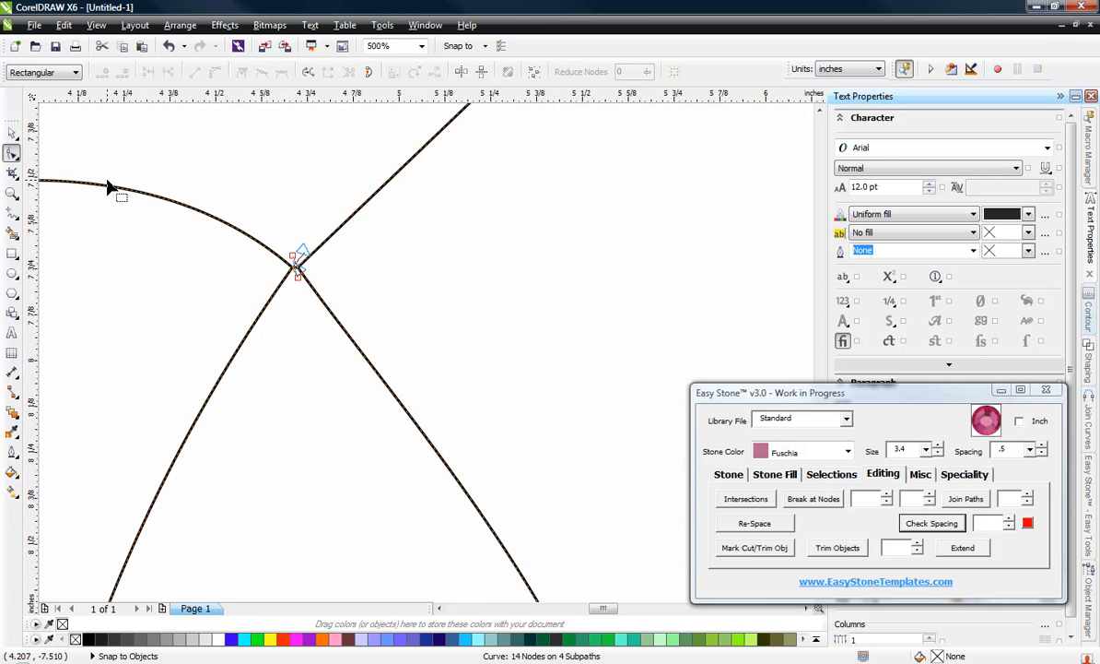
# Step: Break the P outline at the nodes of its upper crossing and delete the tiny segment bridging the strokes
pyautogui.moveTo(218, 191); pyautogui.dragTo(359, 313)
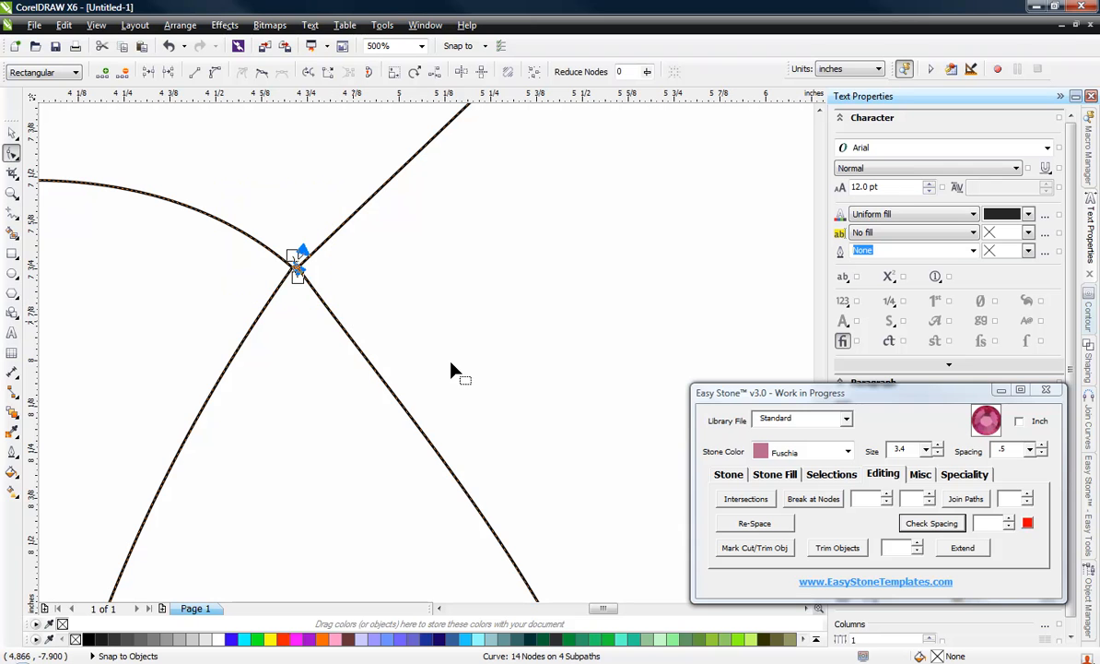
pyautogui.click(816, 498)
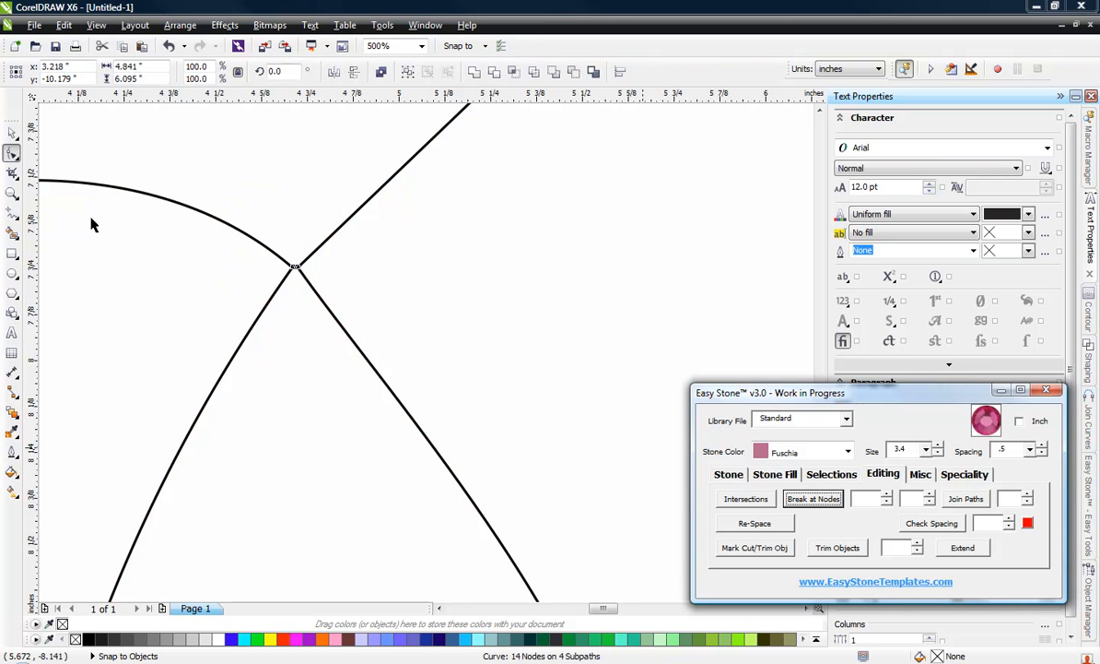
pyautogui.click(101, 142)
pyautogui.moveTo(242, 159); pyautogui.dragTo(359, 319)
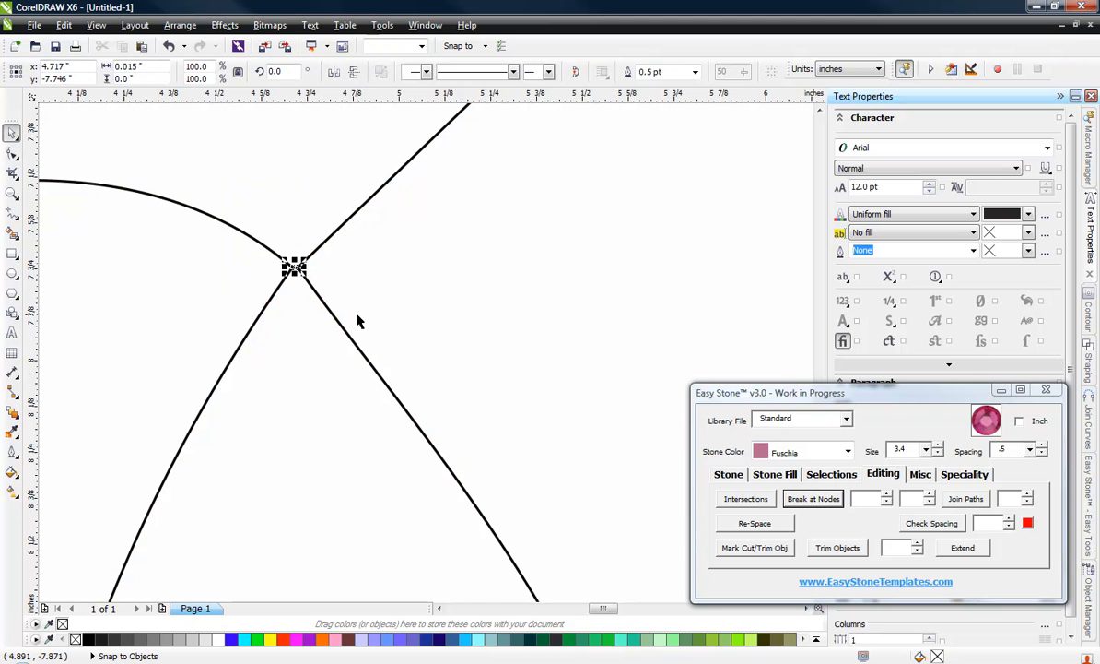
pyautogui.press('Delete')
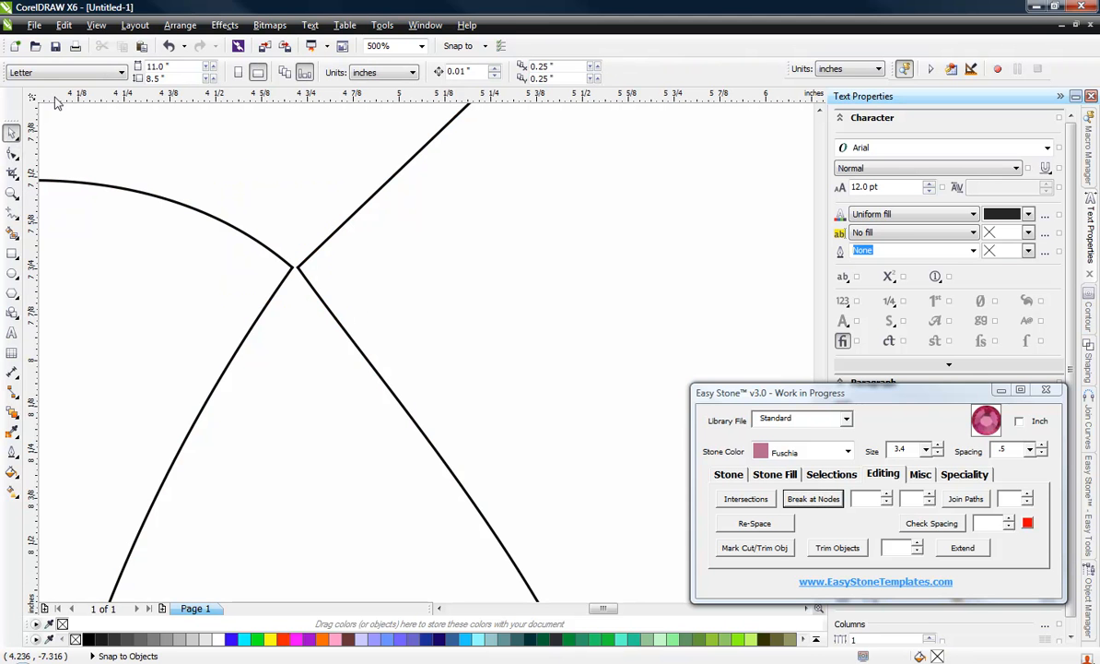
# Step: Snap the end nodes of the right bowl and upper stroke onto the stem's end, closing the 0.015-inch gap at the upper crossing
pyautogui.scroll(4, 300, 286)
pyautogui.click(296, 238)
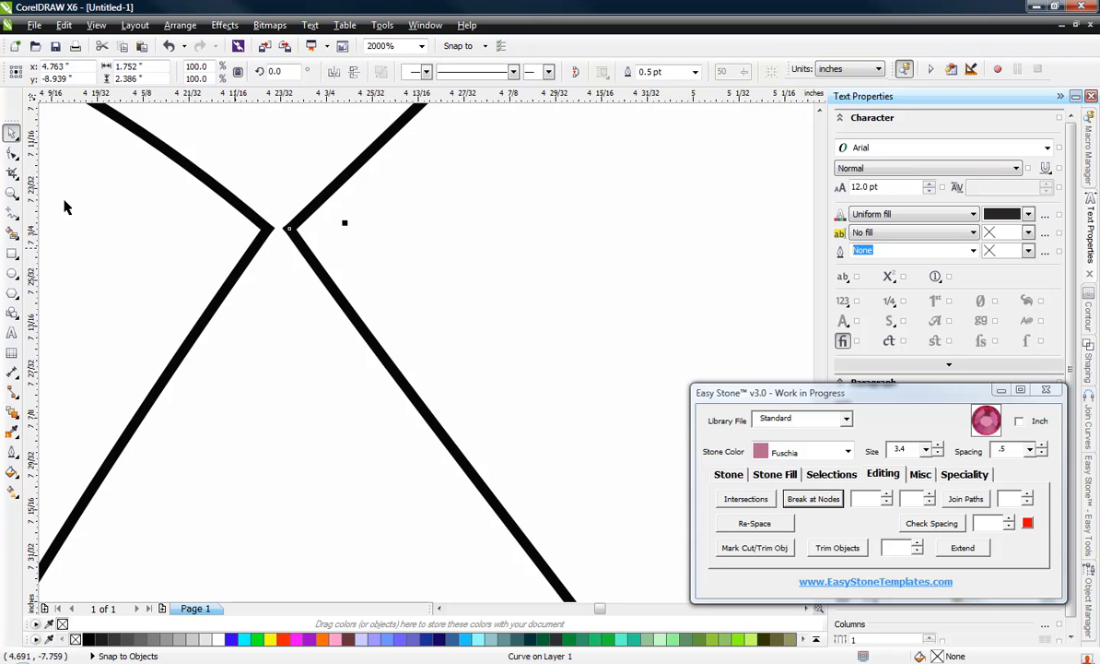
pyautogui.click(13, 155)
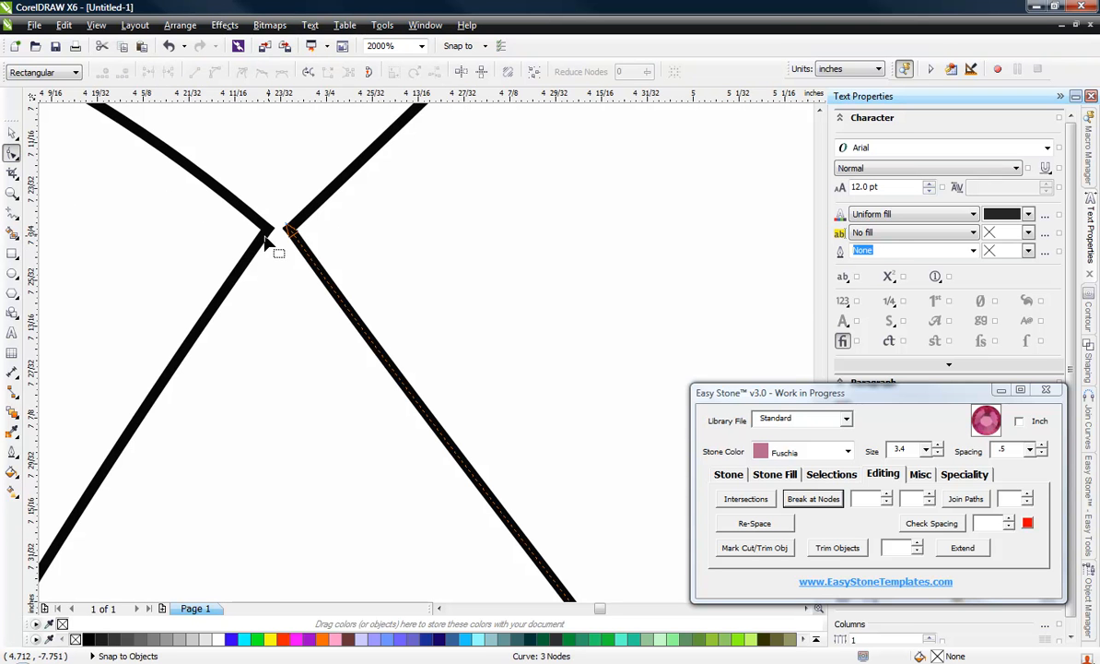
pyautogui.moveTo(292, 230); pyautogui.dragTo(266, 231)
pyautogui.click(298, 224)
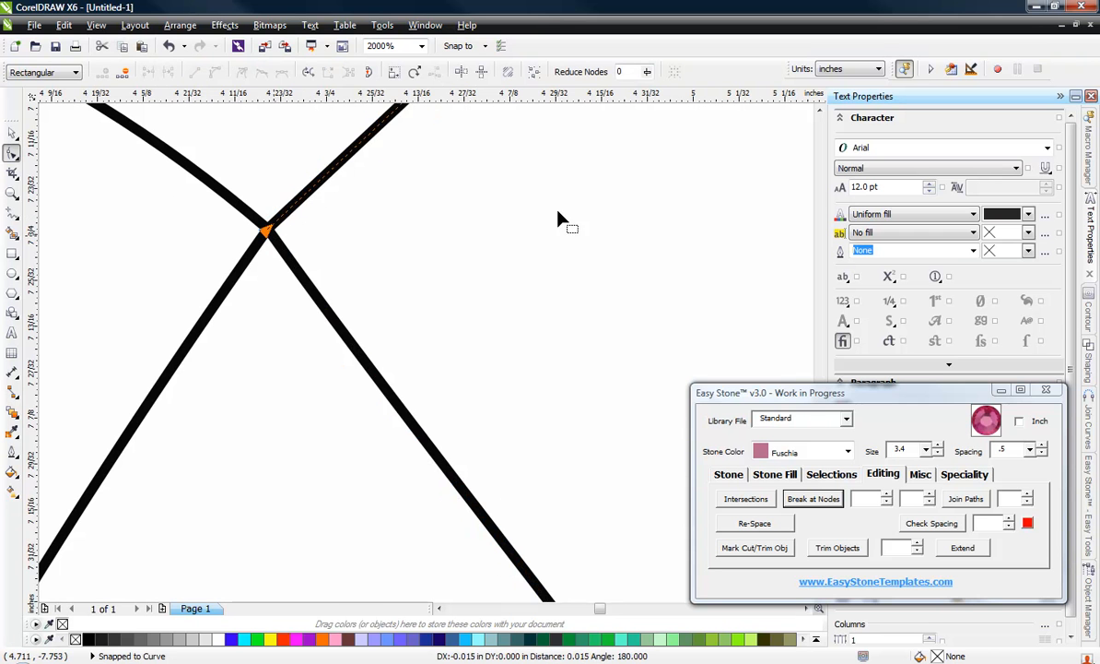
# Step: Round out the P's right bowl by pulling its top node's handle outward, and delete the extra node near its lower end
pyautogui.scroll(-3, 557, 218)
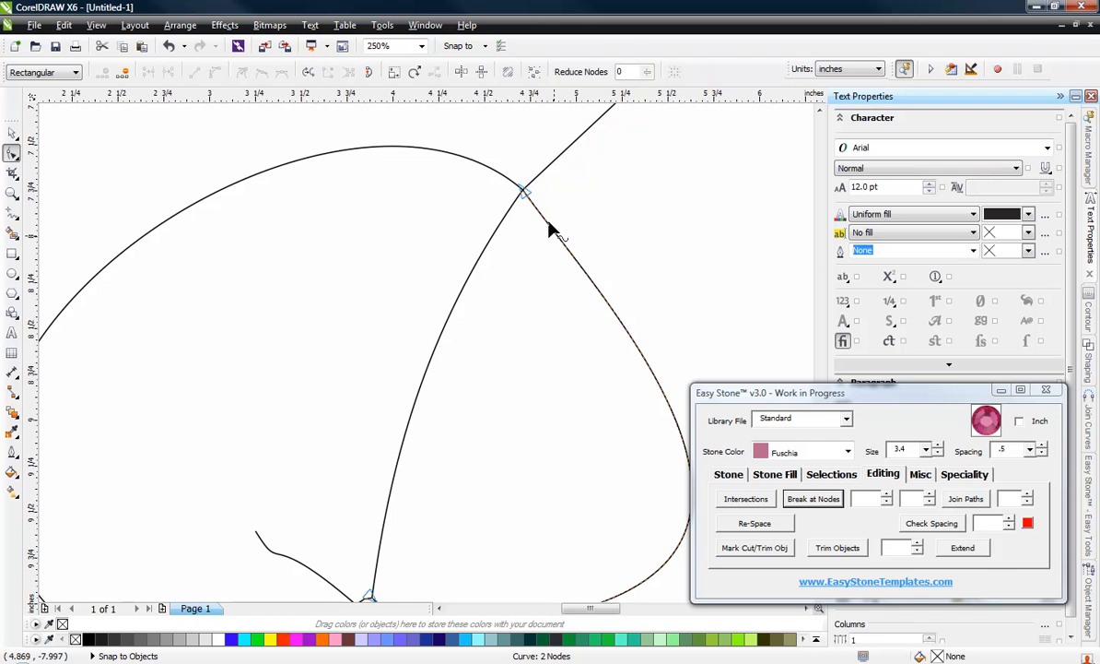
pyautogui.click(531, 192)
pyautogui.click(528, 191)
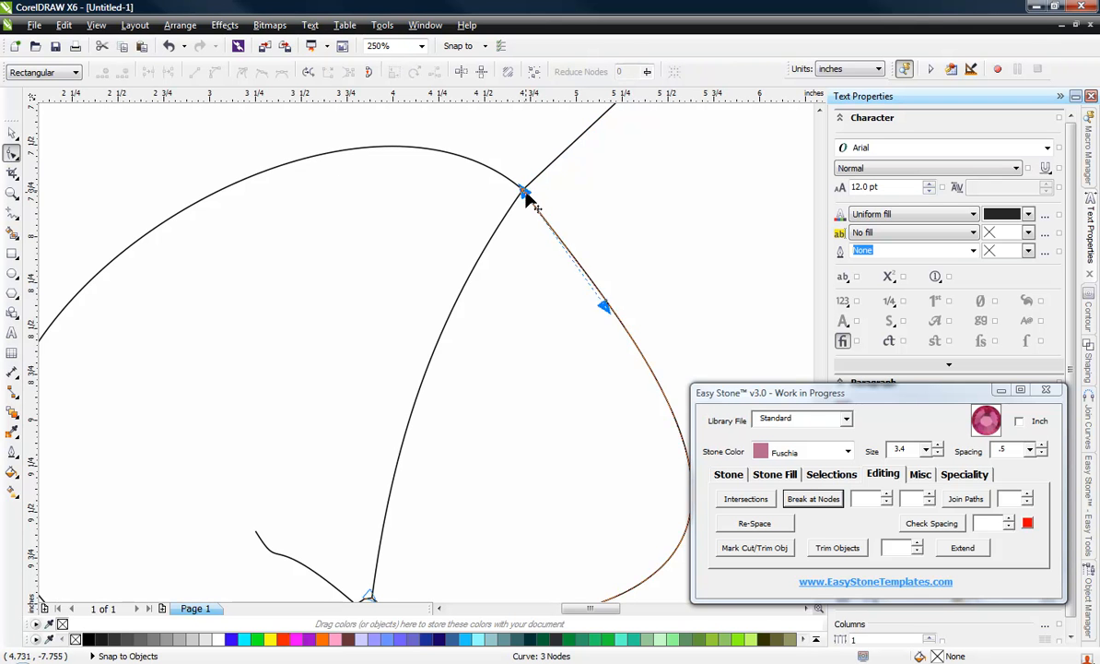
pyautogui.scroll(-3, 528, 192)
pyautogui.scroll(2, 412, 209)
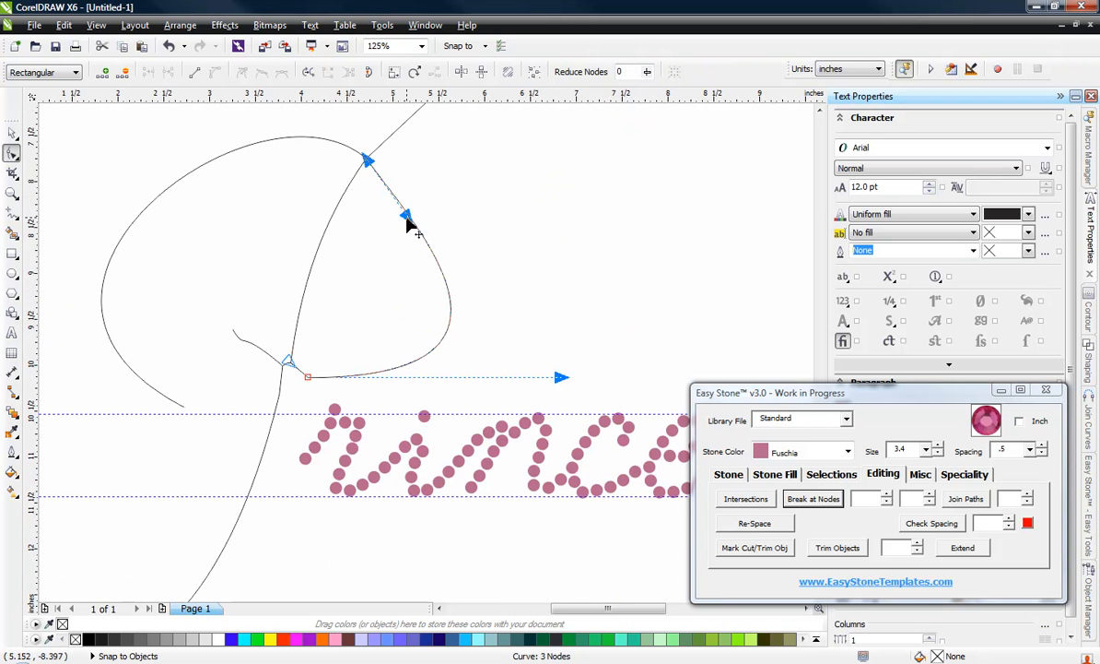
pyautogui.moveTo(407, 217); pyautogui.dragTo(467, 207)
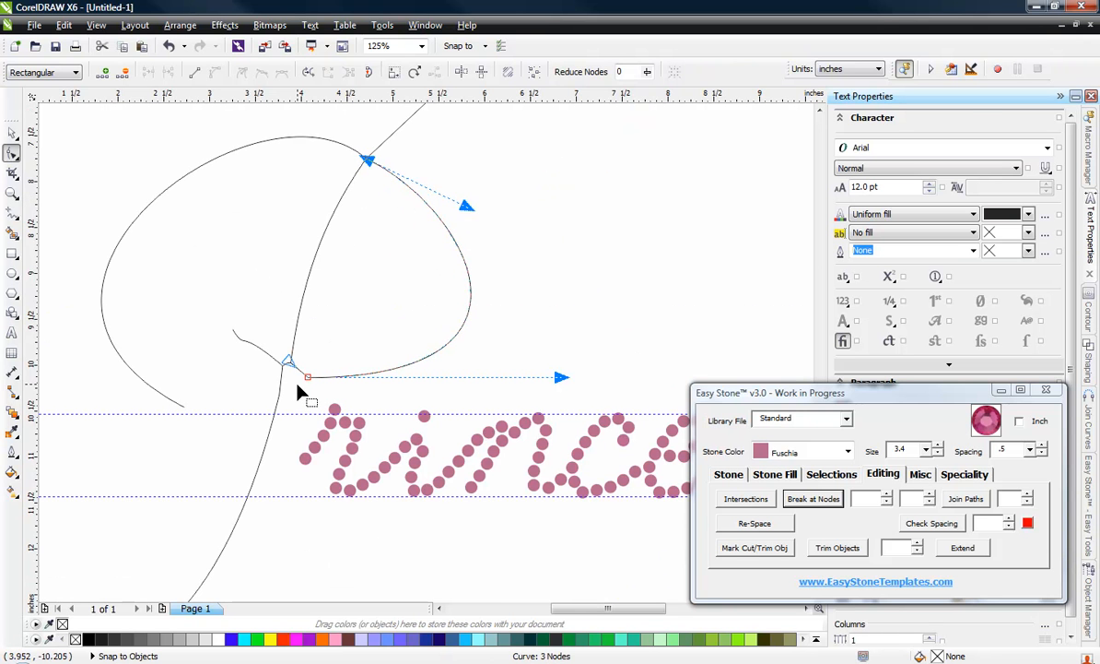
pyautogui.doubleClick(311, 378)
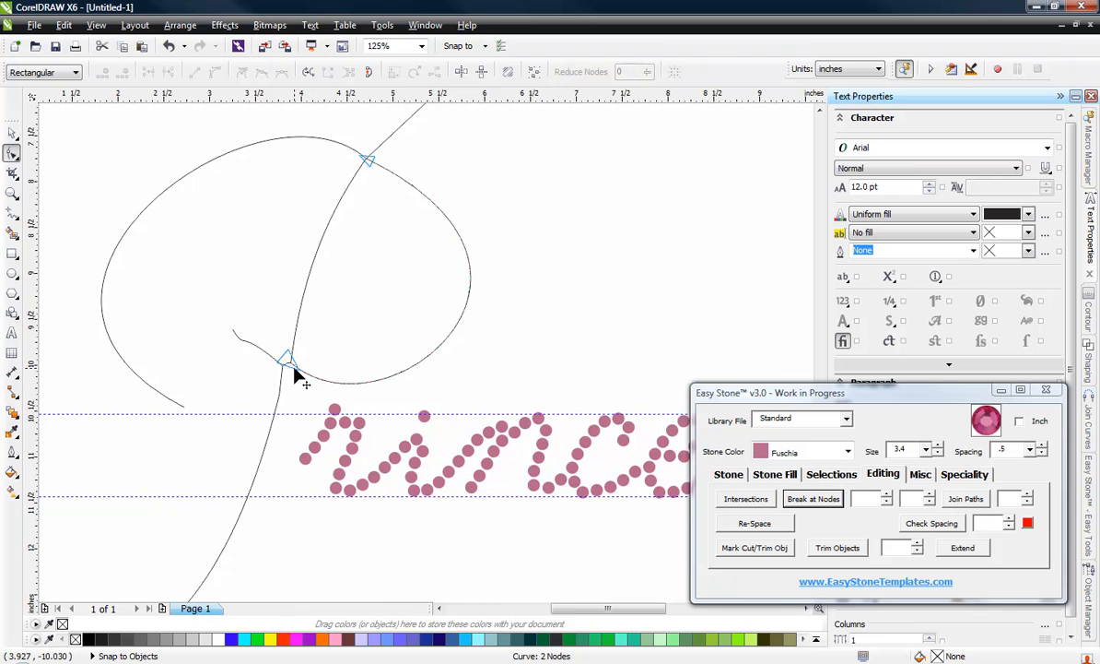
# Step: Break the P's stem at the two nodes of the lower crossing to isolate the short connecting piece
pyautogui.scroll(1, 293, 368)
pyautogui.scroll(1, 276, 364)
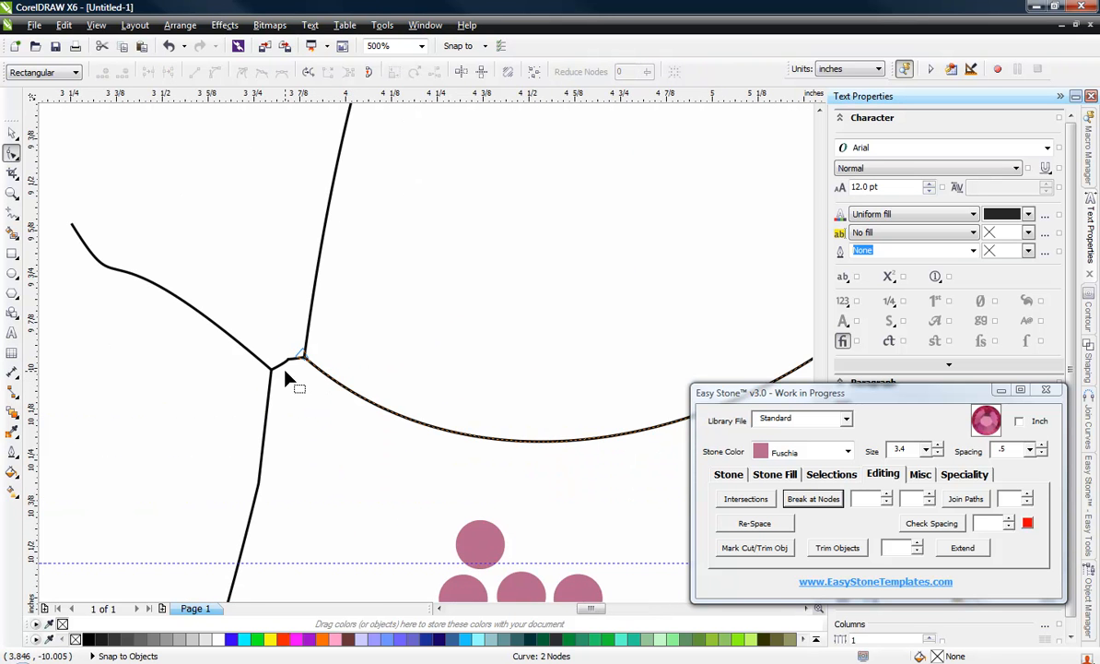
pyautogui.scroll(1, 286, 376)
pyautogui.click(271, 371)
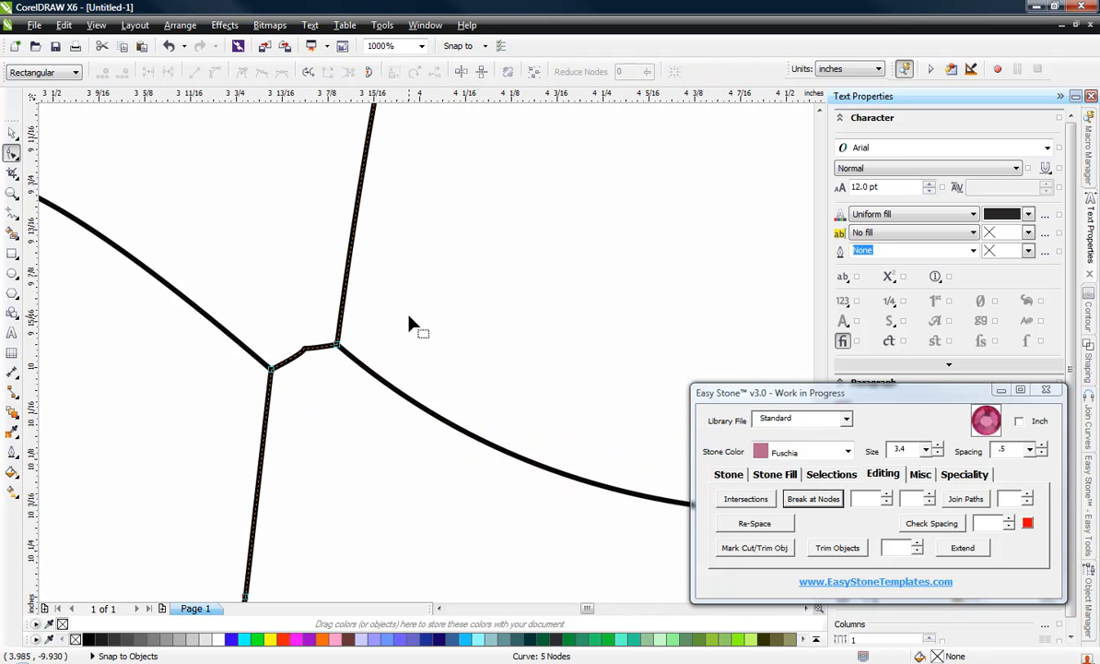
pyautogui.moveTo(399, 271); pyautogui.dragTo(245, 392)
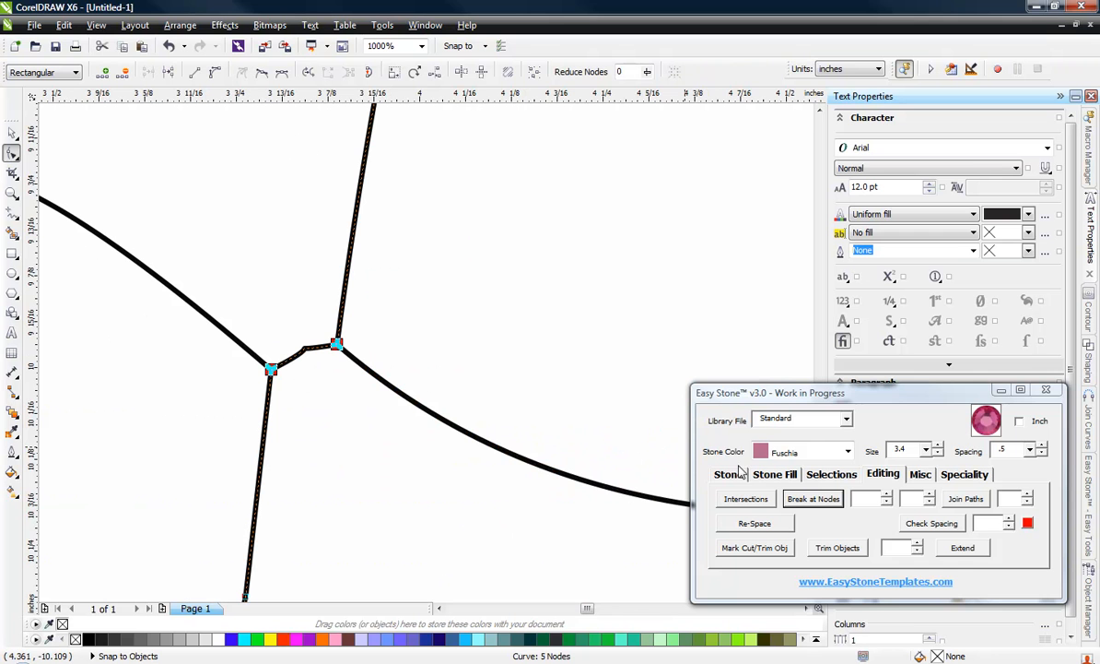
pyautogui.click(823, 503)
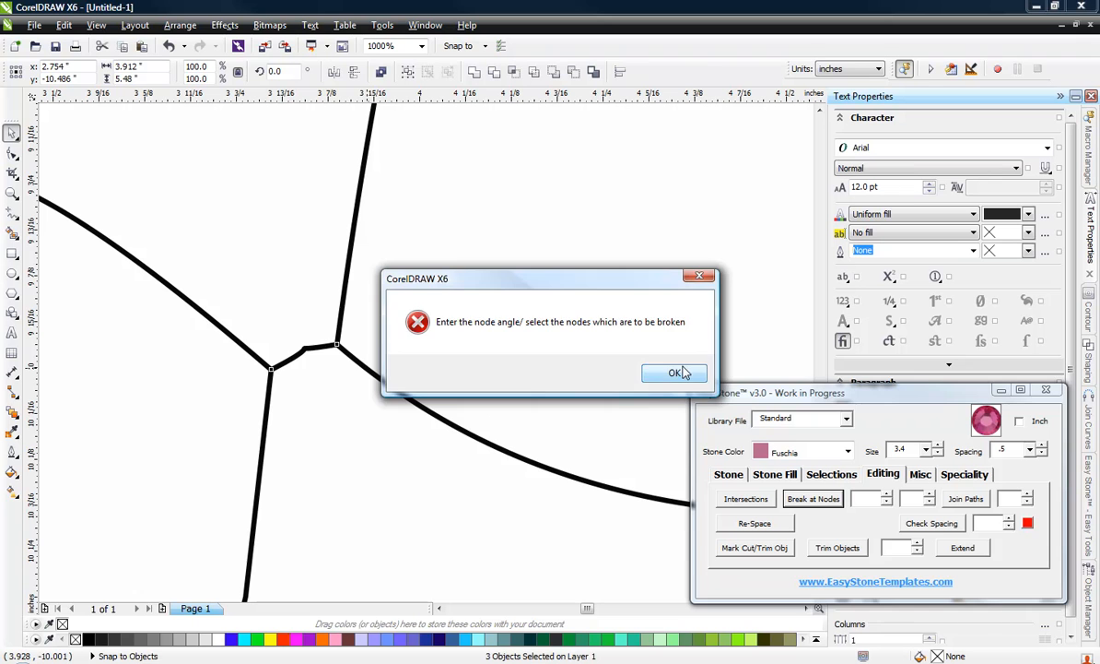
pyautogui.click(671, 372)
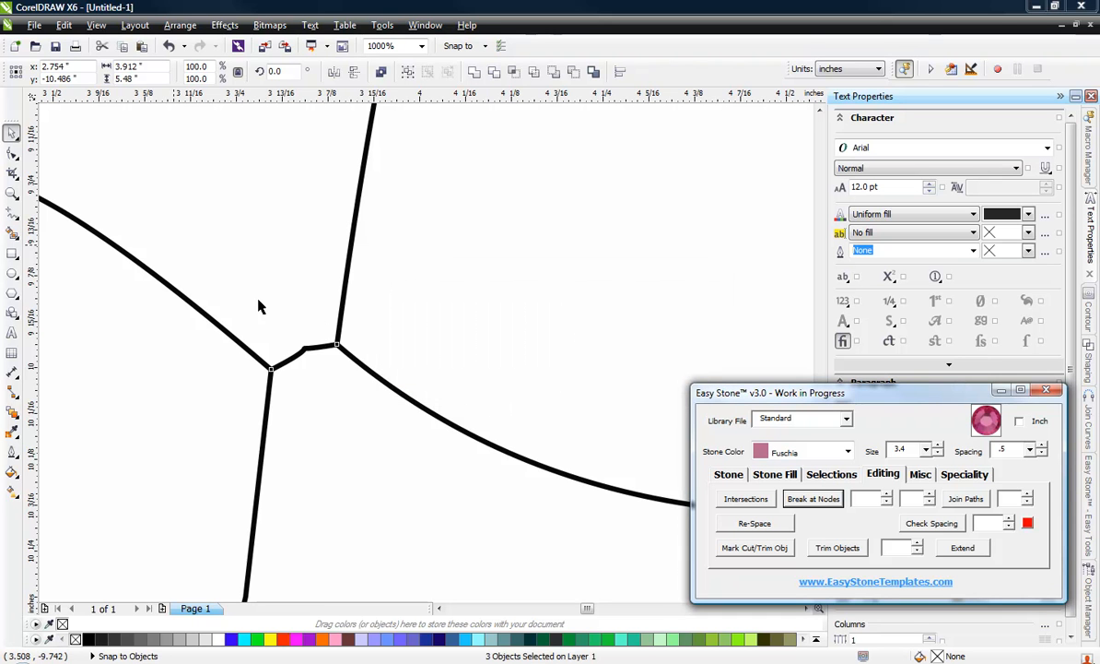
pyautogui.click(322, 378)
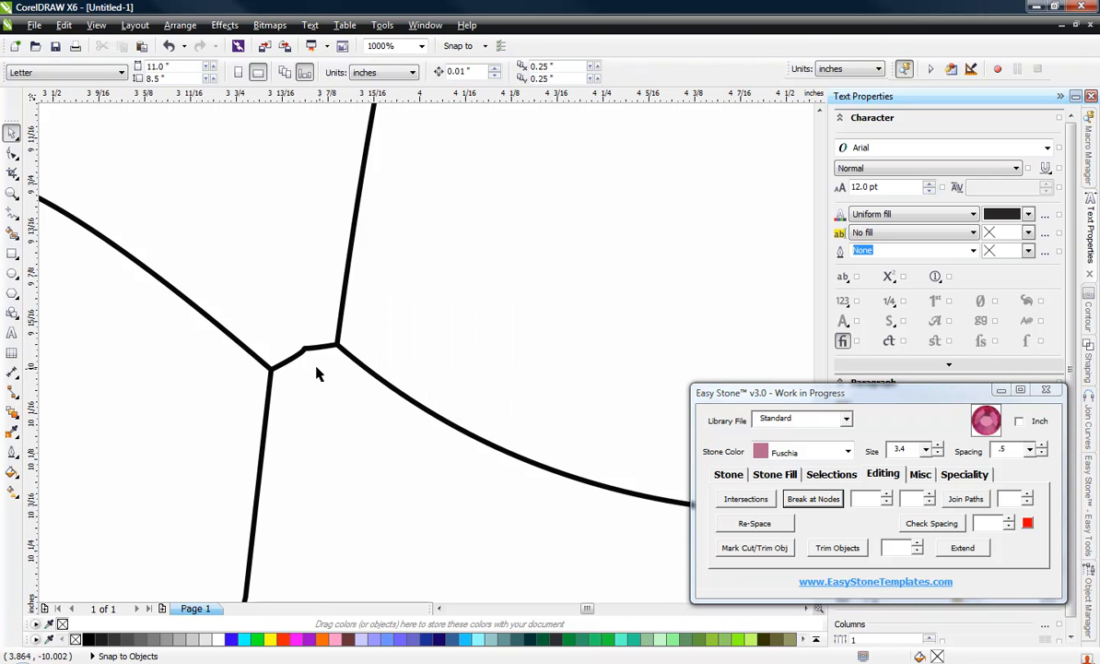
# Step: Delete the short connecting piece at the P's lower crossing and snap the left tail's and lower stem's end nodes onto the remaining corner
pyautogui.click(305, 356)
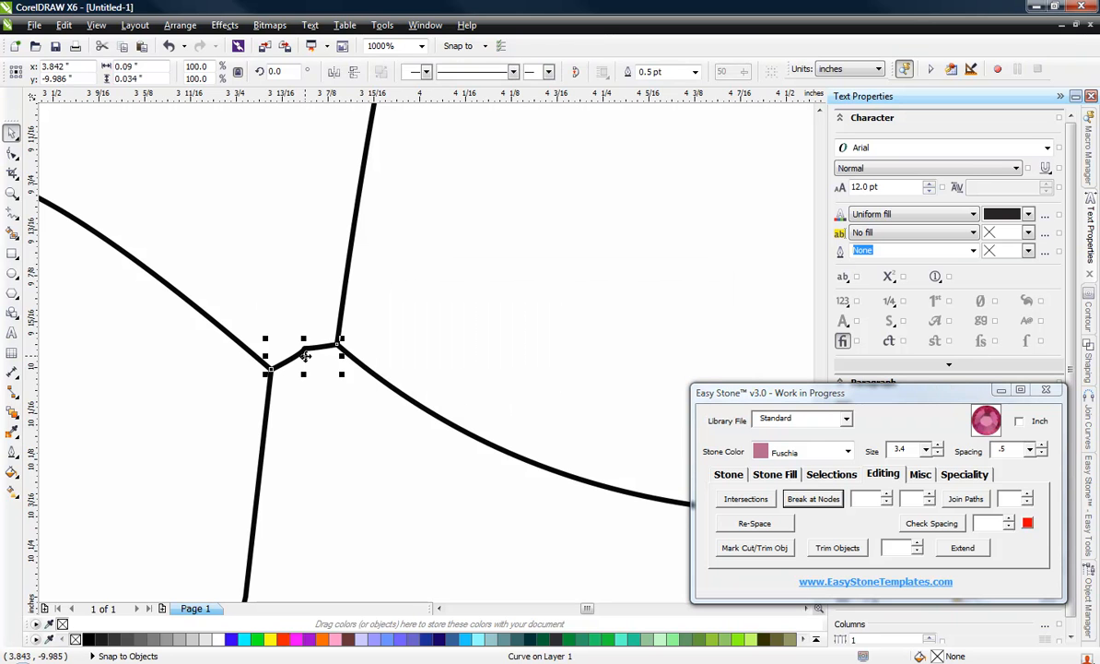
pyautogui.press('Delete')
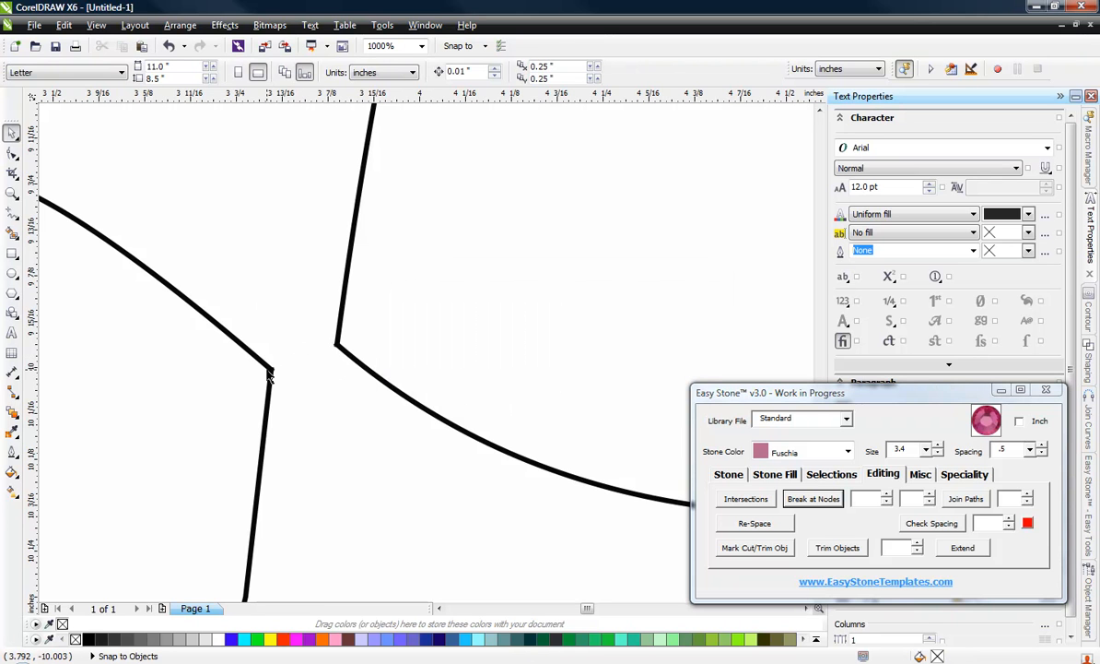
pyautogui.click(270, 373)
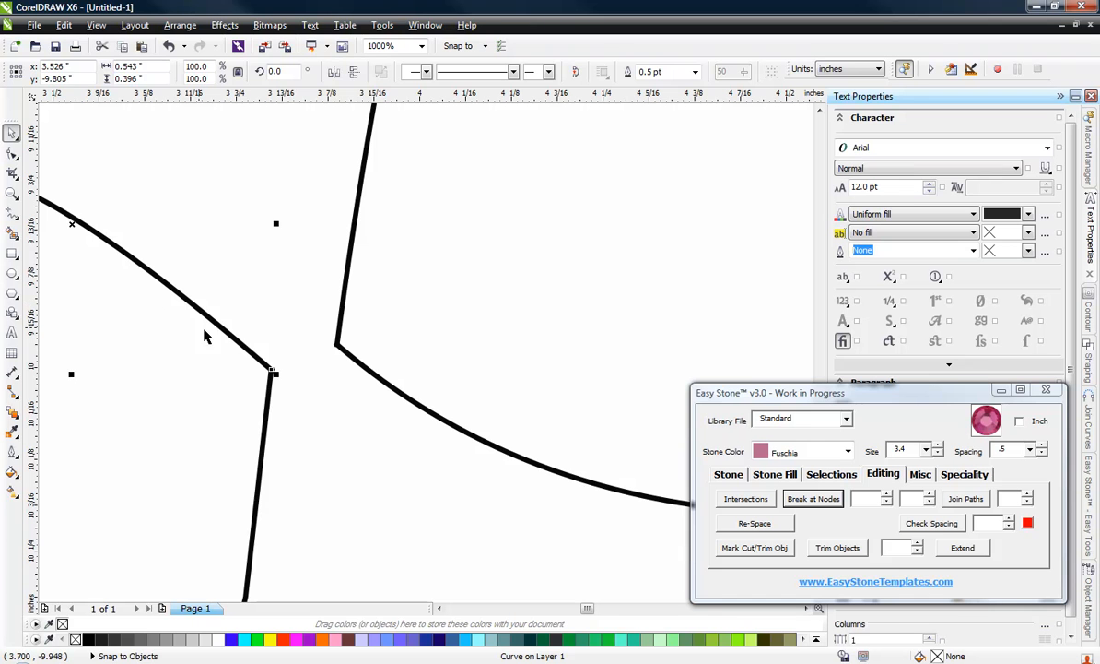
pyautogui.press('F10')
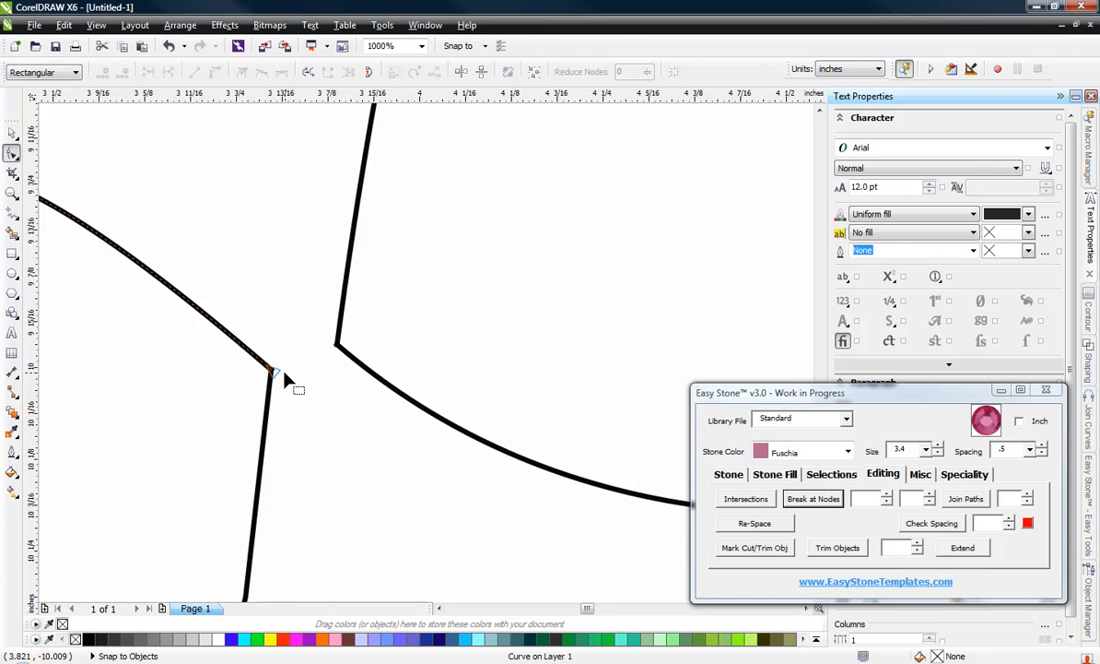
pyautogui.moveTo(272, 372); pyautogui.dragTo(338, 345)
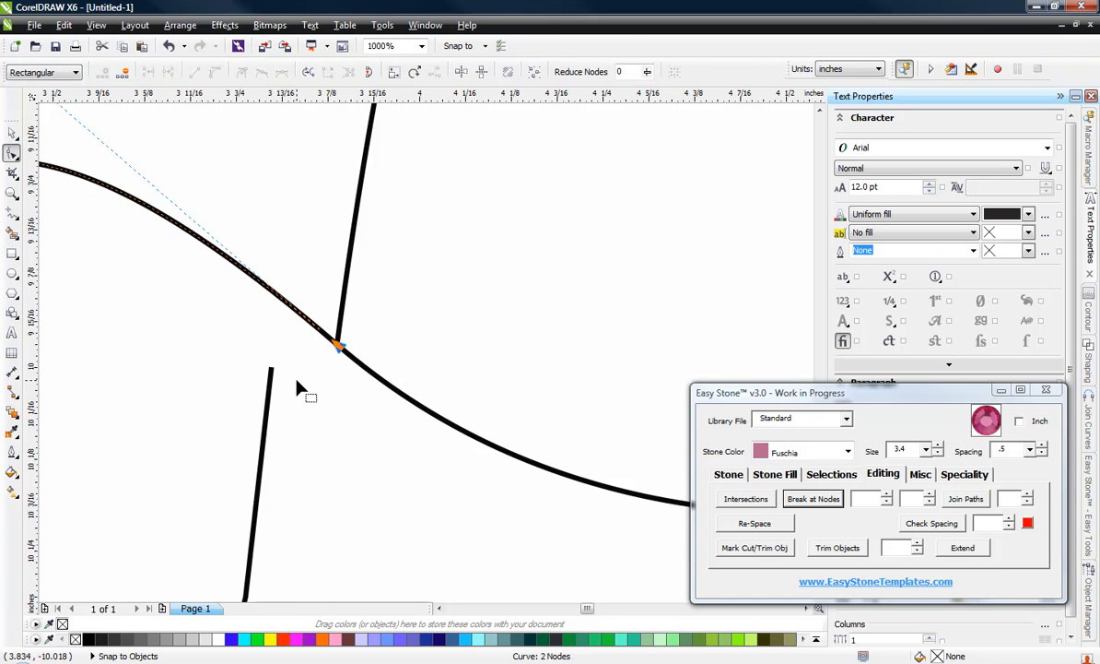
pyautogui.moveTo(270, 373); pyautogui.dragTo(336, 348)
pyautogui.scroll(-3, 237, 304)
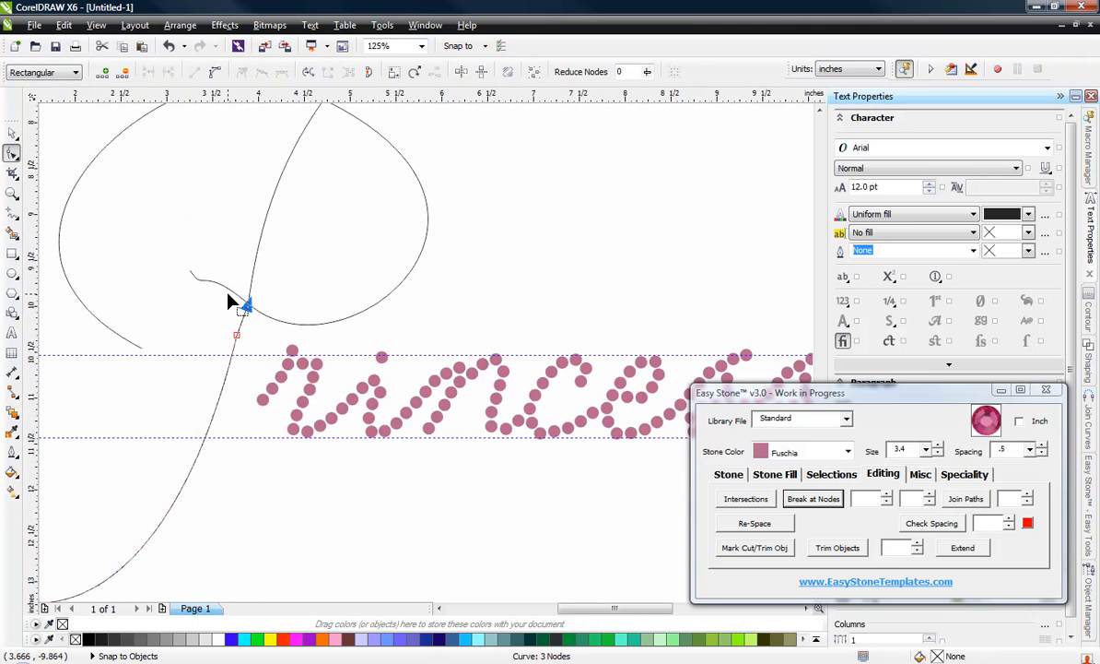
# Step: Smooth the short tail left of the P's lower crossing by raising its free end node and adjusting its curve handles
pyautogui.scroll(2, 231, 302)
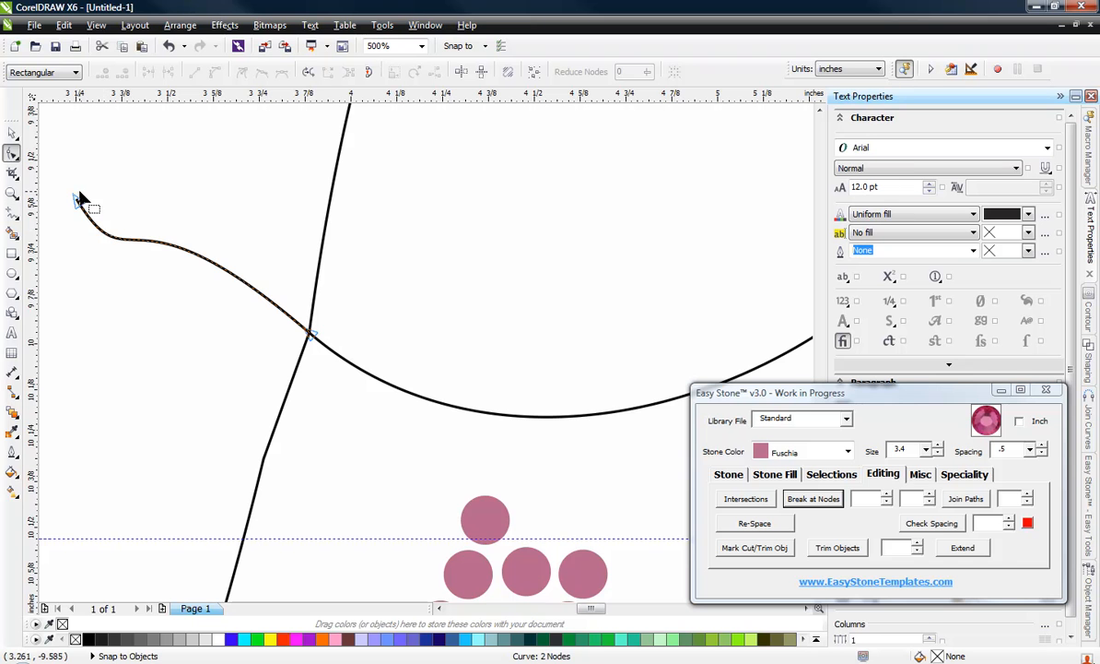
pyautogui.moveTo(80, 200); pyautogui.dragTo(237, 281)
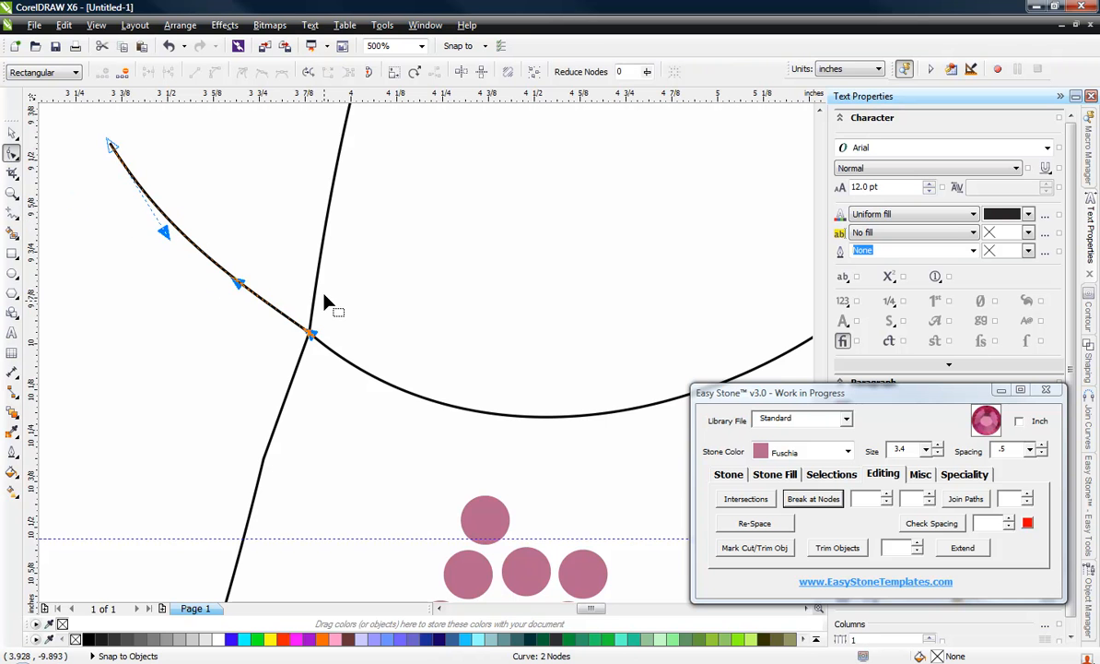
pyautogui.scroll(-3, 324, 299)
pyautogui.scroll(1, 325, 298)
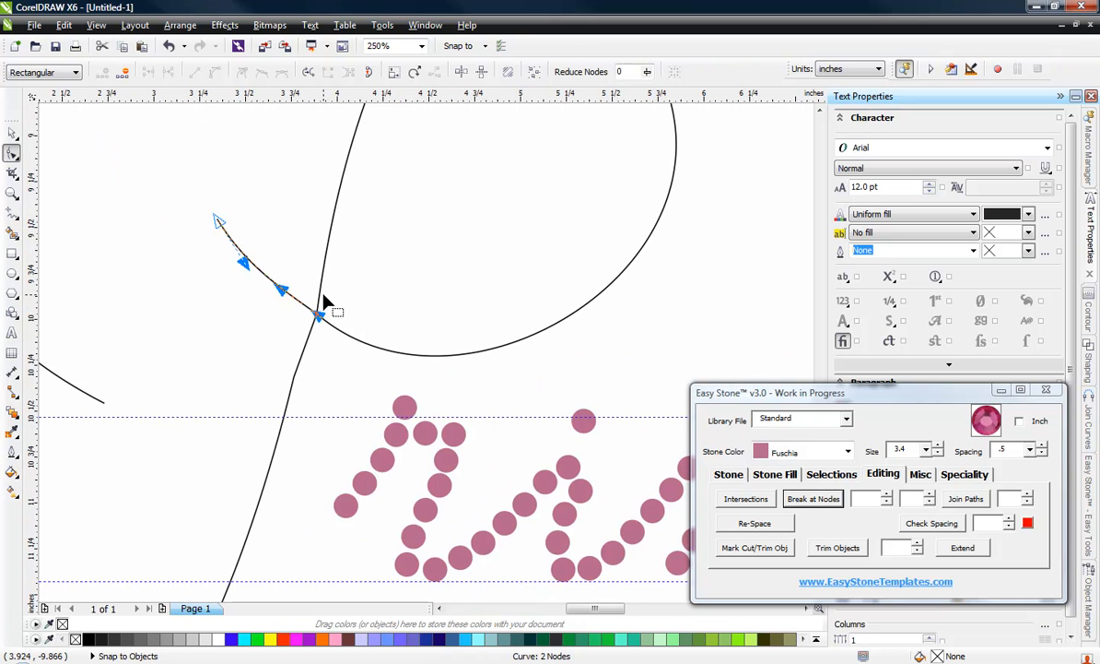
# Step: Delete the extra node on the P's lower stem just below the crossing
pyautogui.click(294, 379)
pyautogui.scroll(1, 295, 385)
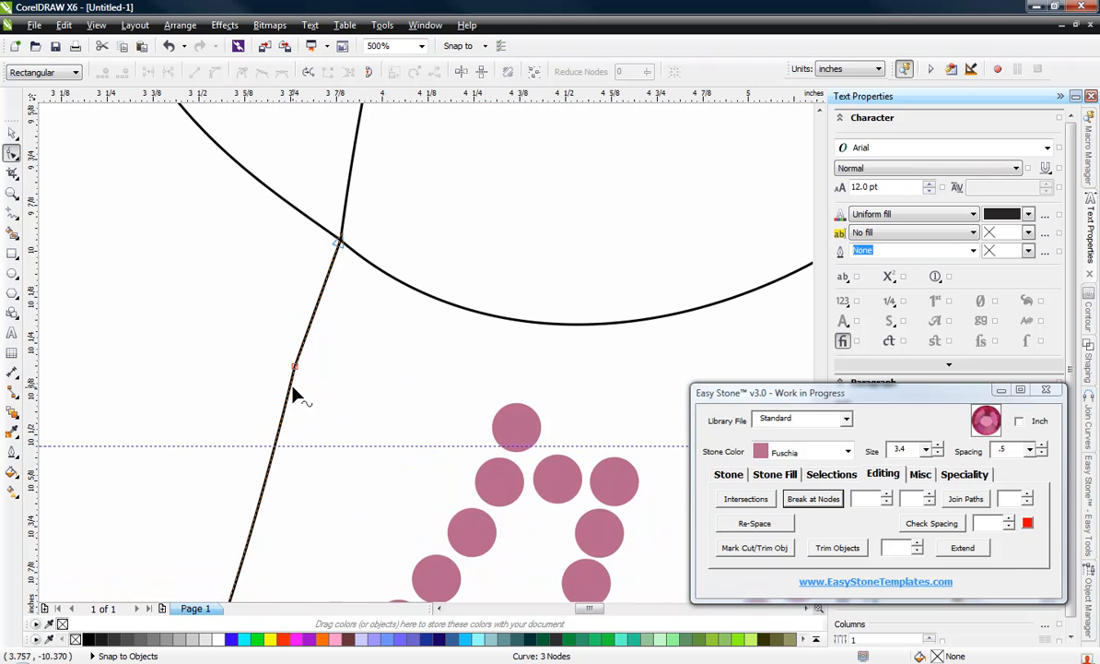
pyautogui.doubleClick(295, 371)
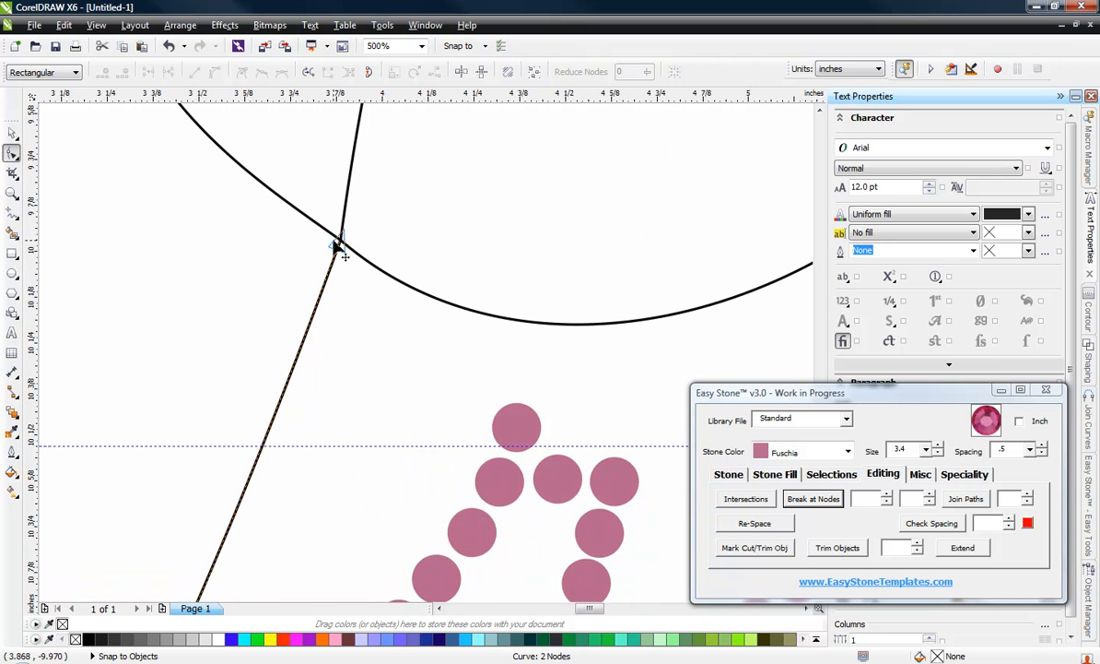
# Step: Reshape the P's lower stem into a narrower, rounded hook by adjusting both curve handles and moving its free end up and inward
pyautogui.scroll(-3, 295, 406)
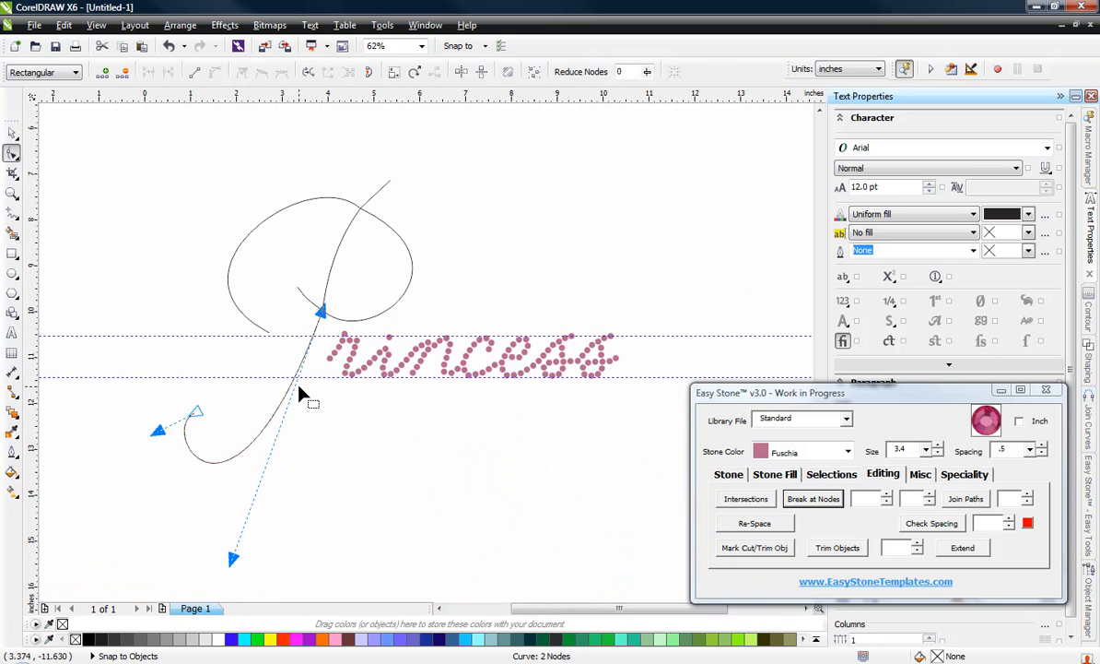
pyautogui.moveTo(235, 558); pyautogui.dragTo(307, 471)
pyautogui.scroll(1, 178, 429)
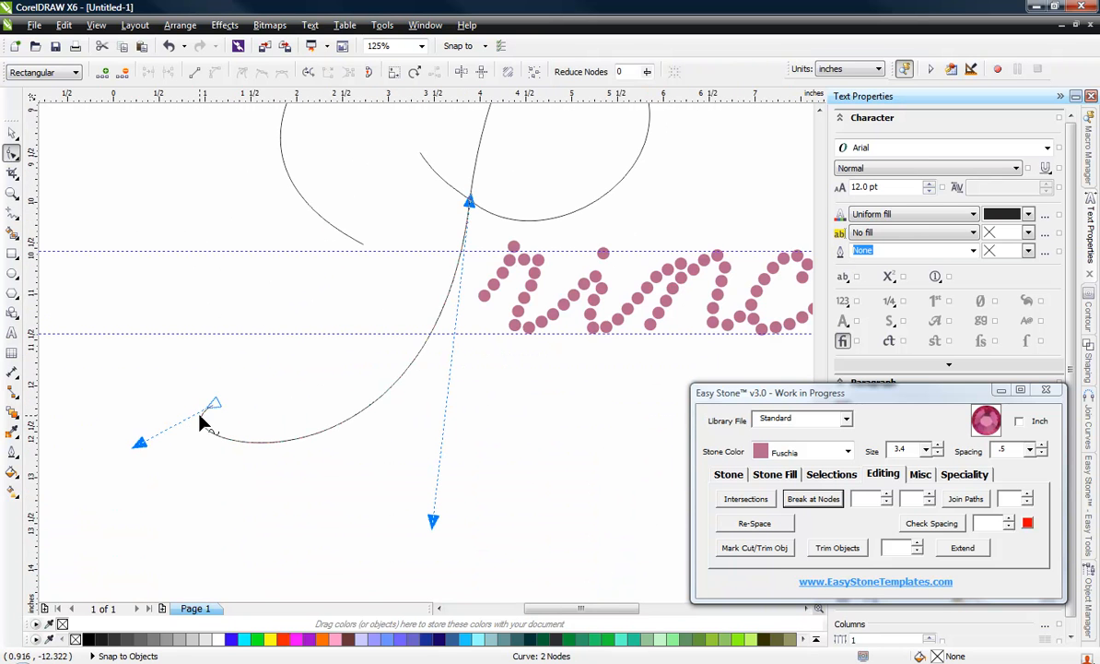
pyautogui.moveTo(213, 397); pyautogui.dragTo(285, 342)
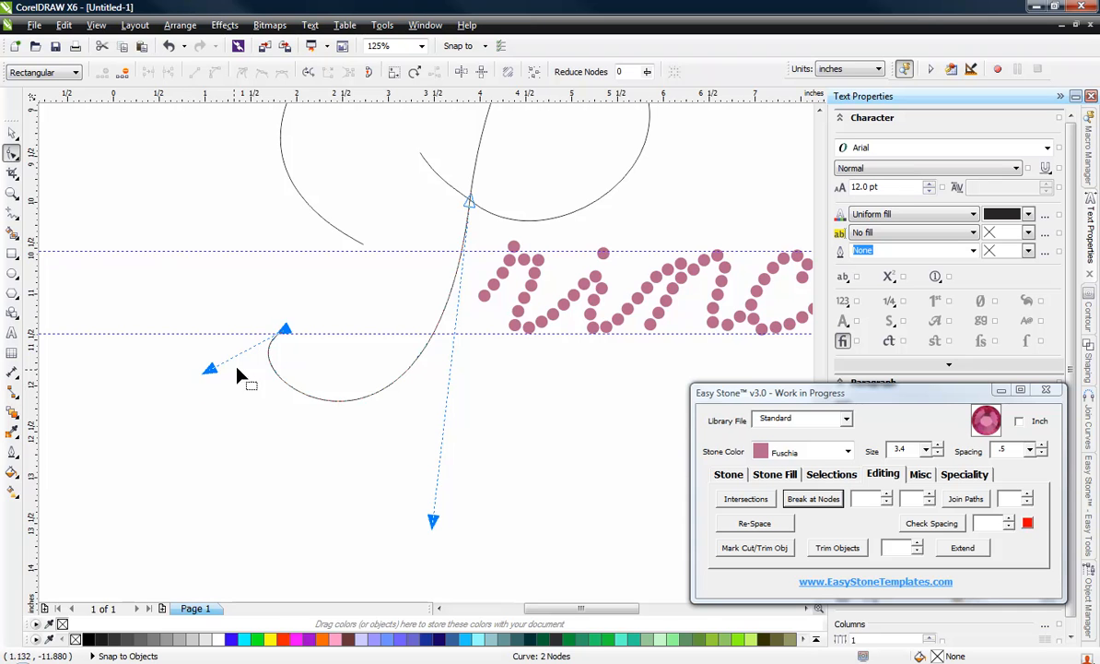
pyautogui.moveTo(210, 368); pyautogui.dragTo(258, 490)
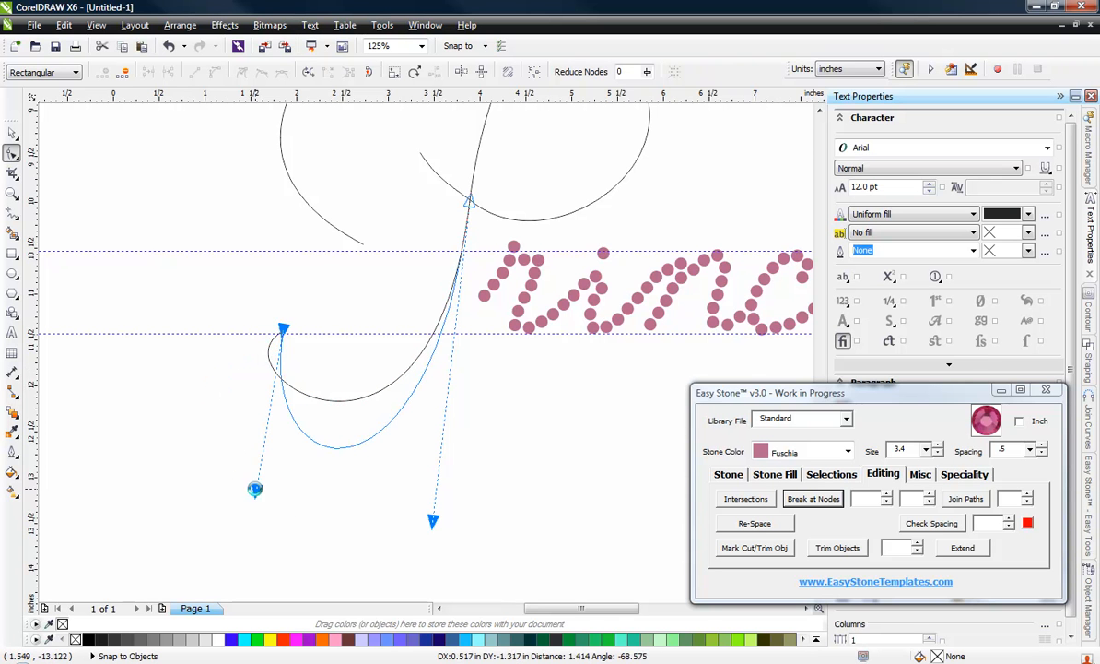
pyautogui.scroll(-2, 264, 496)
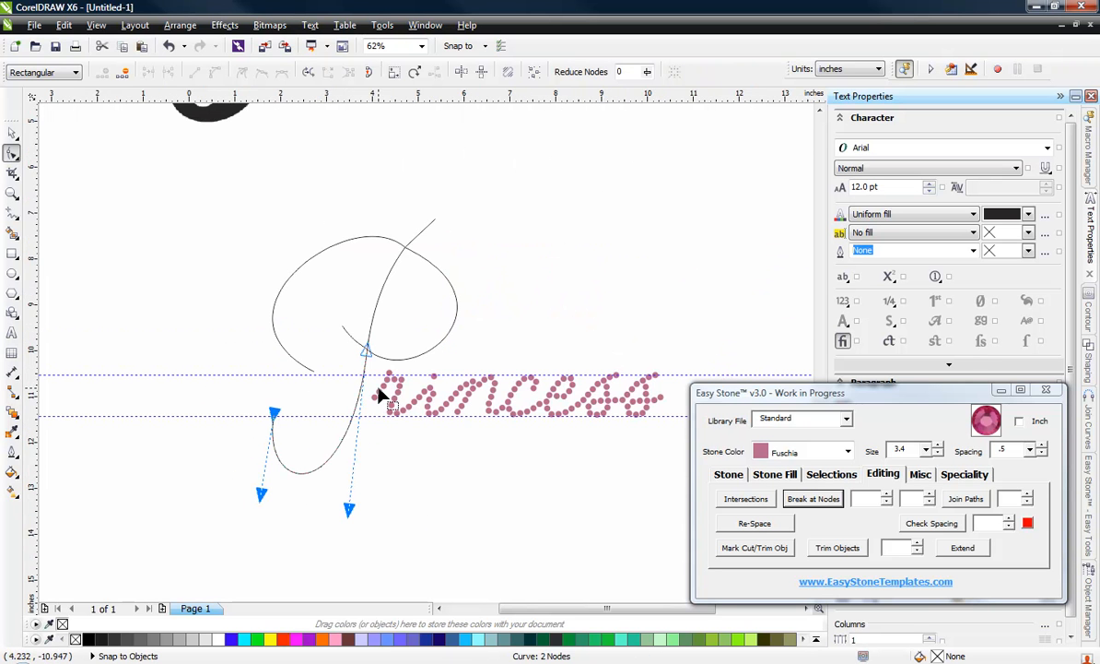
# Step: Round out the top of the P's large left loop by moving its upper-crossing handle outward to a flatter angle
pyautogui.scroll(2, 366, 334)
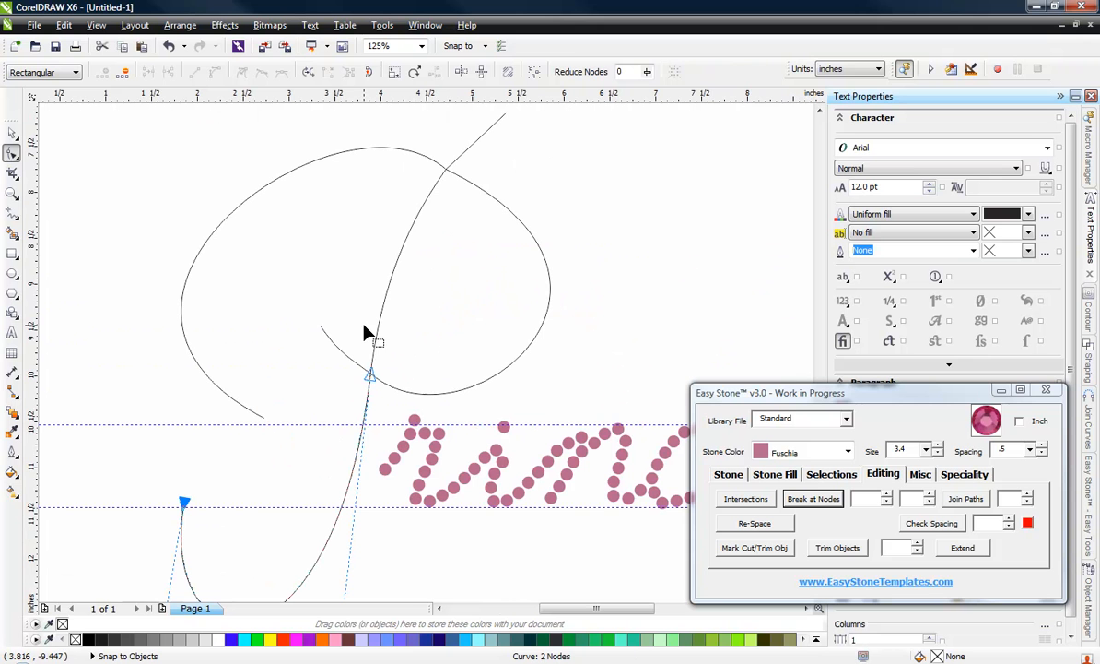
pyautogui.click(440, 169)
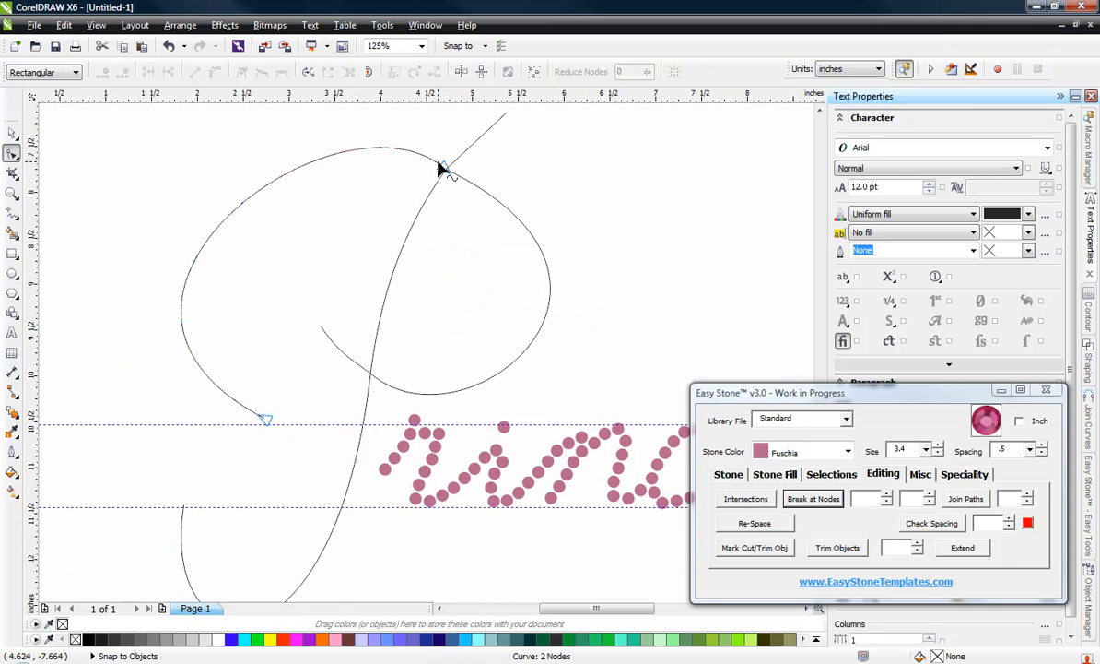
pyautogui.click(444, 171)
pyautogui.scroll(-2, 435, 330)
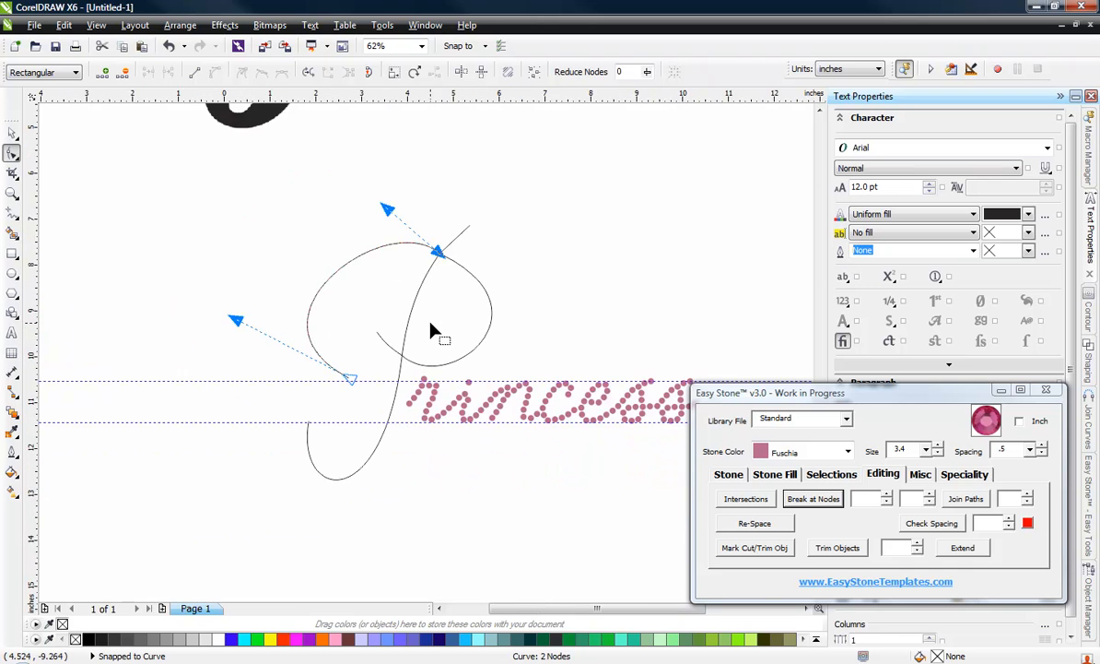
pyautogui.scroll(2, 387, 212)
pyautogui.moveTo(391, 215); pyautogui.dragTo(368, 259)
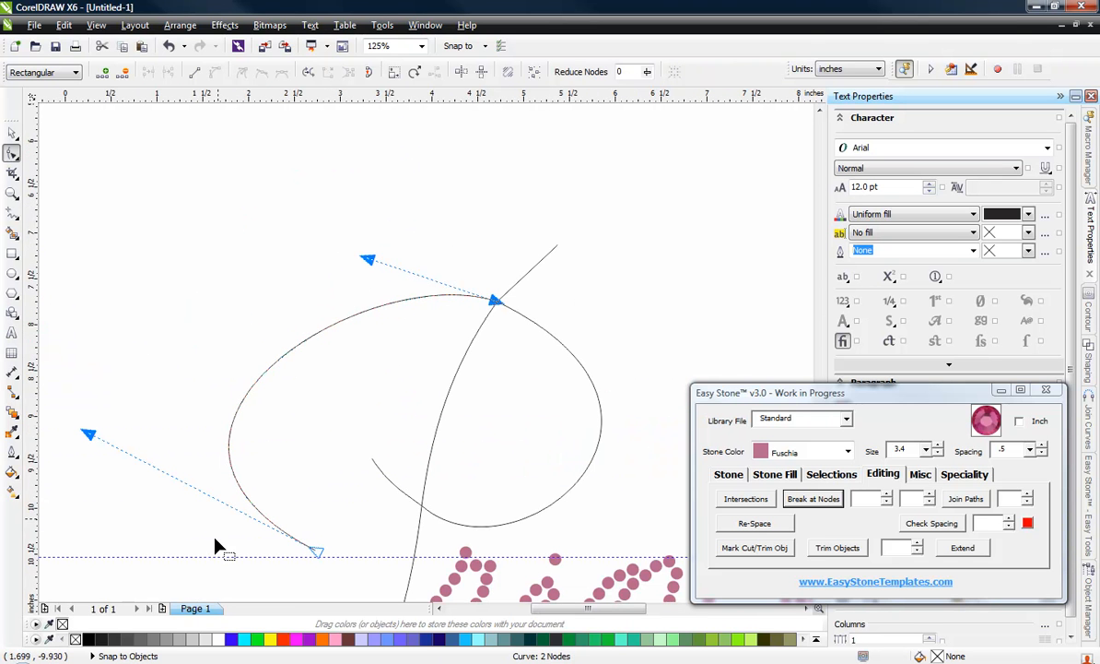
# Step: Reshape the short tail at the lower crossing by moving its free end closer to the stem and adjusting both curve handles
pyautogui.scroll(4, 423, 531)
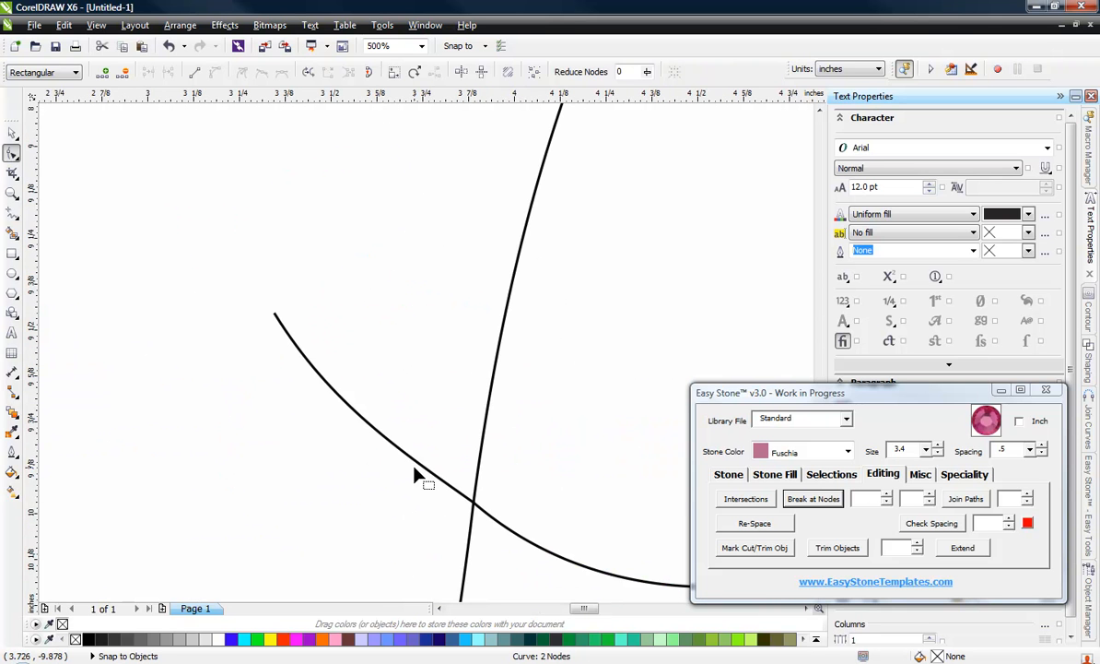
pyautogui.click(408, 458)
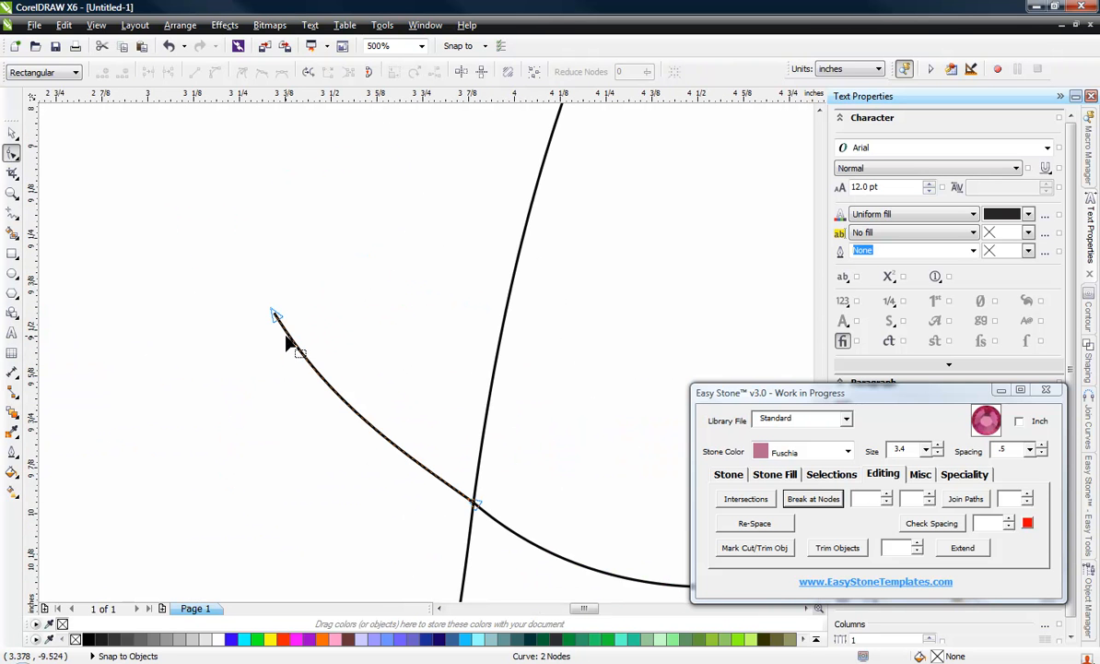
pyautogui.moveTo(275, 315); pyautogui.dragTo(324, 301)
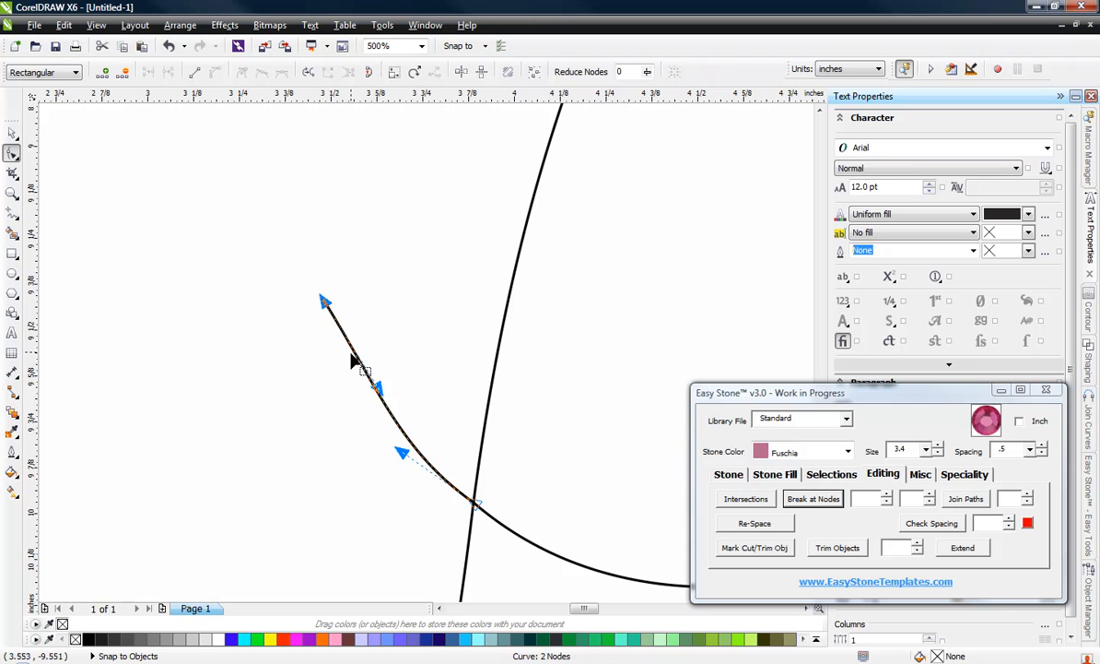
pyautogui.moveTo(378, 389); pyautogui.dragTo(354, 425)
pyautogui.moveTo(404, 455); pyautogui.dragTo(431, 433)
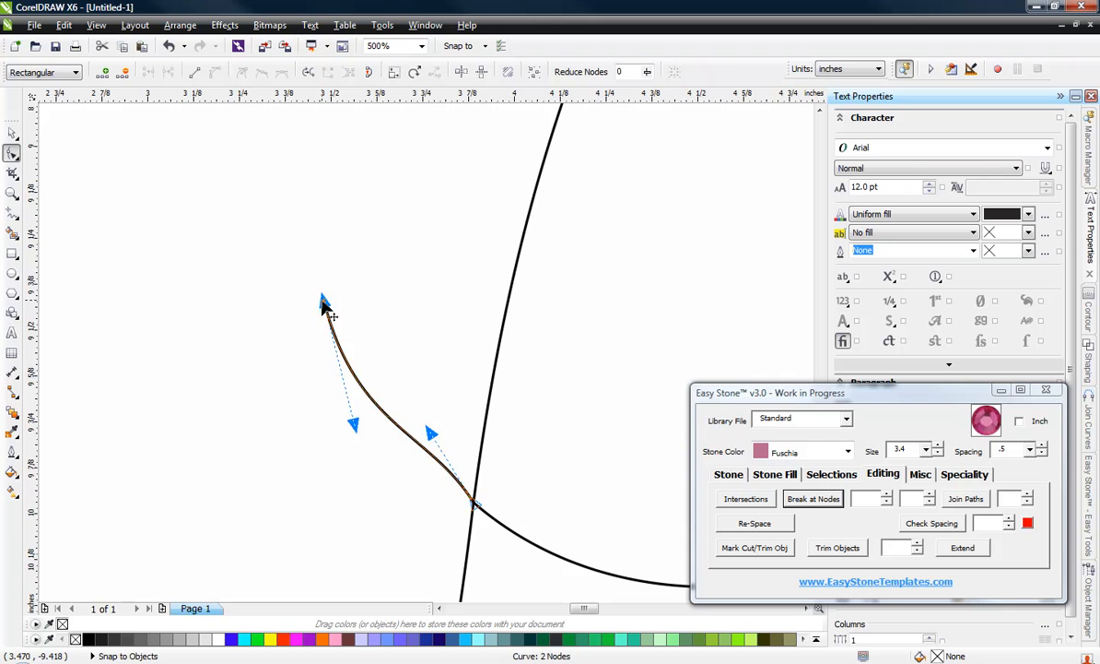
pyautogui.moveTo(324, 307); pyautogui.dragTo(363, 277)
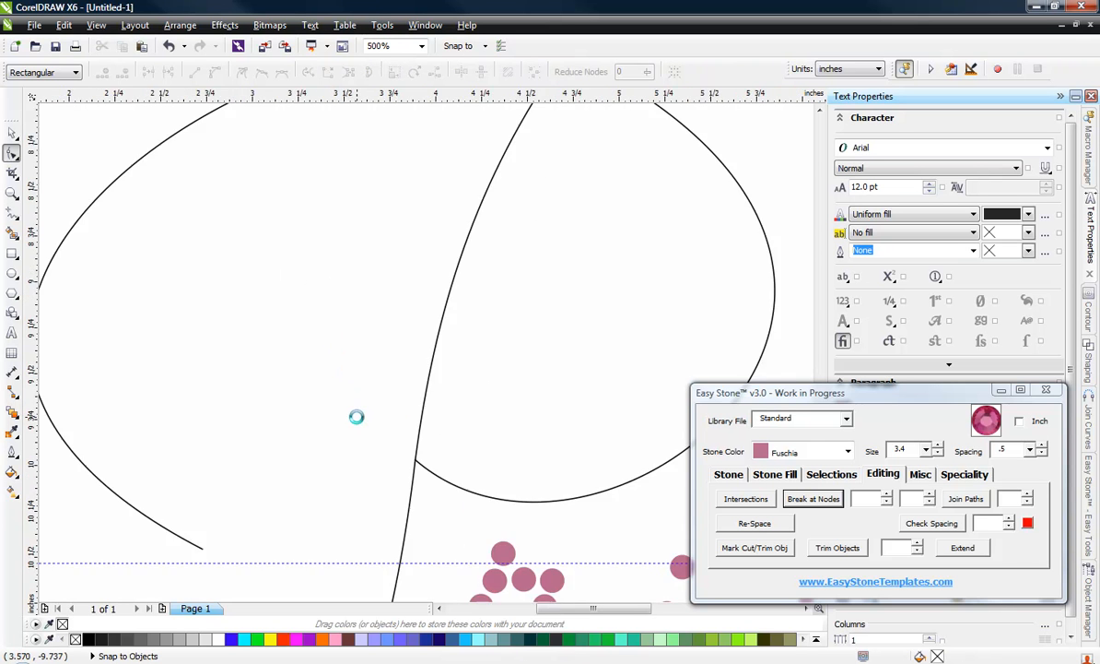
# Step: Undo the removal of the short tail, and smooth it by moving its free end outward and its crossing-side handle downward
pyautogui.scroll(-2, 356, 417)
pyautogui.hotkey('ctrl', 'z')
pyautogui.scroll(3, 373, 411)
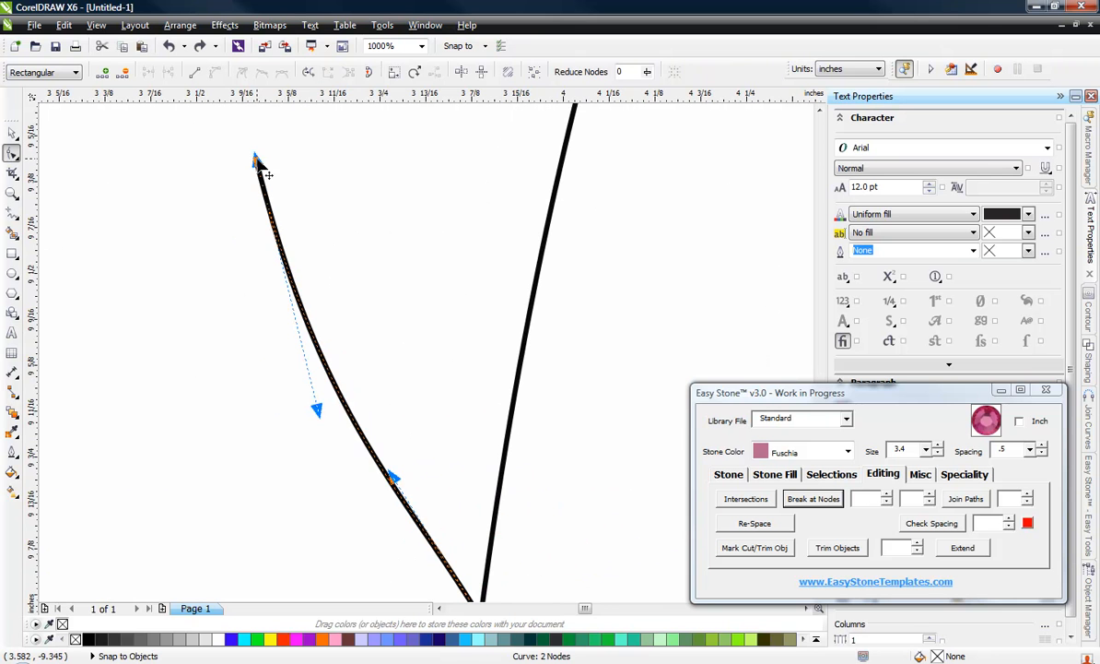
pyautogui.moveTo(256, 162); pyautogui.dragTo(199, 196)
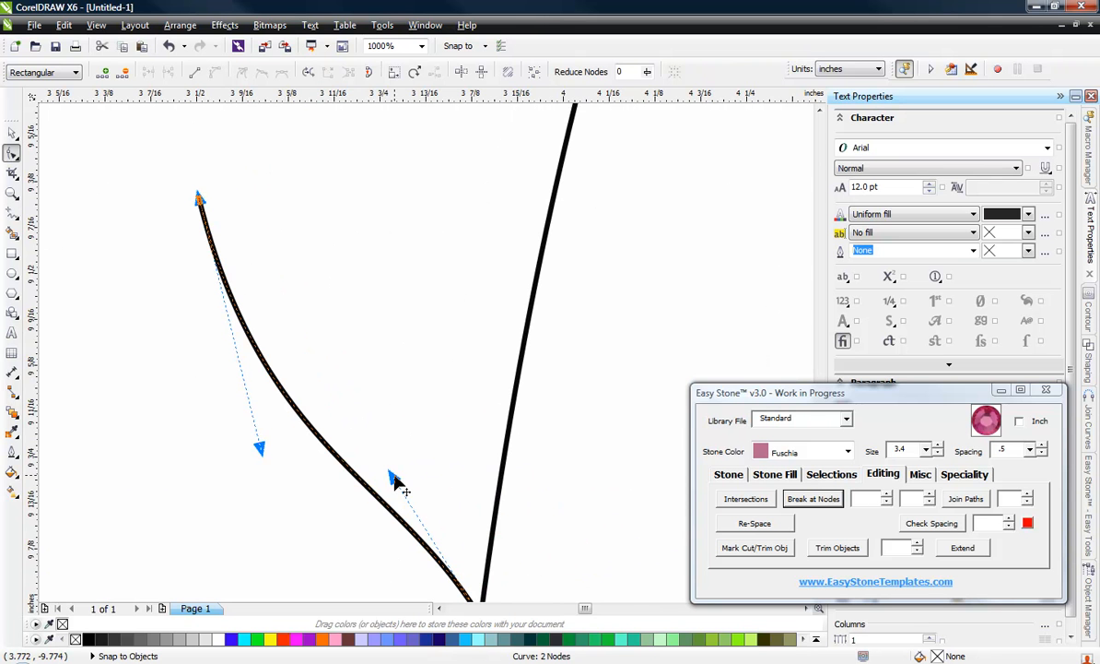
pyautogui.moveTo(396, 484); pyautogui.dragTo(394, 566)
pyautogui.scroll(-2, 350, 318)
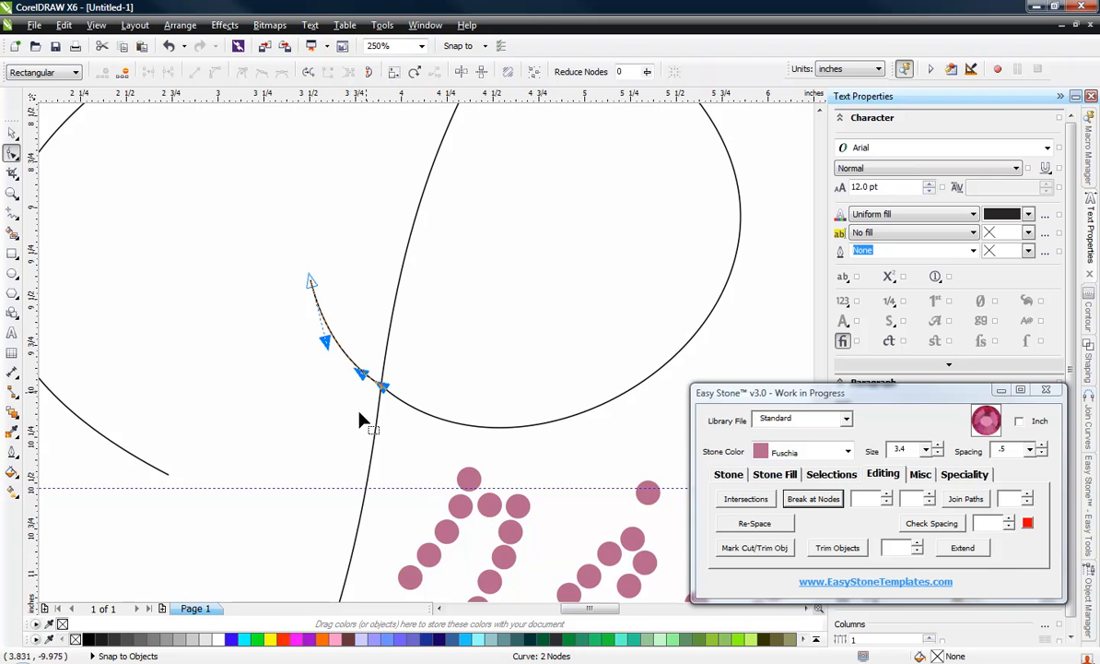
# Step: Make the P's straight stroke above the upper crossing steeper by moving its free end node up and toward the stem
pyautogui.click(12, 135)
pyautogui.scroll(-2, 442, 408)
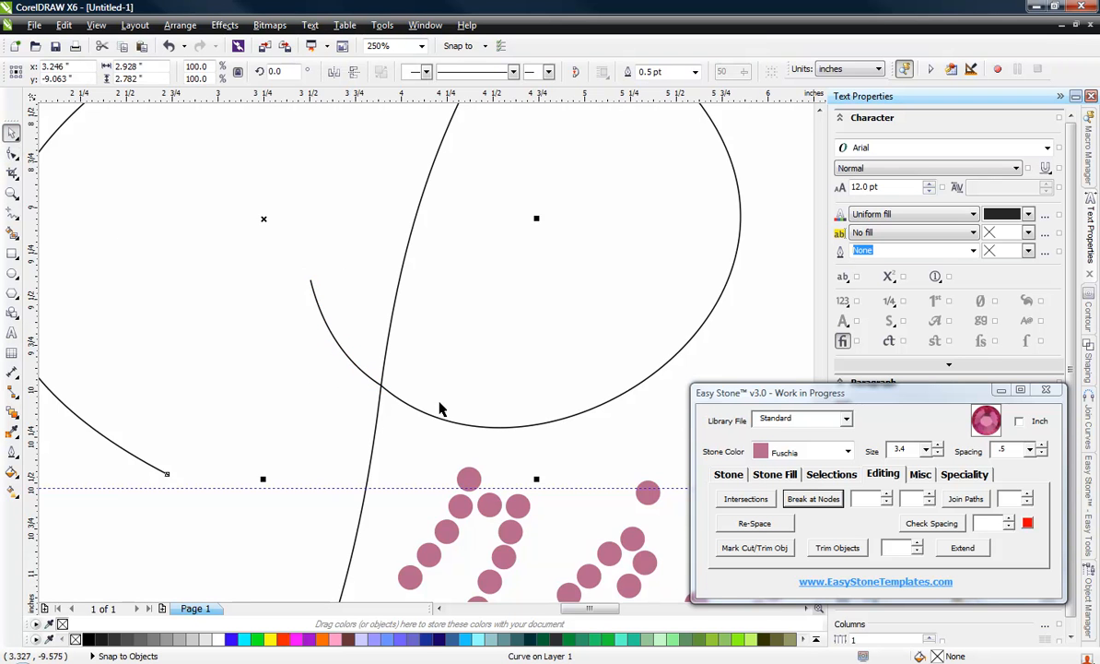
pyautogui.click(142, 197)
pyautogui.scroll(-1, 327, 366)
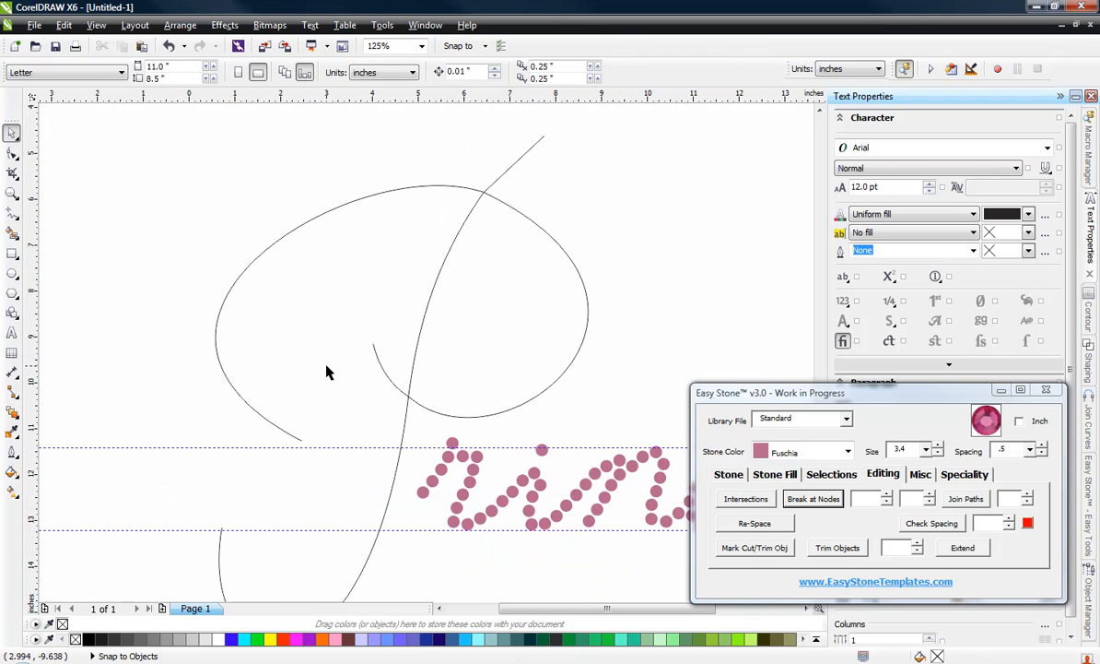
pyautogui.scroll(2, 406, 282)
pyautogui.click(407, 270)
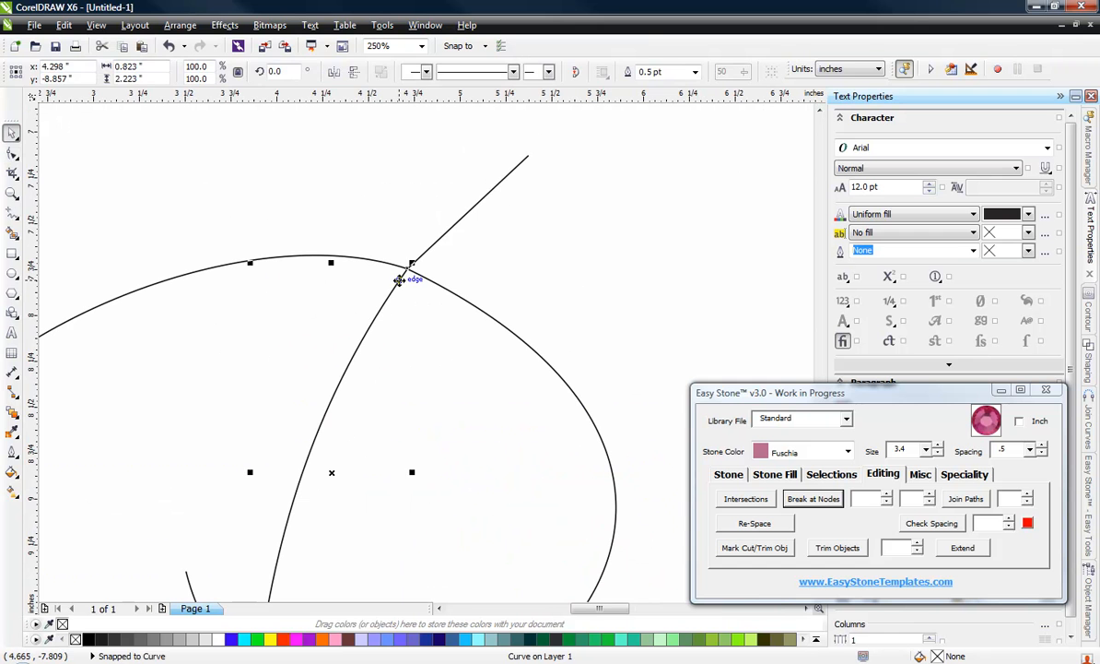
pyautogui.click(12, 154)
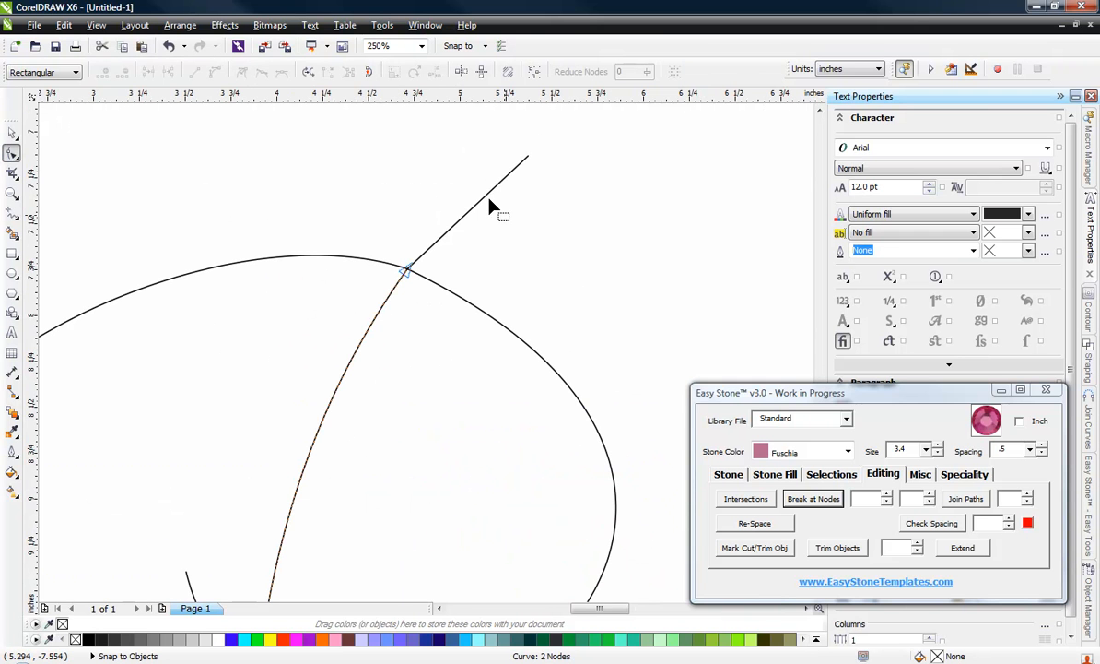
pyautogui.click(525, 157)
pyautogui.moveTo(524, 156); pyautogui.dragTo(491, 134)
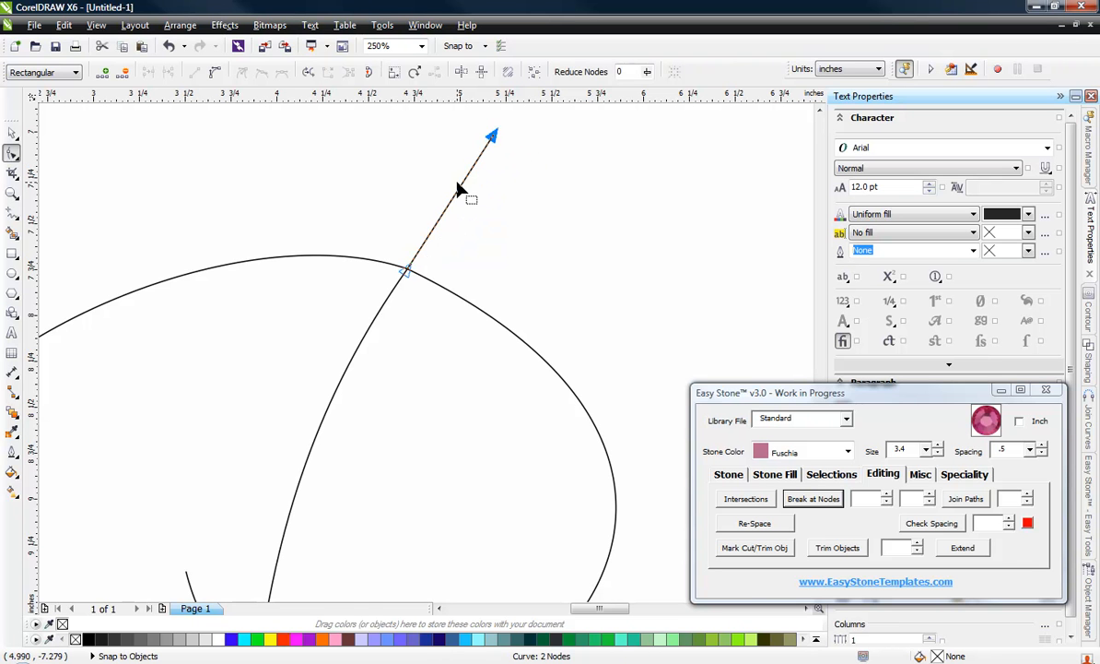
# Step: Convert the stroke above the upper crossing to a curve and bend it outward by adjusting its handles and free end
pyautogui.click(460, 191)
pyautogui.rightClick(460, 191)
pyautogui.click(481, 248)
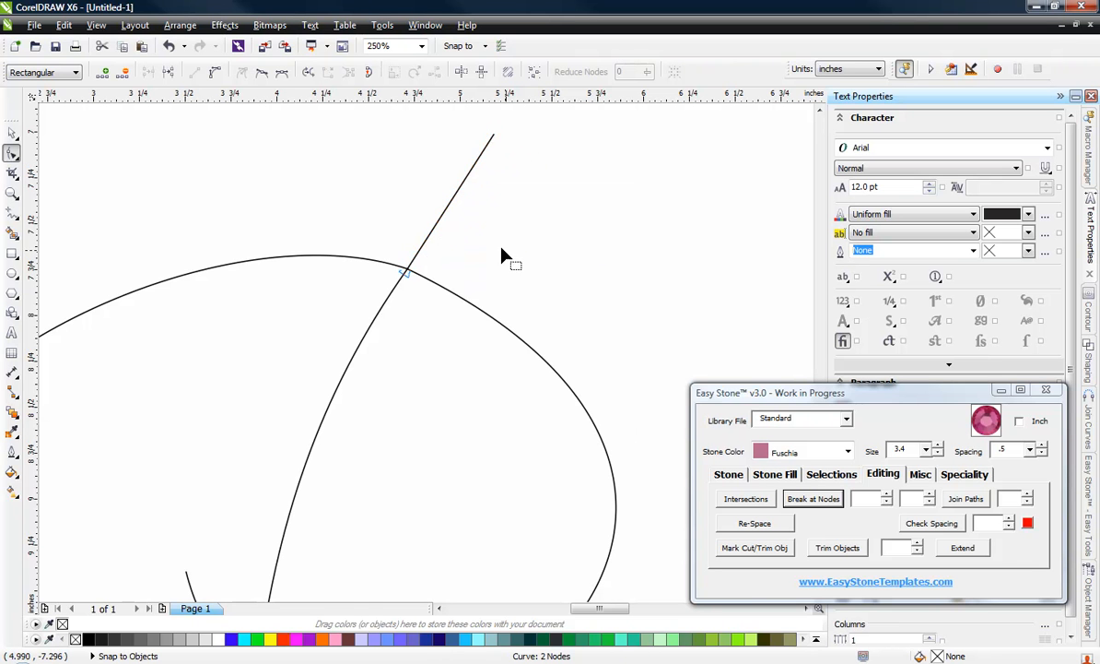
pyautogui.moveTo(494, 133); pyautogui.dragTo(450, 210)
pyautogui.click(506, 129)
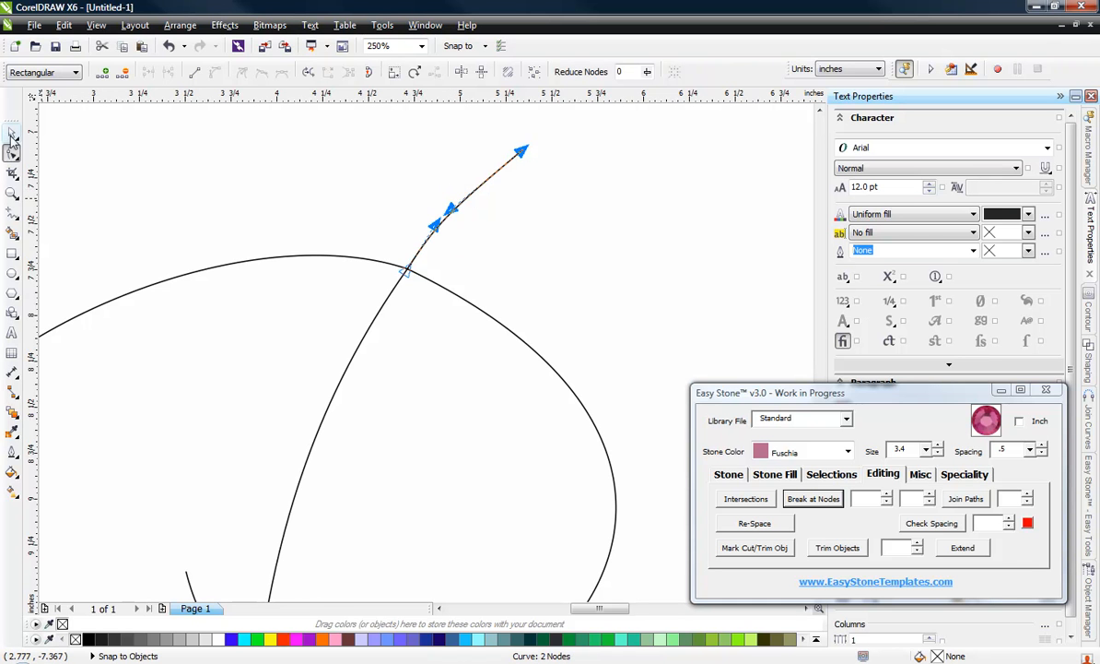
# Step: Add size 3.4 Fuschia stones at .5 spacing to the P's loop, lower stem, short tail and upper stroke curves
pyautogui.click(12, 132)
pyautogui.click(322, 215)
pyautogui.scroll(-3, 322, 218)
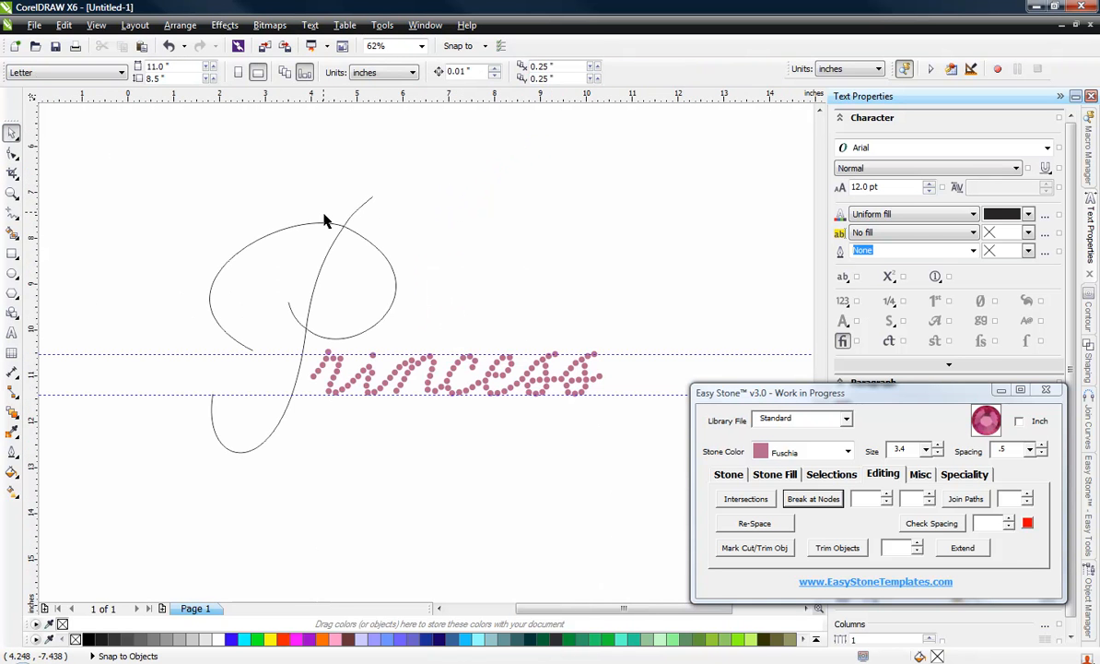
pyautogui.click(378, 283)
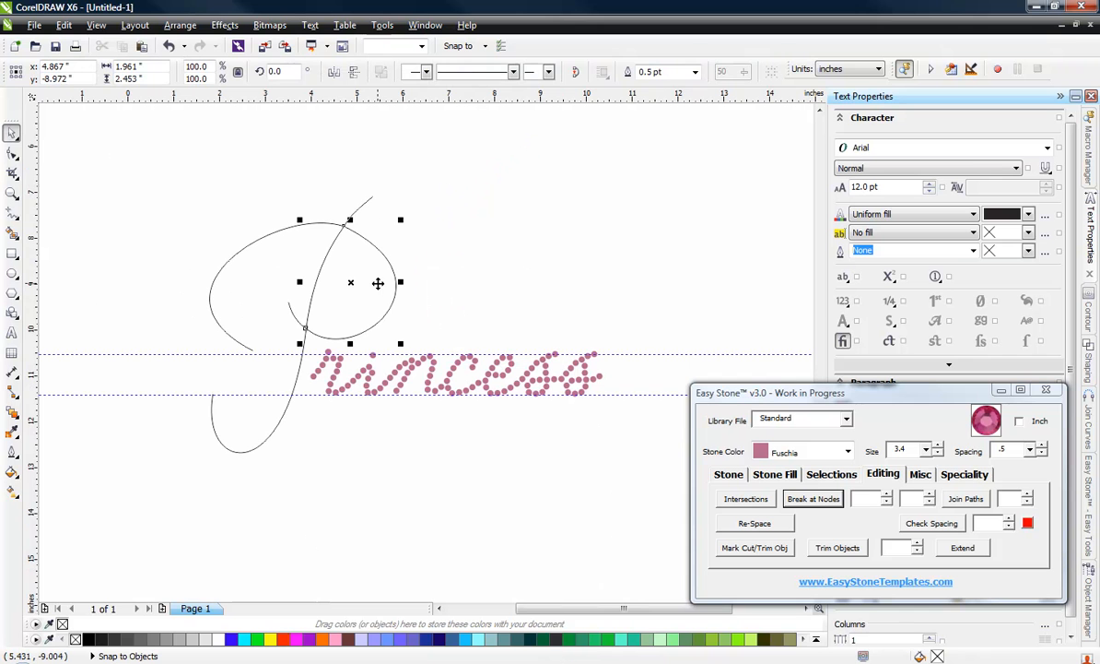
pyautogui.keyDown('shift'); pyautogui.click(365, 204); pyautogui.keyUp('shift')
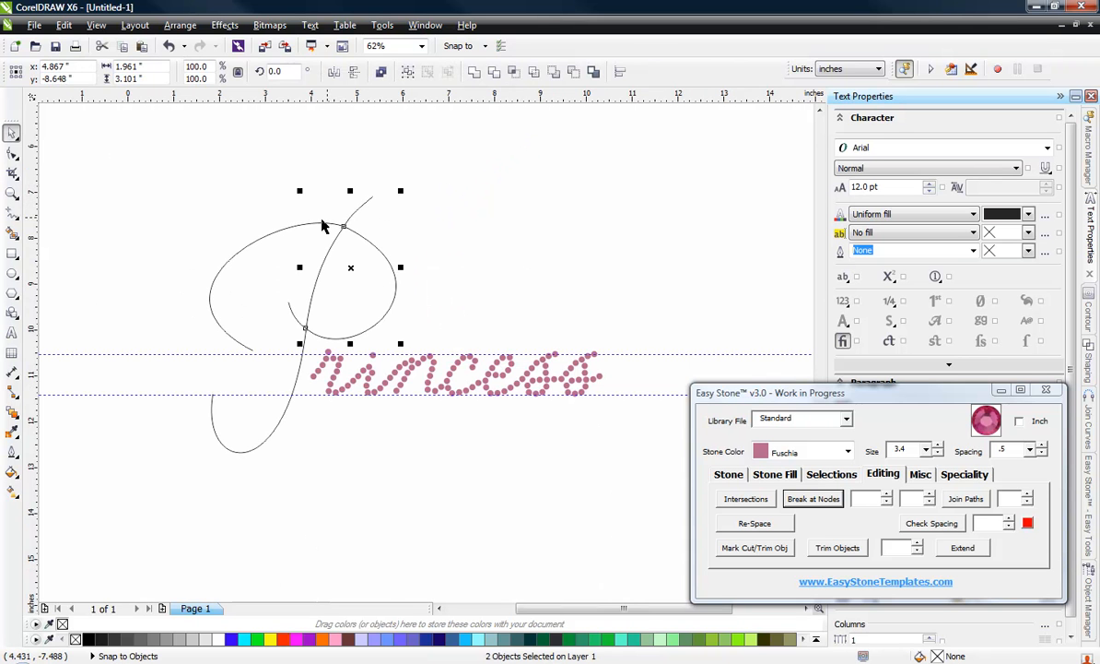
pyautogui.keyDown('shift'); pyautogui.click(221, 309); pyautogui.keyUp('shift')
pyautogui.keyDown('shift'); pyautogui.click(260, 431); pyautogui.keyUp('shift')
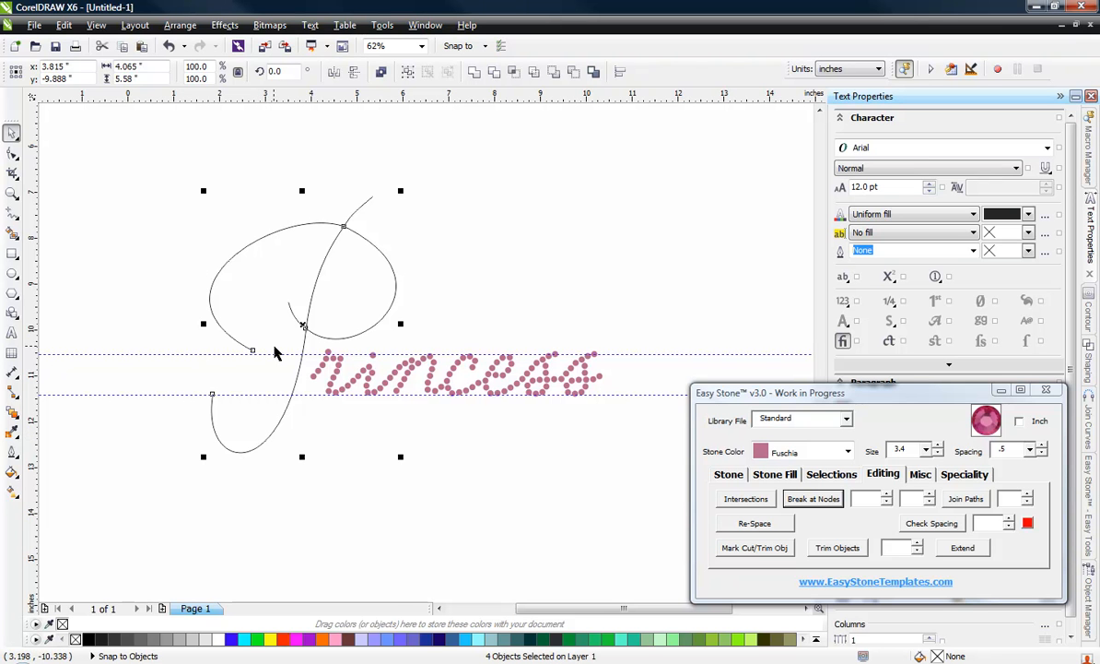
pyautogui.keyDown('shift'); pyautogui.click(296, 311); pyautogui.keyUp('shift')
pyautogui.click(728, 474)
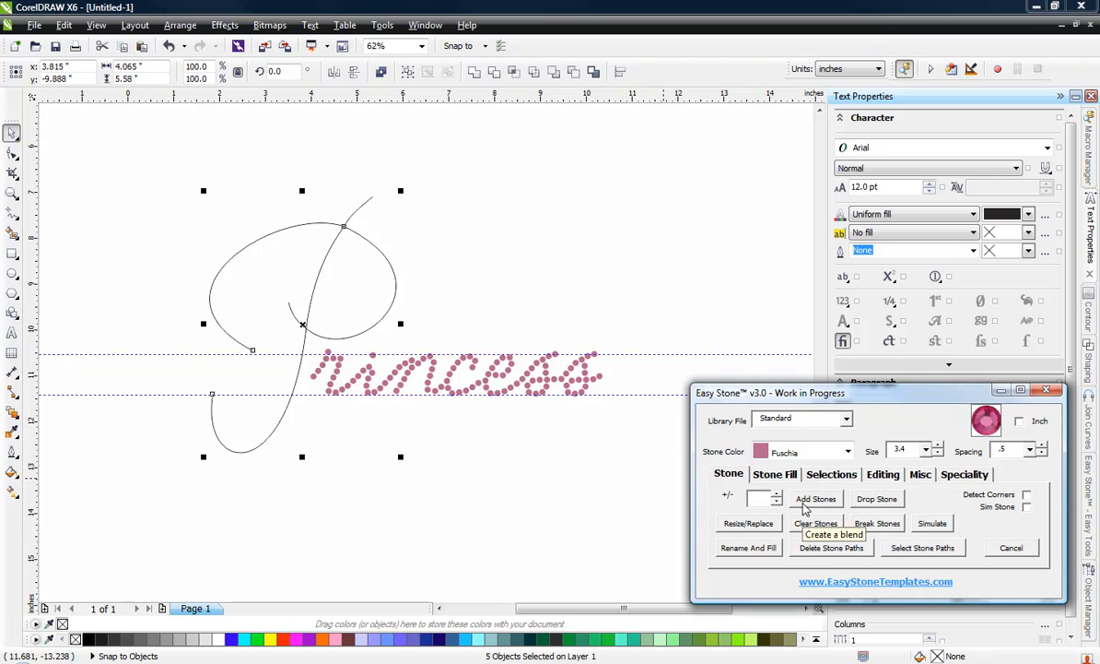
pyautogui.click(815, 499)
pyautogui.click(508, 492)
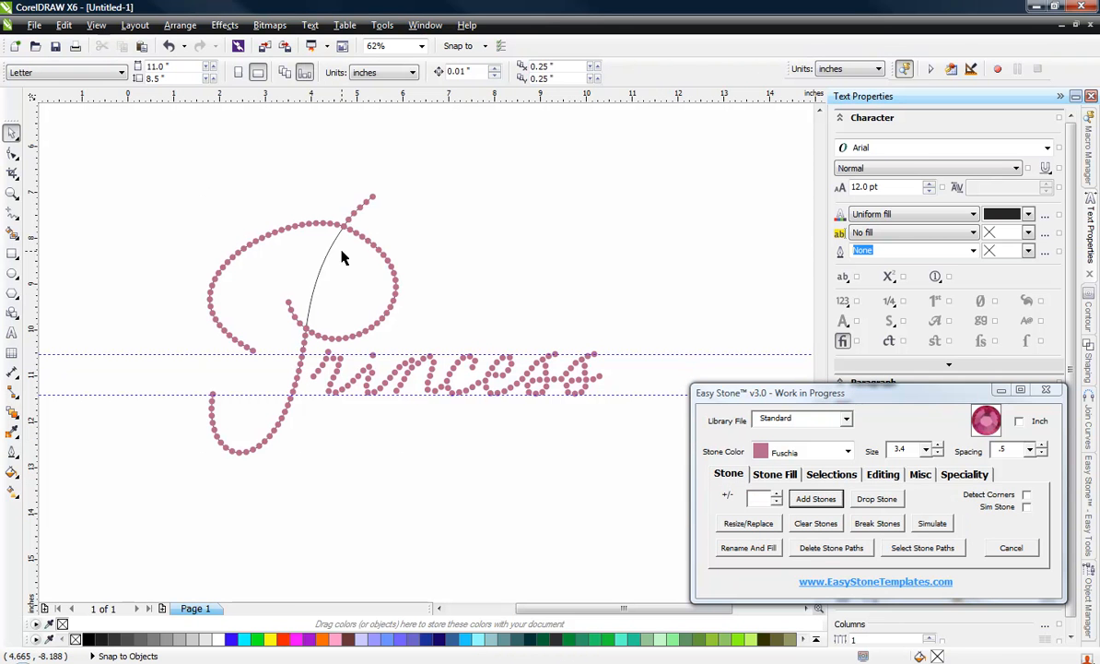
# Step: Add size 3.4 Fuschia stones to the P's remaining stem segment between the upper and lower crossings
pyautogui.click(330, 258)
pyautogui.click(815, 498)
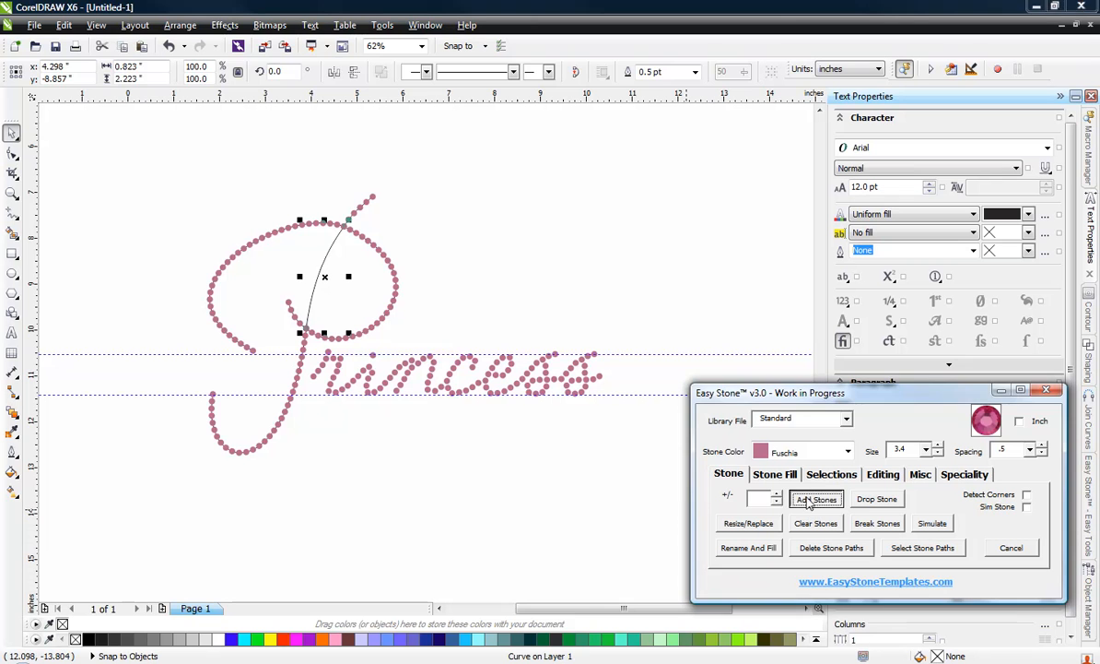
pyautogui.click(516, 216)
# Step: Select the stoned capital P and break its stones apart into individually movable objects
pyautogui.scroll(2, 324, 260)
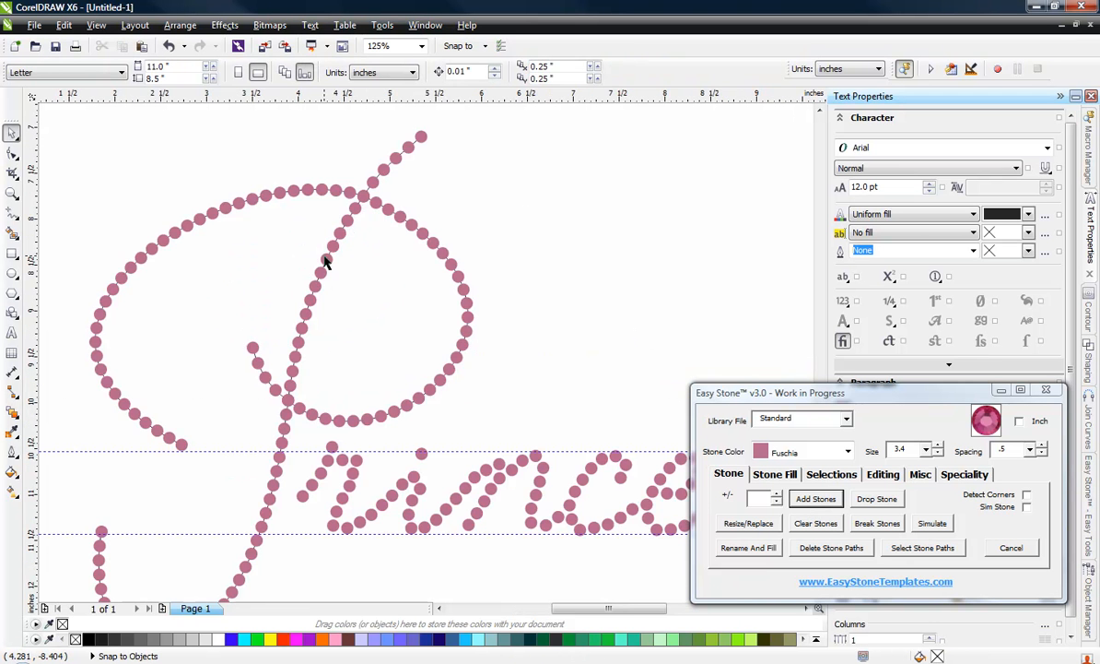
pyautogui.scroll(3, 325, 261)
pyautogui.scroll(-3, 368, 226)
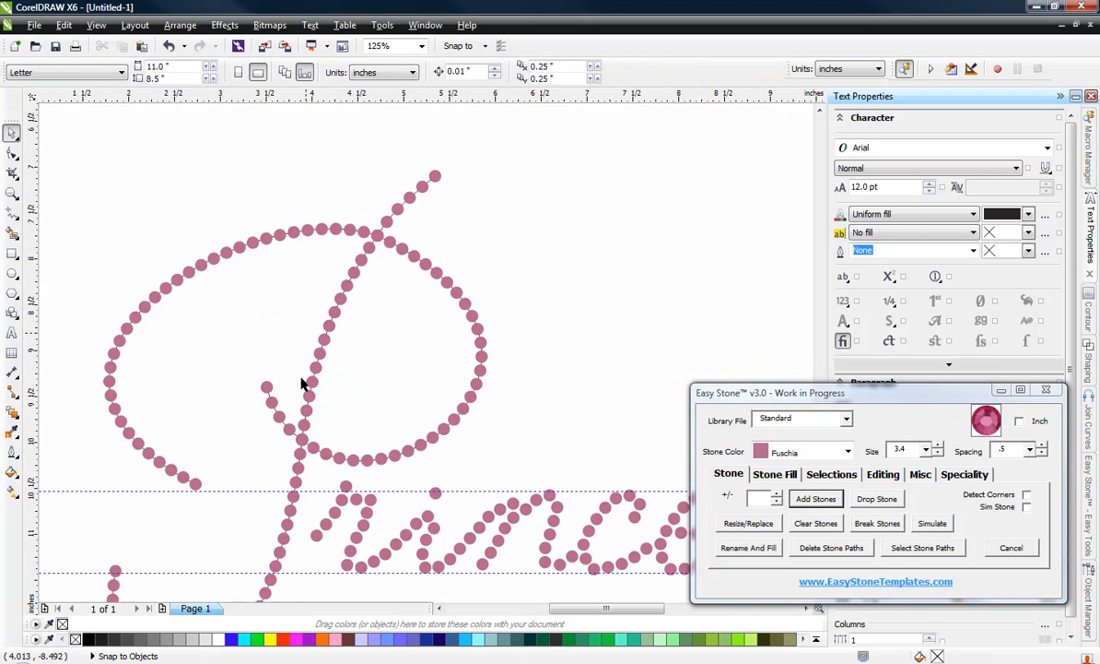
pyautogui.scroll(3, 300, 384)
pyautogui.scroll(-5, 307, 459)
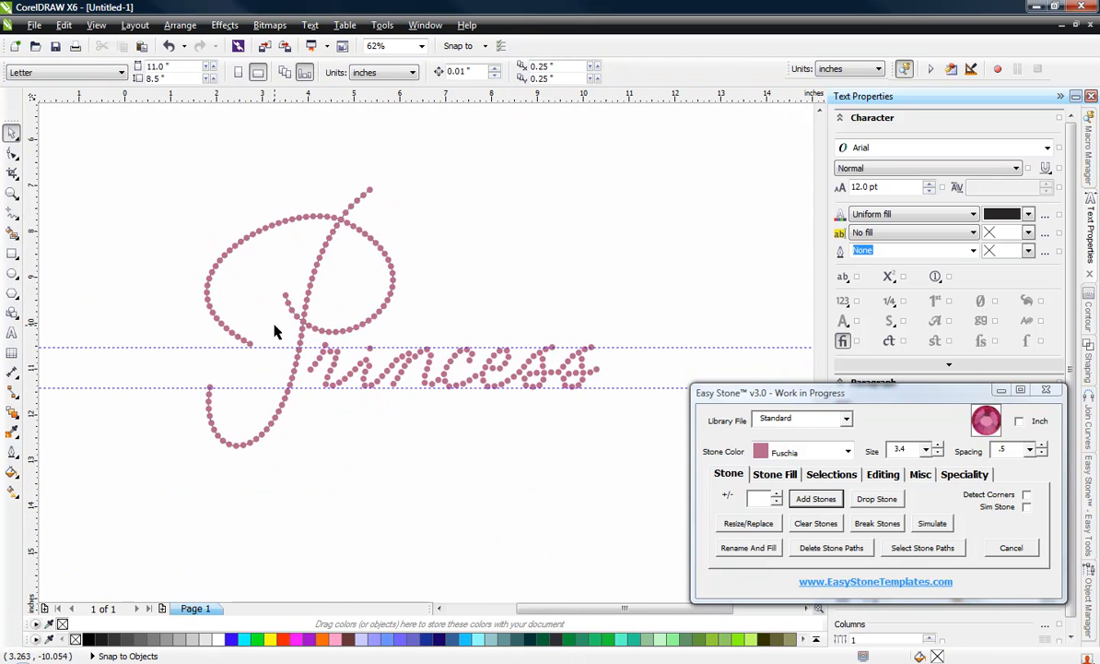
pyautogui.moveTo(153, 161); pyautogui.dragTo(463, 498)
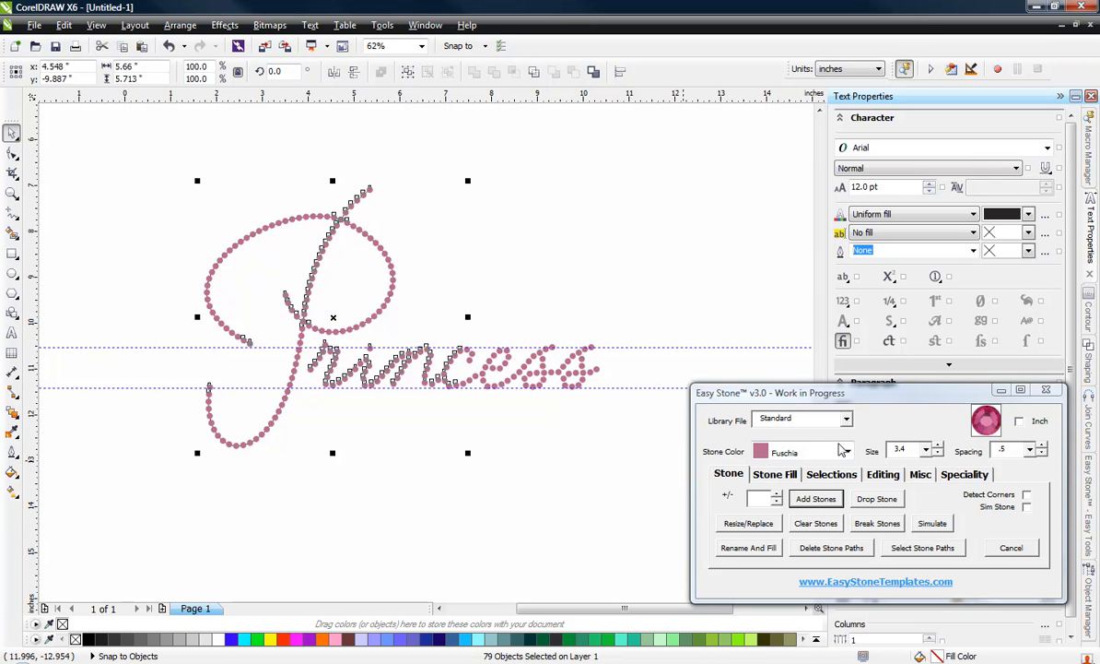
pyautogui.click(876, 522)
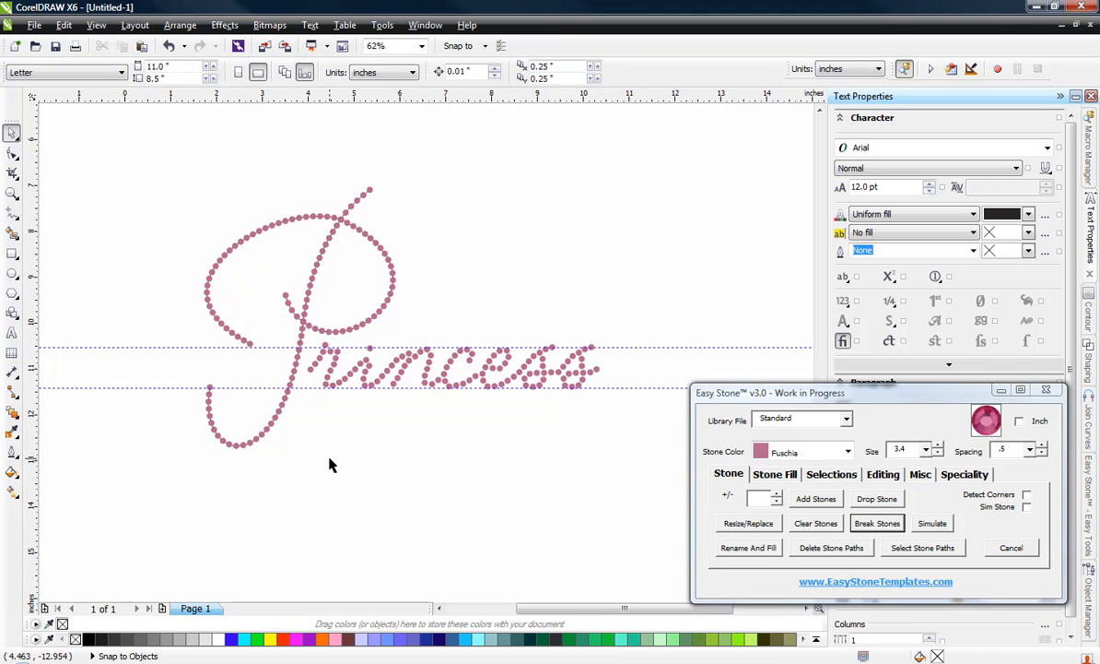
# Step: Shift the short tail's stones along their path toward the lower crossing so they sit closer together
pyautogui.scroll(3, 307, 295)
pyautogui.scroll(4, 235, 353)
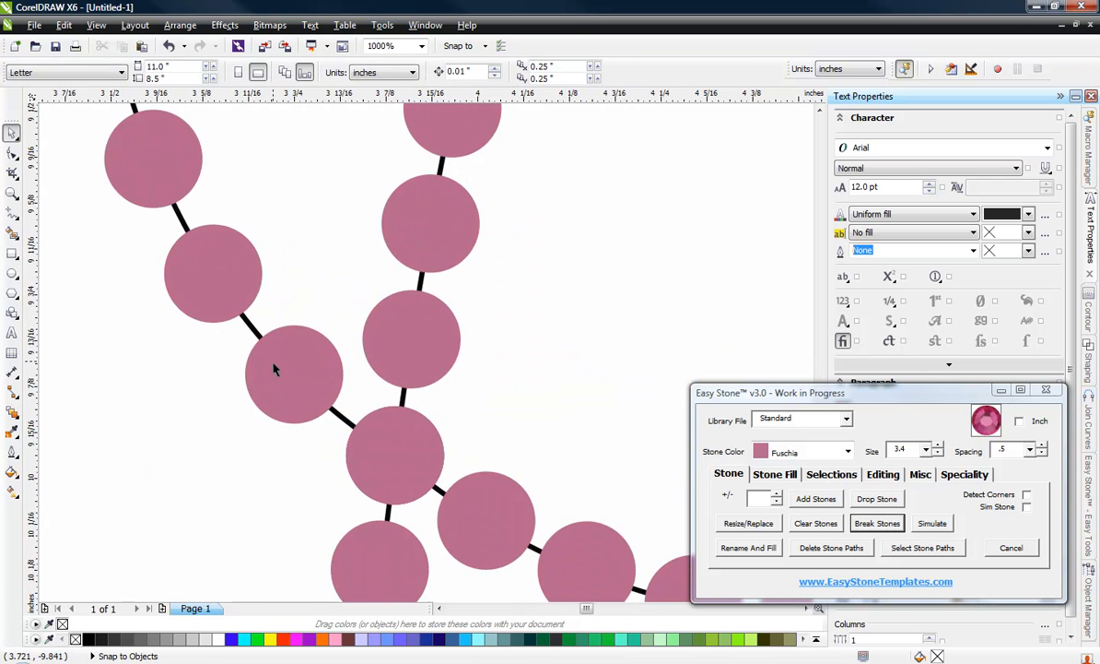
pyautogui.click(287, 395)
pyautogui.moveTo(288, 395); pyautogui.dragTo(294, 404)
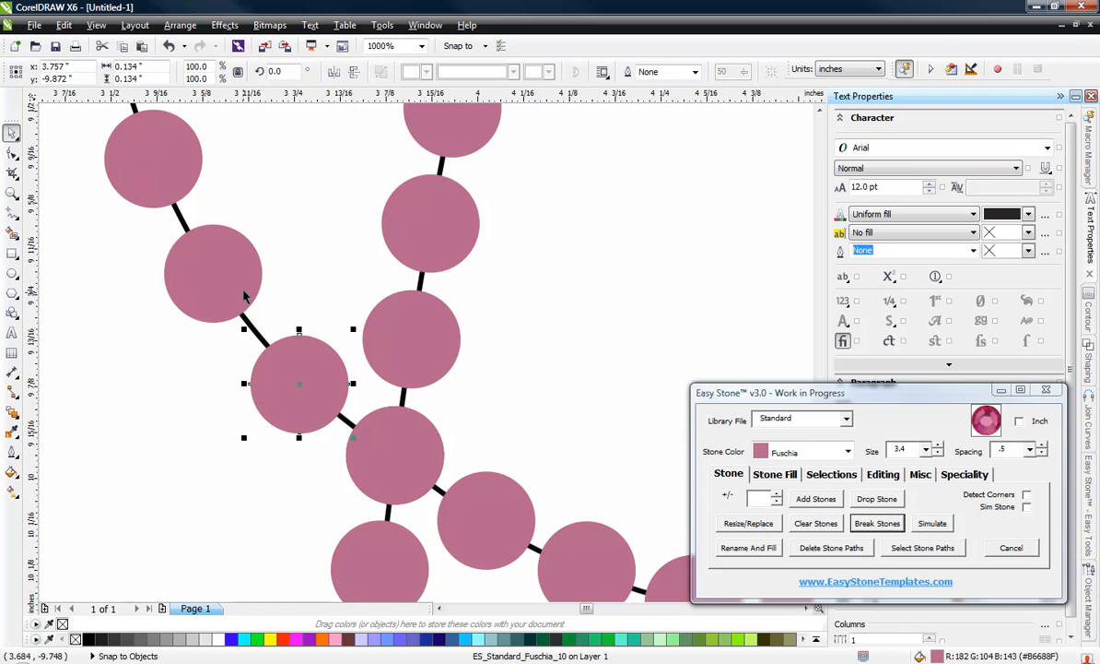
pyautogui.moveTo(241, 299); pyautogui.dragTo(251, 312)
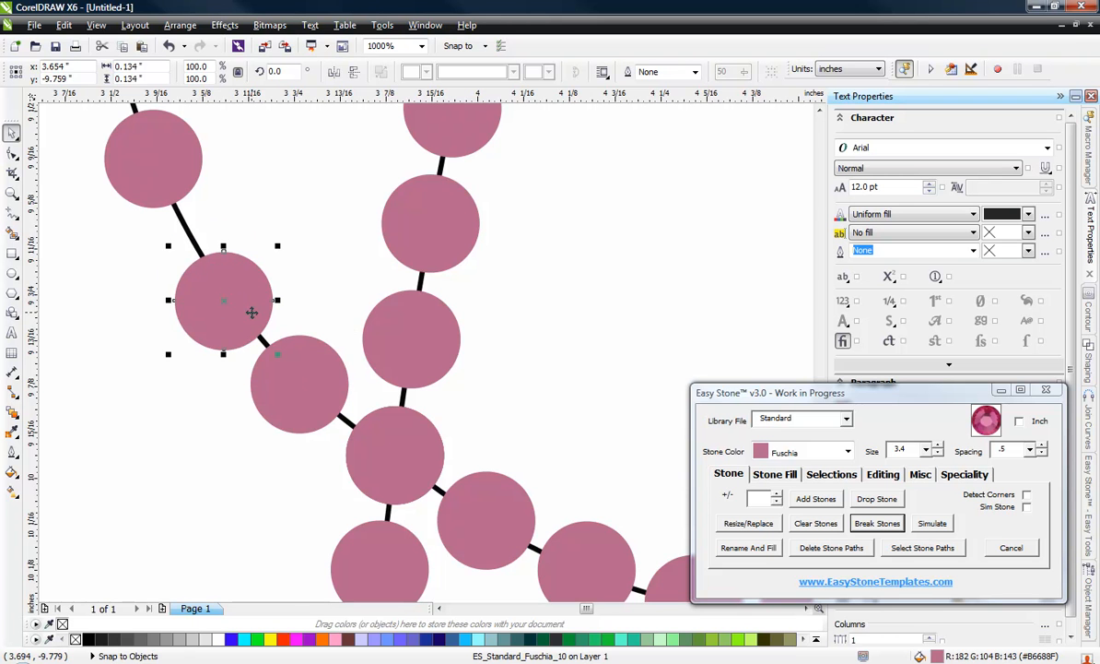
pyautogui.scroll(-2, 339, 376)
pyautogui.scroll(4, 256, 313)
pyautogui.moveTo(304, 371); pyautogui.dragTo(330, 460)
pyautogui.moveTo(279, 167); pyautogui.dragTo(287, 256)
pyautogui.scroll(-4, 298, 256)
# Step: Move the two stones just above the upper crossing down along the stroke, closer to the crossing stone
pyautogui.scroll(-6, 276, 295)
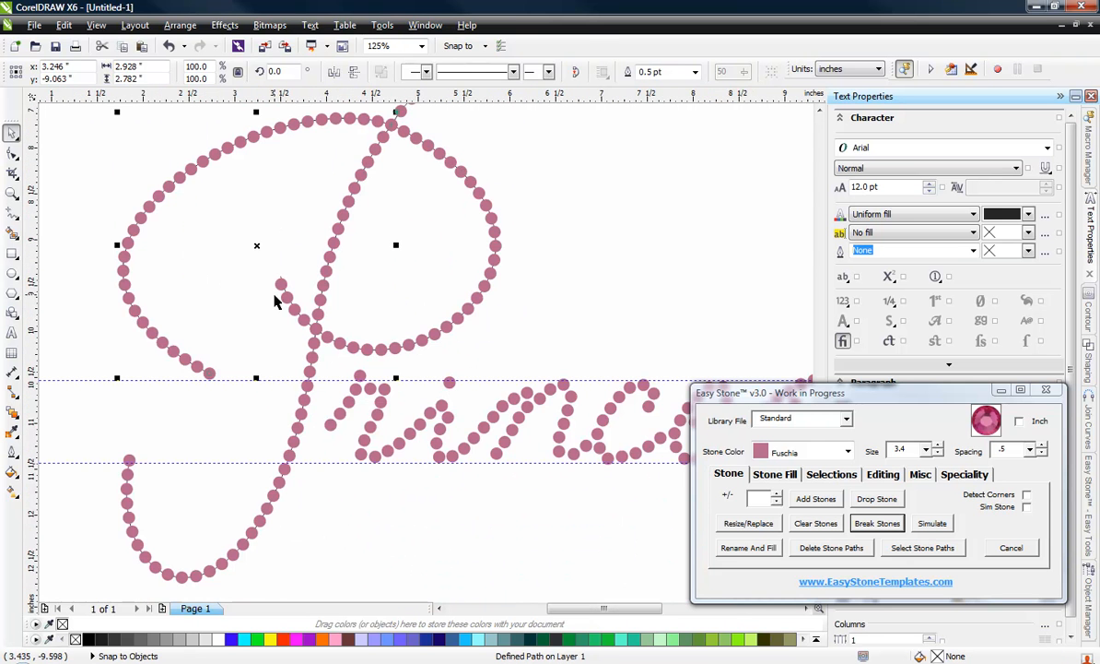
pyautogui.scroll(4, 318, 185)
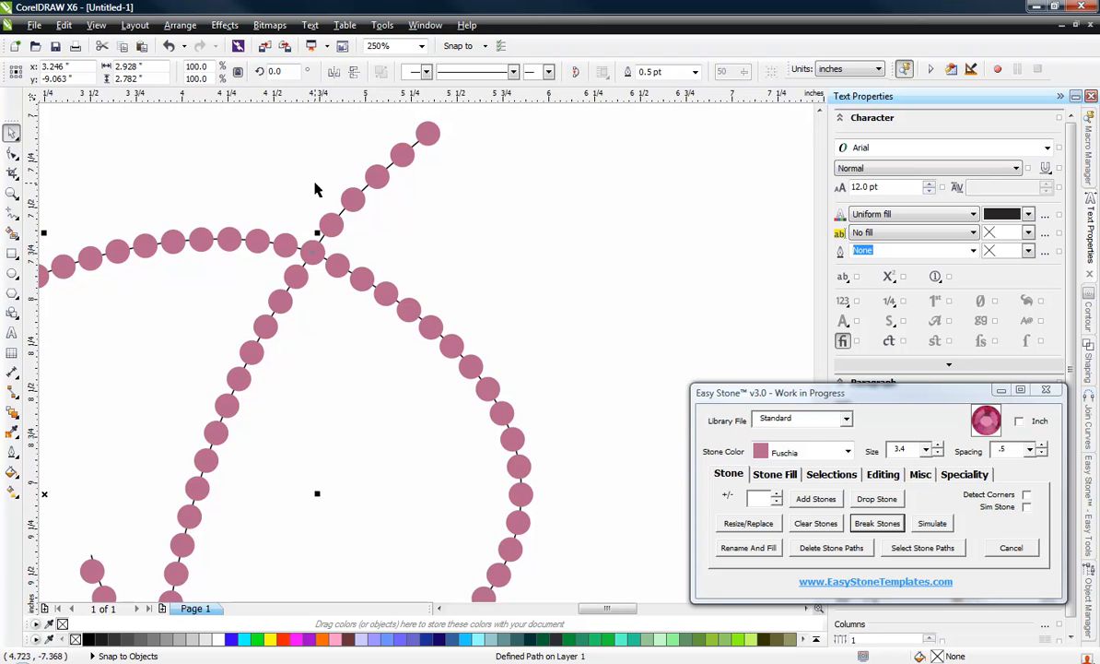
pyautogui.scroll(4, 332, 235)
pyautogui.scroll(1, 323, 246)
pyautogui.moveTo(317, 262); pyautogui.dragTo(302, 294)
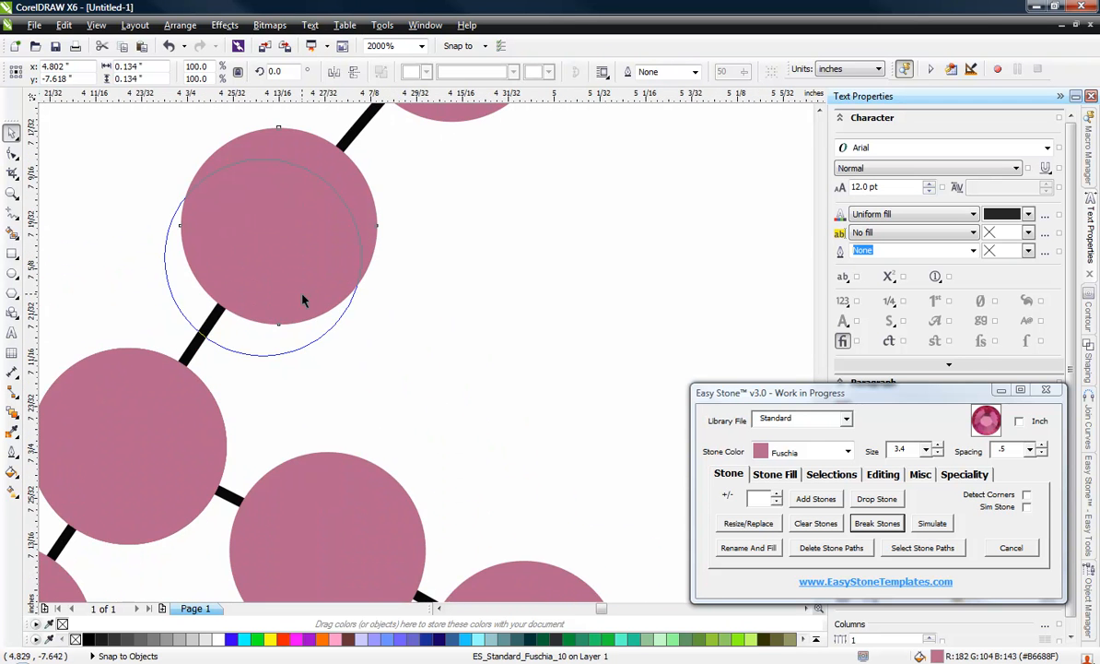
pyautogui.scroll(-2, 302, 295)
pyautogui.scroll(2, 330, 267)
pyautogui.moveTo(373, 216); pyautogui.dragTo(334, 284)
pyautogui.scroll(-2, 334, 284)
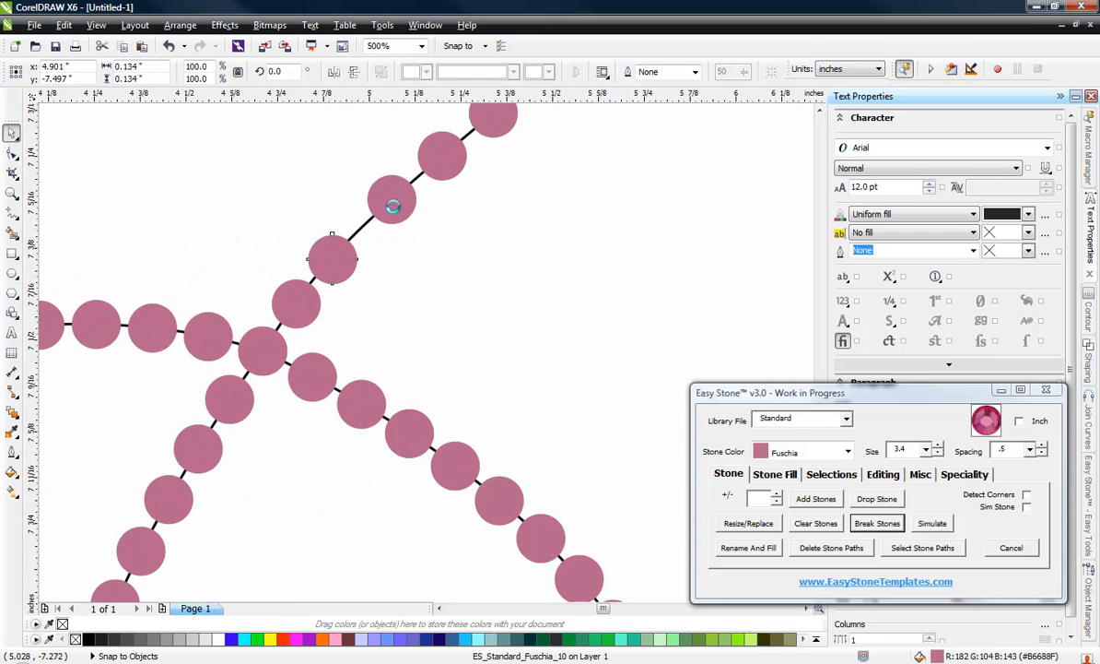
# Step: Move the three outer stones of the P's upper stroke inward along the path to close the gaps
pyautogui.scroll(1, 393, 203)
pyautogui.moveTo(392, 204); pyautogui.dragTo(416, 254)
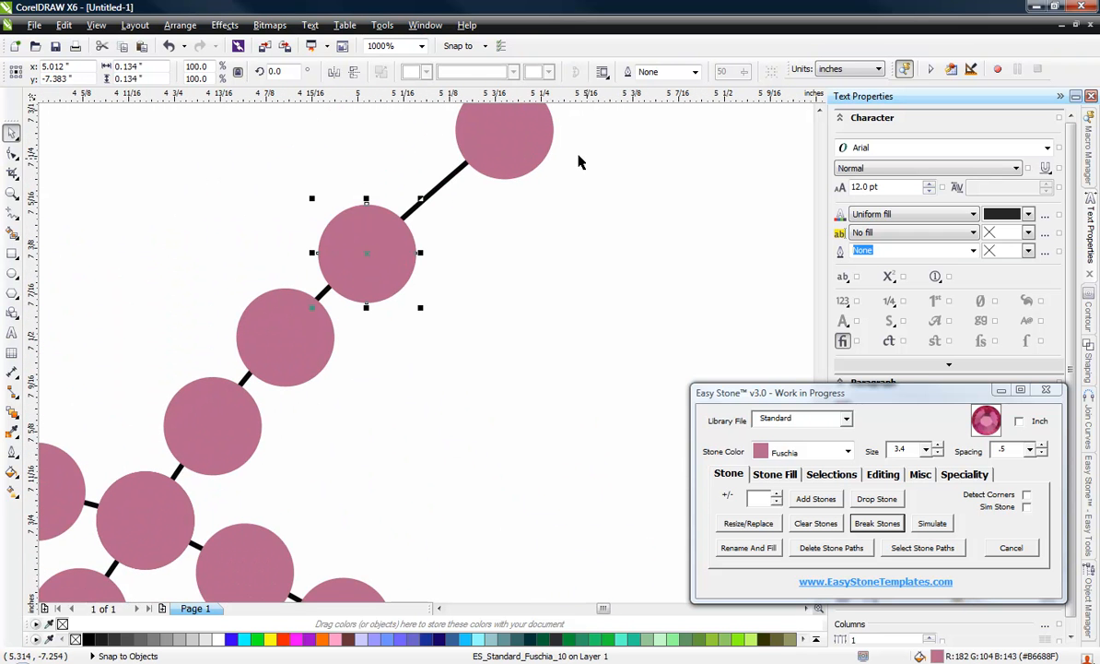
pyautogui.moveTo(531, 147); pyautogui.dragTo(470, 188)
pyautogui.scroll(-2, 347, 273)
pyautogui.scroll(1, 347, 273)
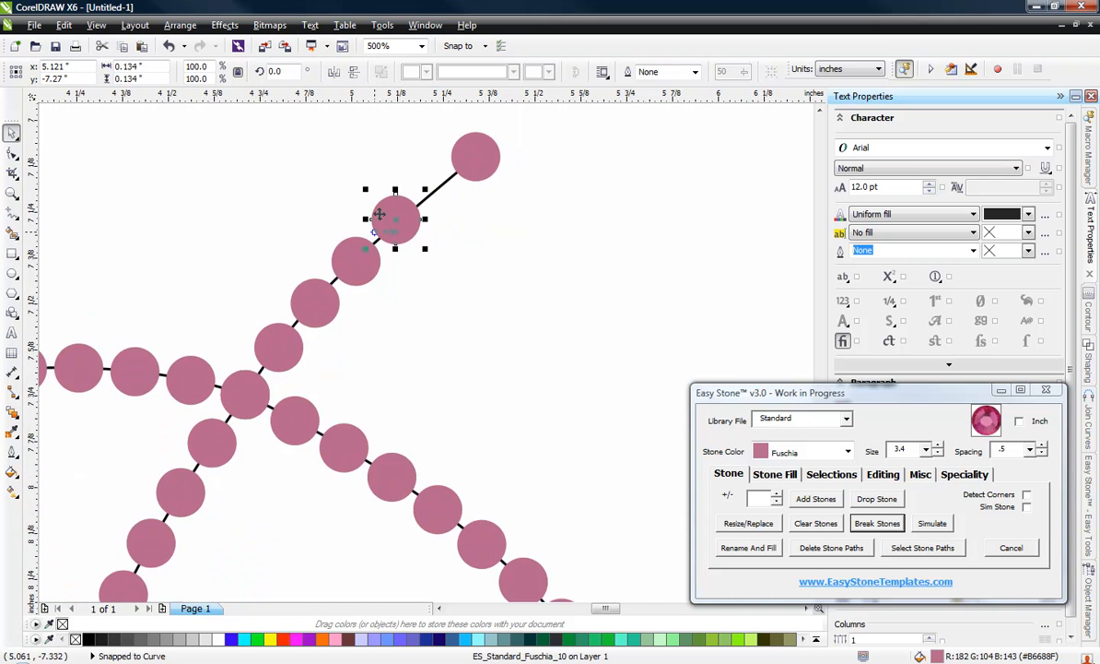
pyautogui.scroll(1, 460, 139)
pyautogui.moveTo(489, 175); pyautogui.dragTo(419, 220)
pyautogui.scroll(-2, 419, 221)
pyautogui.click(477, 253)
pyautogui.scroll(-2, 424, 192)
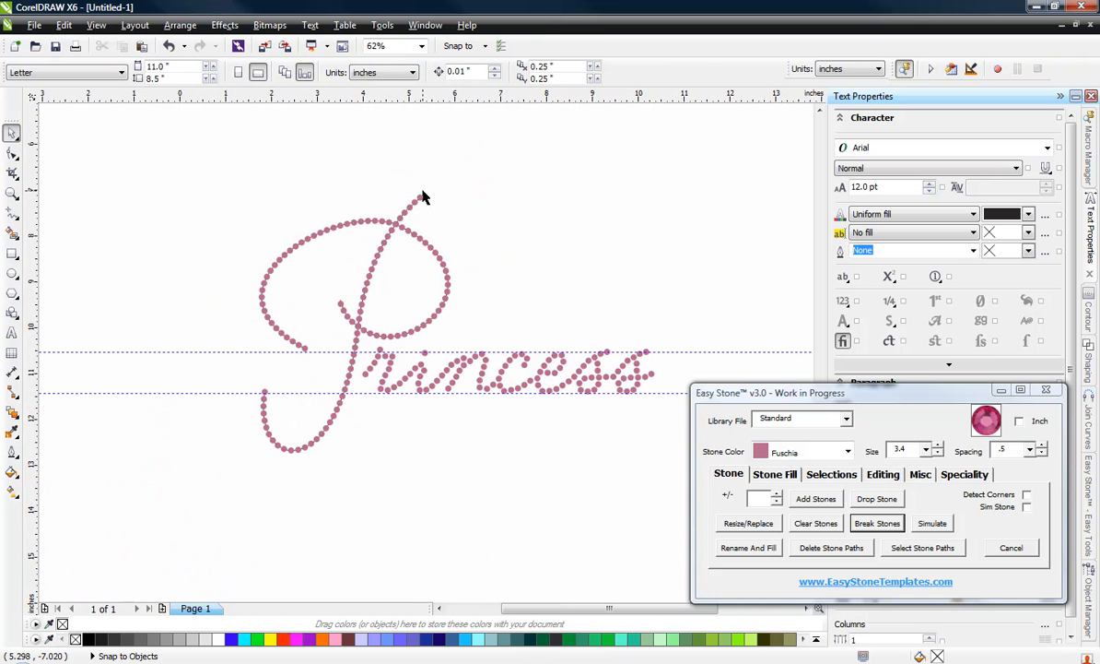
# Step: Delete the stone paths from the whole Princess design, keeping only the stones
pyautogui.moveTo(189, 163); pyautogui.dragTo(712, 524)
pyautogui.click(829, 475)
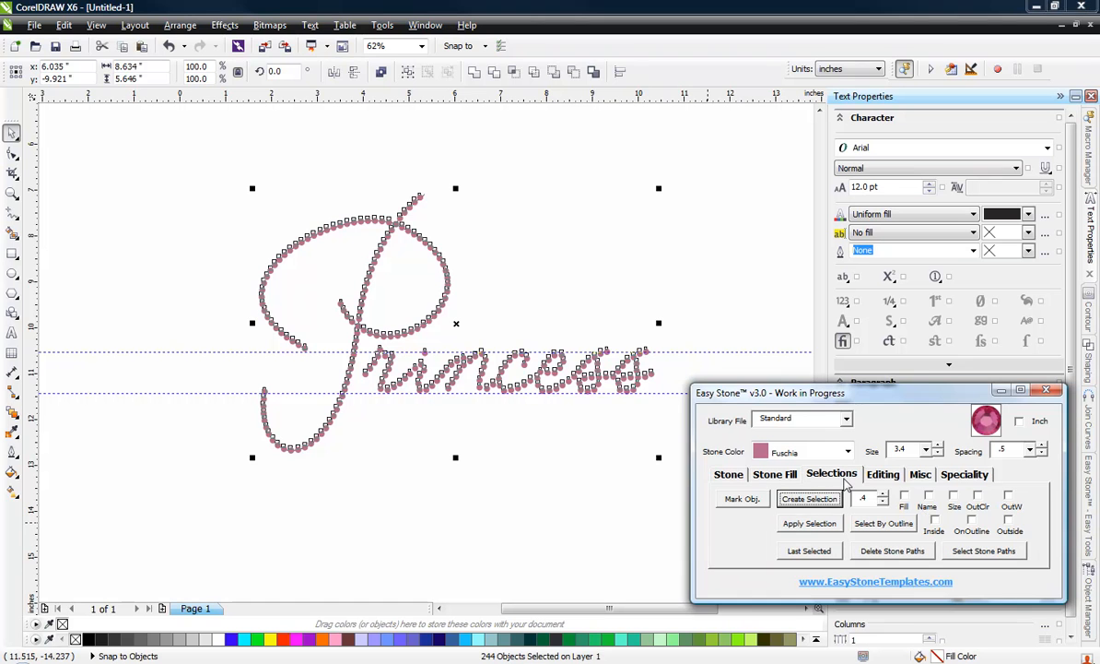
pyautogui.click(925, 551)
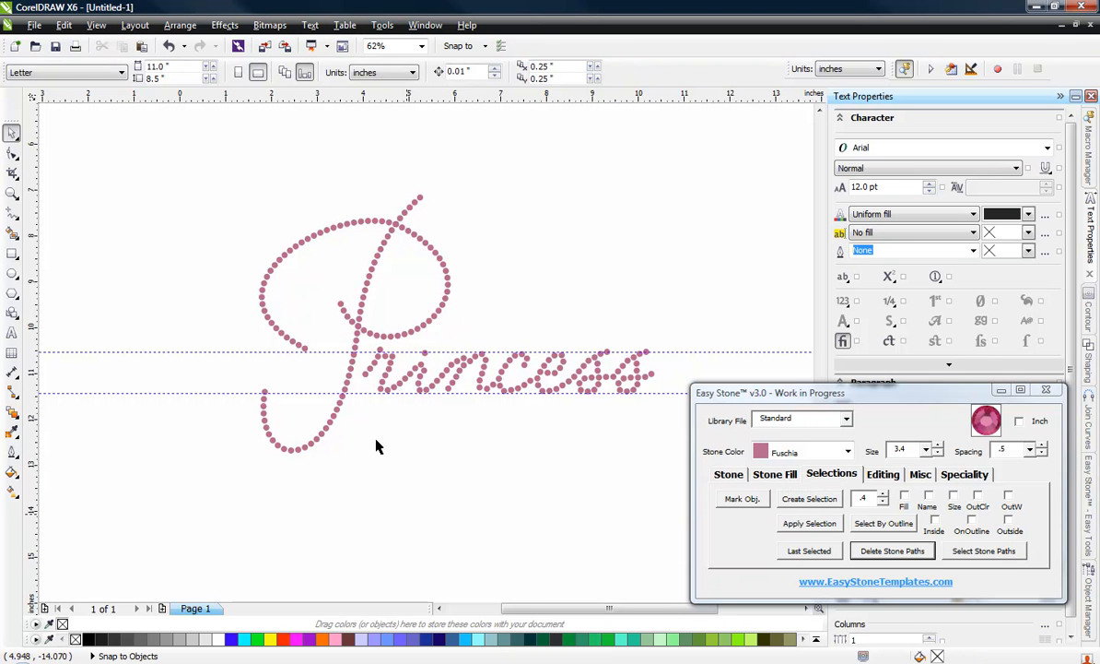
# Step: Add a weedbox with a weed margin of 25 around all the Princess stones
pyautogui.moveTo(181, 133); pyautogui.dragTo(728, 546)
pyautogui.click(921, 474)
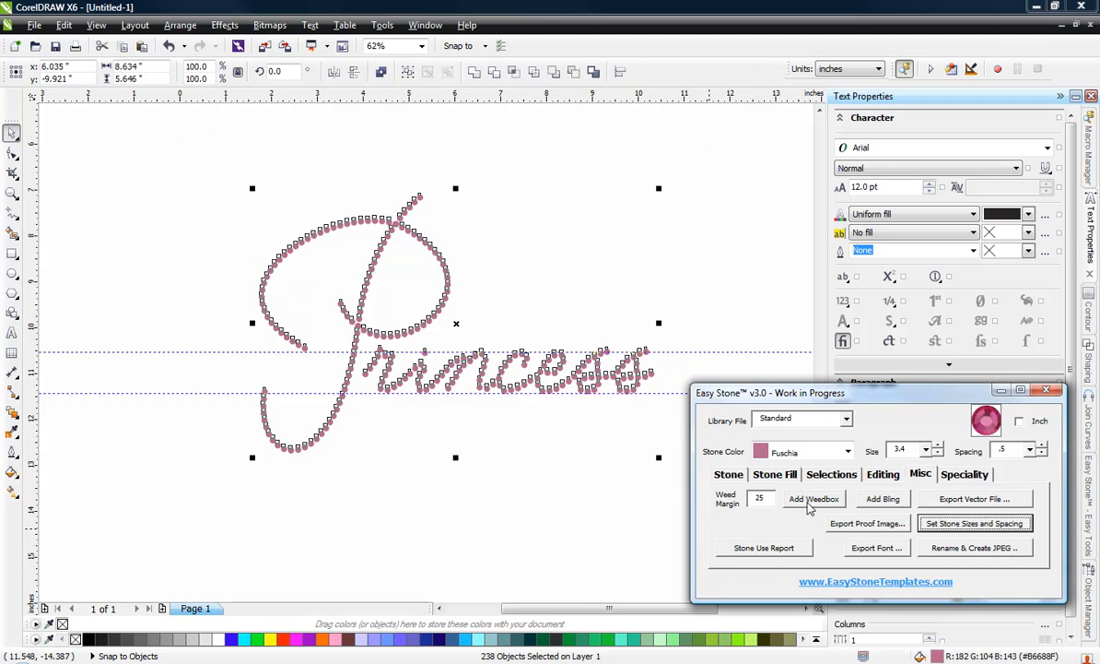
pyautogui.click(813, 499)
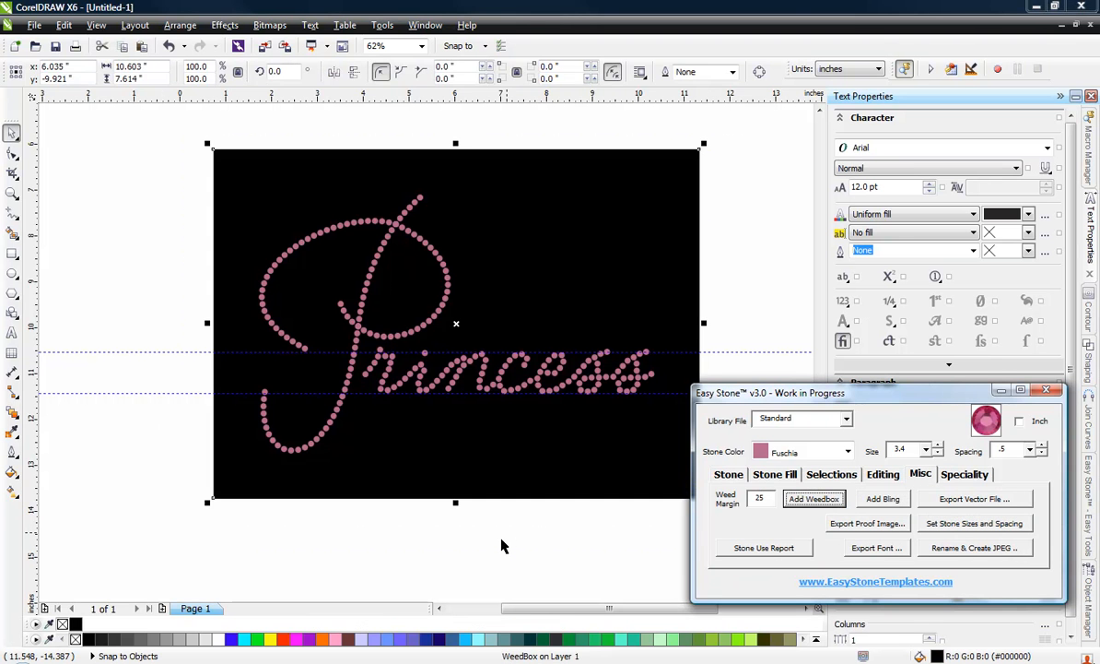
pyautogui.click(162, 425)
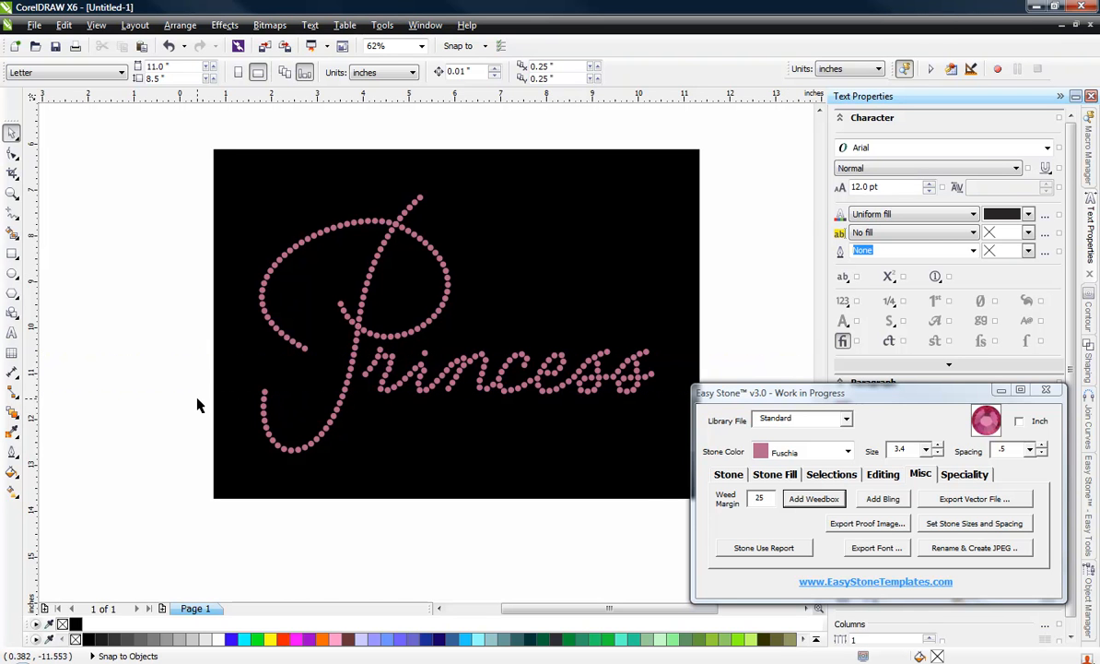
# Step: Select all the Princess stones inside the weedbox and run Check Spacing on them for overlaps
pyautogui.moveTo(145, 174); pyautogui.dragTo(665, 475)
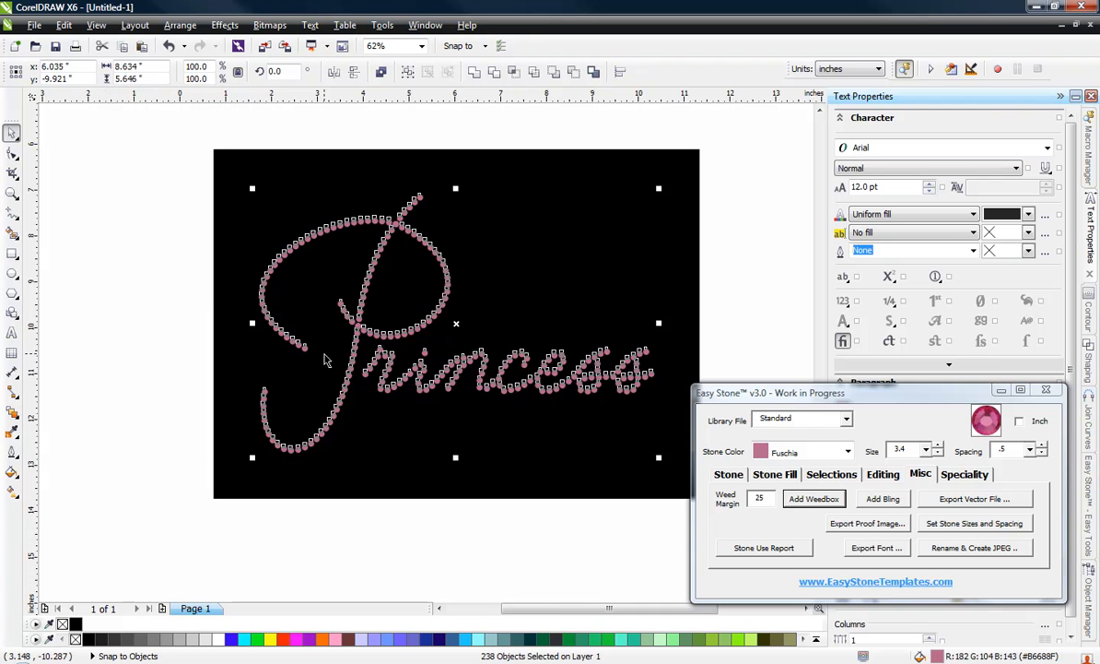
pyautogui.click(149, 361)
pyautogui.moveTo(170, 194); pyautogui.dragTo(688, 487)
pyautogui.click(883, 473)
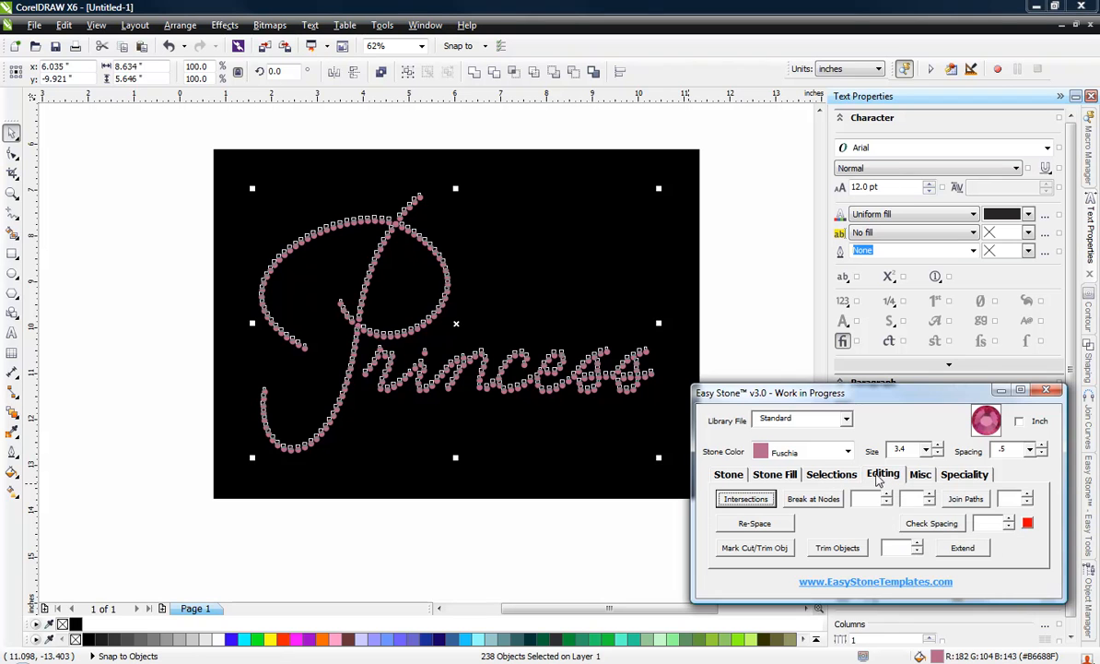
pyautogui.click(929, 523)
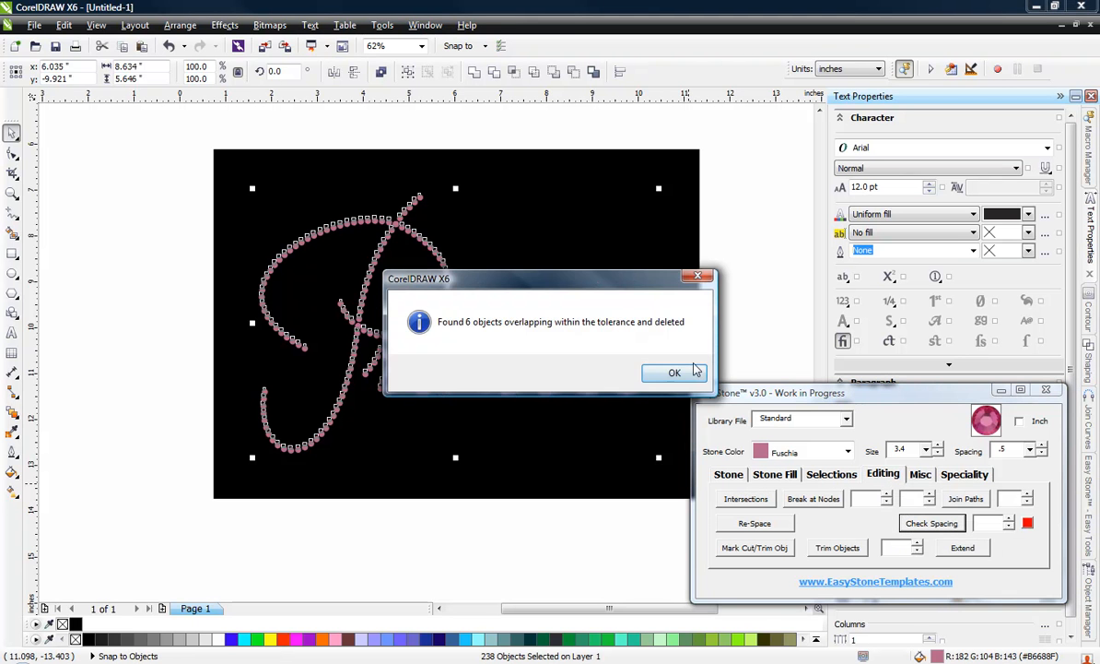
pyautogui.click(667, 372)
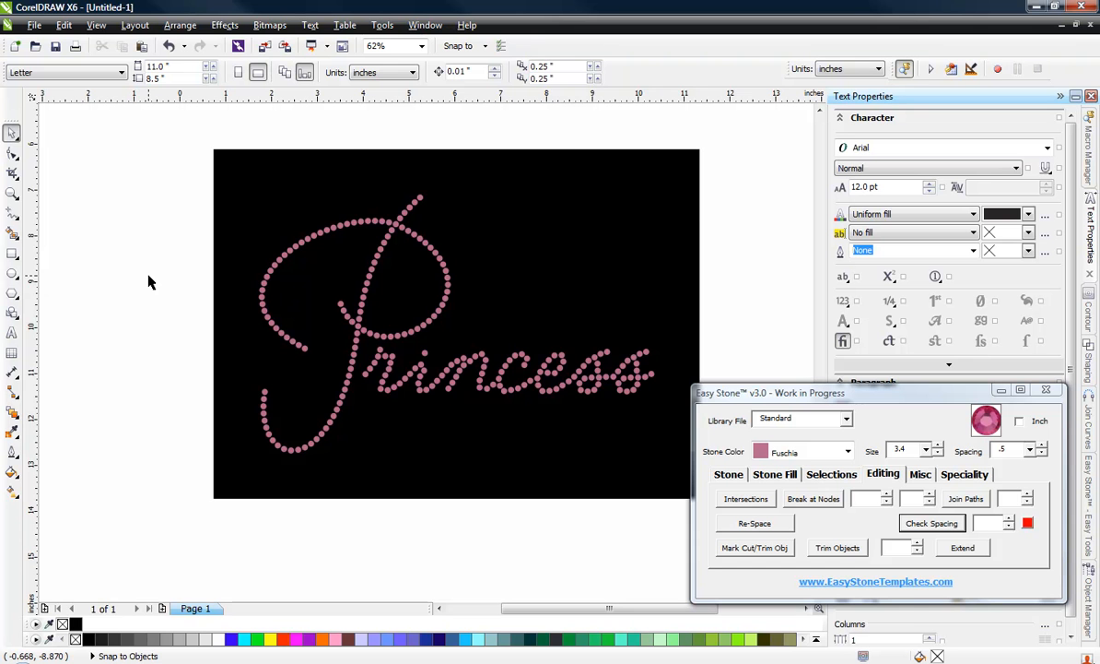
pyautogui.scroll(-2, 148, 282)
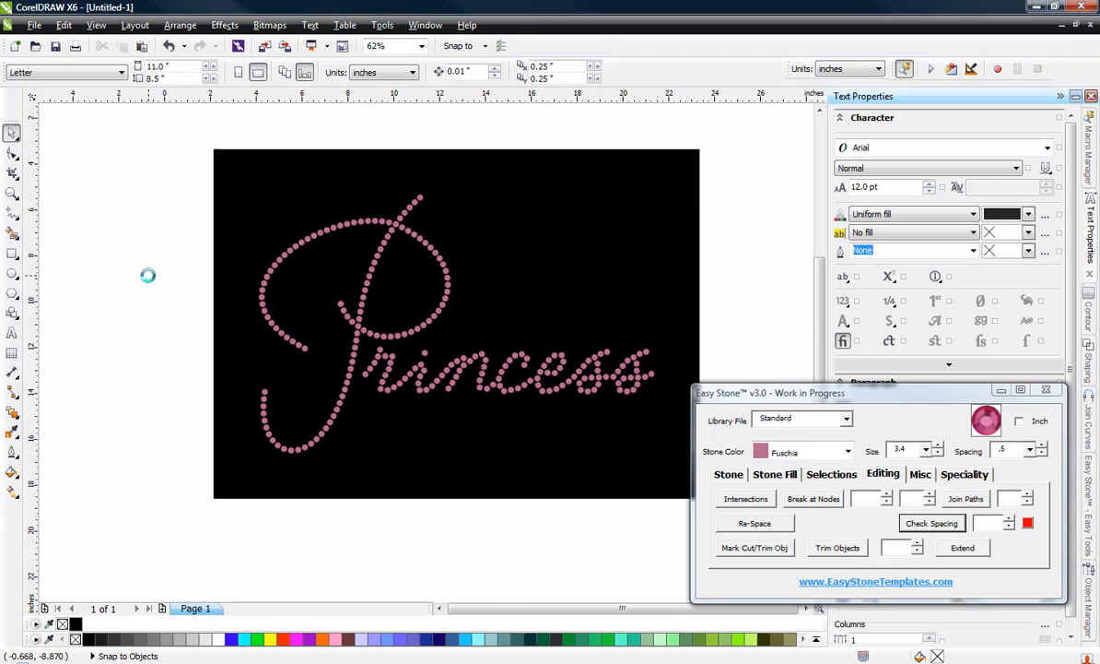
pyautogui.scroll(1, 265, 268)
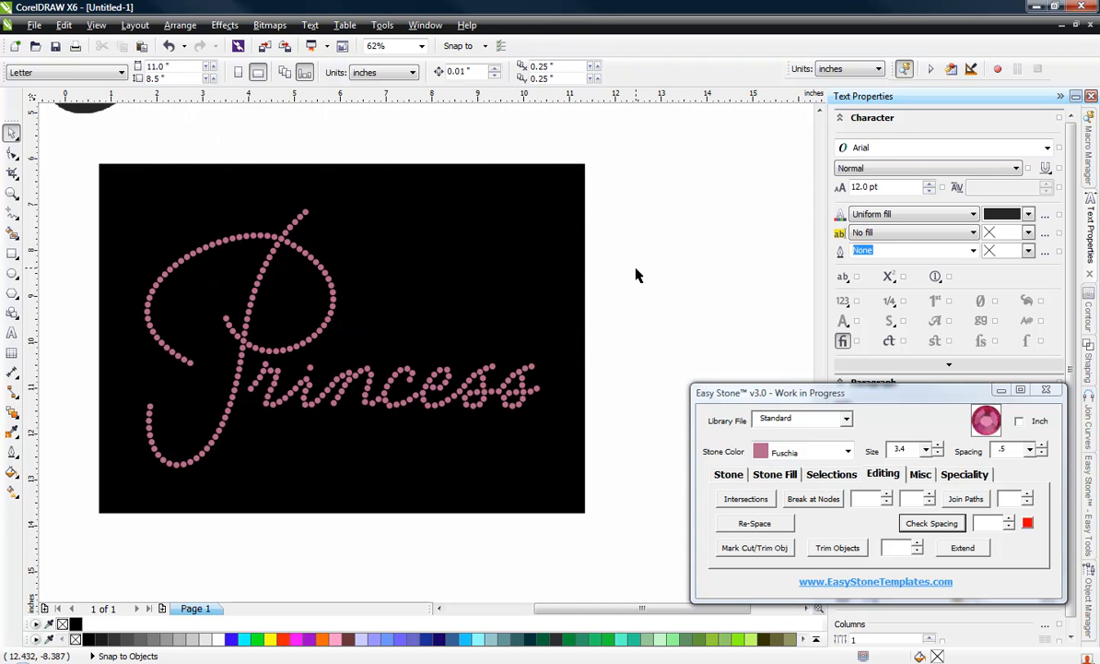
pyautogui.scroll(-1, 635, 274)
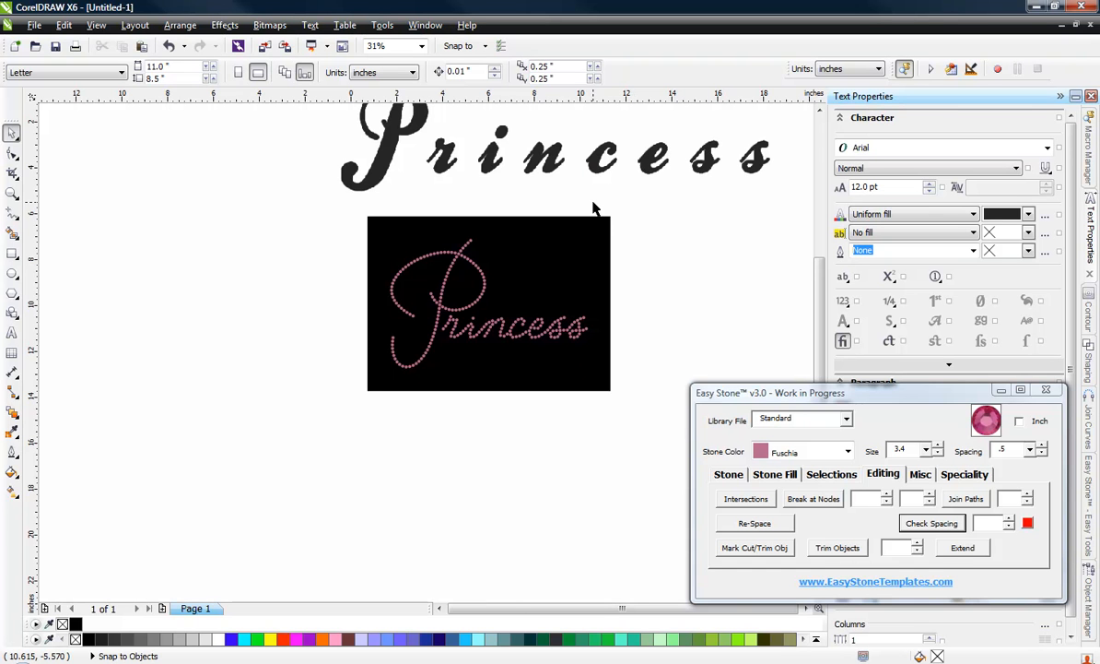
pyautogui.scroll(1, 593, 209)
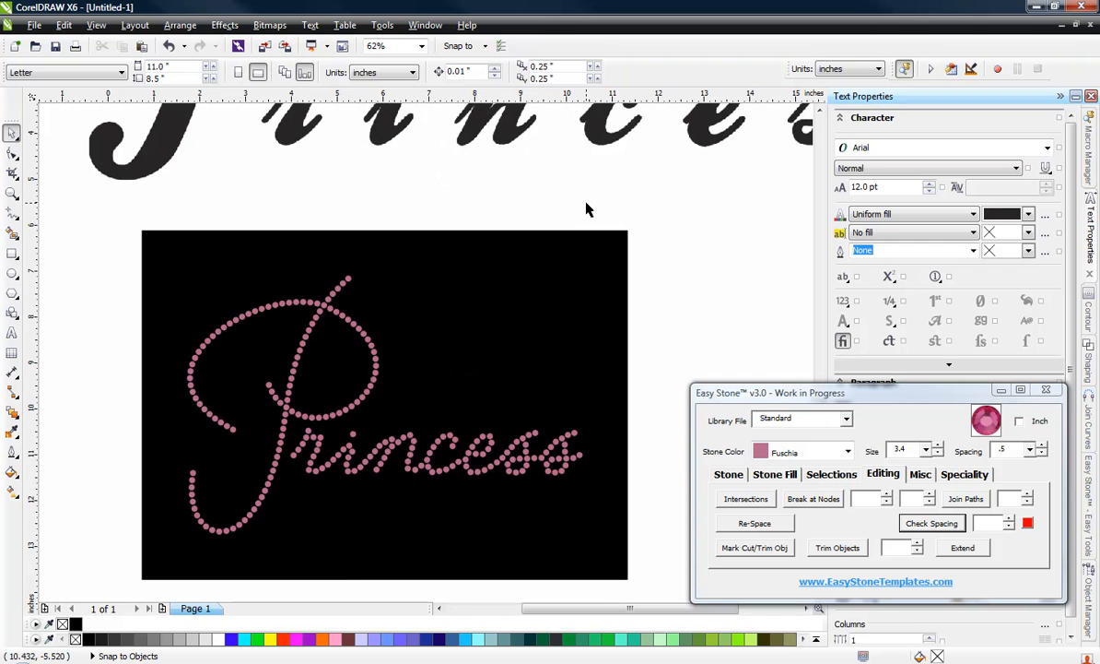
pyautogui.scroll(-1, 586, 209)
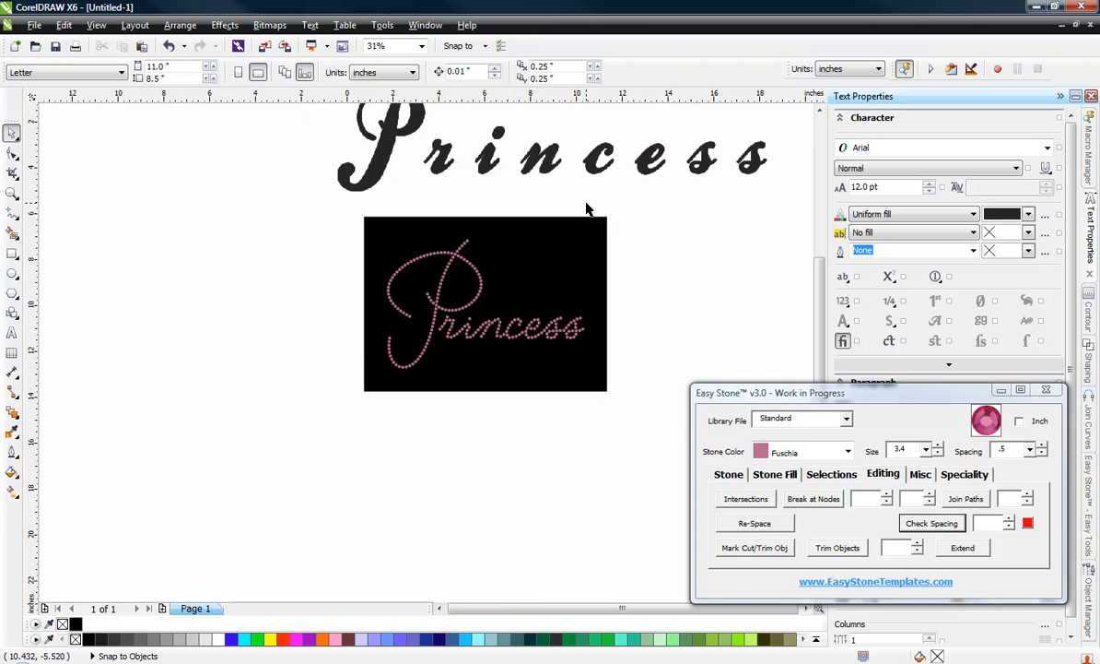